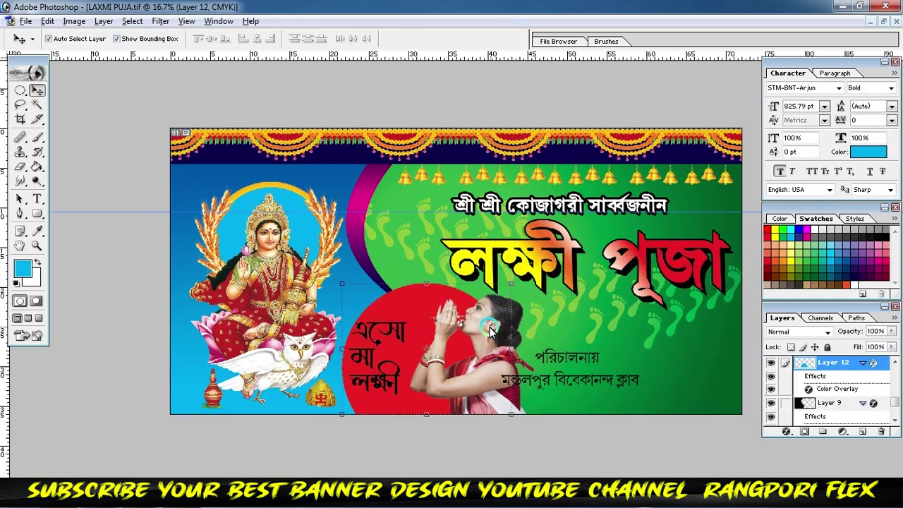
Step: Shift the goddess image left and give the woman's red circle a white outline
left_click_drag(277, 323, 261, 321)
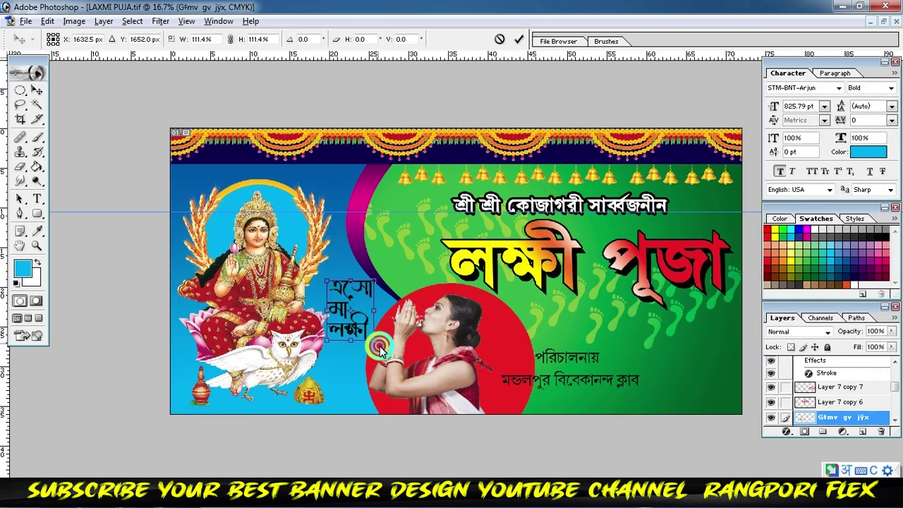
left_click(558, 326)
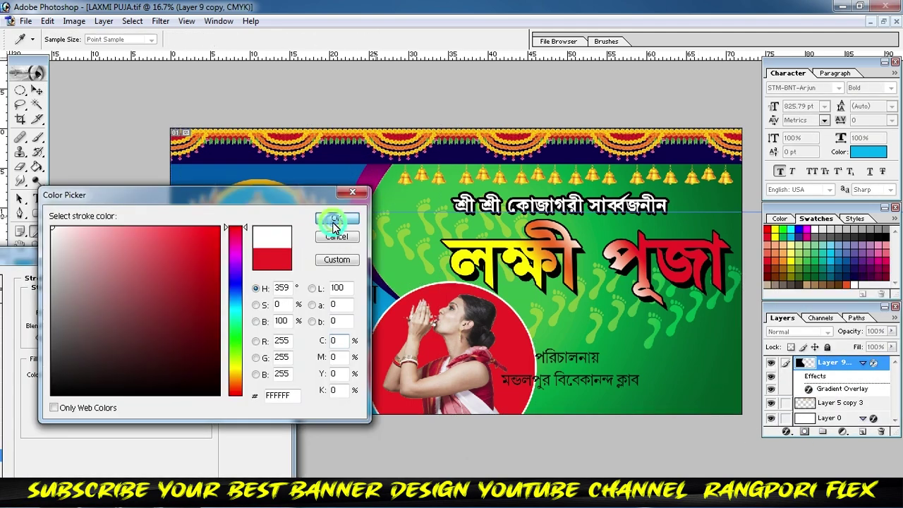
left_click(540, 286)
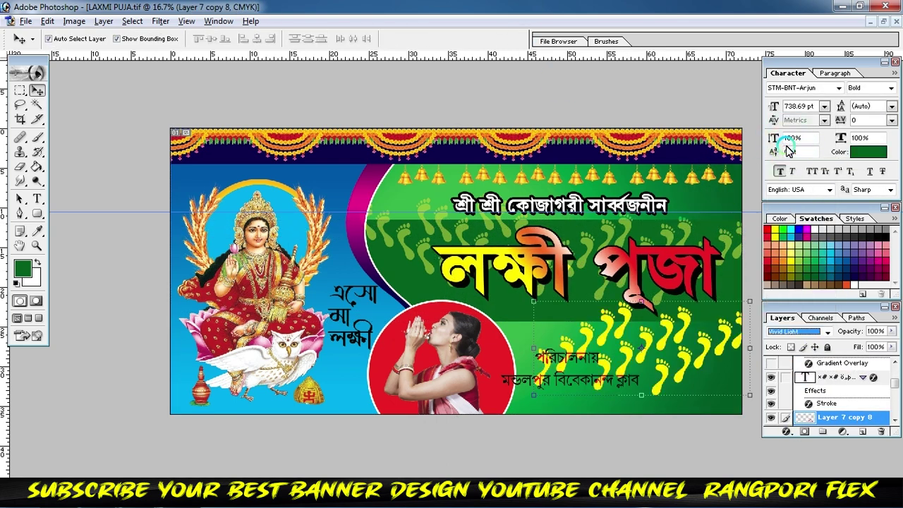
Step: Move the footprint pattern down and right and set its blend mode to Overlay
left_click_drag(635, 339, 651, 387)
left_click(794, 331)
left_click(787, 215)
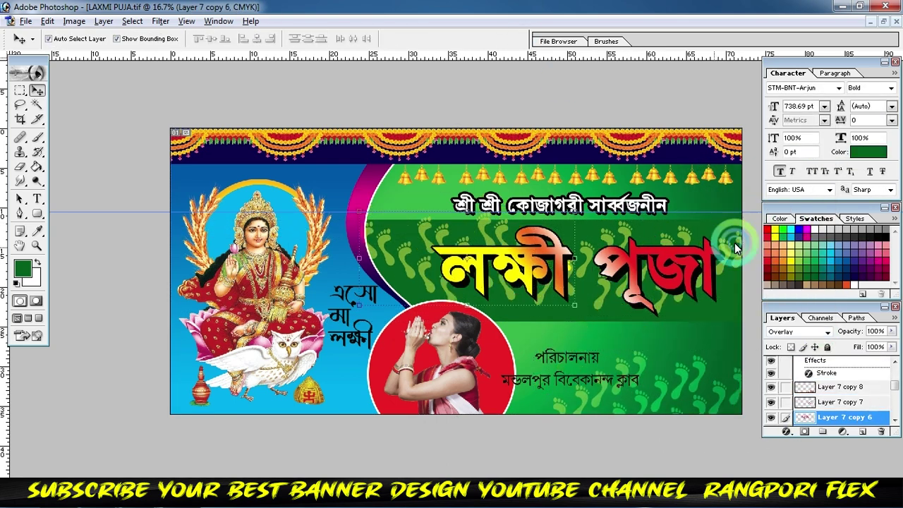
Step: Set the green band's outline and give the woman photo a dark green Drop Shadow
left_click(156, 300)
key("Return")
key("v")
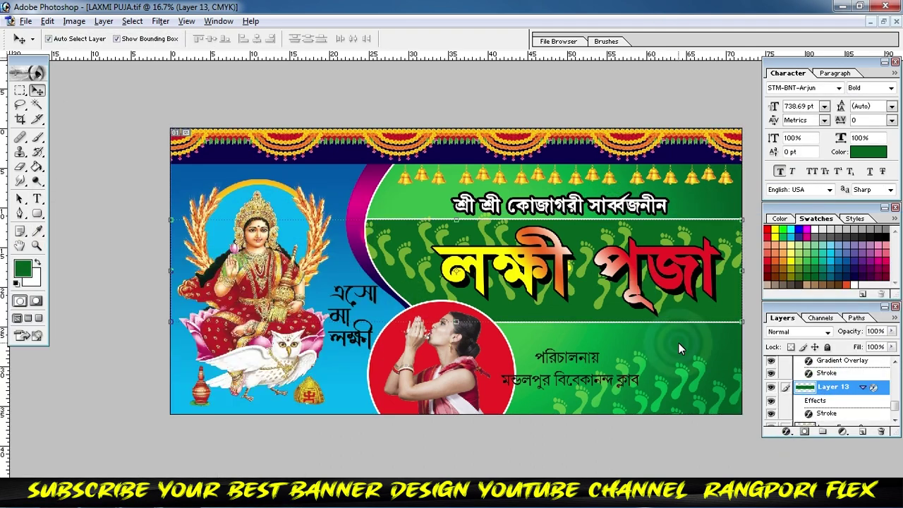
left_click(502, 358)
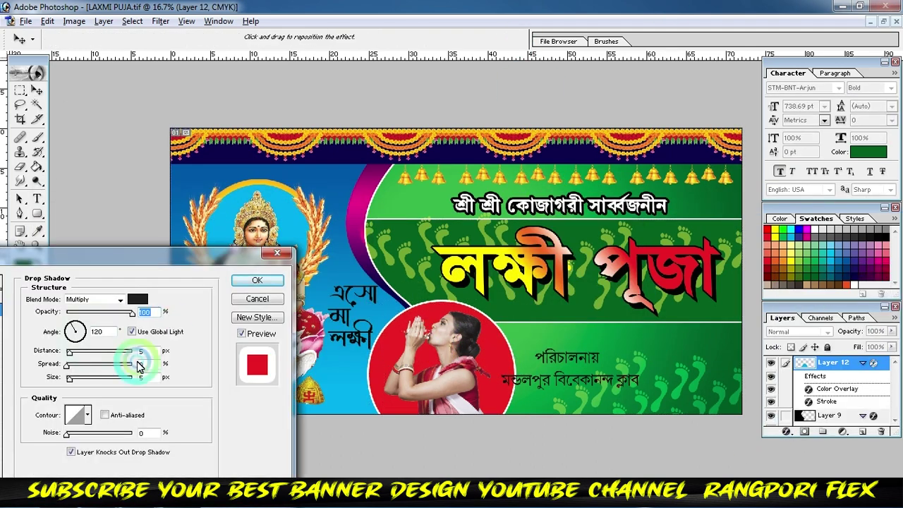
left_click(150, 312)
left_click(808, 281)
key("Return")
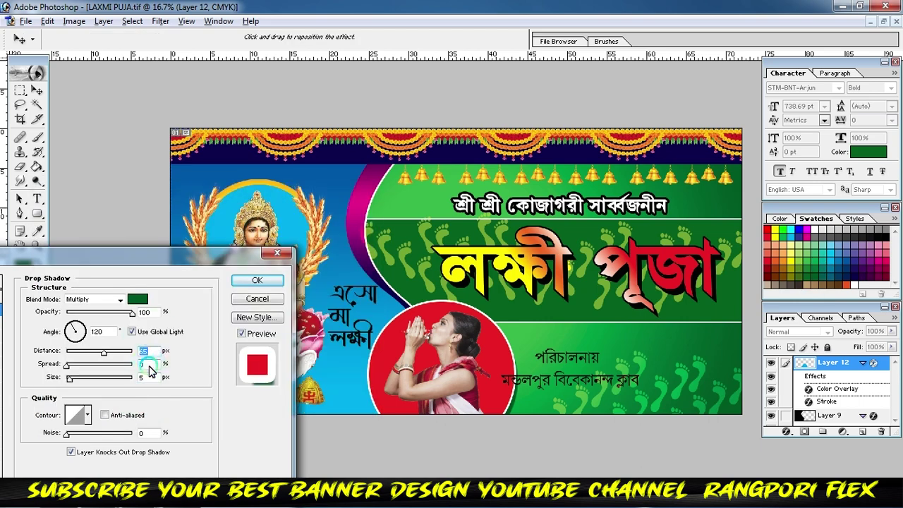
left_click_drag(134, 379, 145, 377)
Step: Edit the এসো মা লক্ষী lettering, then select the green shape and footprint layers
double_click(360, 293)
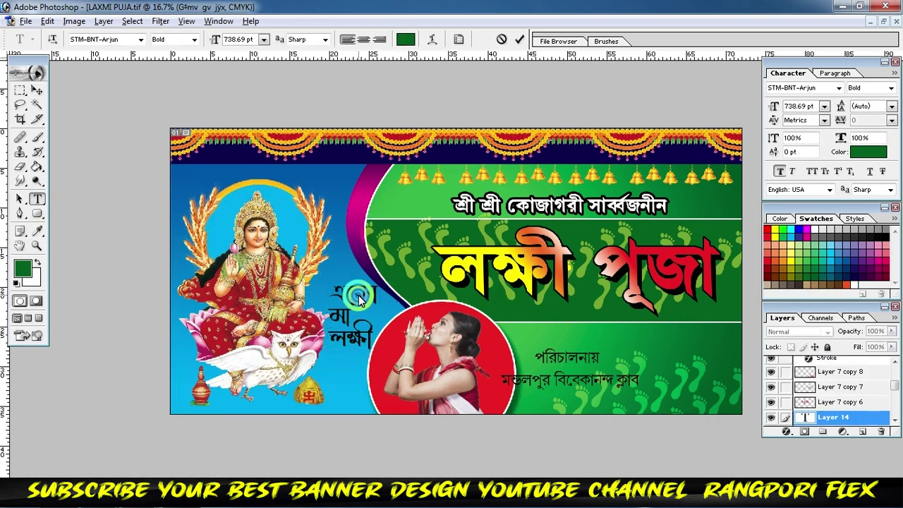
left_click(520, 38)
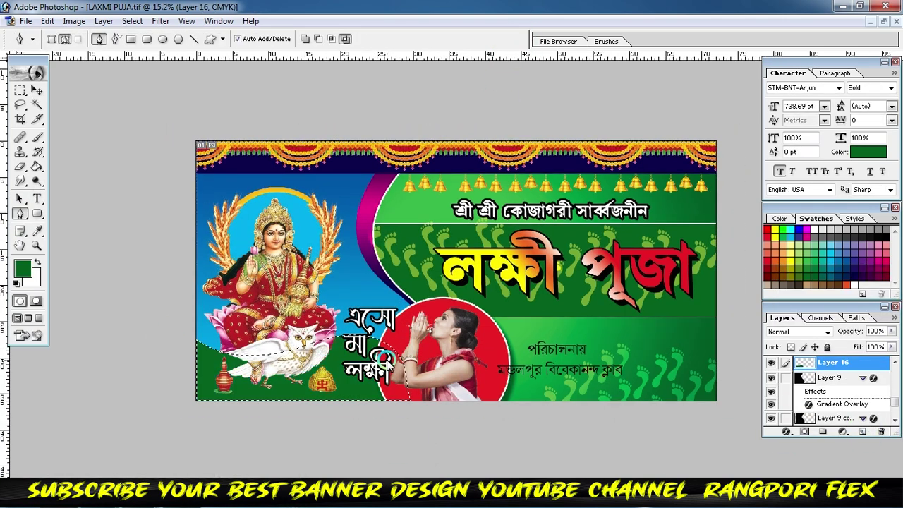
left_click(351, 390)
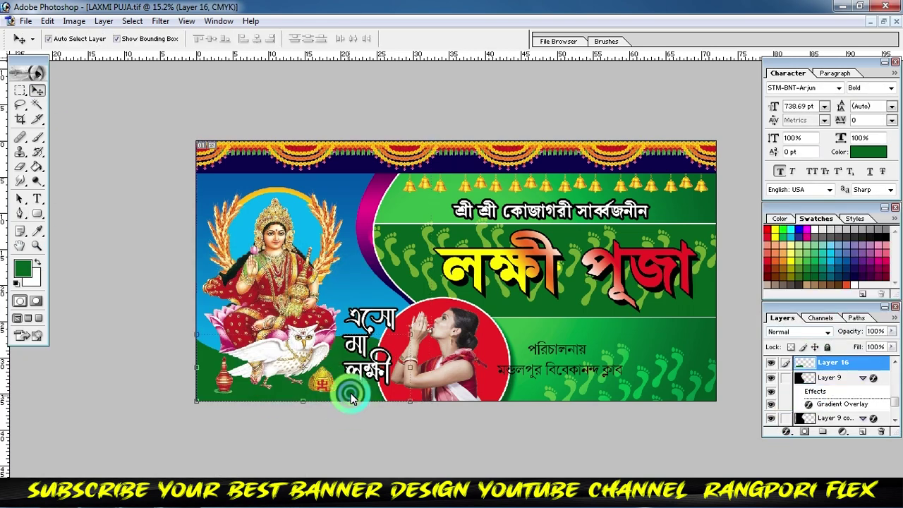
left_click(343, 189)
left_click(516, 349)
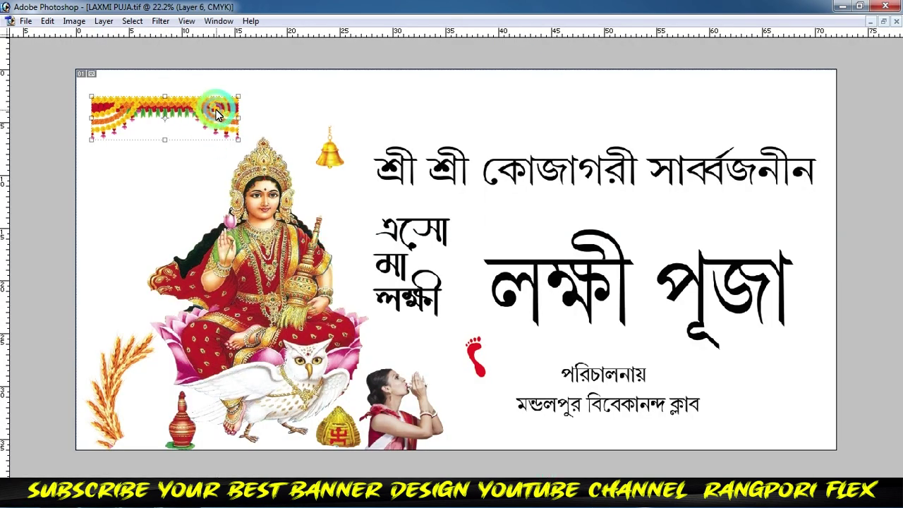
Step: Nudge the garland up-right, the top text line up-left, and the red footprint up-left
left_click_drag(196, 136, 207, 129)
left_click(269, 356)
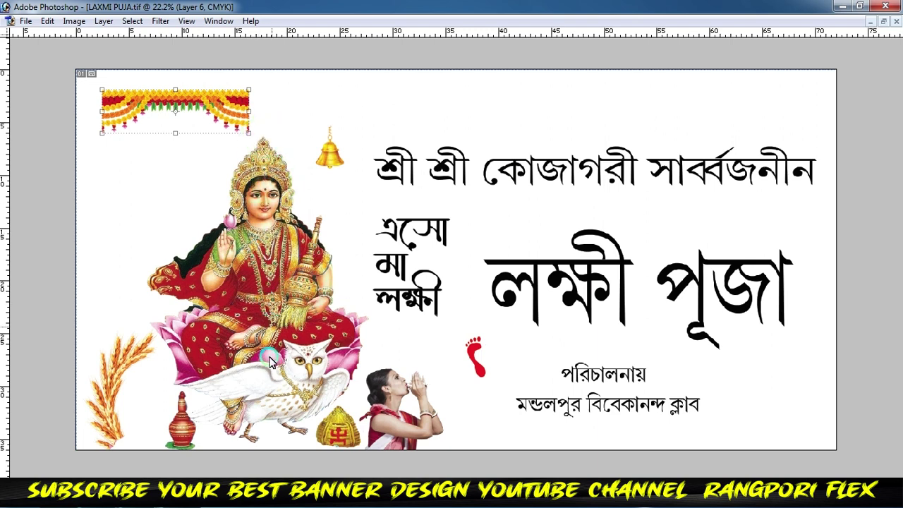
left_click(511, 168)
left_click_drag(512, 168, 503, 152)
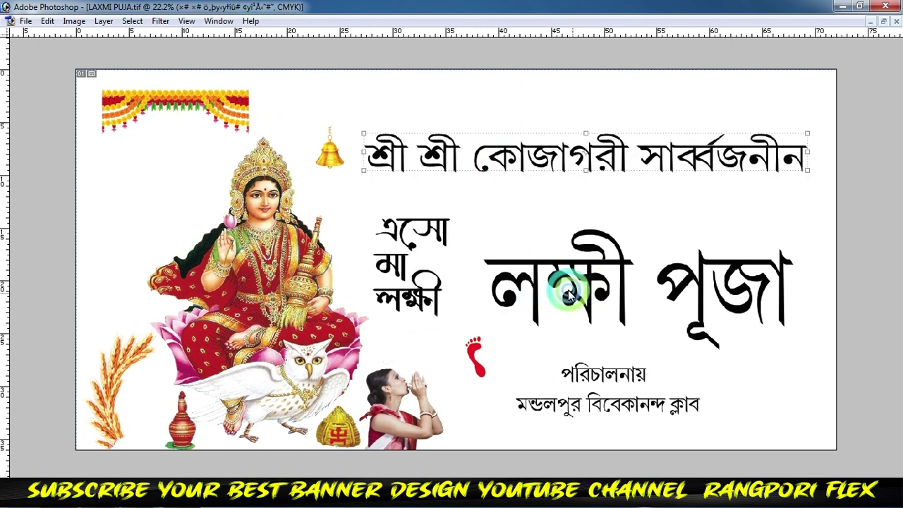
left_click(414, 282)
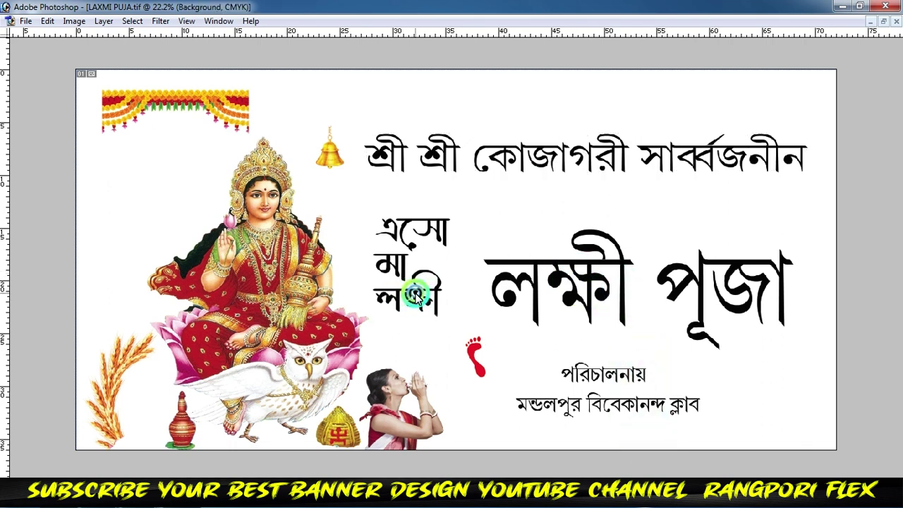
left_click(414, 286)
left_click_drag(477, 356, 463, 347)
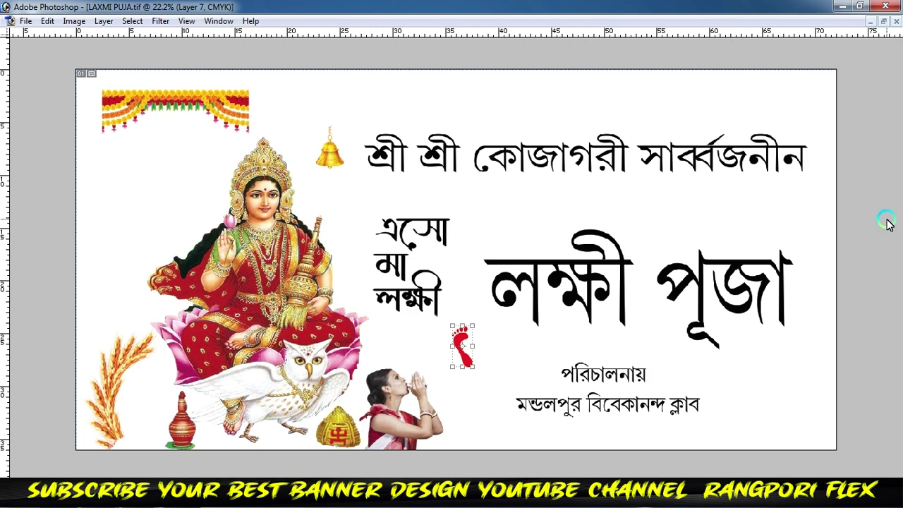
Step: Toggle all panels off and back on with Tab to view the whole banner
key("Tab")
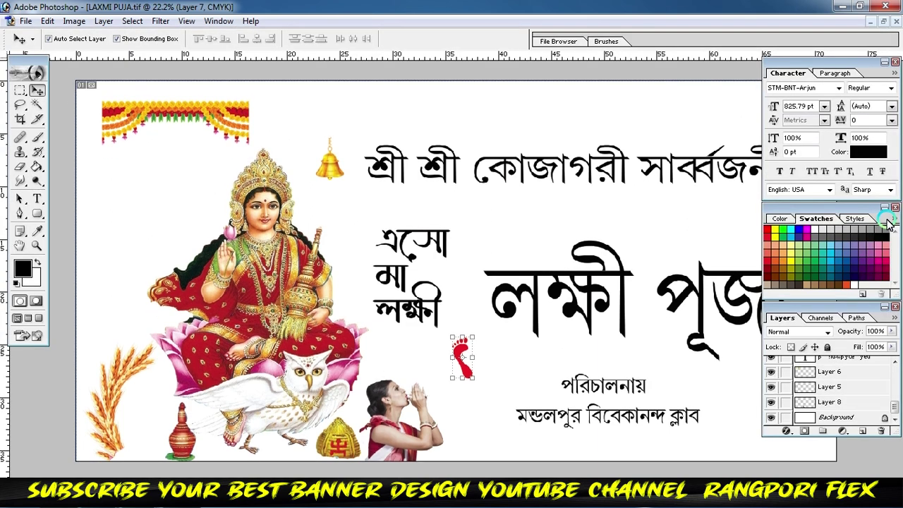
key("Tab")
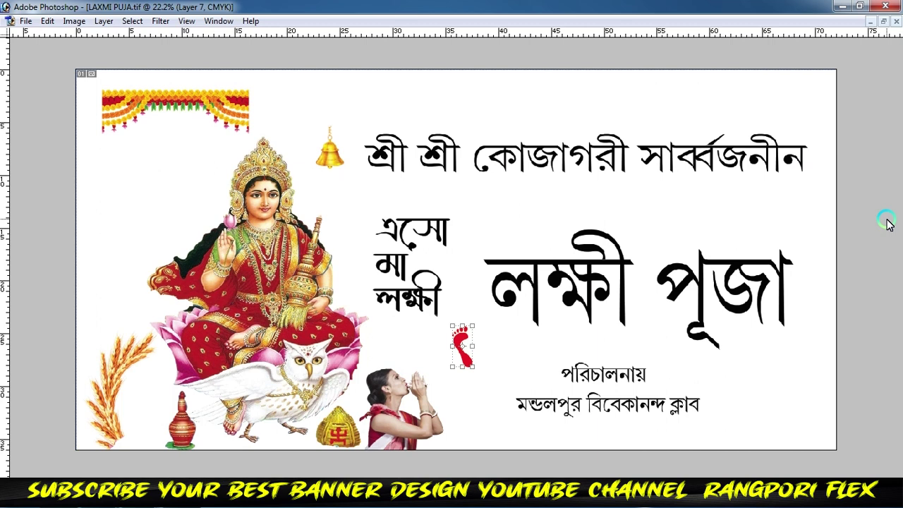
key("Tab")
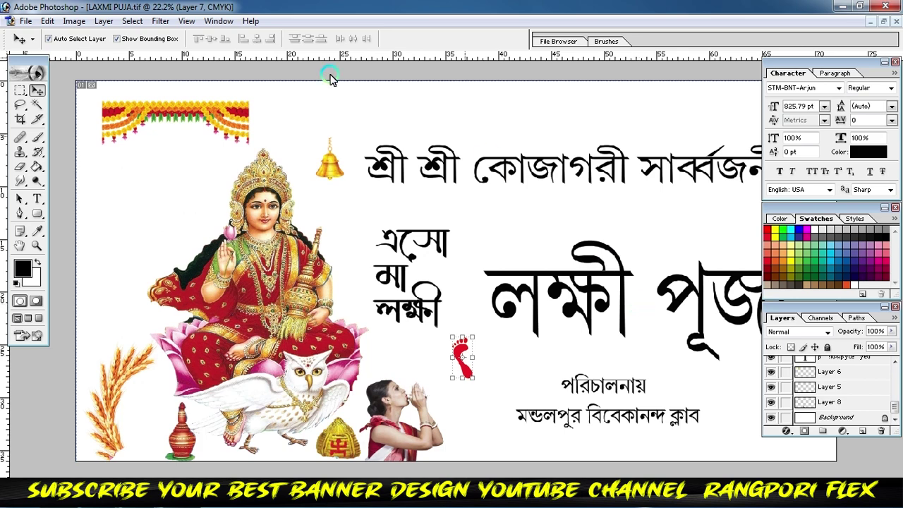
Step: Cancel a new document, select the Background layer and fit the banner on screen
left_click(25, 21)
left_click(266, 46)
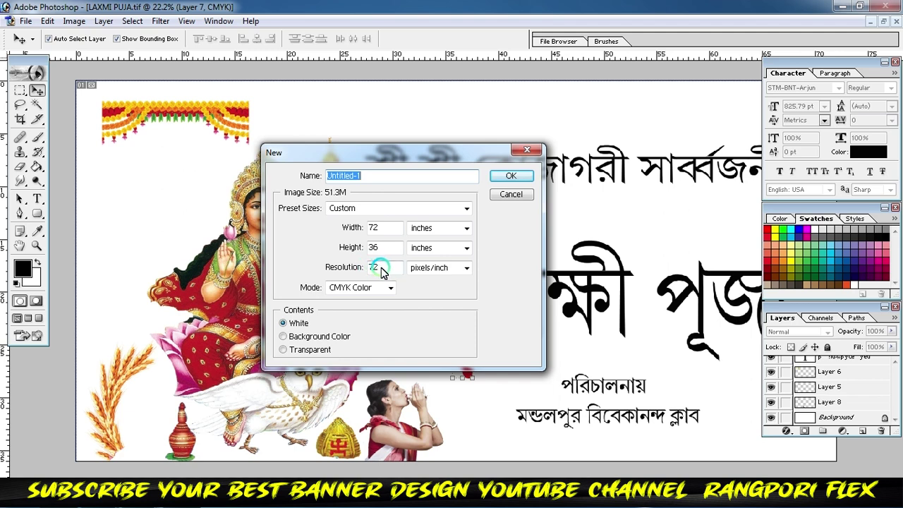
left_click(511, 194)
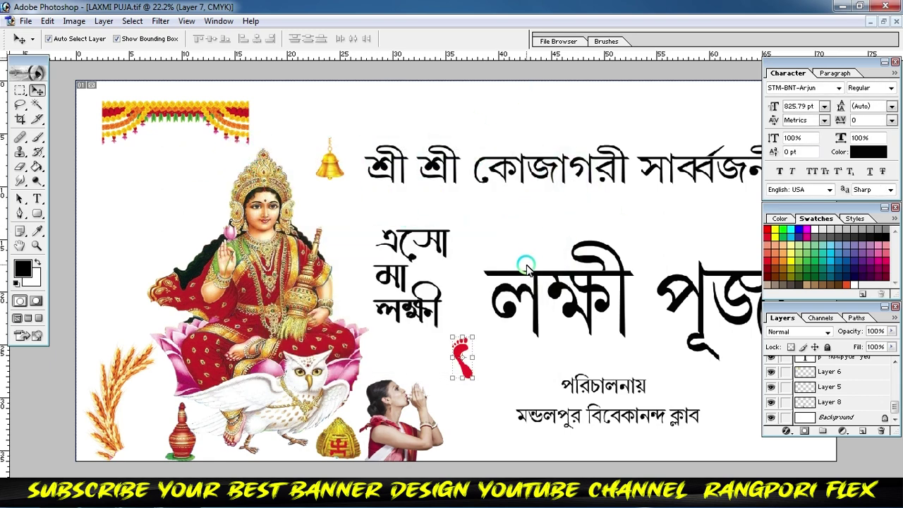
left_click(529, 247)
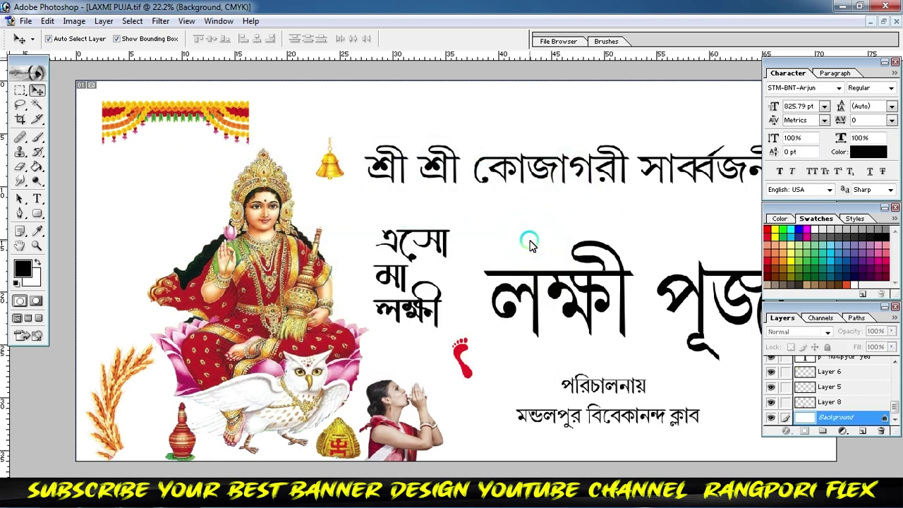
key("ctrl+0")
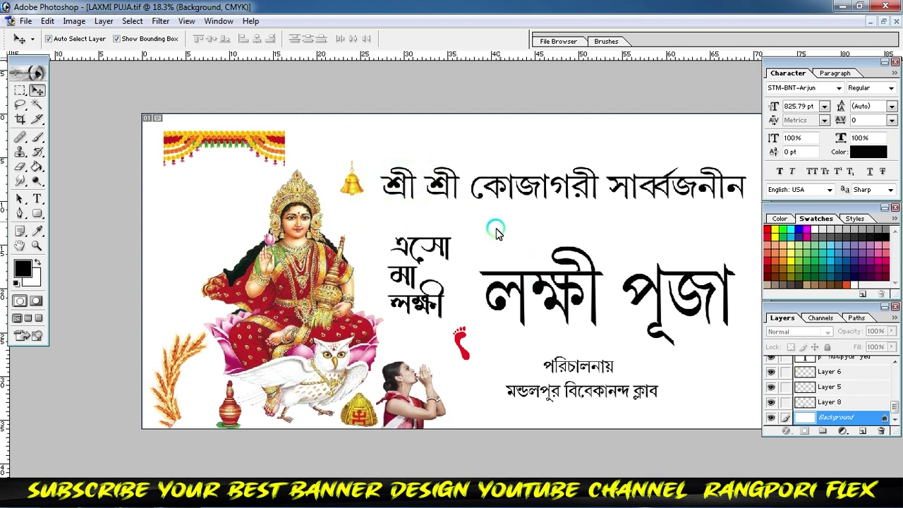
Step: Confirm the Image Size as 72 × 36 inches at 72 pixels/inch, then zoom out
left_click(80, 21)
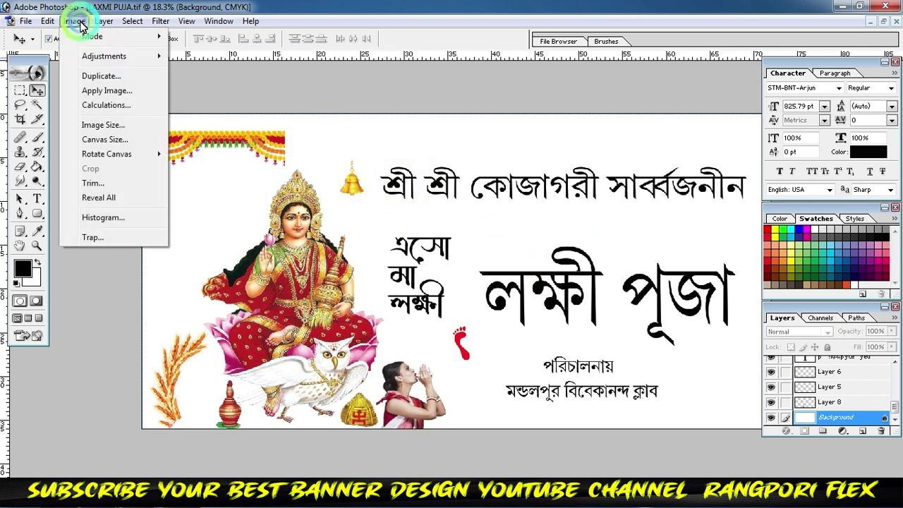
left_click(87, 125)
left_click(384, 214)
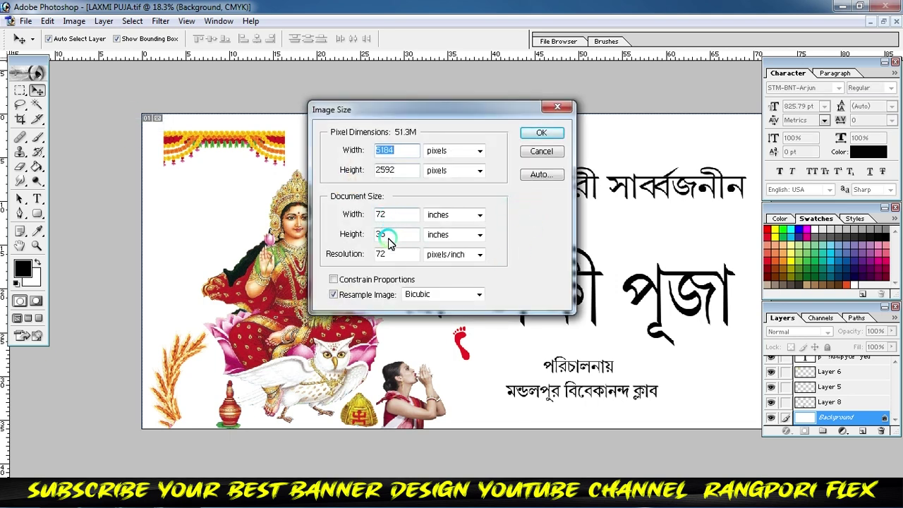
left_click(390, 263)
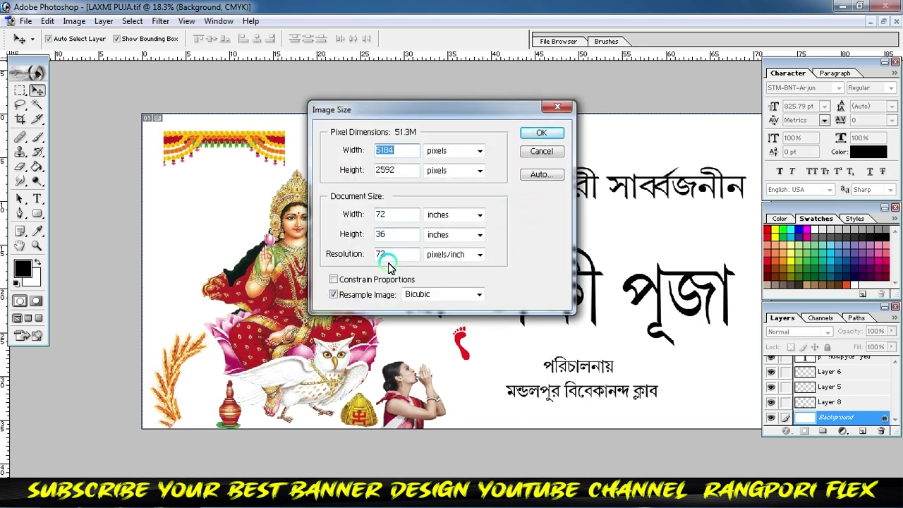
left_click(540, 135)
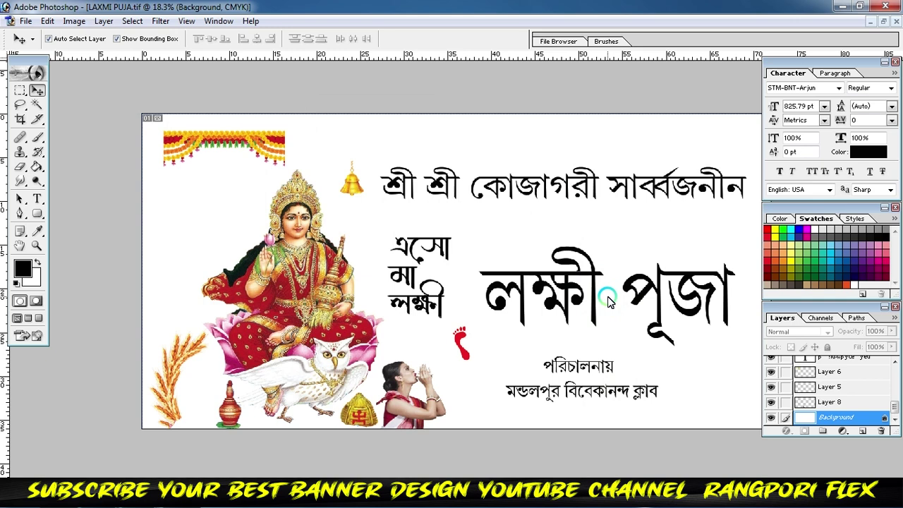
key("ctrl+minus")
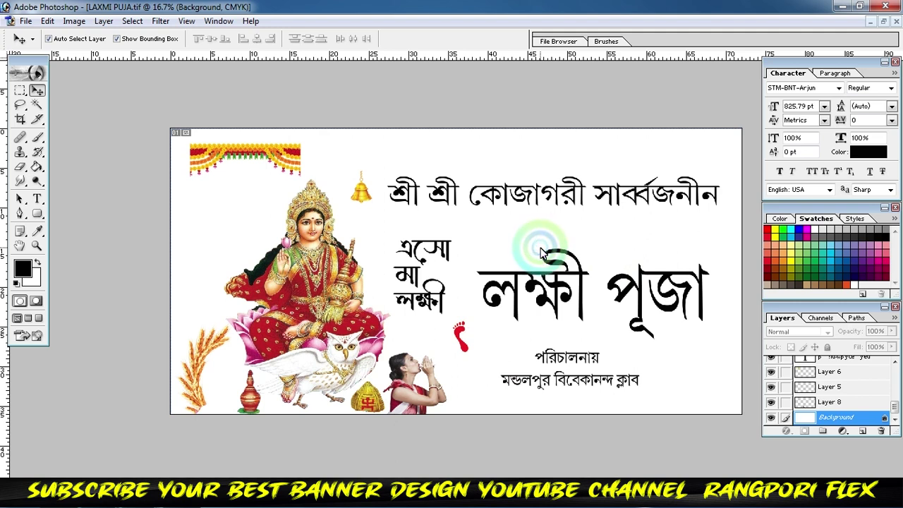
Step: Draw a Pen path from the banner's top edge curving down to the bottom edge
left_click(541, 250)
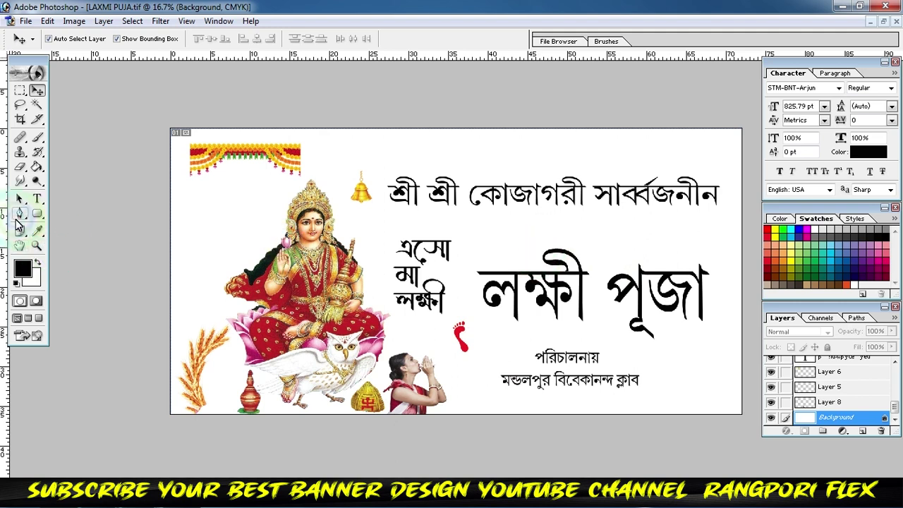
left_click(20, 214)
left_click(386, 133)
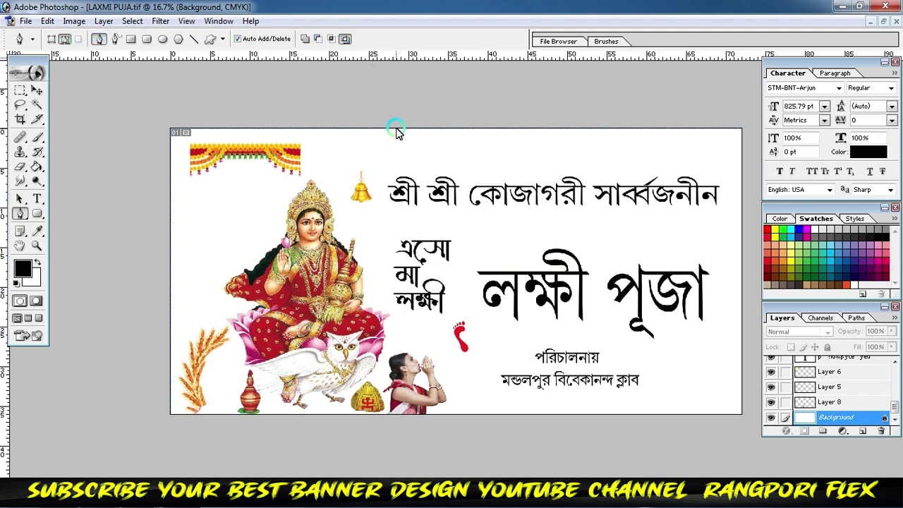
left_click_drag(405, 264, 548, 361)
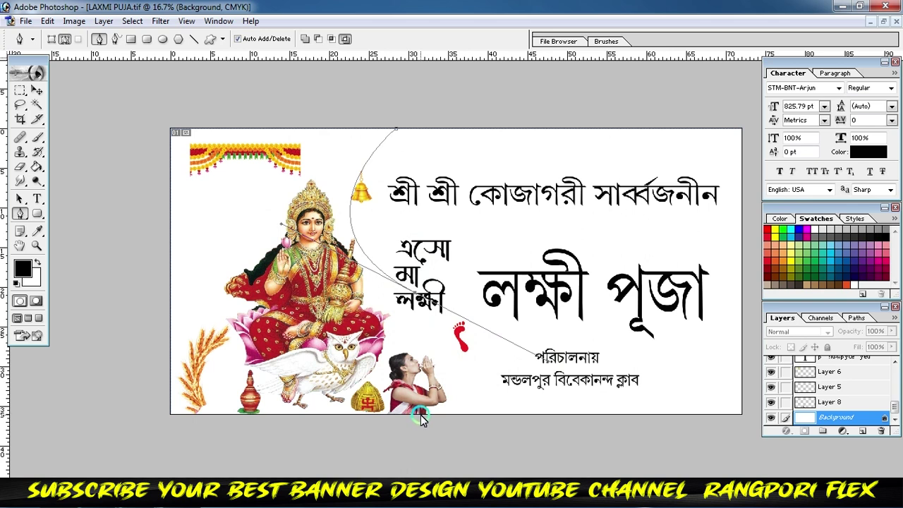
left_click_drag(421, 415, 421, 353)
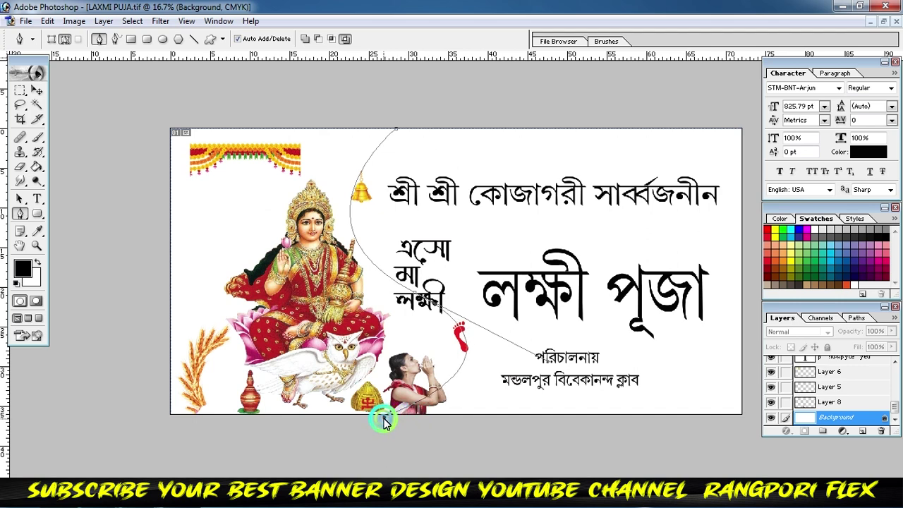
left_click_drag(421, 417, 385, 417)
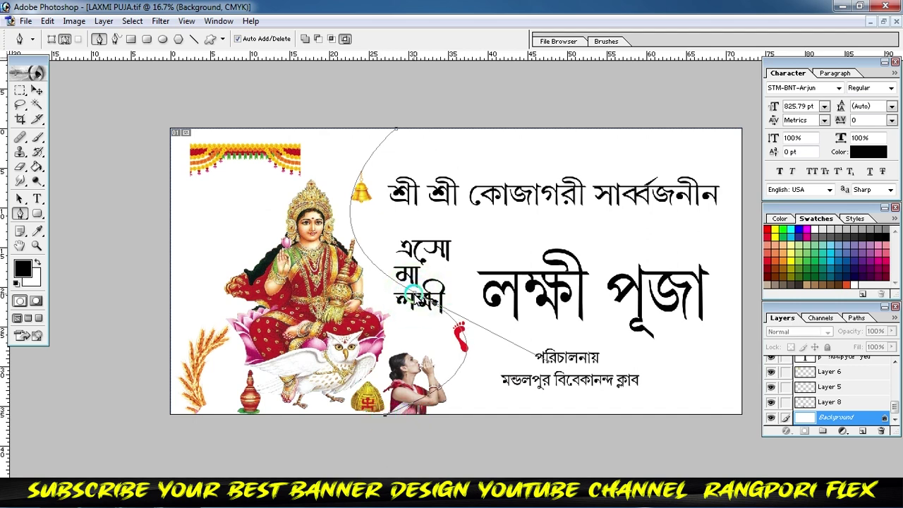
Step: Refine the curve's handles so it bends around the three-line text and extends past the banner
left_click_drag(422, 293, 403, 255)
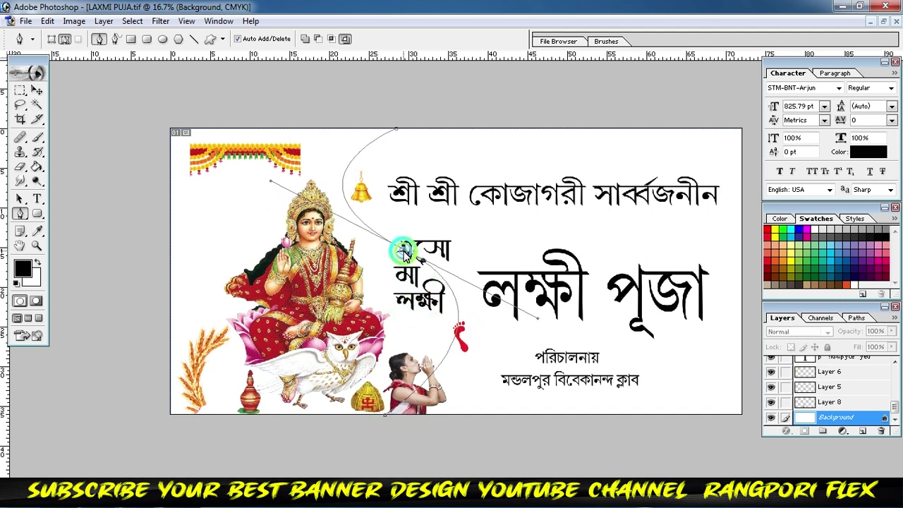
left_click(438, 320)
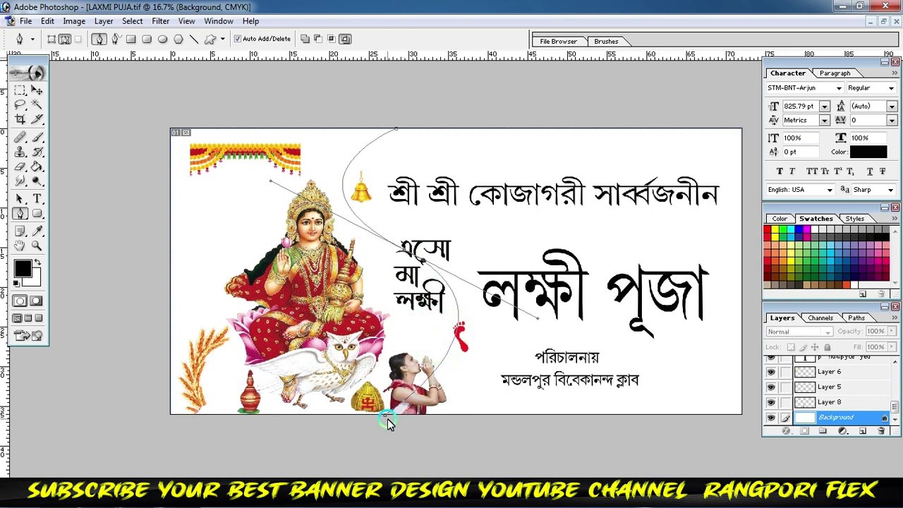
left_click_drag(387, 421, 408, 422)
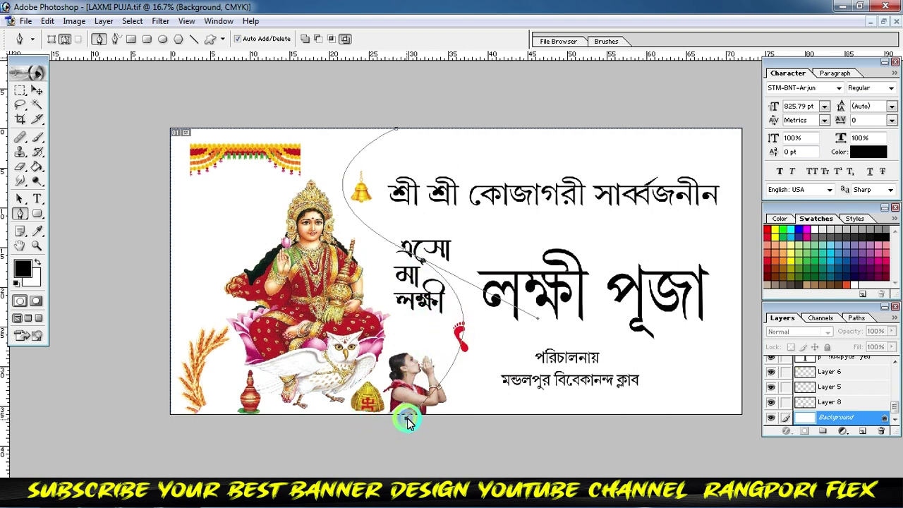
mouse_move(397, 130)
left_mouse_down()
mouse_move(419, 126)
mouse_move(416, 91)
left_mouse_up()
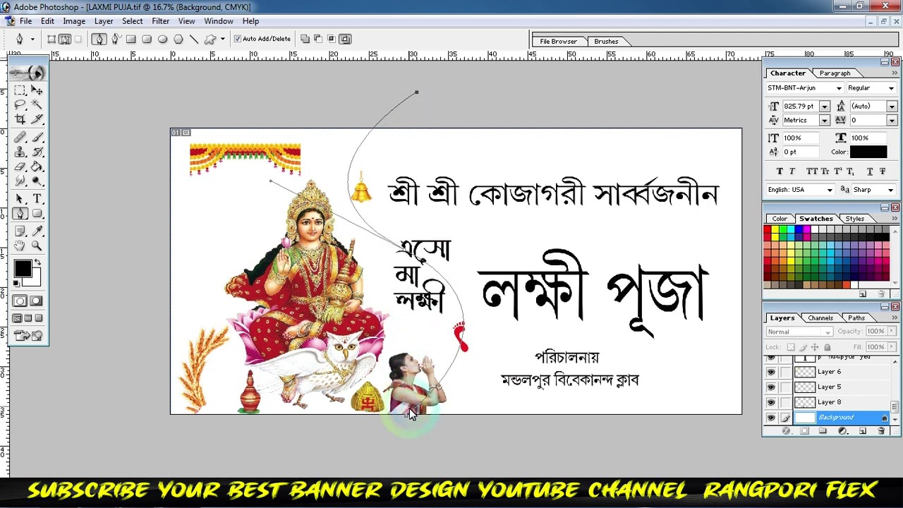
left_click_drag(406, 420, 399, 455)
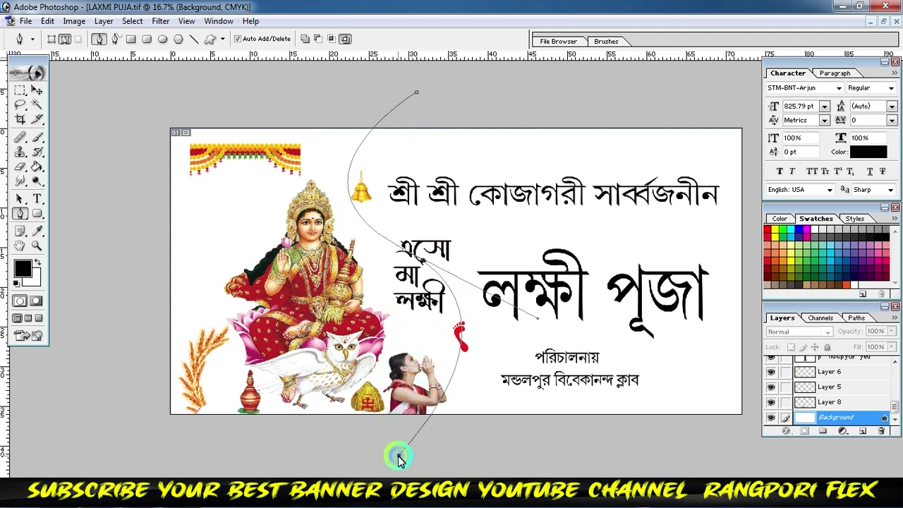
left_click(426, 267)
mouse_move(426, 267)
left_mouse_down()
mouse_move(427, 247)
mouse_move(403, 256)
left_mouse_up()
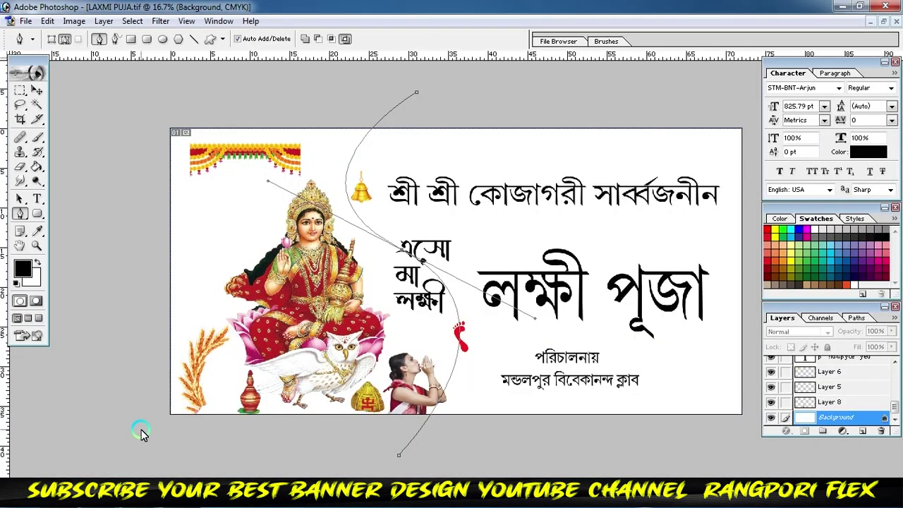
Step: Close the path around the banner's left side and convert it to a selection
left_click(141, 429)
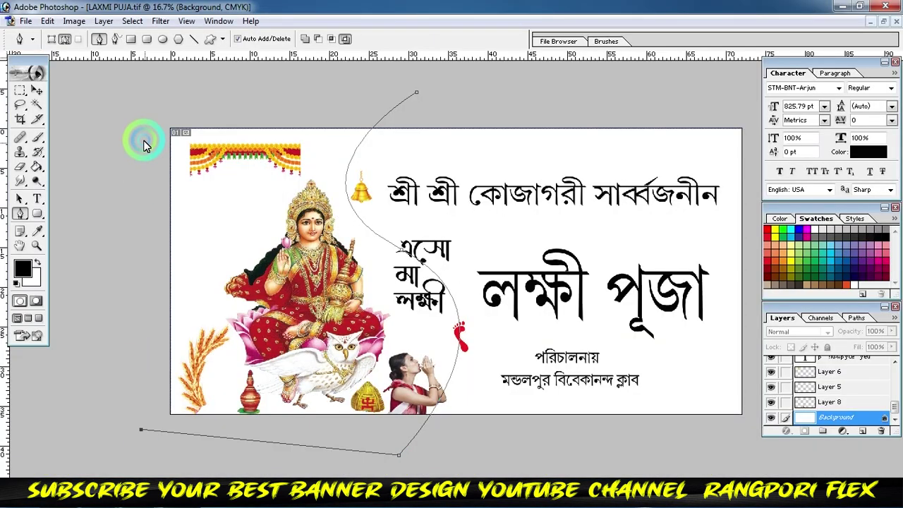
left_click(144, 141)
left_click(182, 95)
left_click(416, 92)
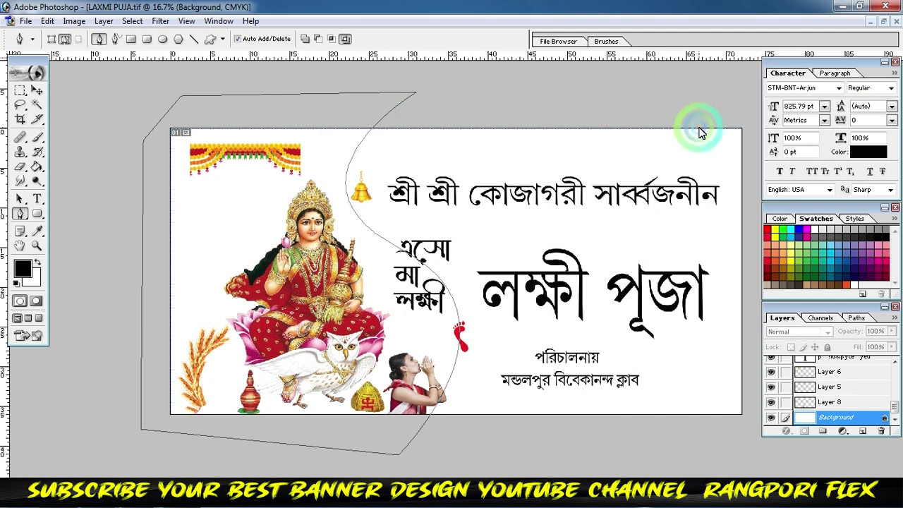
key("ctrl+Return")
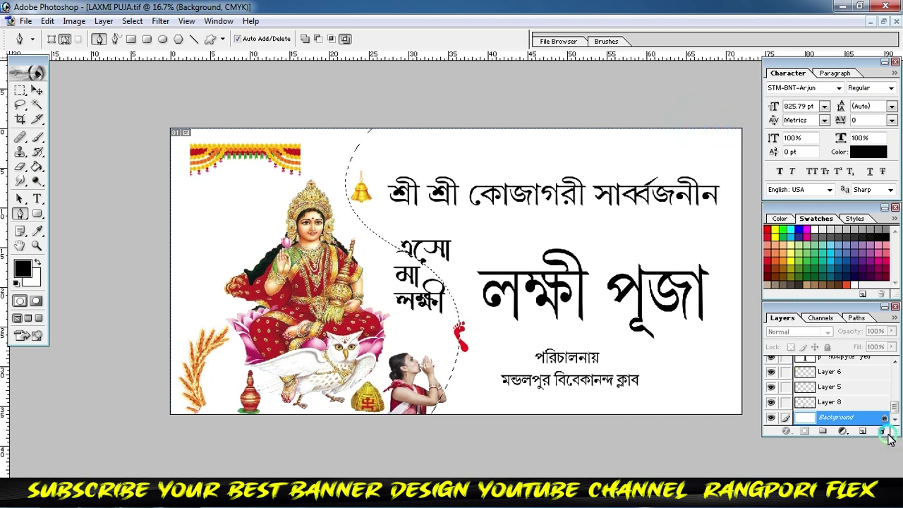
Step: Fill the selection with black on new Layer 9 and shift it slightly right
left_click(862, 431)
left_click(427, 302)
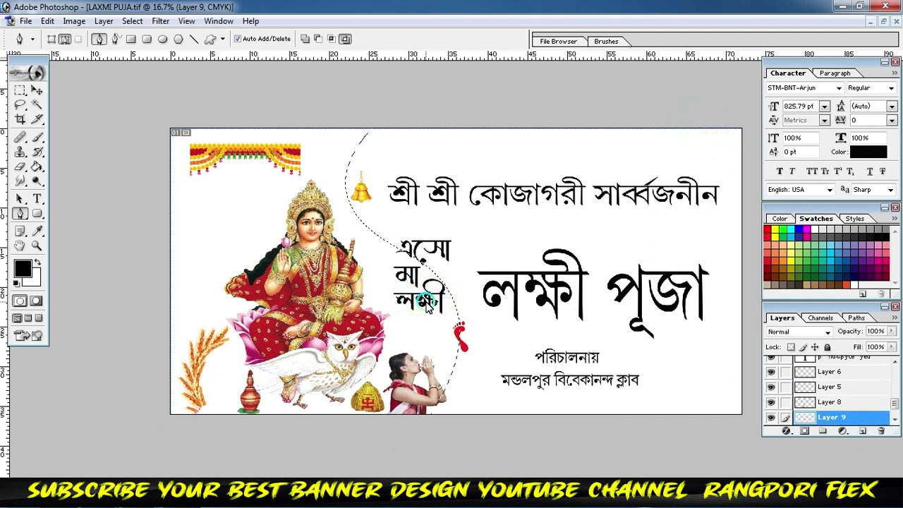
key("alt+BackSpace")
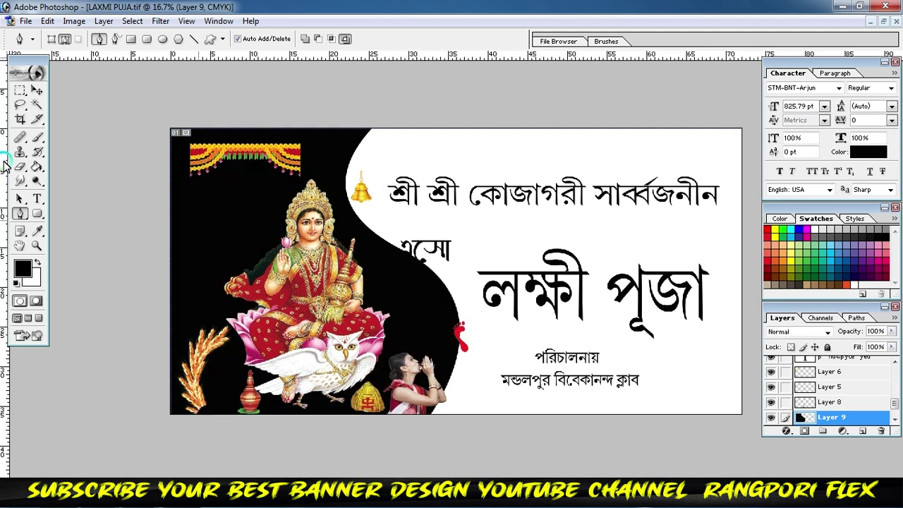
left_click(37, 91)
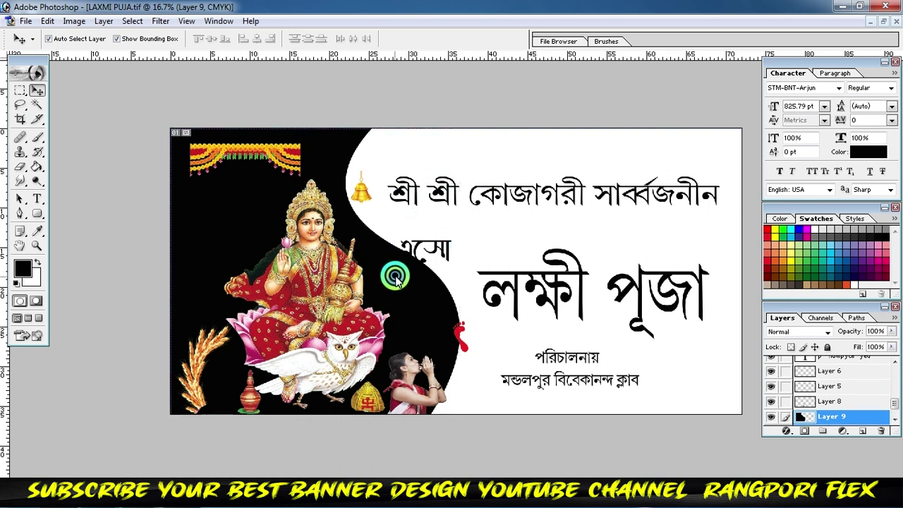
mouse_move(287, 177)
left_mouse_down()
mouse_move(346, 137)
mouse_move(308, 182)
left_mouse_up()
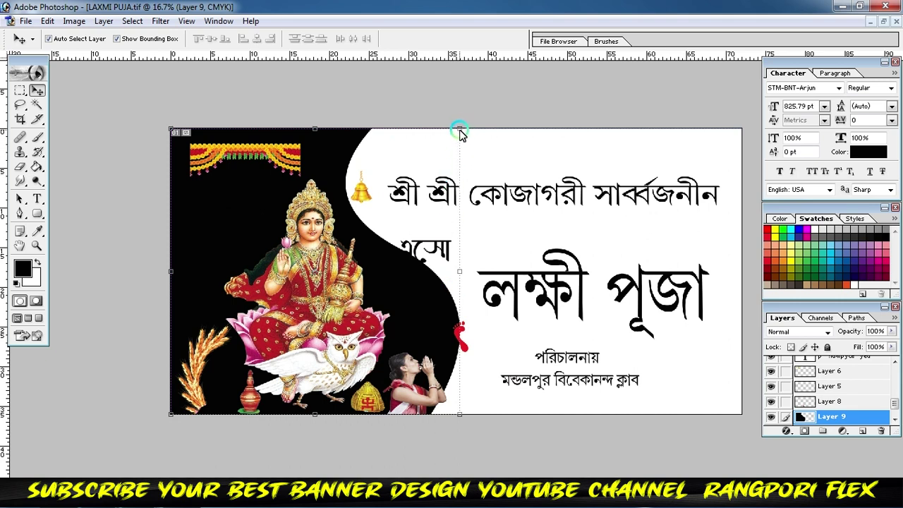
Step: Free Transform the black shape, stretching its right-hand corners outward and down
key("ctrl+t")
left_click_drag(460, 129, 492, 128)
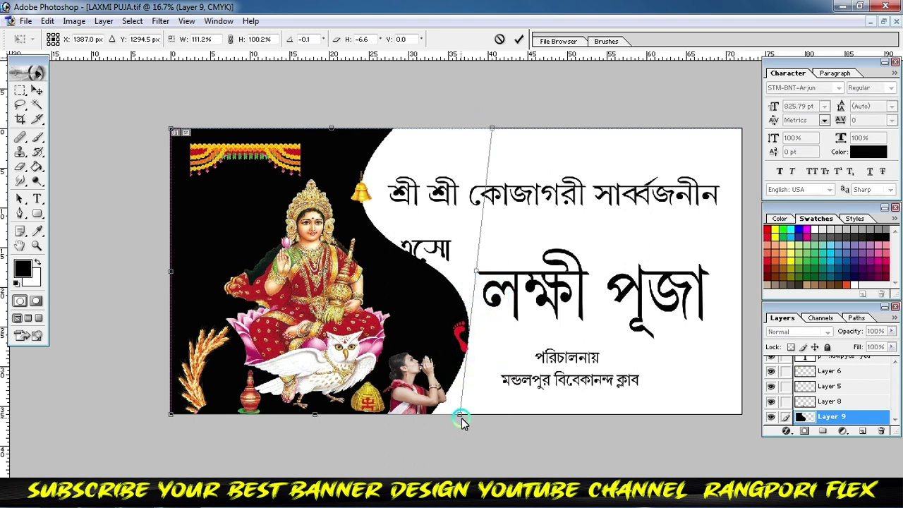
left_click_drag(461, 418, 423, 445)
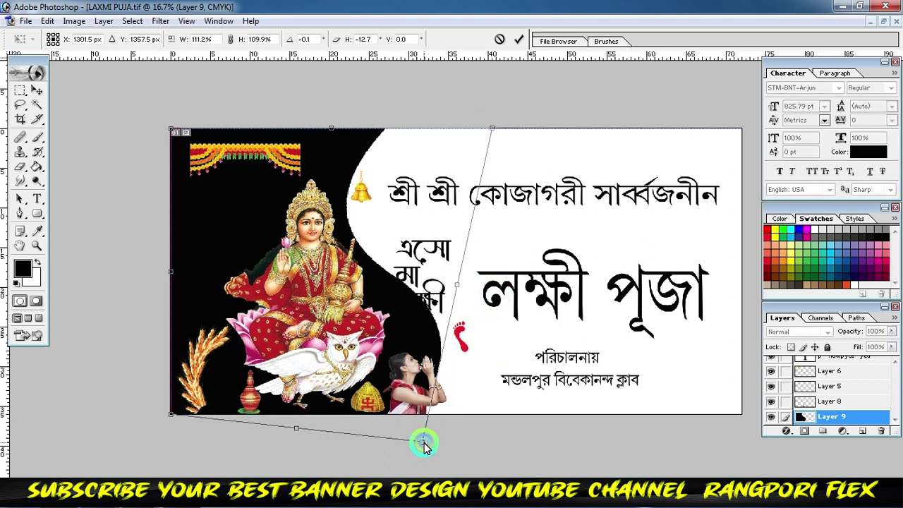
left_click_drag(493, 130, 553, 132)
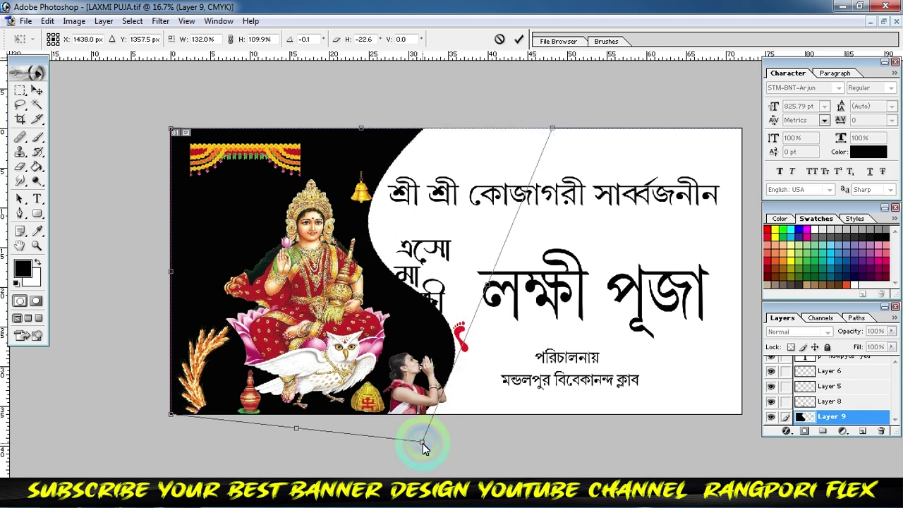
left_click_drag(421, 442, 423, 457)
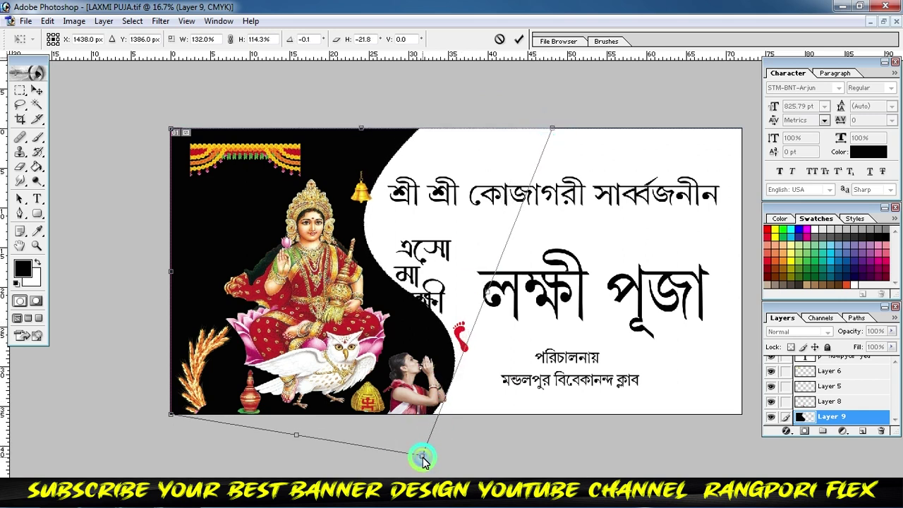
left_click(520, 39)
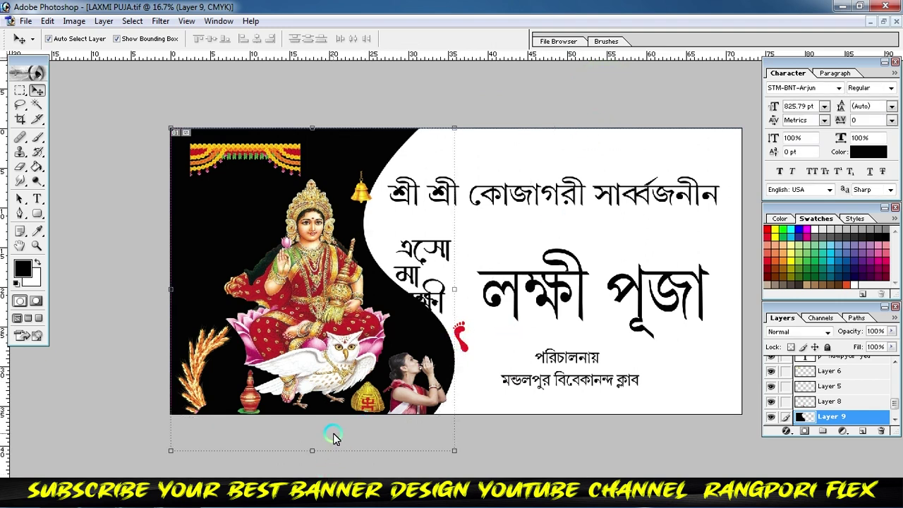
Step: Crop the canvas to the banner's edges and nudge the black panel left
left_click(19, 120)
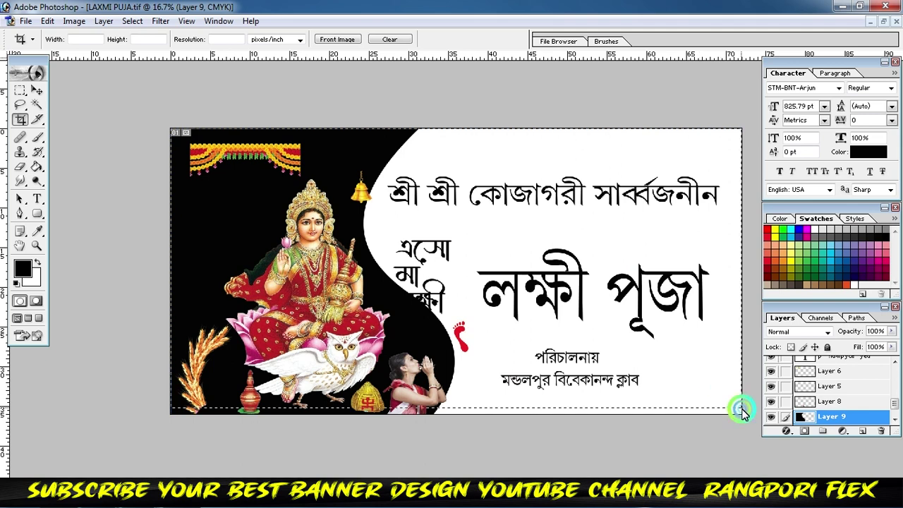
left_click_drag(172, 132, 742, 420)
left_click(517, 39)
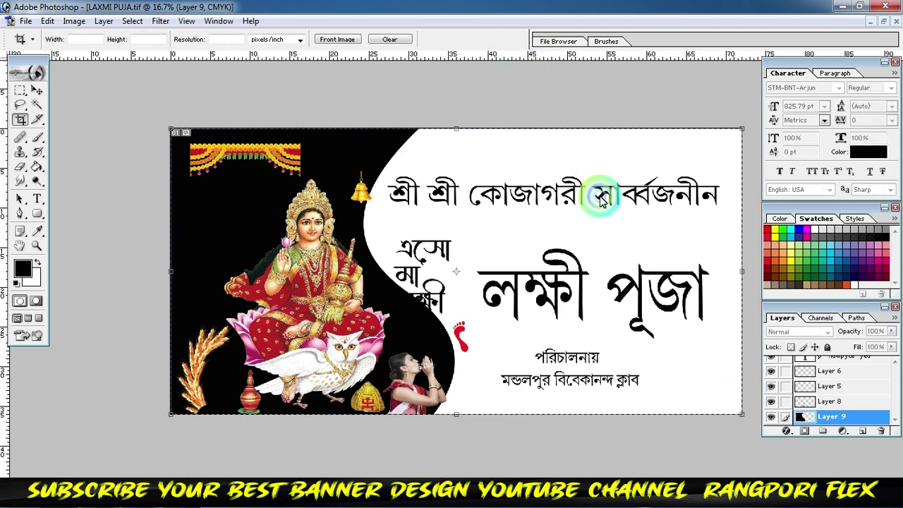
left_click(36, 90)
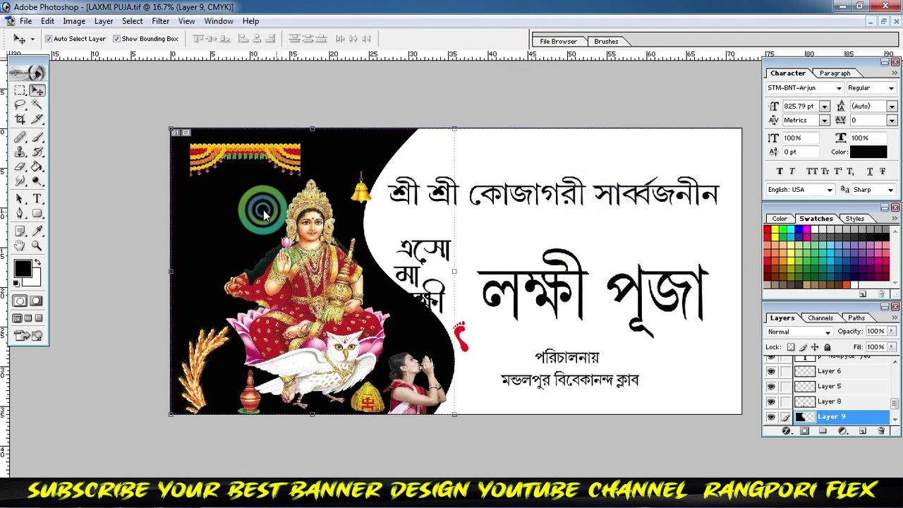
mouse_move(308, 202)
left_mouse_down()
mouse_move(316, 174)
mouse_move(262, 203)
left_mouse_up()
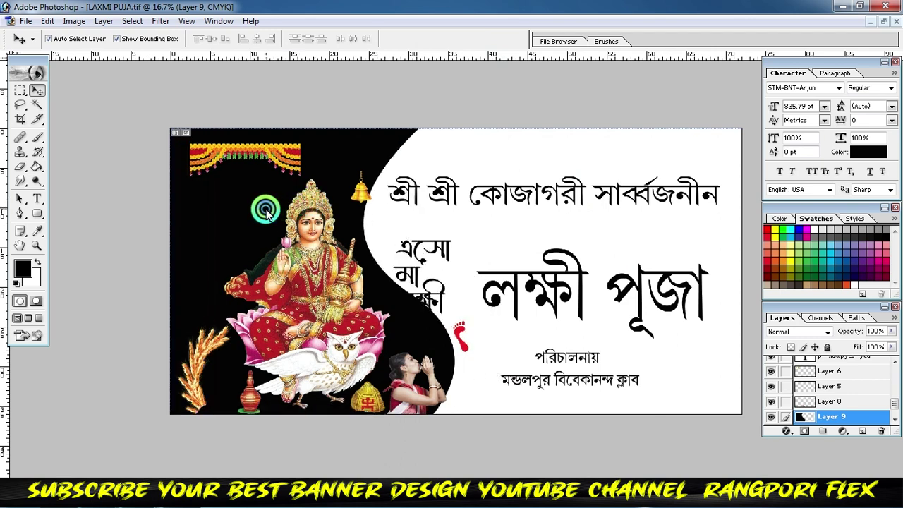
Step: Add a Gradient Overlay to the black panel with a cyan starting stop
left_click(564, 300)
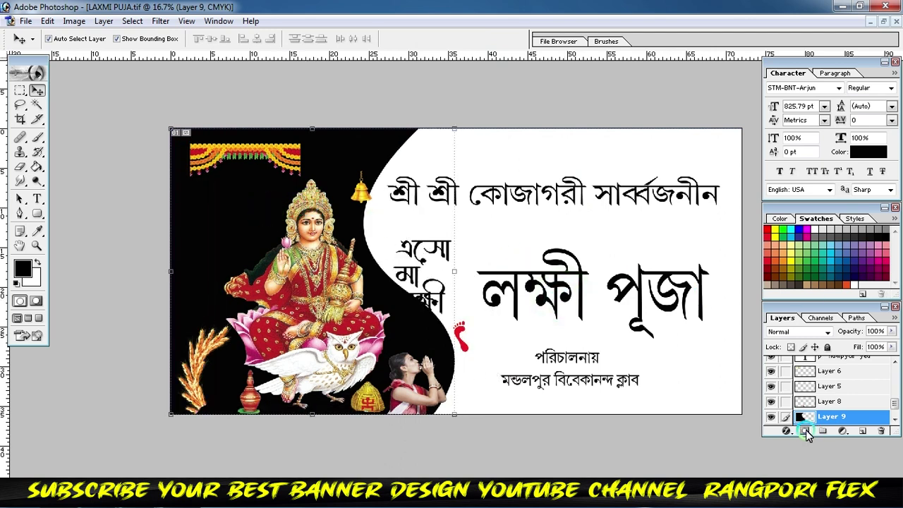
left_click(782, 434)
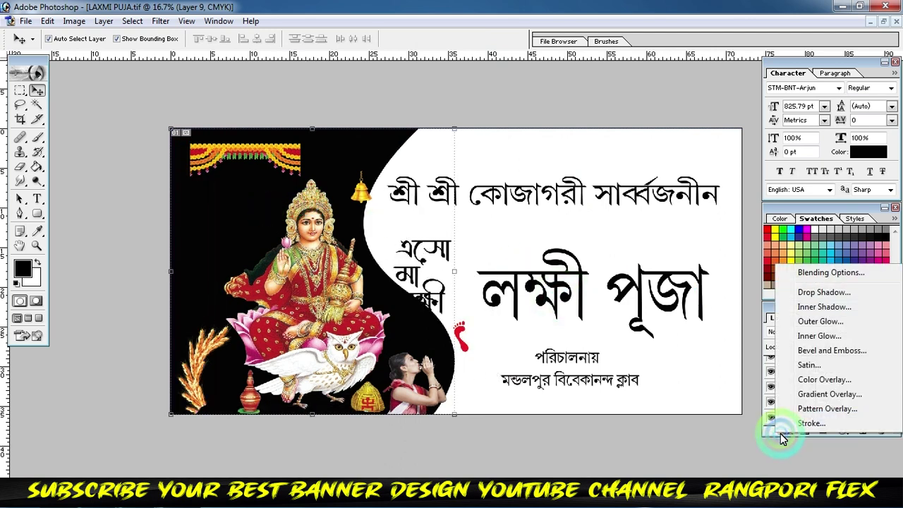
left_click(845, 396)
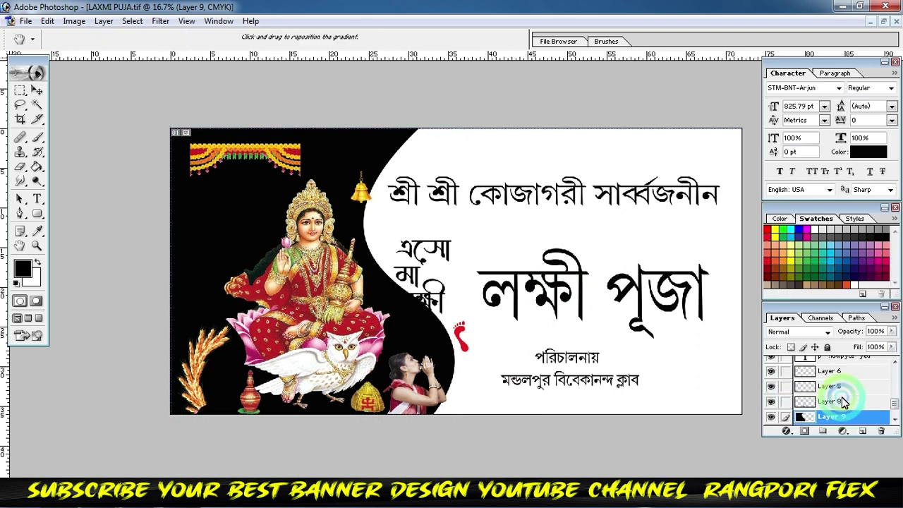
left_click(148, 379)
left_click(173, 408)
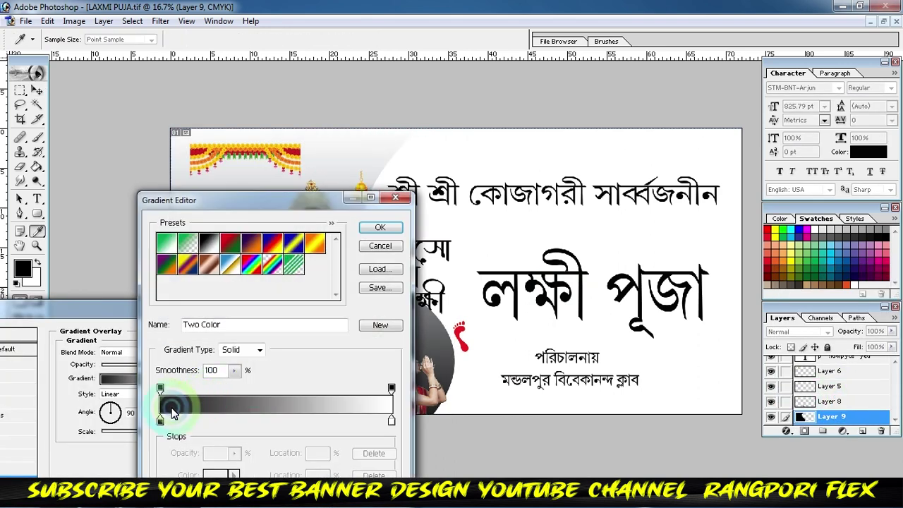
left_click_drag(161, 422, 185, 421)
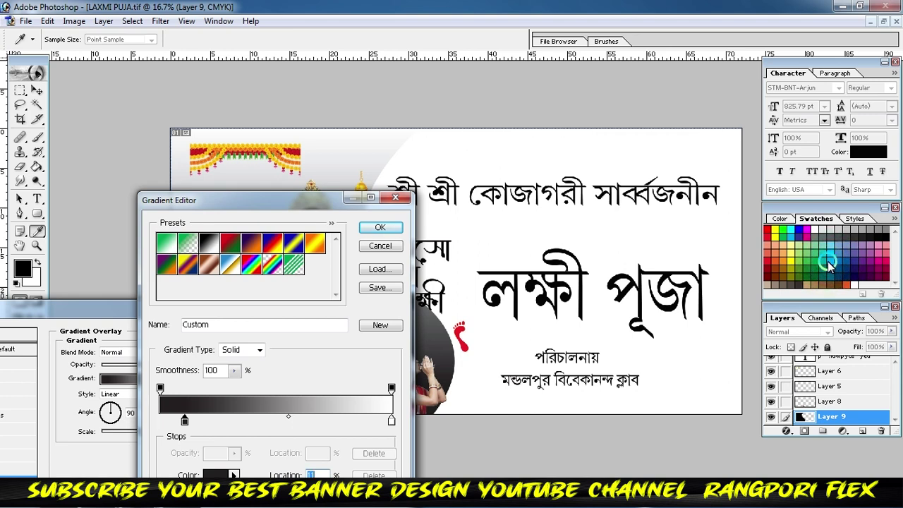
left_click(830, 265)
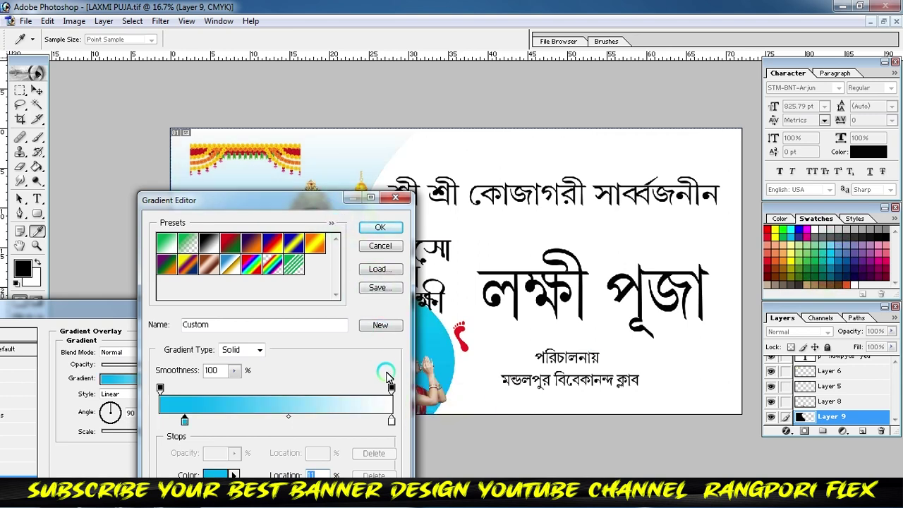
Step: Add a gradient stop, make the end colour dark blue, and apply the overlay
left_click_drag(387, 424, 364, 422)
left_click(848, 287)
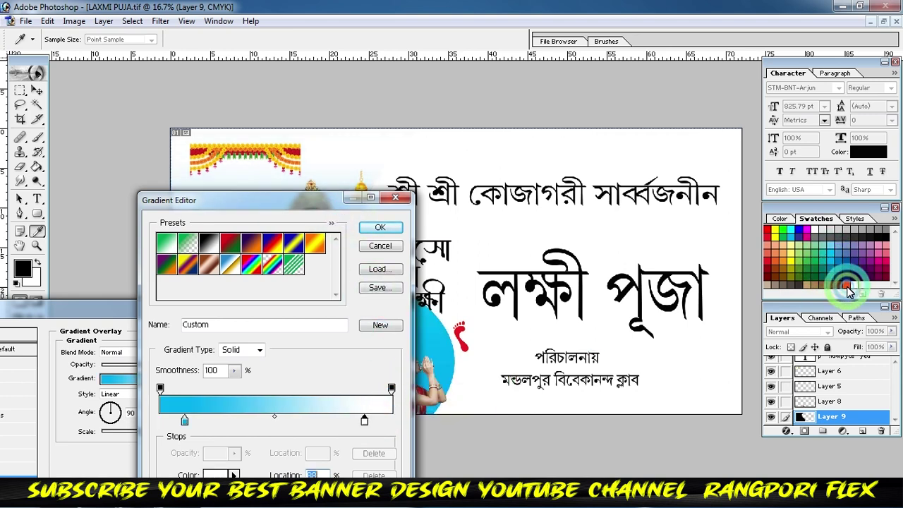
left_click(846, 262)
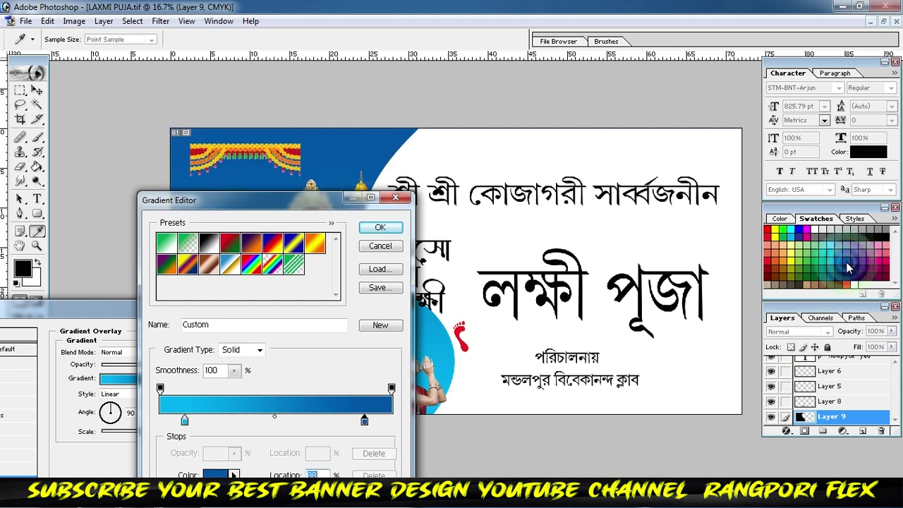
left_click(391, 233)
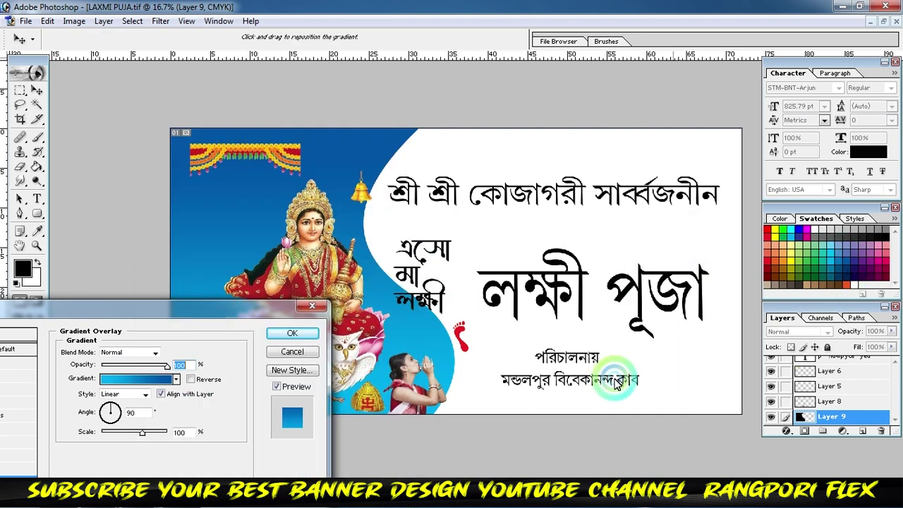
left_click(291, 329)
key("v")
left_click(290, 308)
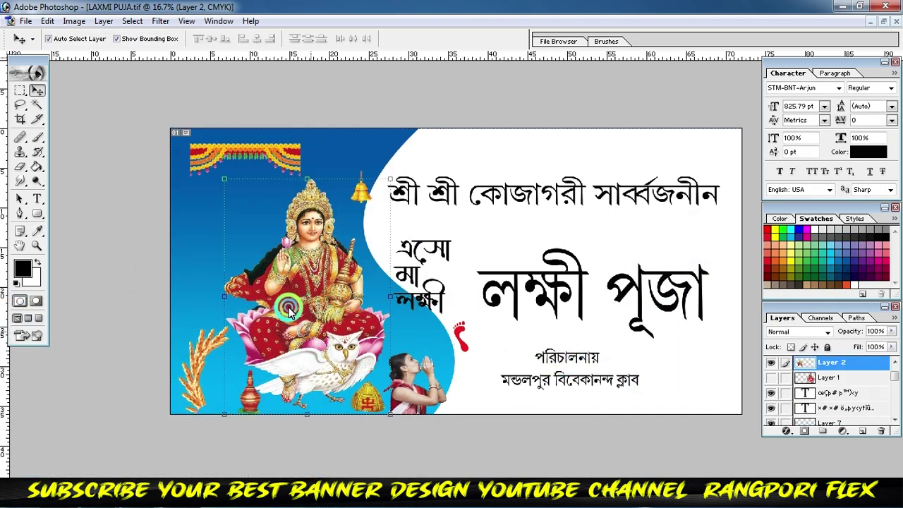
Step: Shift the goddess image left and narrow the blue gradient panel toward the text
left_click_drag(289, 309, 305, 293)
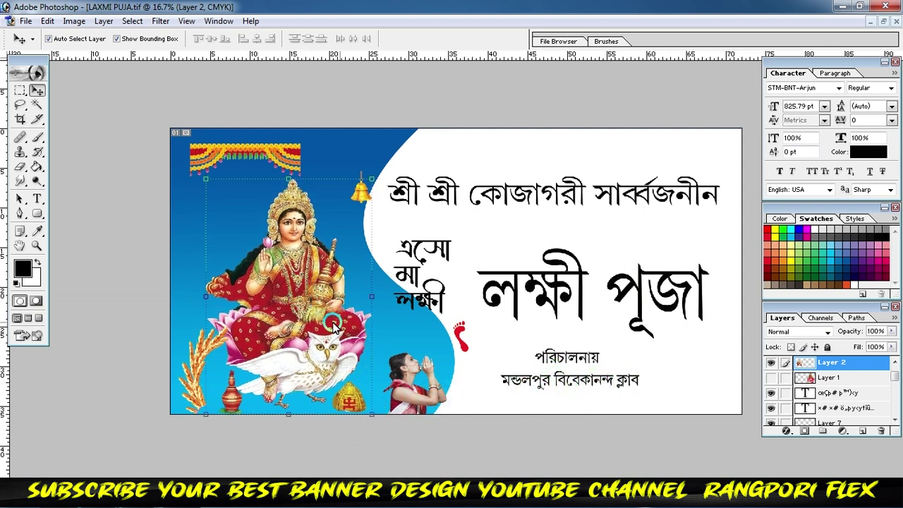
left_click_drag(332, 324, 333, 318)
left_click(480, 357)
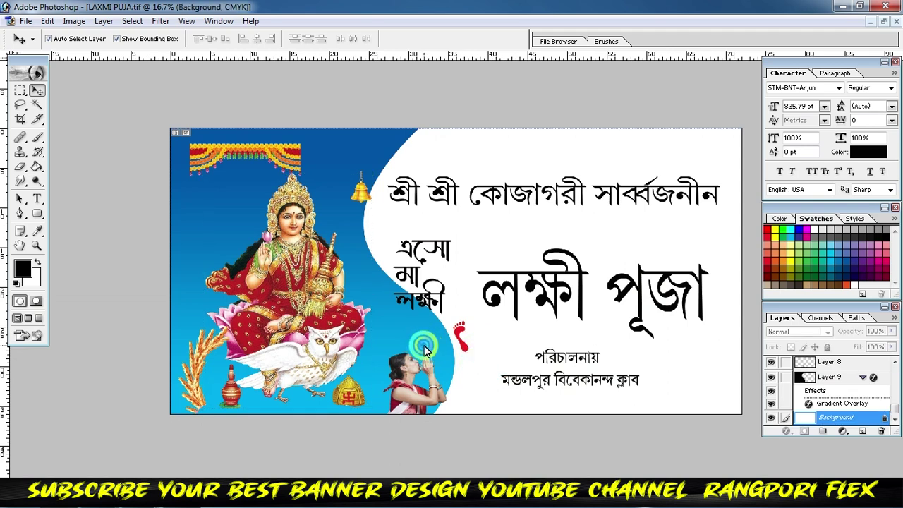
left_click(460, 348)
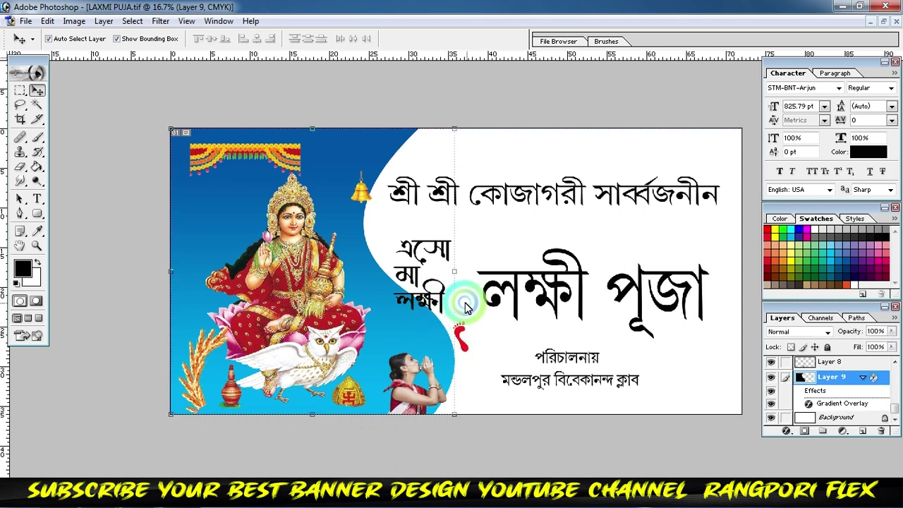
mouse_move(454, 302)
left_mouse_down()
mouse_move(363, 319)
mouse_move(418, 303)
left_mouse_up()
left_click(509, 44)
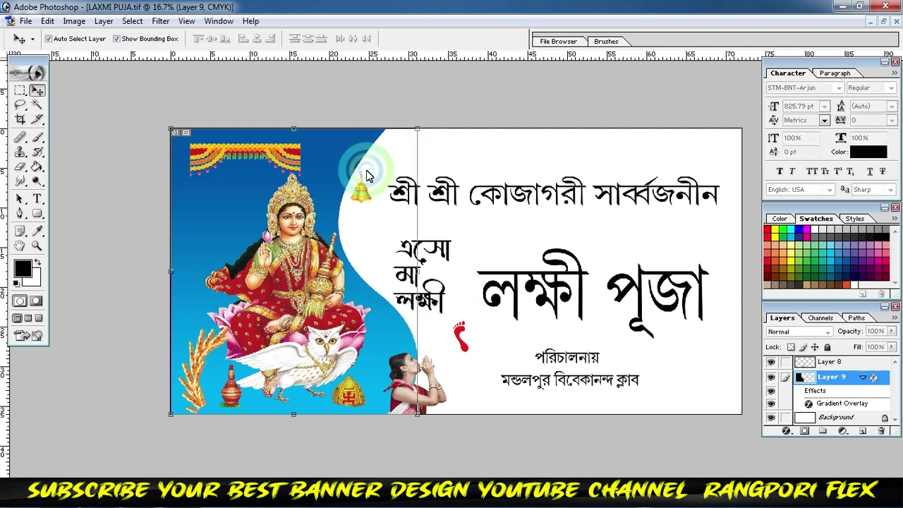
left_click_drag(418, 175, 430, 175)
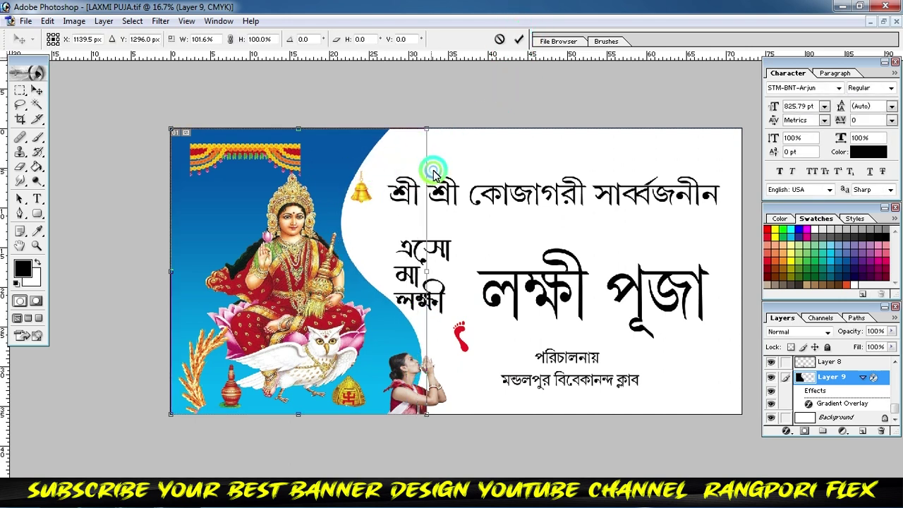
left_click(520, 39)
left_click(424, 312)
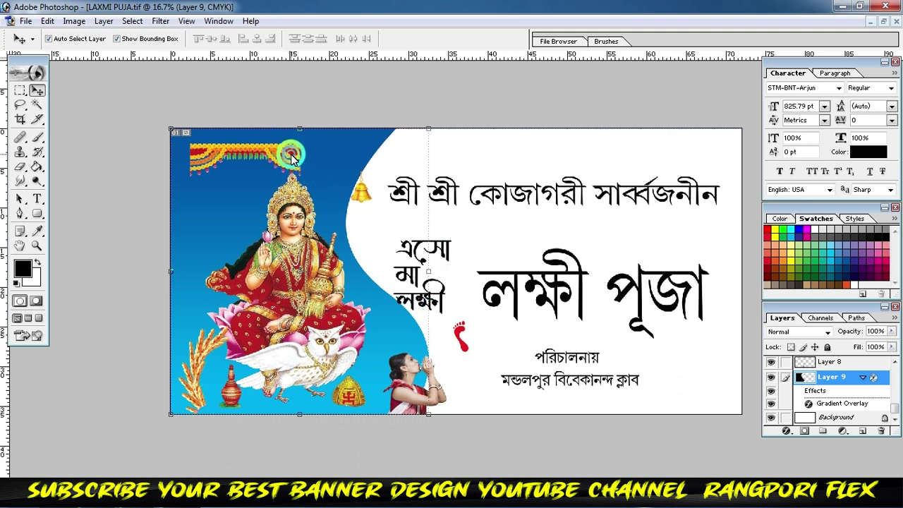
Step: Select a full-width strip across the banner's top and add a new layer
left_click_drag(286, 161, 282, 161)
left_click(137, 137)
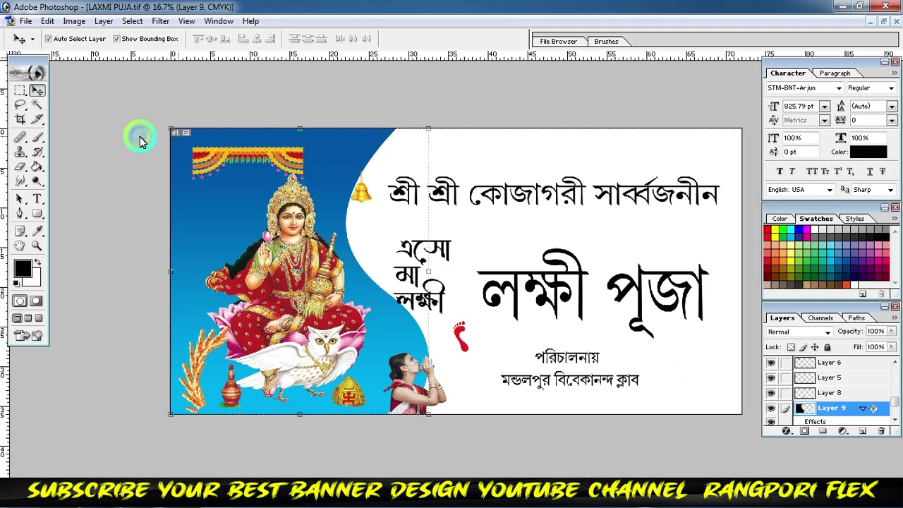
left_click(23, 90)
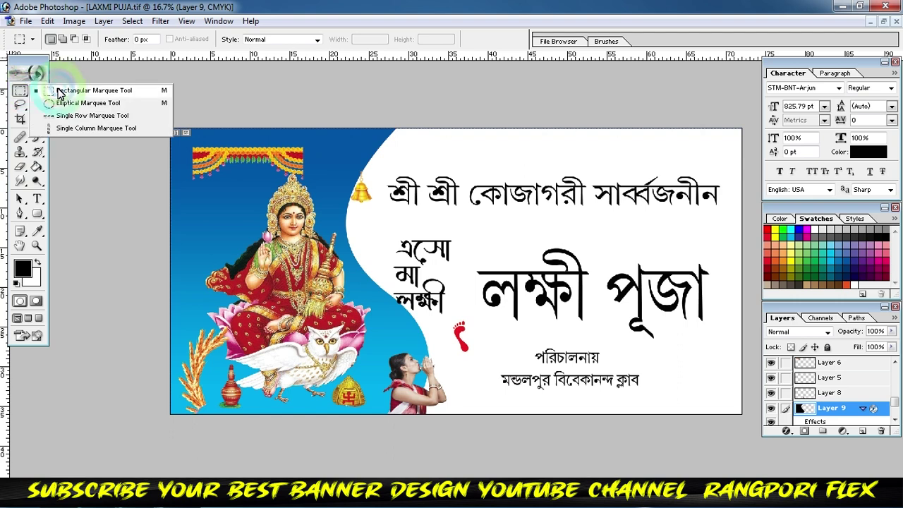
mouse_move(169, 130)
left_mouse_down()
mouse_move(394, 161)
mouse_move(741, 170)
left_mouse_up()
left_click(861, 432)
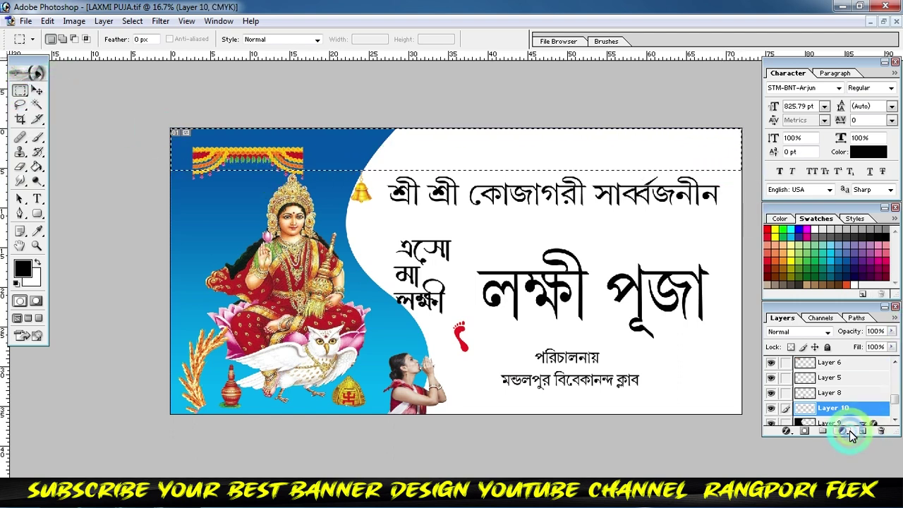
Step: Fill the strip with navy #0D004C and move the garland into the top-left corner
left_click(22, 268)
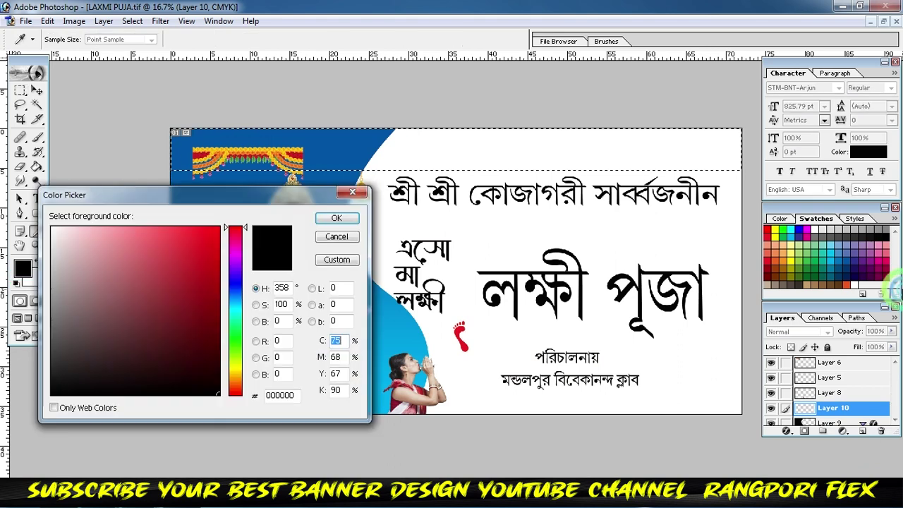
left_click(854, 278)
left_click(355, 216)
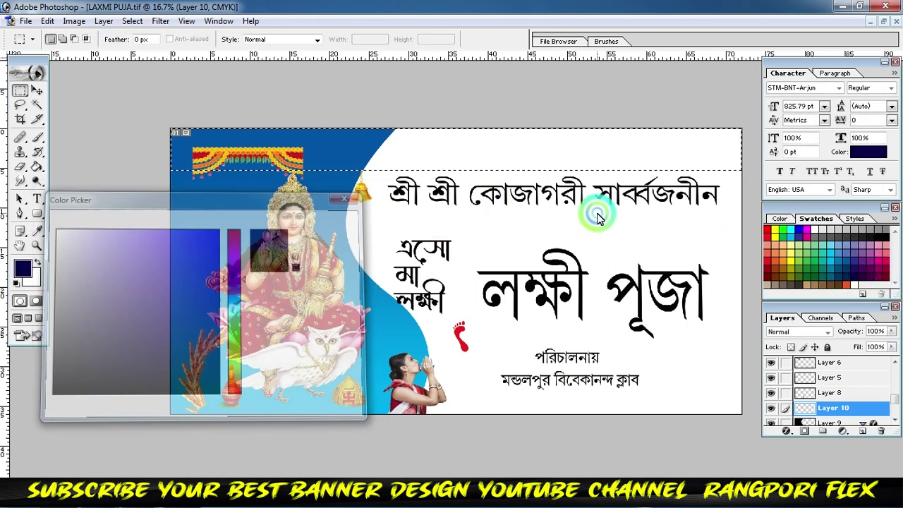
key("m")
key("alt+BackSpace")
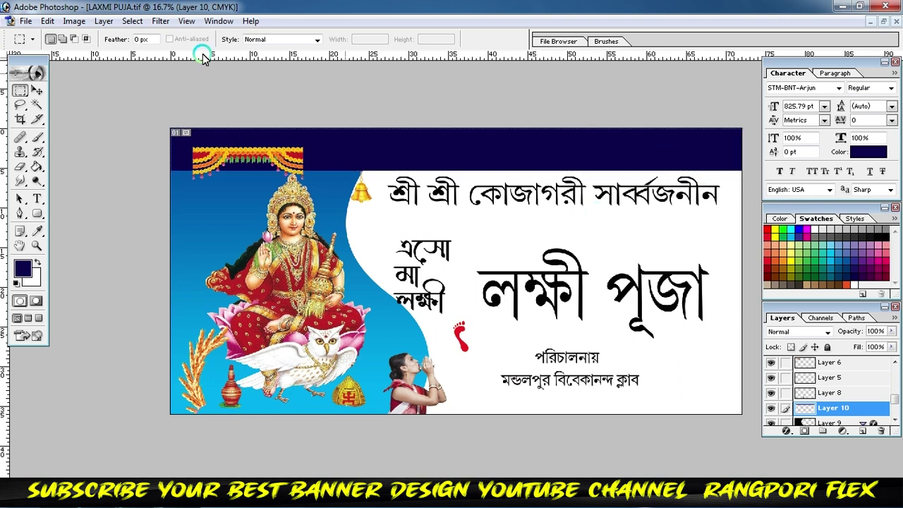
left_click(37, 91)
left_click_drag(287, 157, 265, 139)
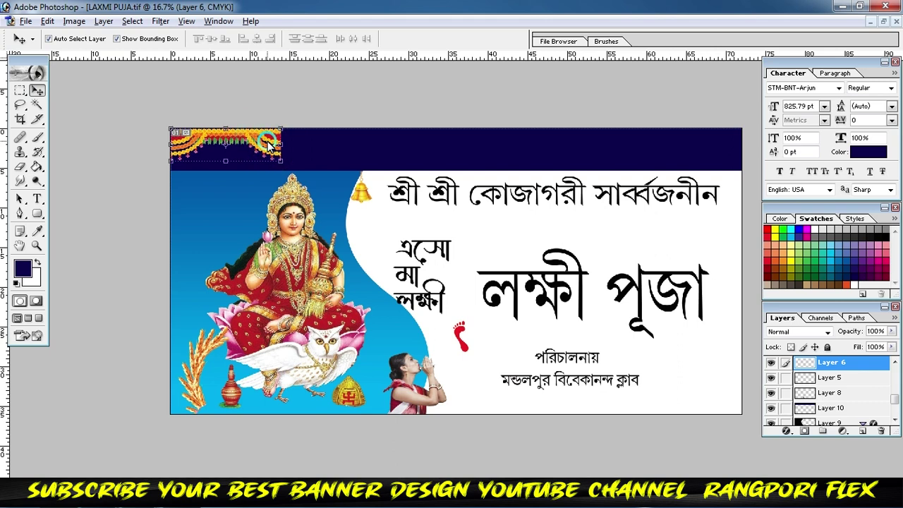
Step: Alt-drag copies of the flower garland across the navy band, then link and group them
mouse_move(267, 140)
left_mouse_down()
mouse_move(360, 148)
mouse_move(380, 137)
left_mouse_up()
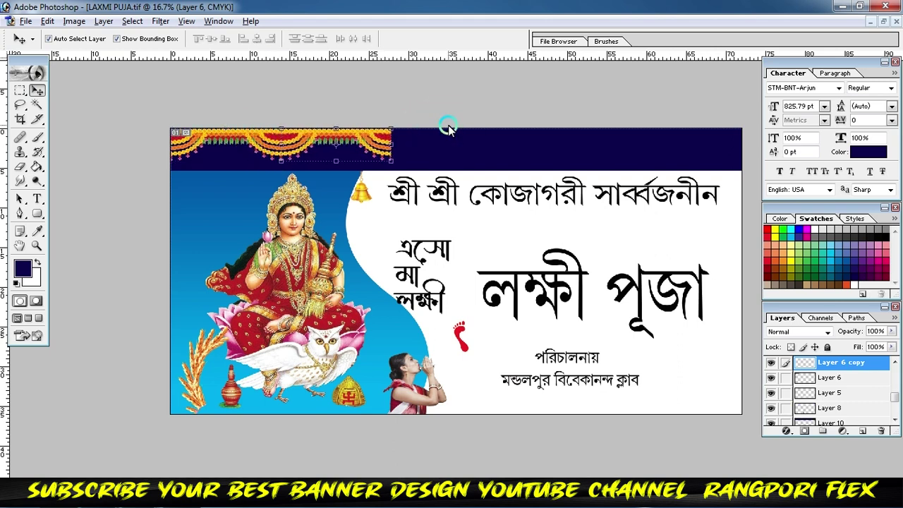
left_click_drag(376, 140, 689, 140)
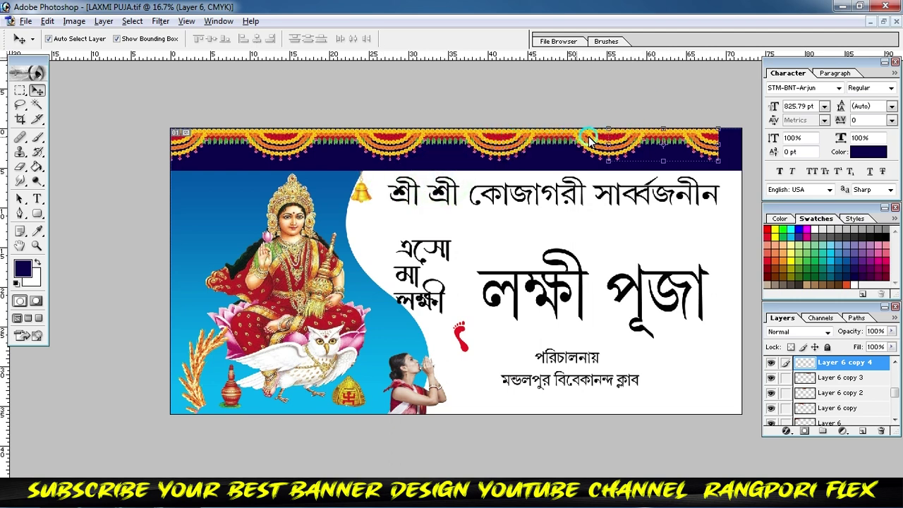
left_click(513, 140, "shift")
left_click(424, 136, "shift")
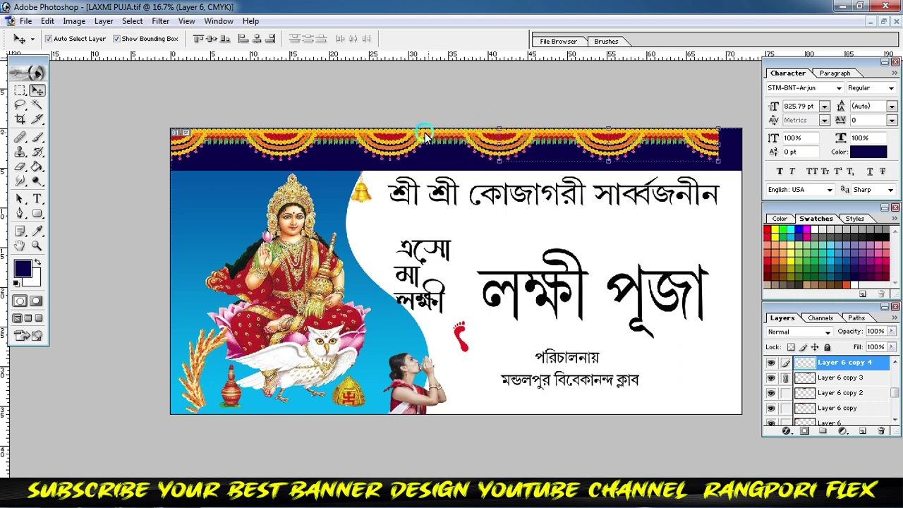
left_click(360, 136, "shift")
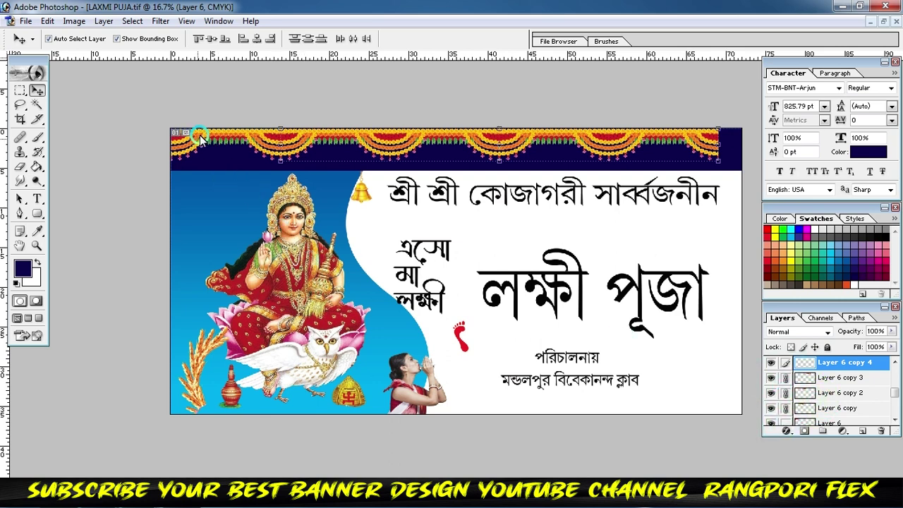
left_click(723, 143, "shift")
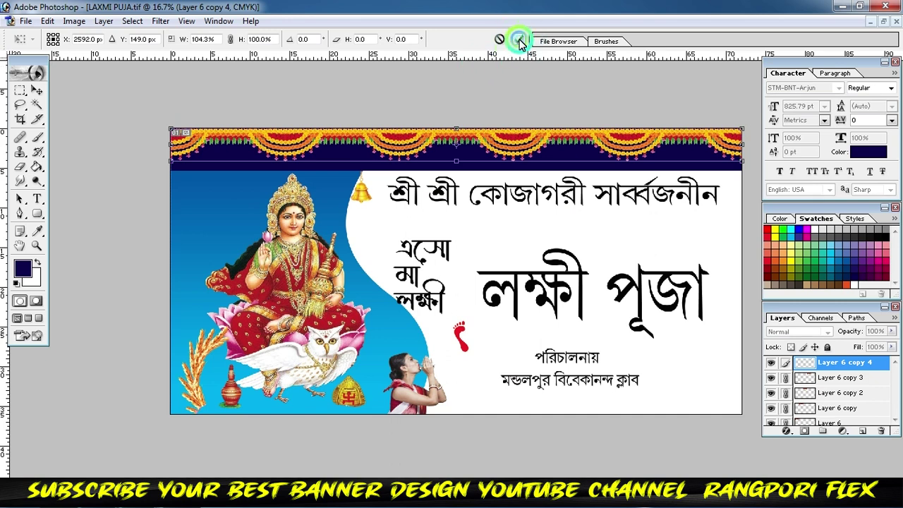
Step: Squash the navy top band vertically so it is slightly shorter
left_click(593, 176)
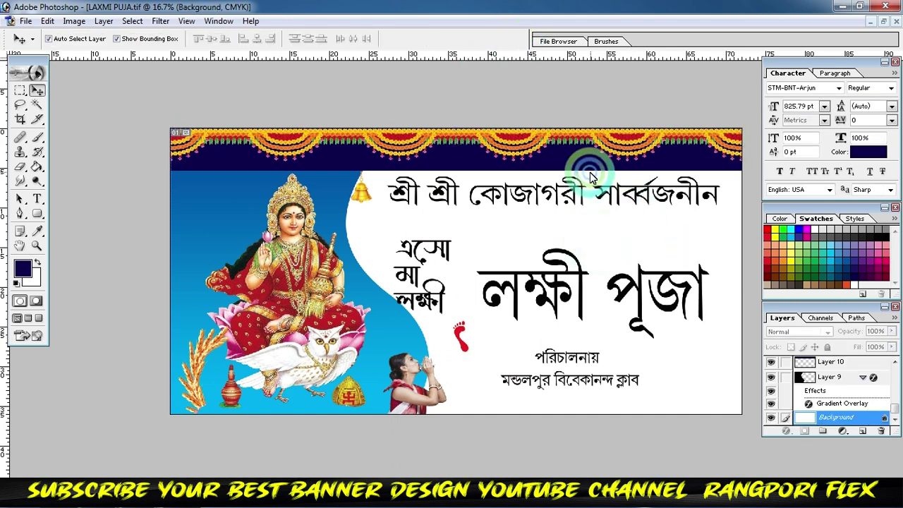
left_click_drag(495, 175, 495, 168)
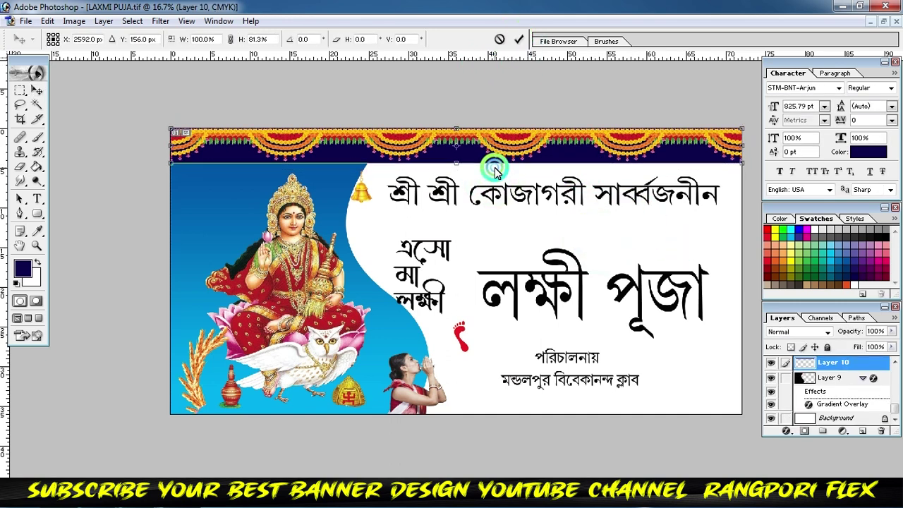
left_click(519, 39)
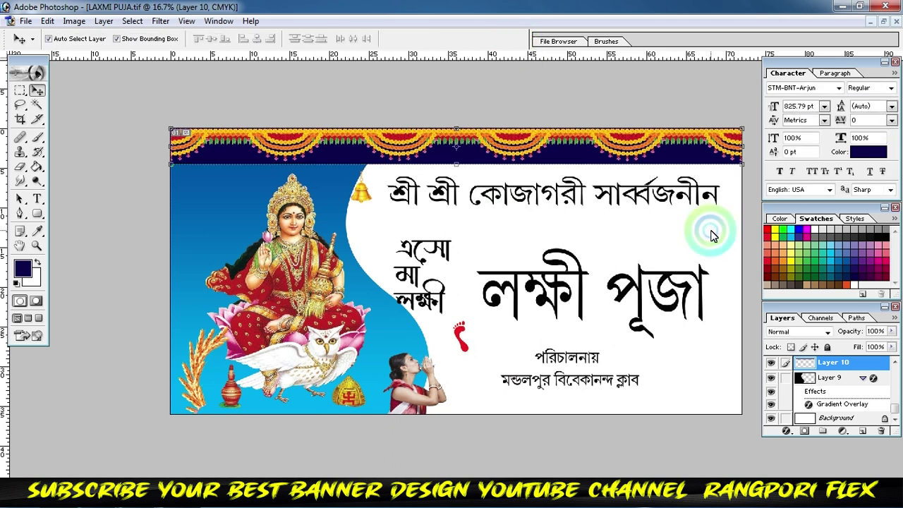
Step: Shift the goddess image slightly left and down, and reposition the blue gradient panel
left_click(734, 231)
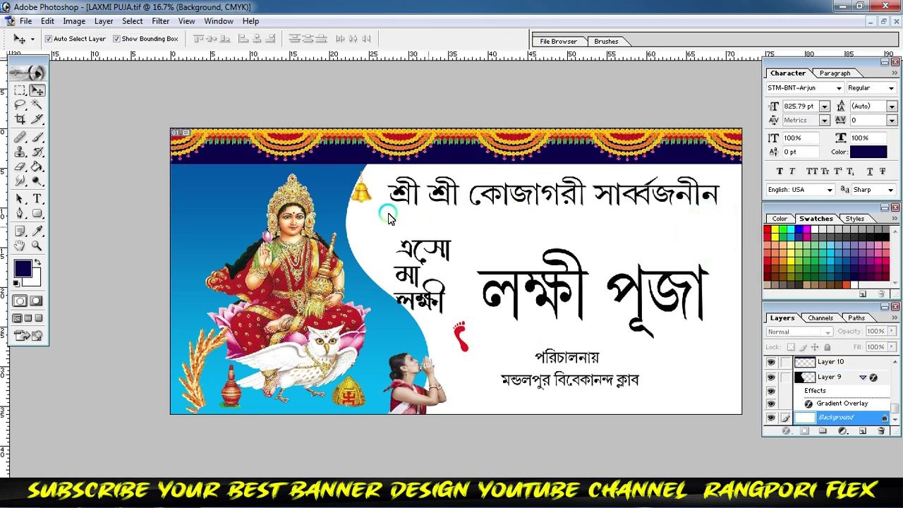
left_click_drag(297, 247, 288, 262)
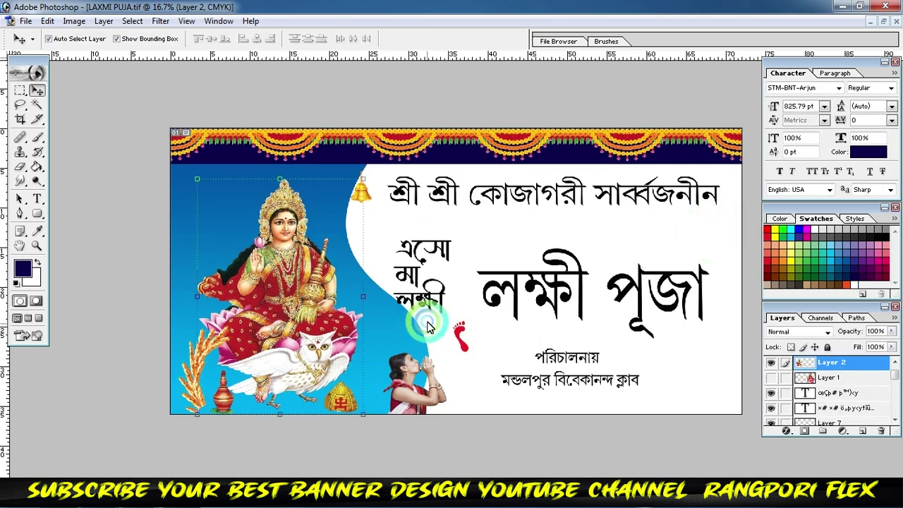
left_click(362, 281)
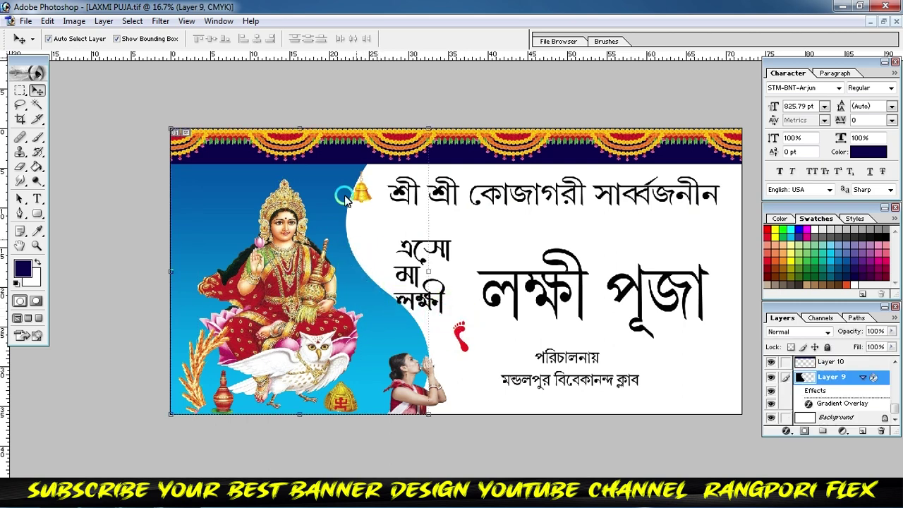
left_click_drag(373, 245, 355, 250)
Step: Duplicate the blue panel offset right and give the copy a dark navy-to-purple gradient overlay
left_click_drag(400, 326, 433, 335)
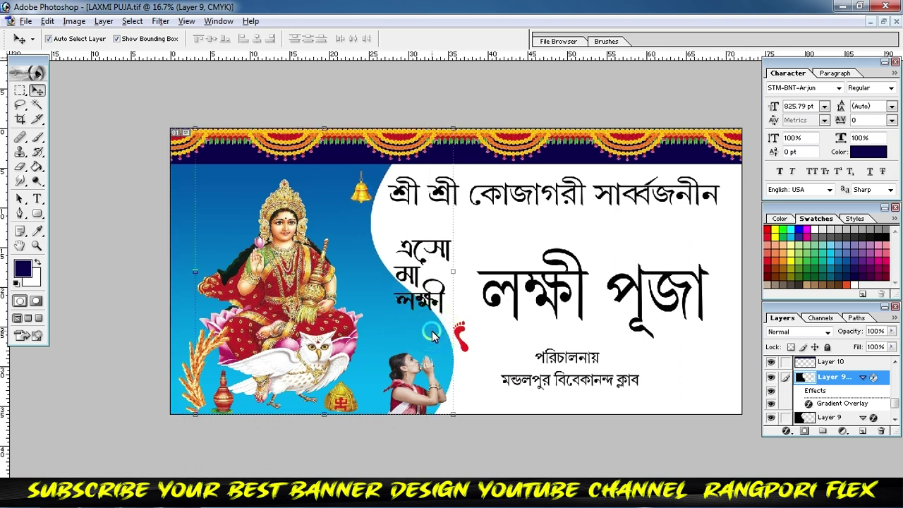
left_click(786, 431)
left_click(818, 388)
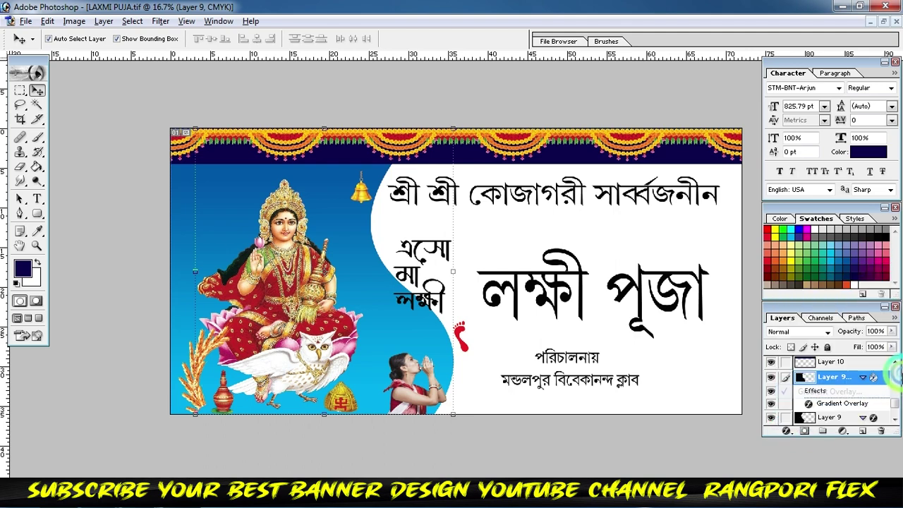
left_click(155, 380)
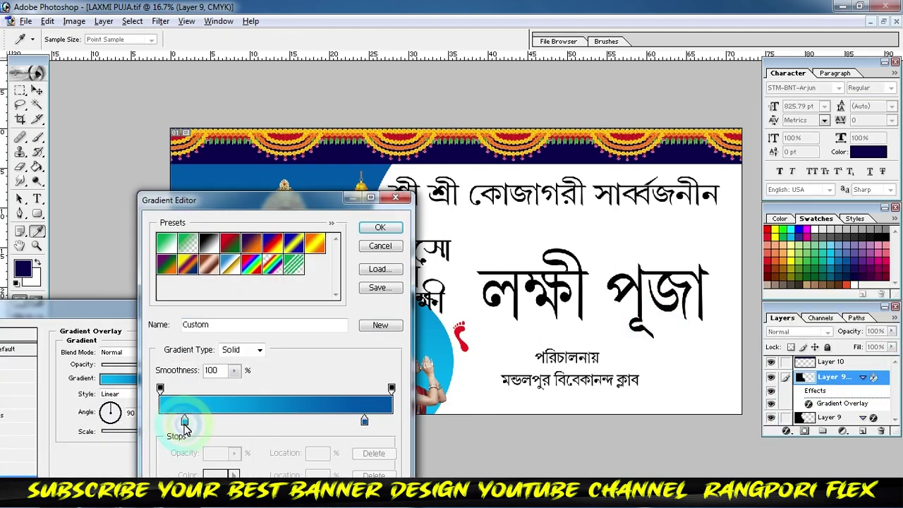
left_click_drag(160, 421, 201, 420)
left_click(853, 277)
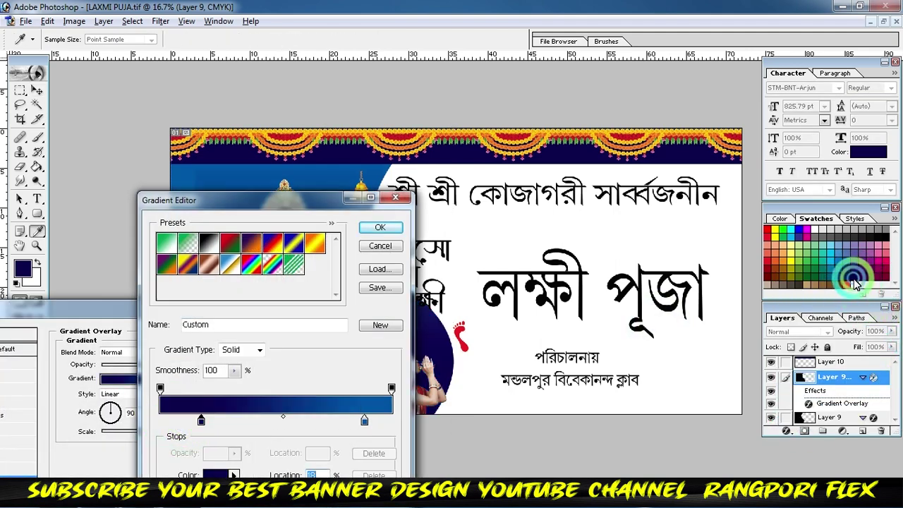
left_click(364, 421)
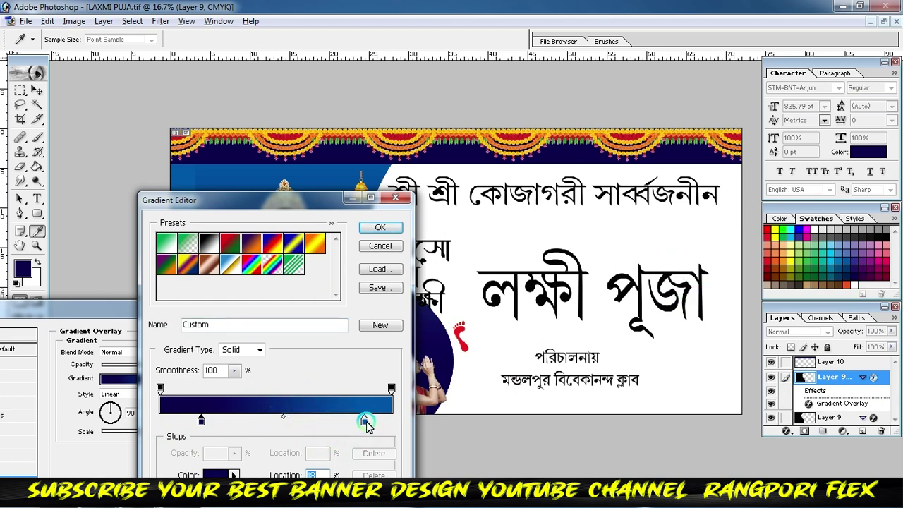
left_click(863, 271)
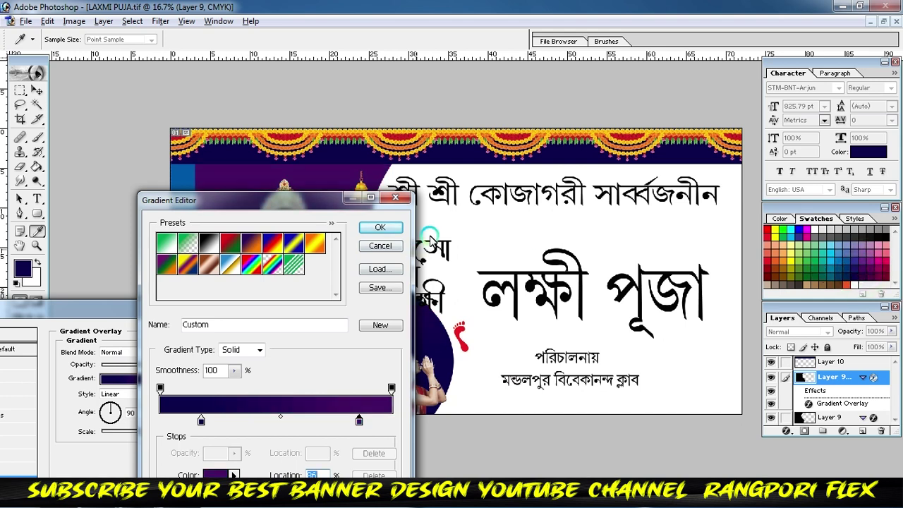
left_click(380, 227)
left_click(282, 341)
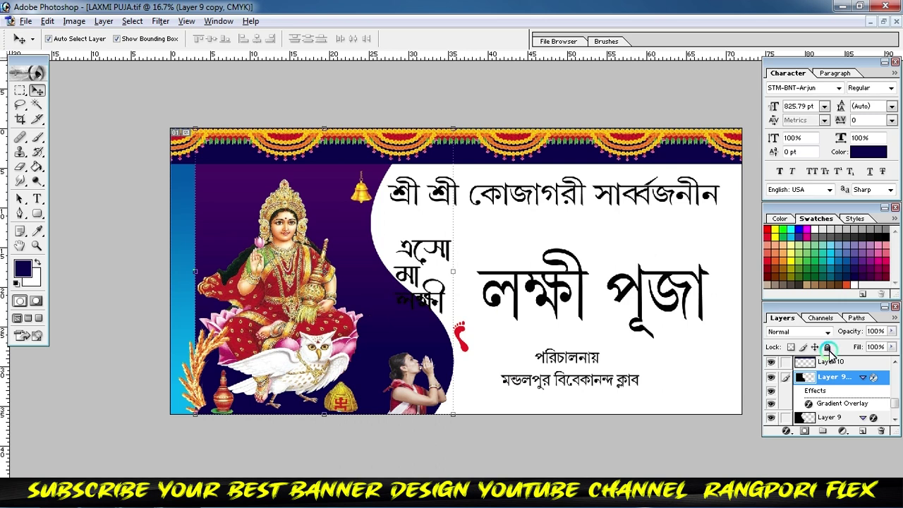
Step: Send the purple wave behind the blue panel with Ctrl+[ and nudge it slightly left
key("ctrl+bracketleft")
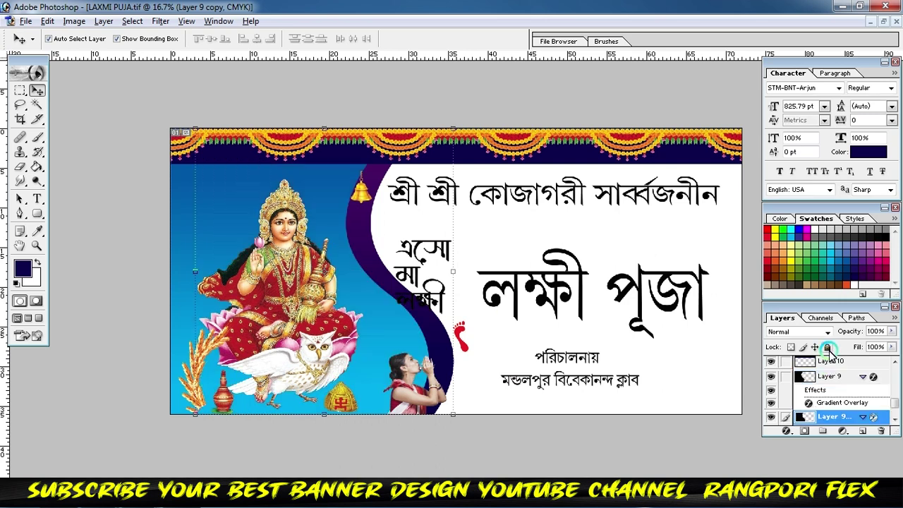
key("shift+Left")
key("shift+Left")
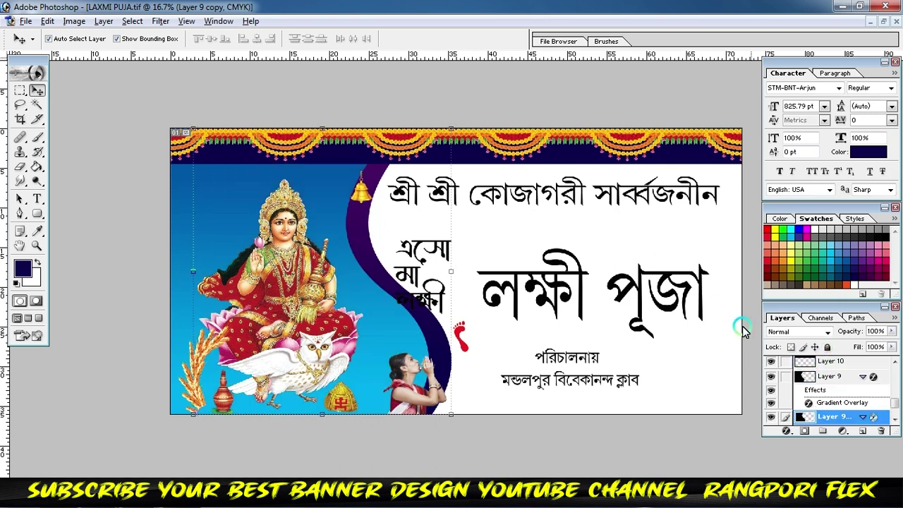
key("shift+Left")
key("shift+Left")
key("shift+Left")
key("shift+Left")
key("shift+Left")
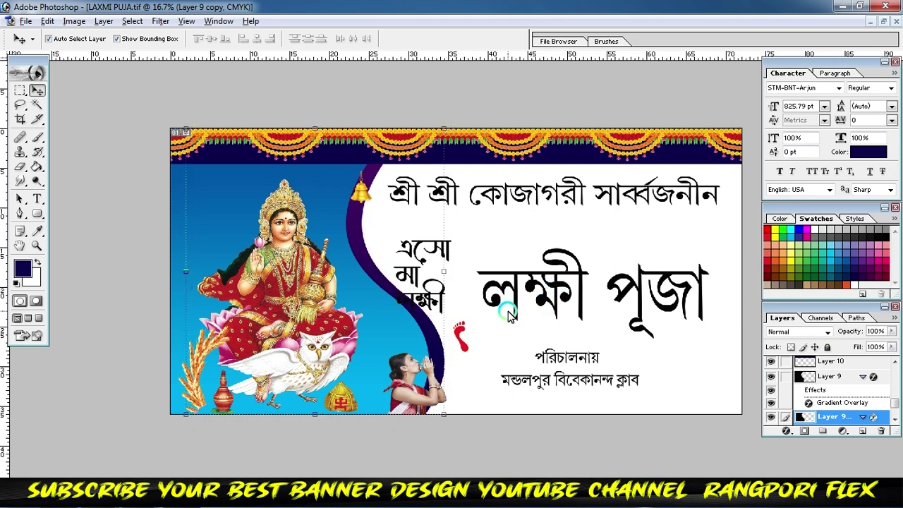
key("shift+Left")
key("shift+Left")
key("shift+Left")
key("shift+Left")
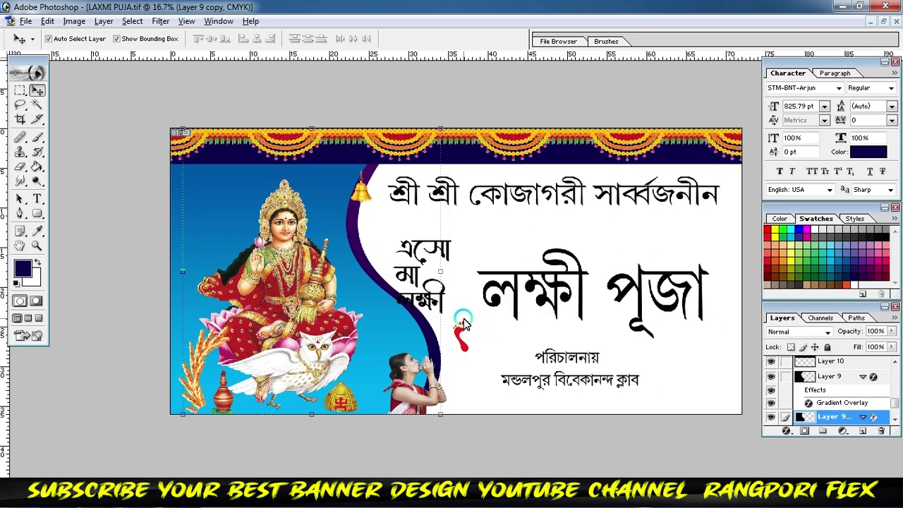
left_click(472, 280)
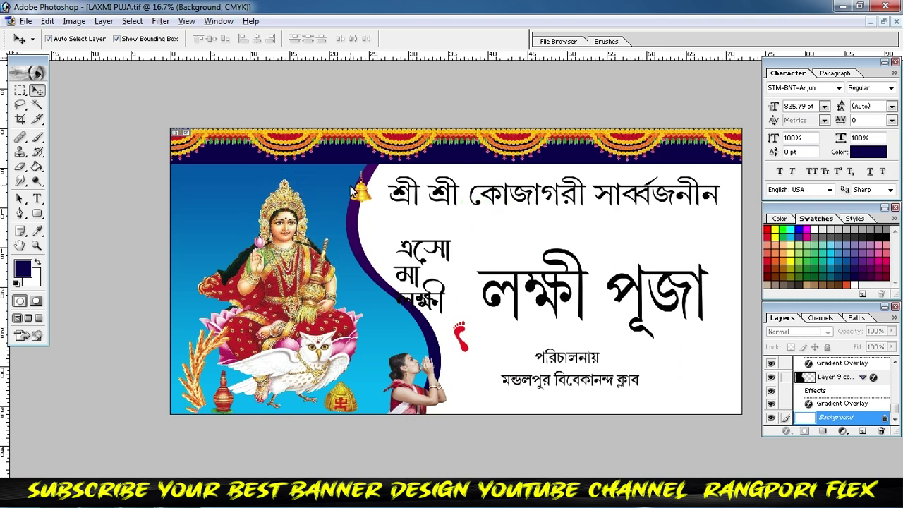
Step: Move the bell clipart right so it hangs beneath the end of the top line
left_click(369, 191)
mouse_move(359, 202)
left_mouse_down()
mouse_move(547, 235)
mouse_move(606, 230)
left_mouse_up()
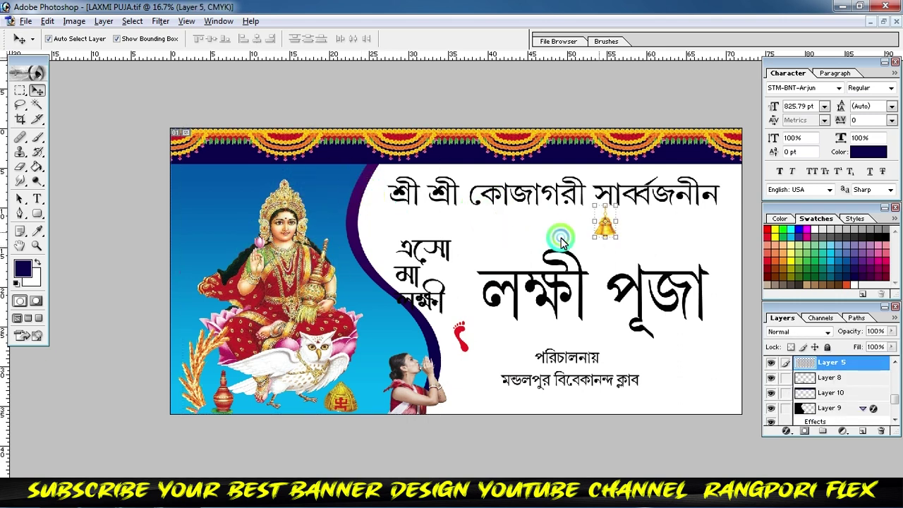
left_click(487, 223)
left_click(303, 243)
scroll(439, 284, "up", 1)
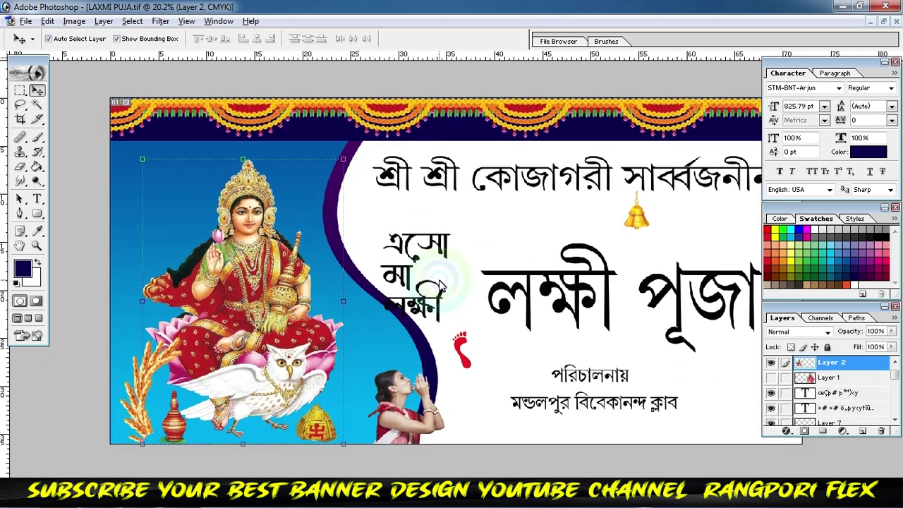
left_click(419, 332)
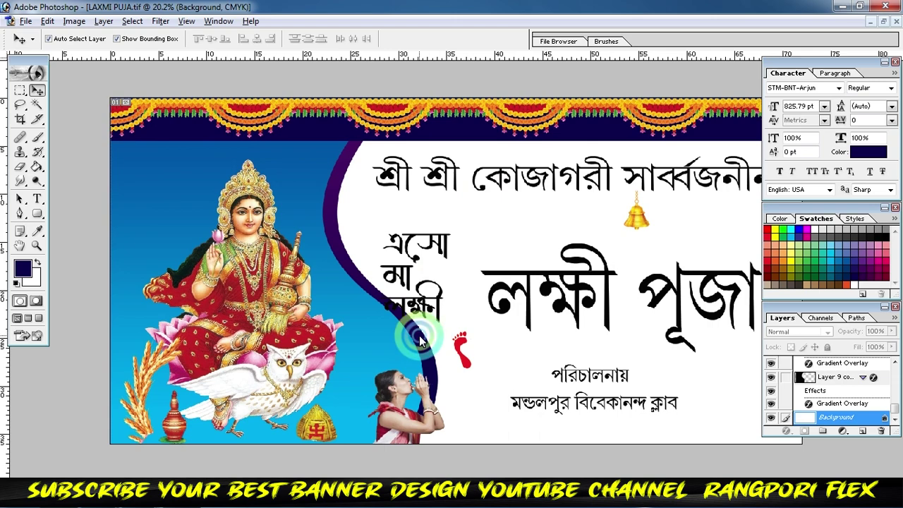
Step: In the wave's gradient overlay, add a magenta middle stop and make the right stop dark navy
left_click(782, 432)
left_click(819, 390)
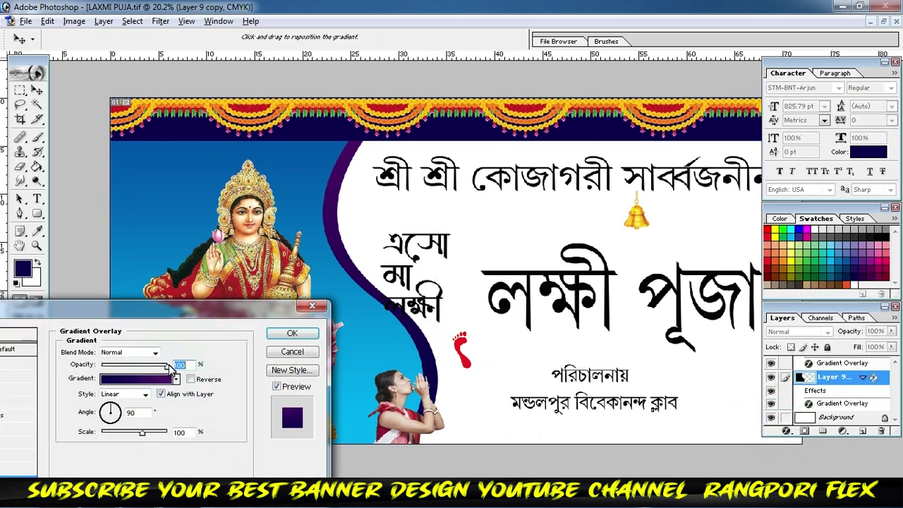
left_click(214, 388)
left_click_drag(202, 420, 193, 420)
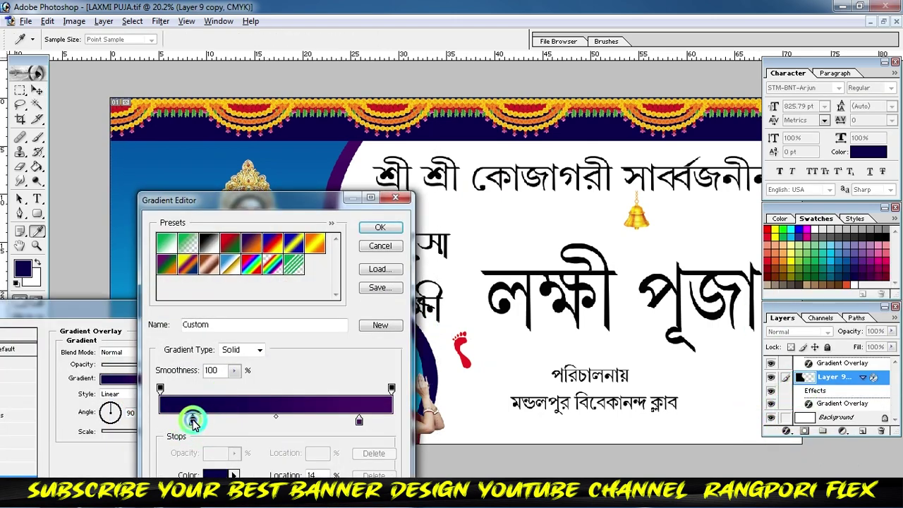
left_click(266, 421)
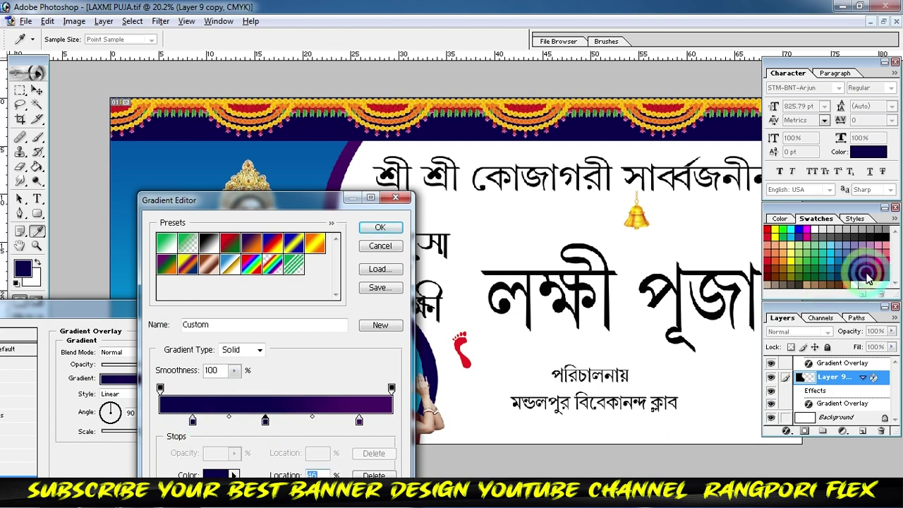
left_click(879, 262)
left_click(358, 420)
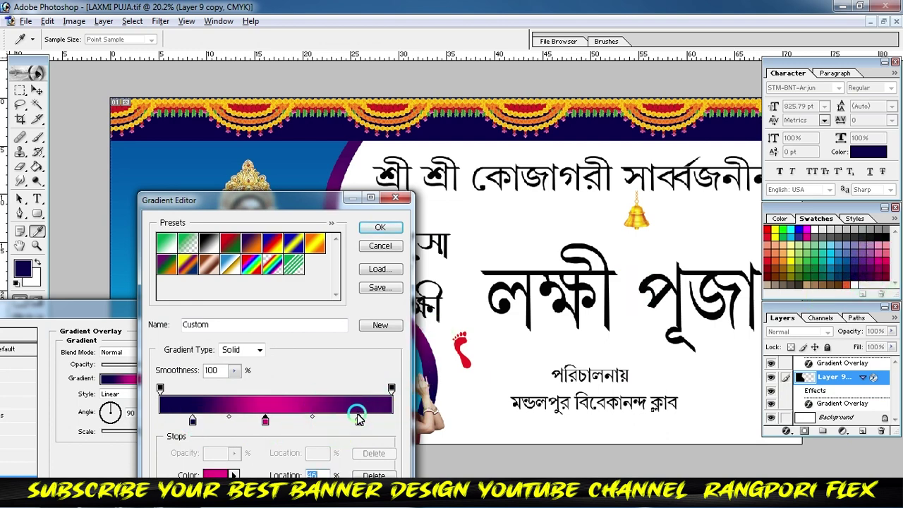
left_click(875, 276)
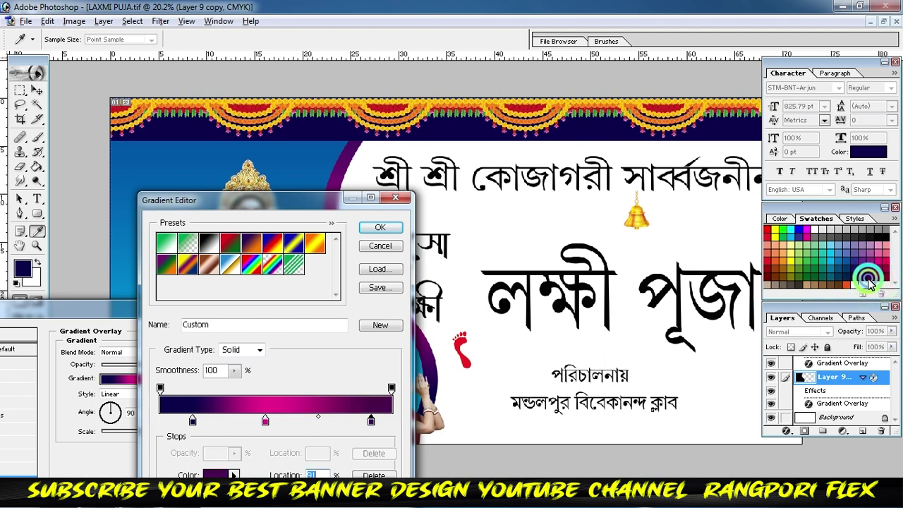
Step: Shift the stops right, add a dark navy left stop, place a navy stop at 44%, and apply
left_click(265, 422)
left_click(200, 419)
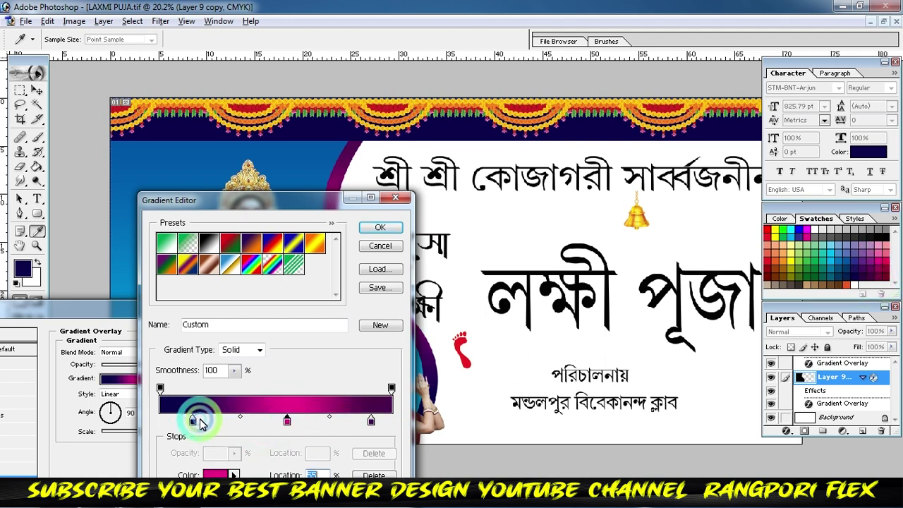
left_click_drag(195, 422, 329, 420)
left_click(200, 413)
left_click(177, 421)
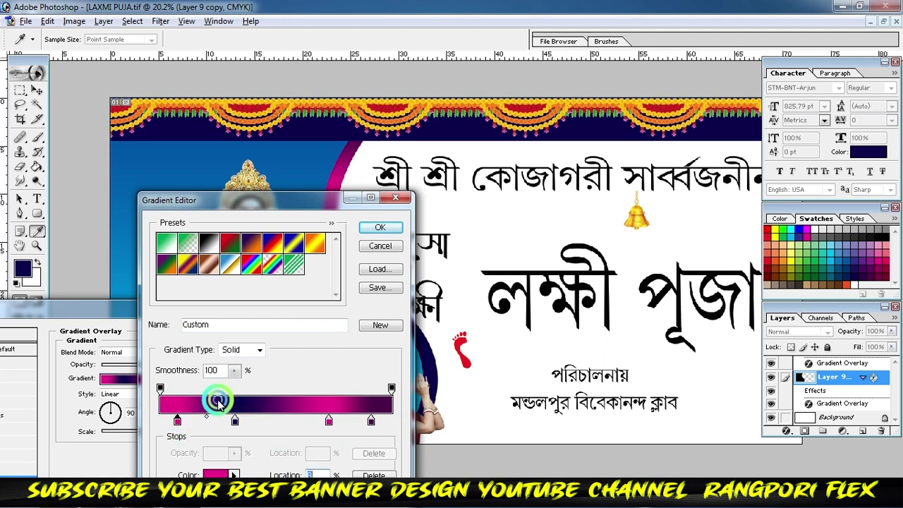
left_click(854, 281)
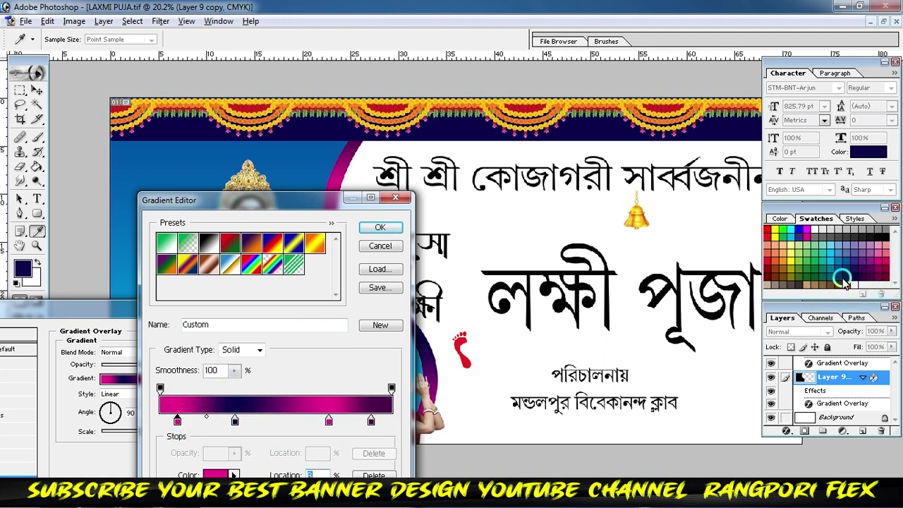
left_click(248, 418)
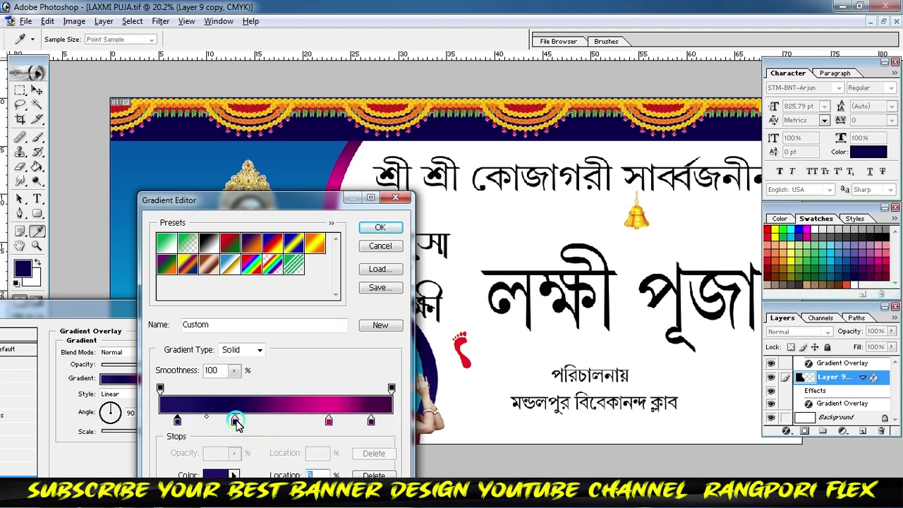
left_click_drag(237, 422, 262, 421)
left_click(388, 233)
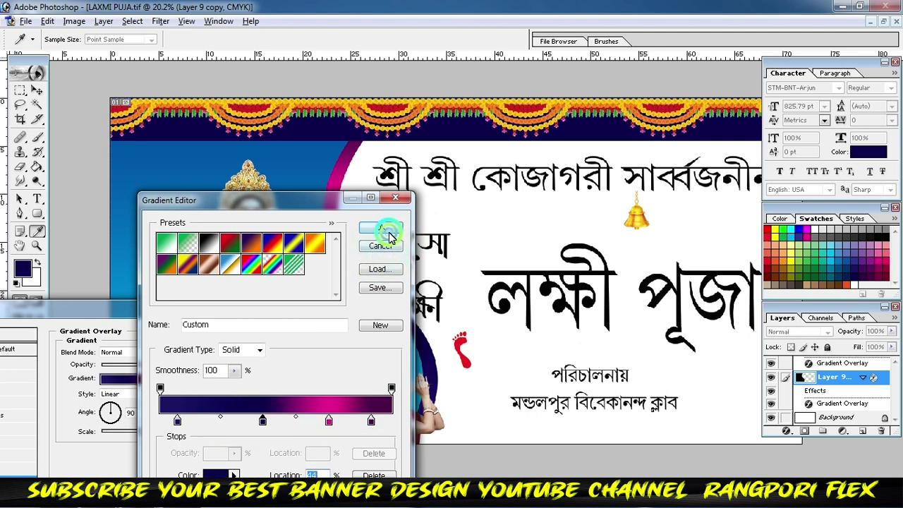
left_click(297, 319)
Step: Shift the curved wave slightly and rotate it about 2.2 degrees
key("v")
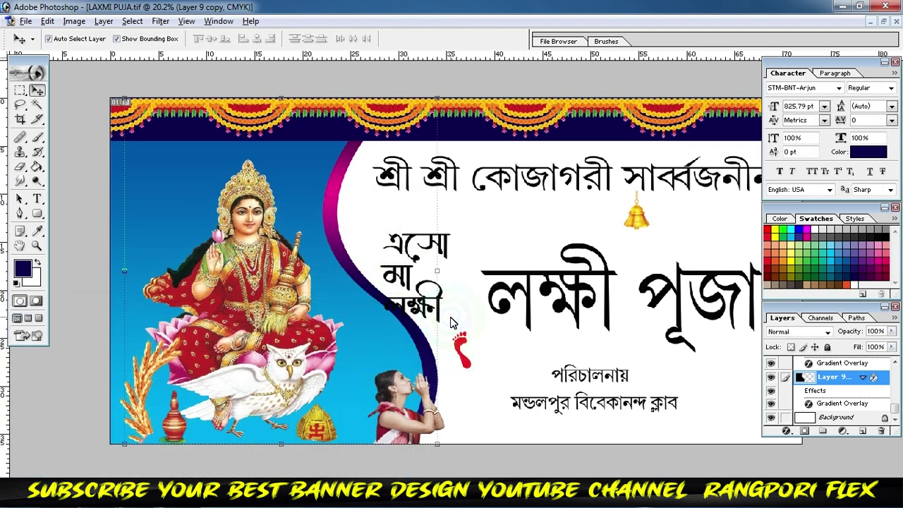
left_click_drag(499, 330, 505, 304)
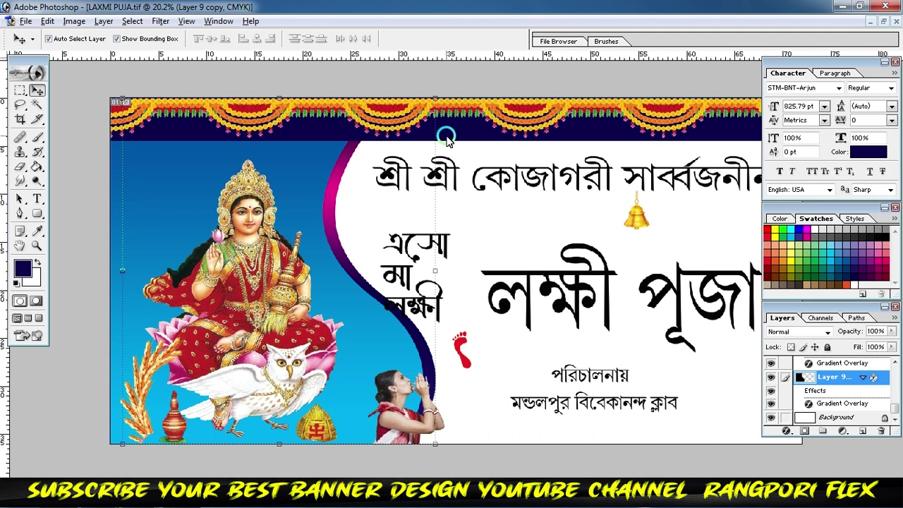
left_click_drag(446, 139, 455, 150)
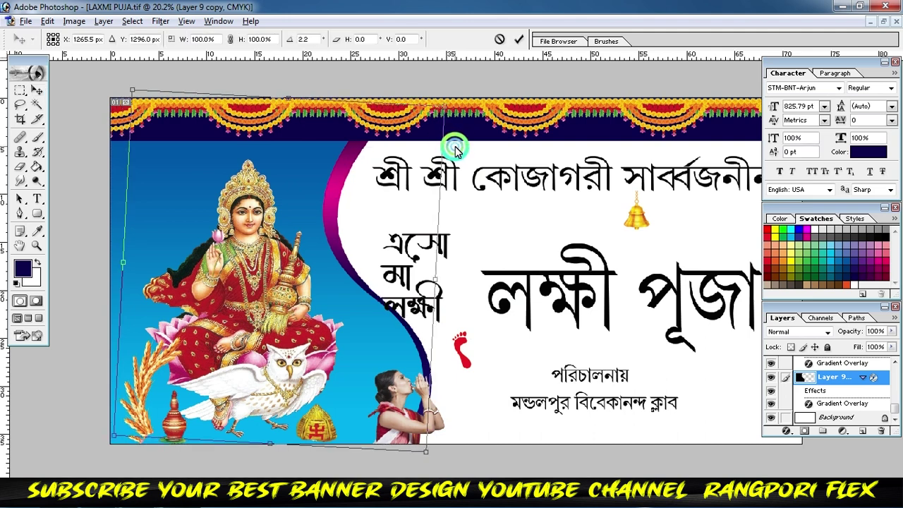
double_click(546, 115)
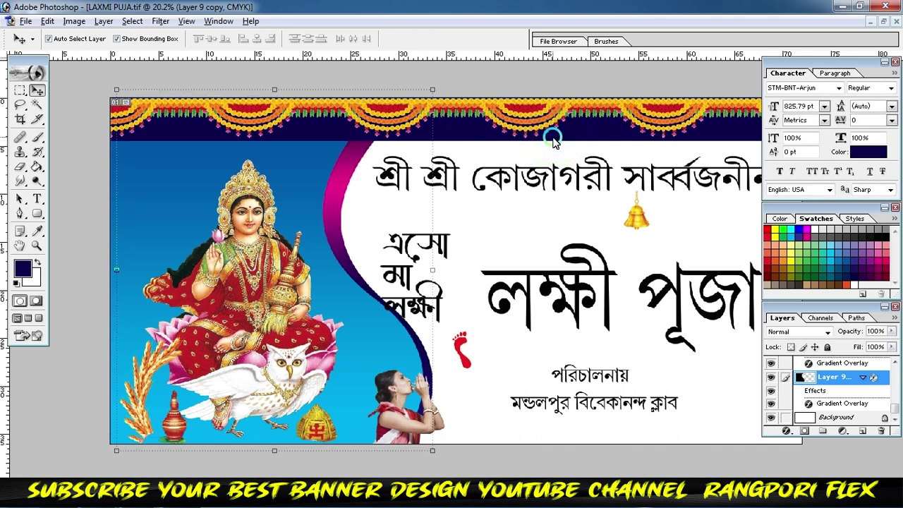
Step: Move the praying woman clipart beside the পরিচালনায় line
left_click(384, 412)
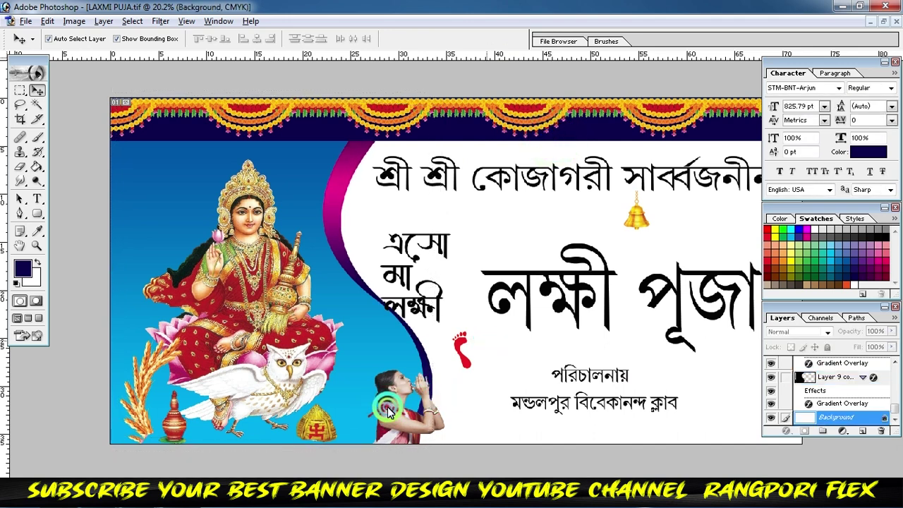
left_click_drag(391, 424, 643, 388)
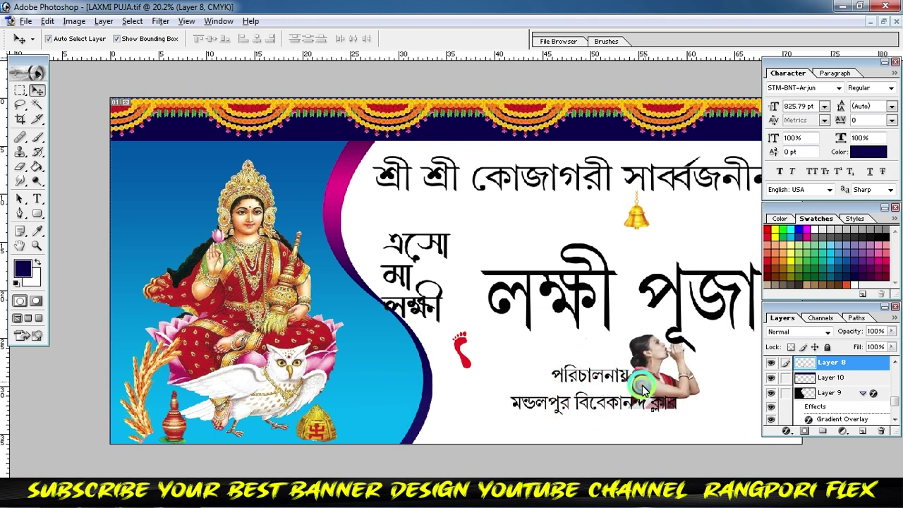
left_click(424, 360)
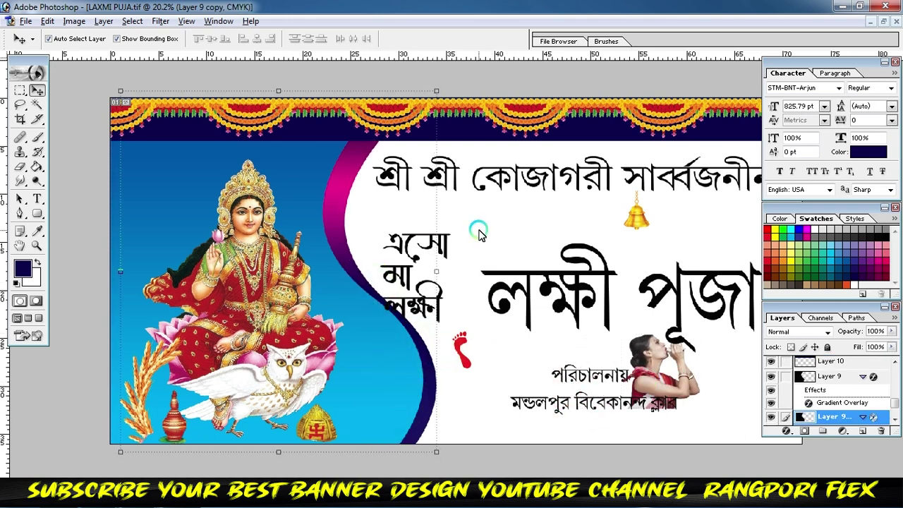
left_click(452, 261)
Step: Drag the এসো মা লক্ষী text up and right, beside the লক্ষী পূজা title
left_click(395, 241)
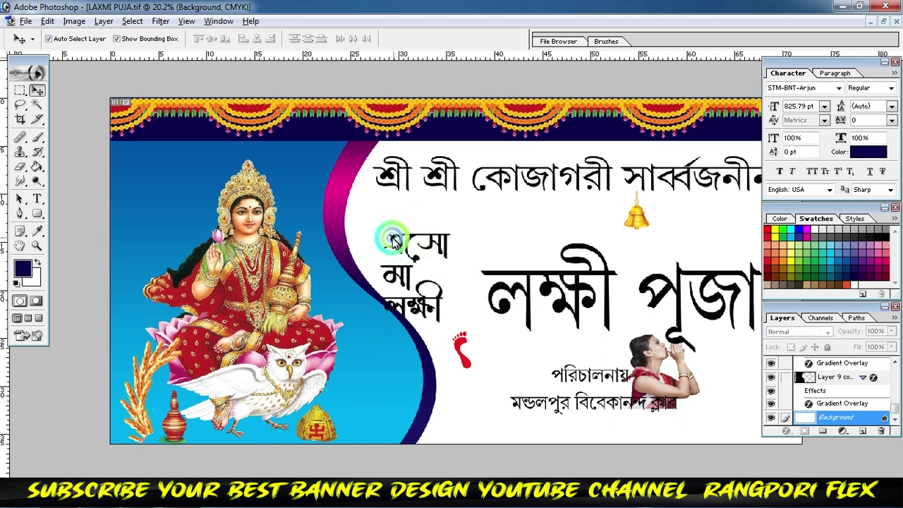
left_click_drag(394, 242, 439, 215)
left_click(314, 225)
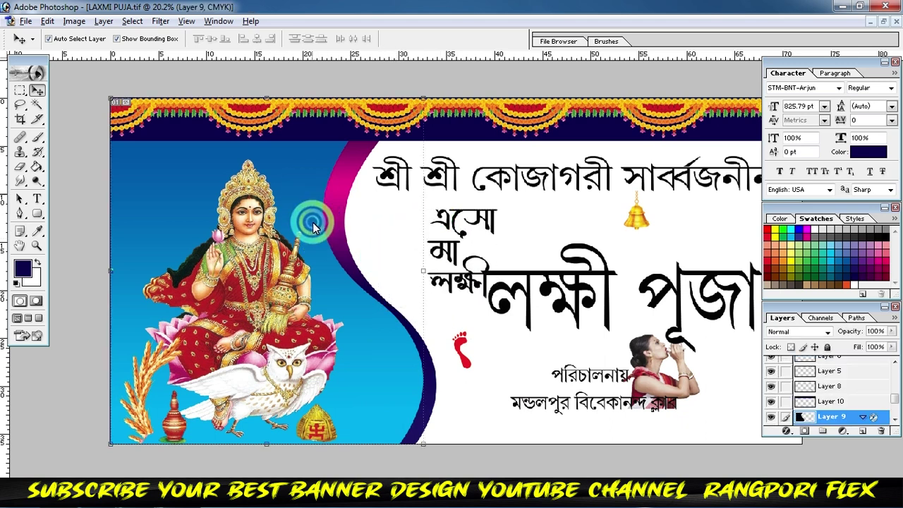
left_click(520, 306)
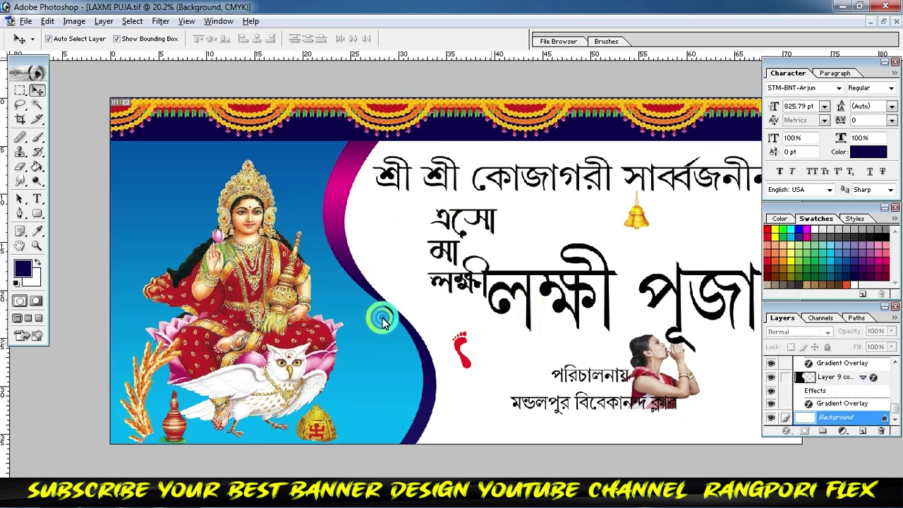
left_click(247, 280)
left_click(20, 91)
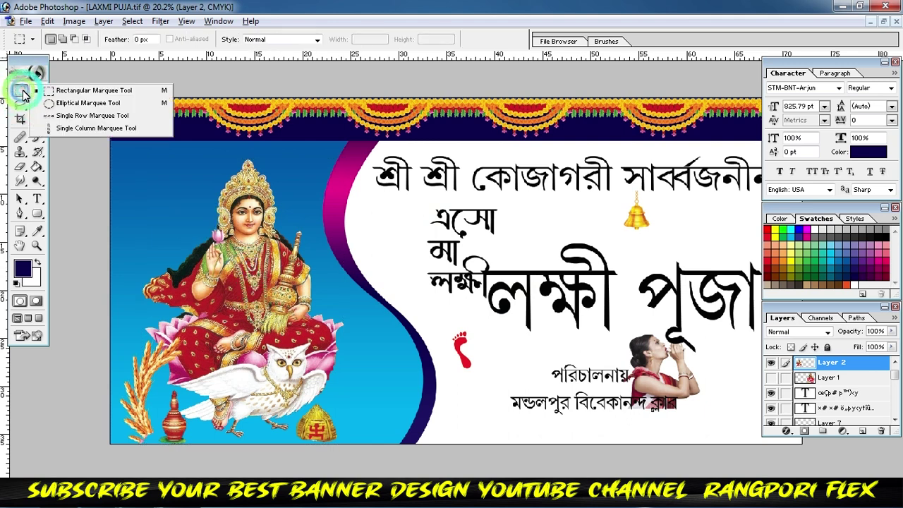
Step: Draw an elliptical selection over the goddess on a new layer and fill it cyan
left_click(63, 103)
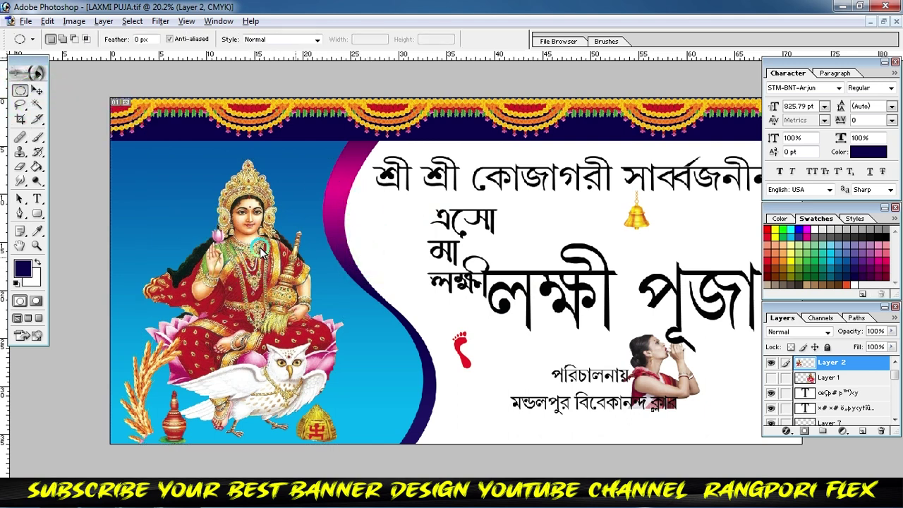
left_click_drag(177, 164, 368, 381)
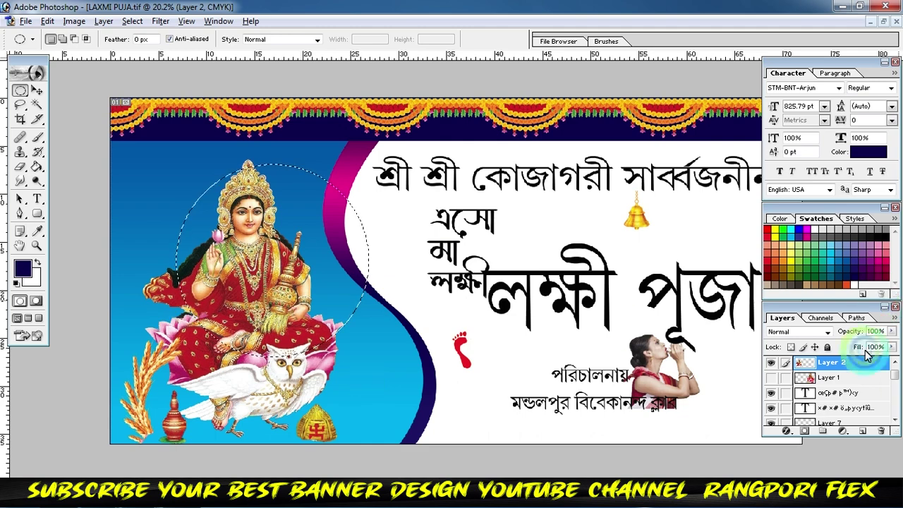
left_click(861, 432)
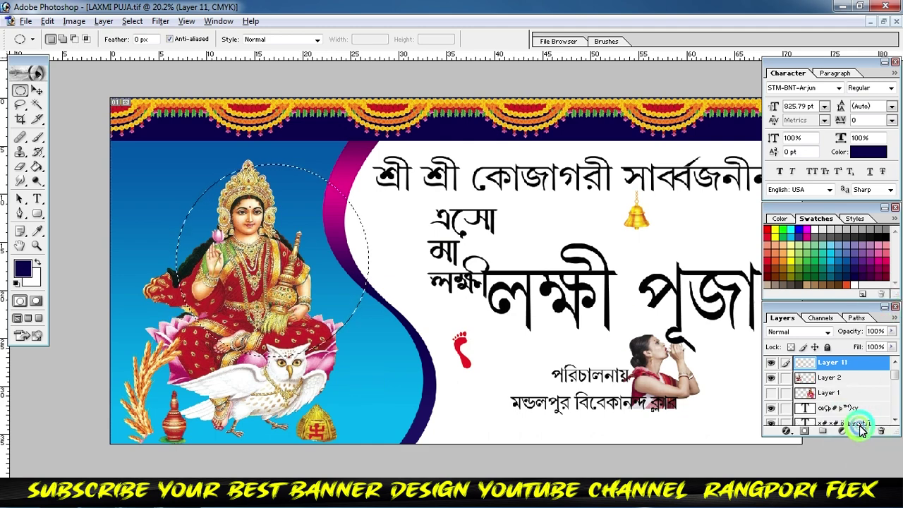
left_click(22, 268)
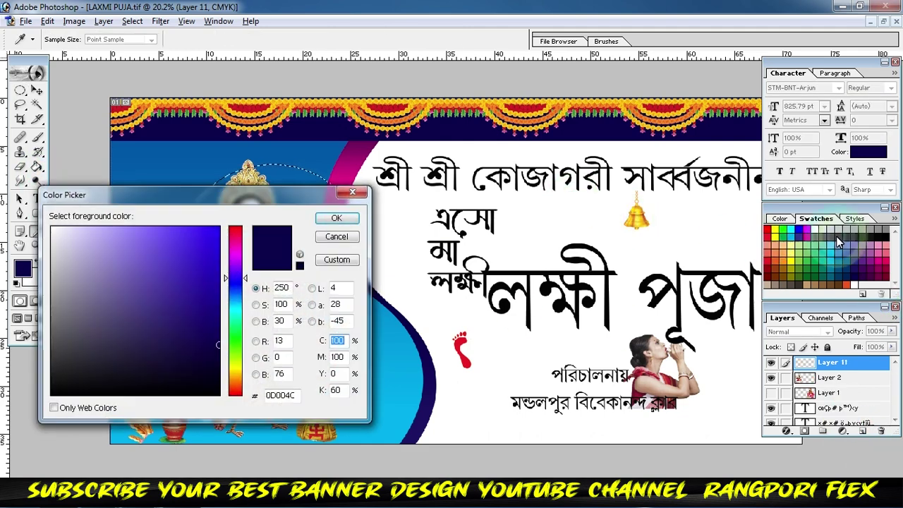
left_click(828, 261)
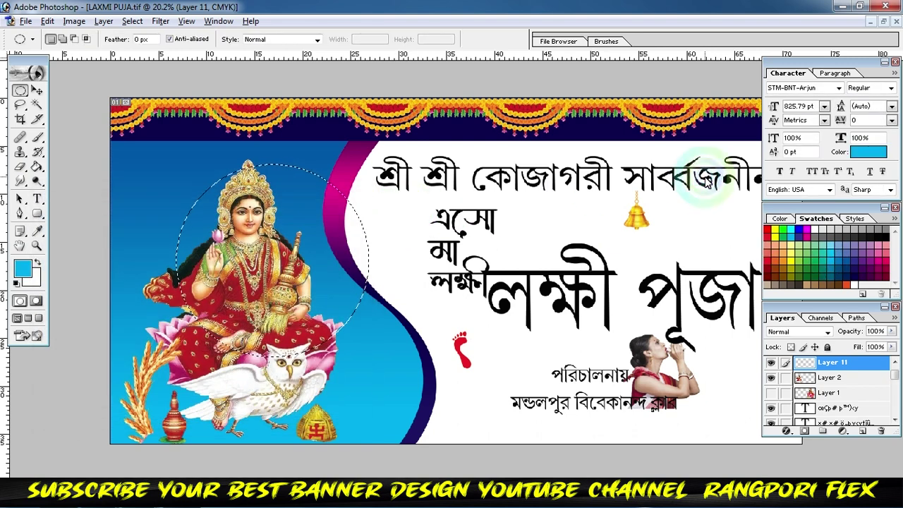
key("alt+BackSpace")
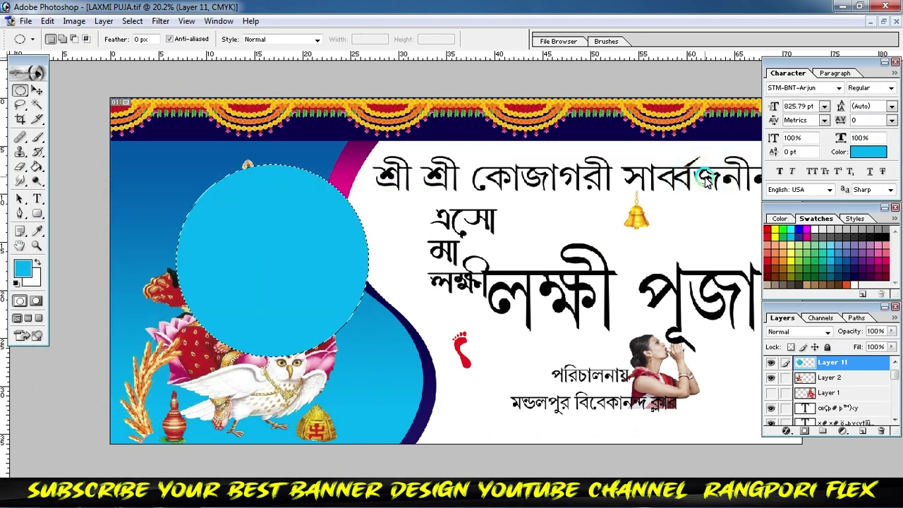
Step: Move the cyan circle behind the goddess and shrink it to about 77%
left_click(36, 89)
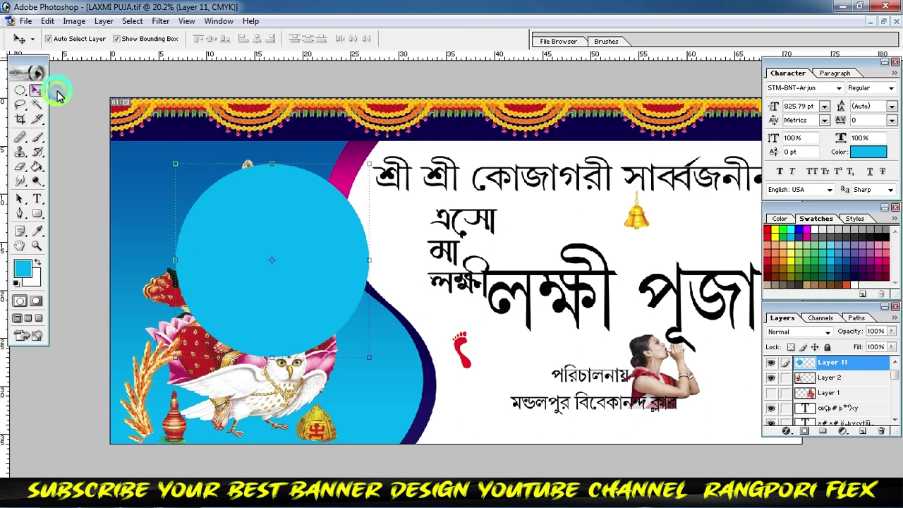
left_click_drag(255, 218, 219, 205)
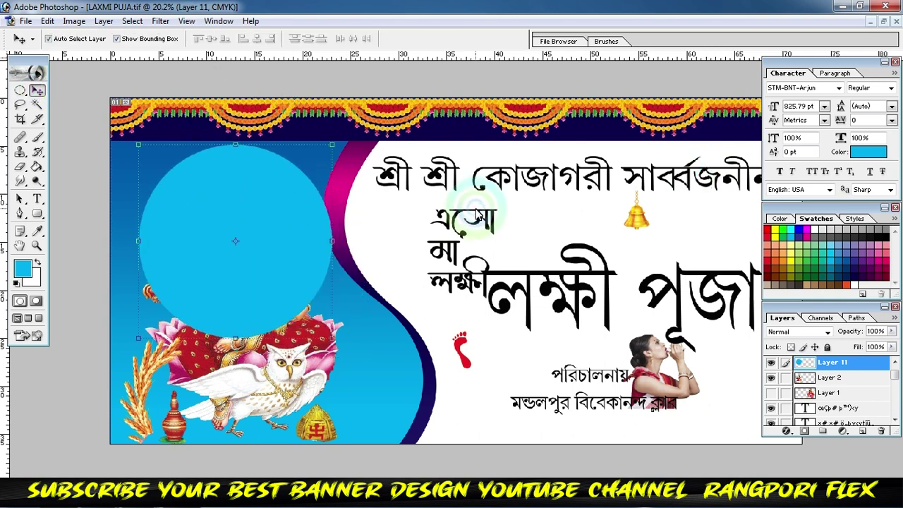
key("ctrl+bracketleft")
key("ctrl+bracketleft")
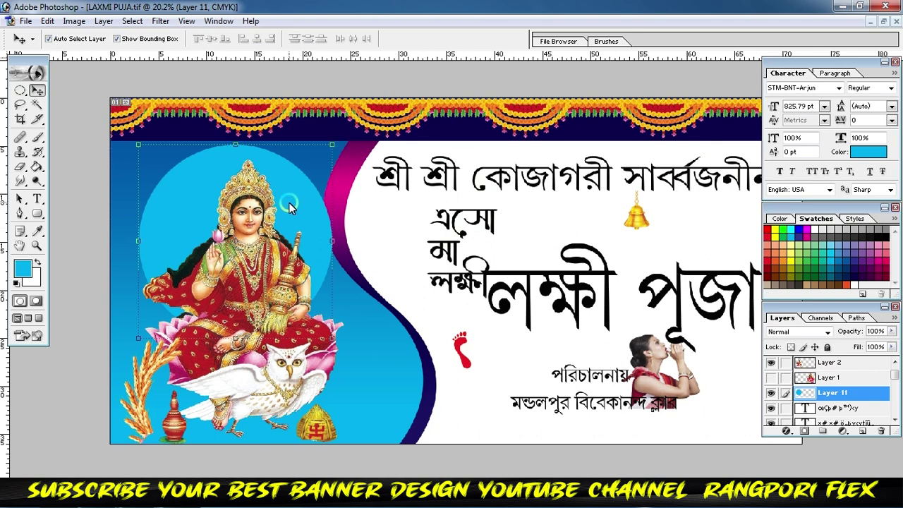
left_click_drag(289, 206, 297, 213)
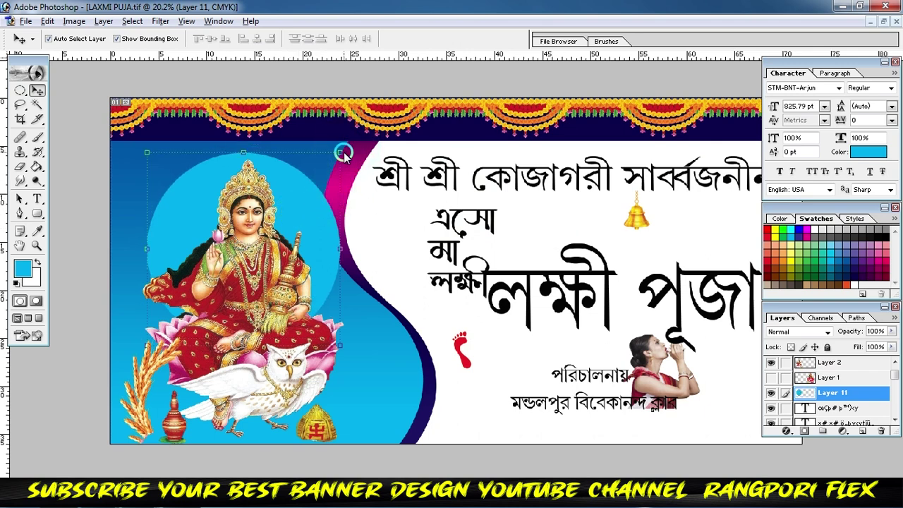
left_click_drag(340, 153, 318, 174)
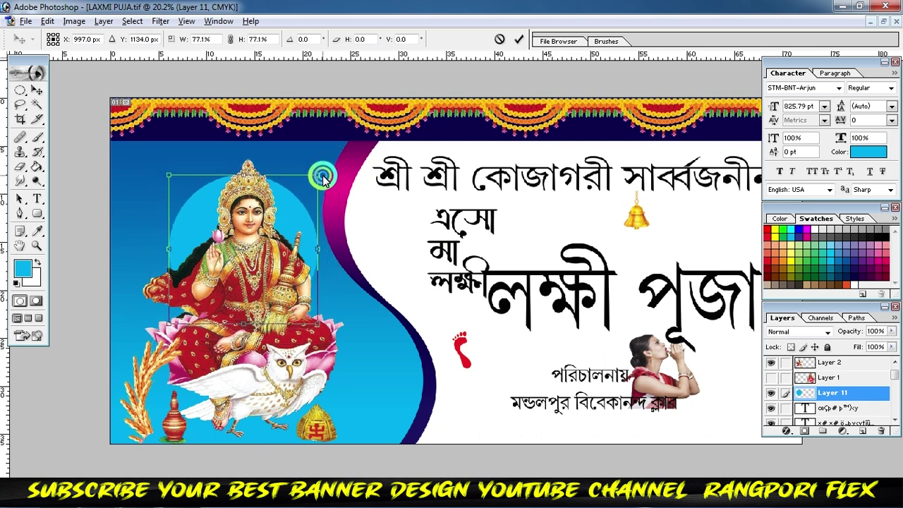
left_click(520, 39)
left_click(282, 200)
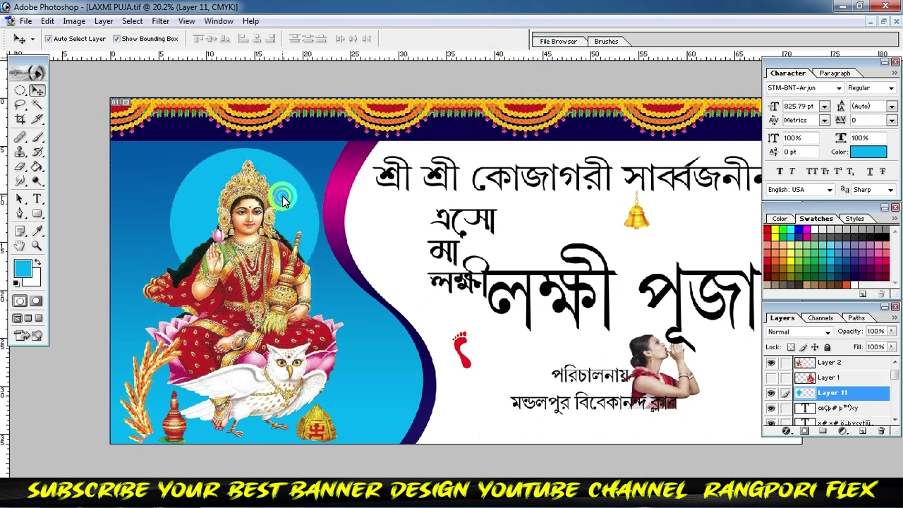
Step: Shift the goddess image slightly left and nudge the cyan circle slightly right
left_click(284, 348)
left_click_drag(306, 335, 294, 339)
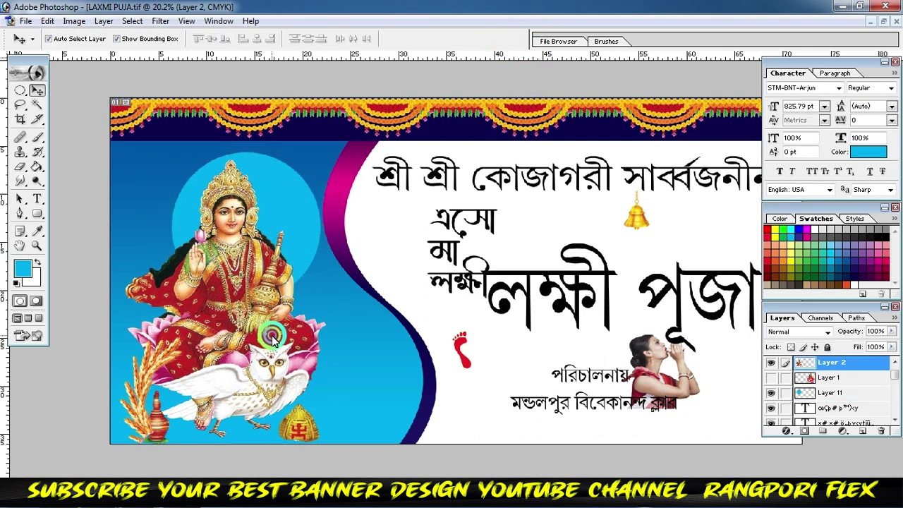
left_click(442, 283)
left_click(447, 237)
left_click(274, 216)
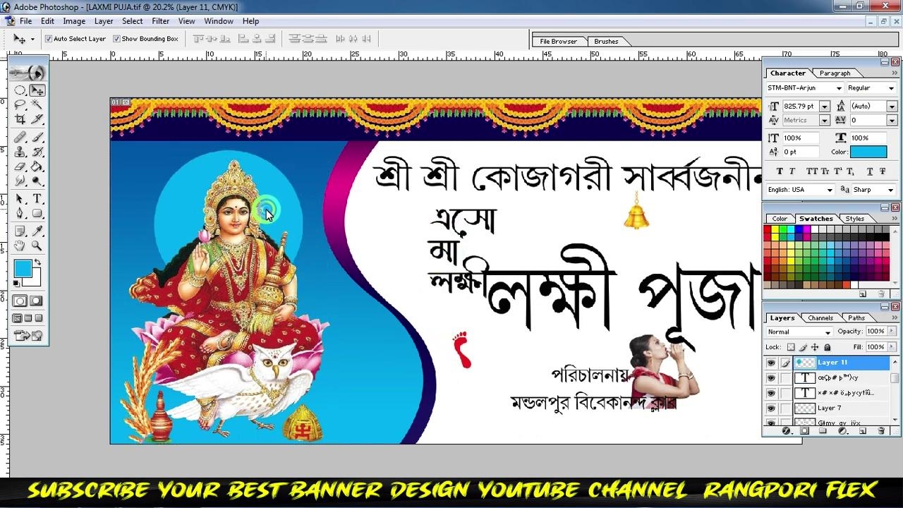
left_click_drag(274, 216, 277, 218)
scroll(521, 226, "up", 2)
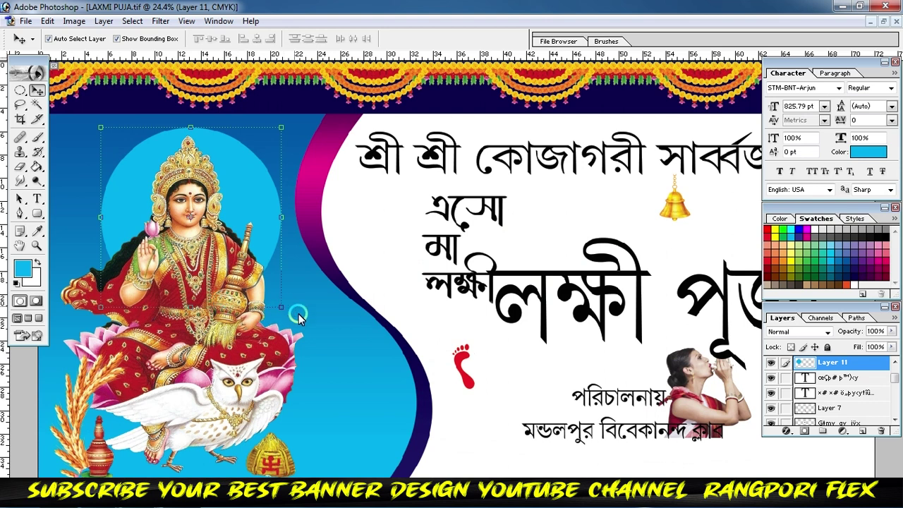
Step: Place the wheat stalks behind the goddess's head, enlarged to about 118% and tilted counter-clockwise
left_click_drag(62, 426, 103, 225)
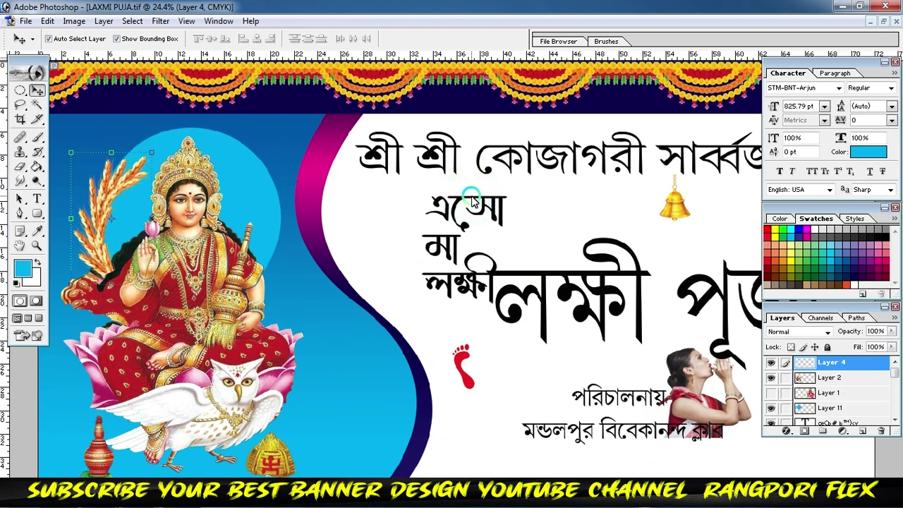
key("ctrl+bracketleft")
key("ctrl+bracketleft")
left_click_drag(102, 202, 101, 197)
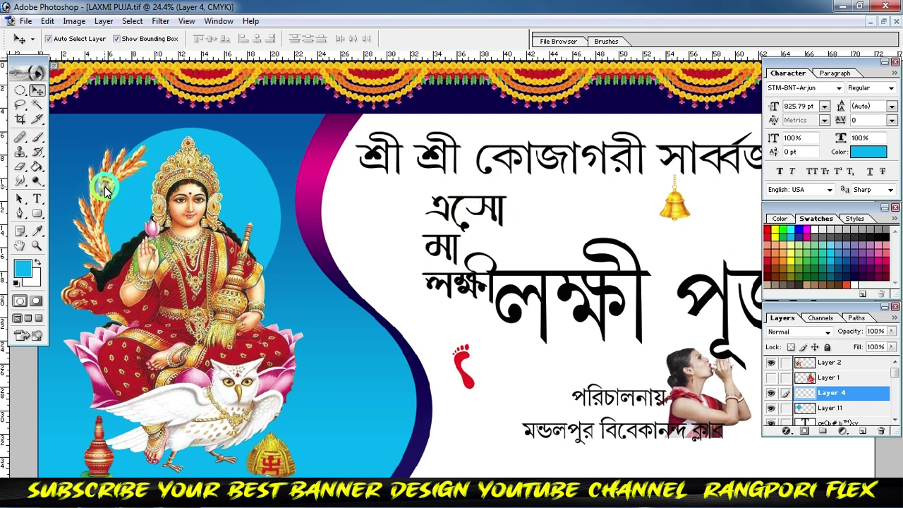
left_click(170, 150)
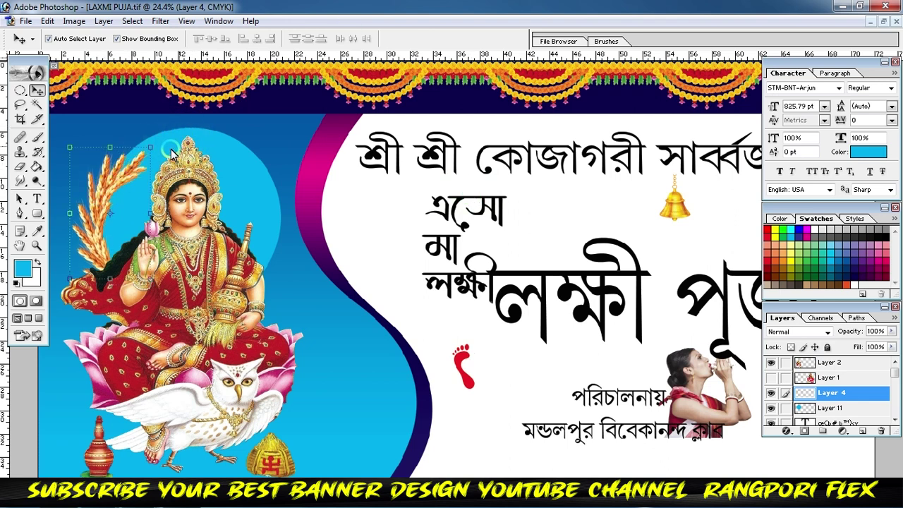
left_click_drag(152, 147, 163, 123)
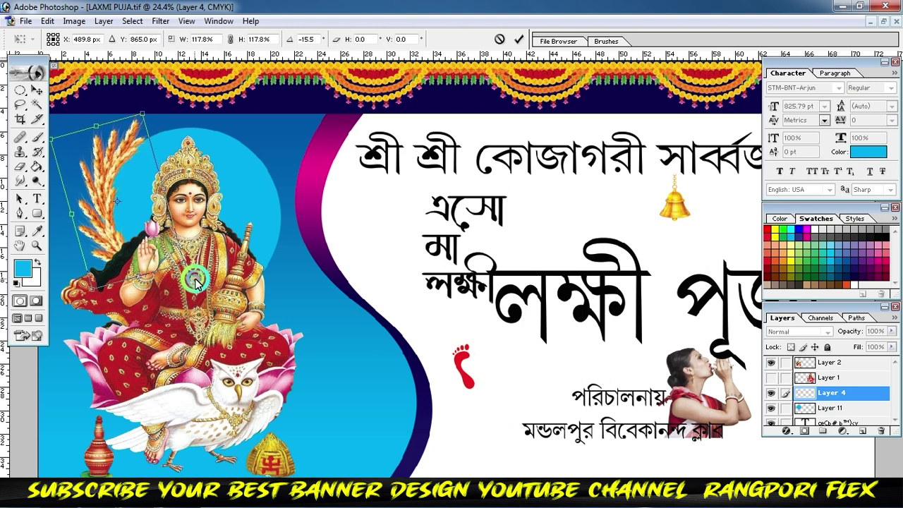
left_click_drag(174, 293, 200, 276)
left_click(519, 39)
left_click_drag(100, 215, 94, 227)
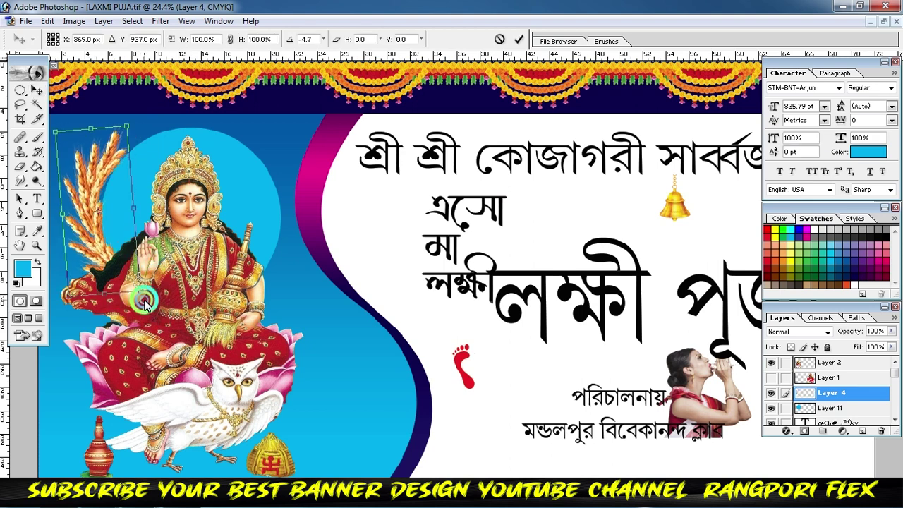
Step: Copy the wheat stalks, flip the copy horizontally, and place it at the goddess's right
left_click(520, 39)
left_click_drag(92, 224, 254, 210)
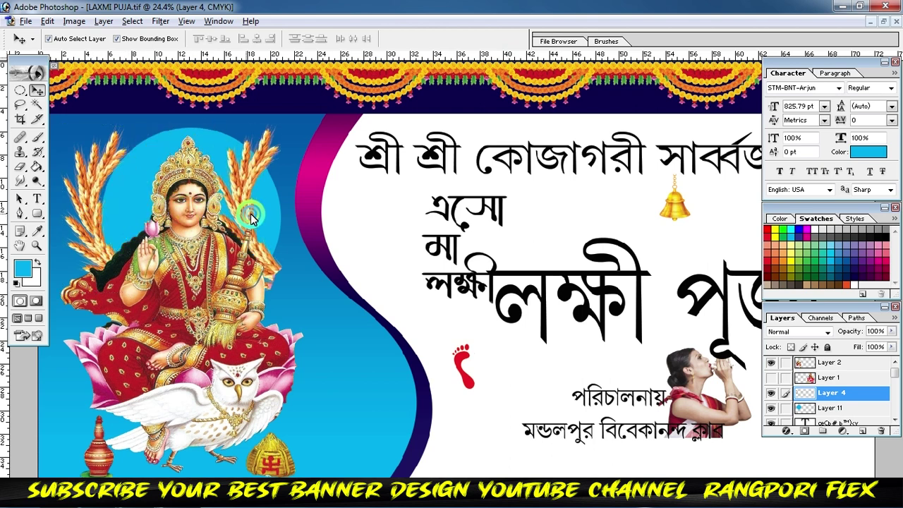
left_click(290, 211)
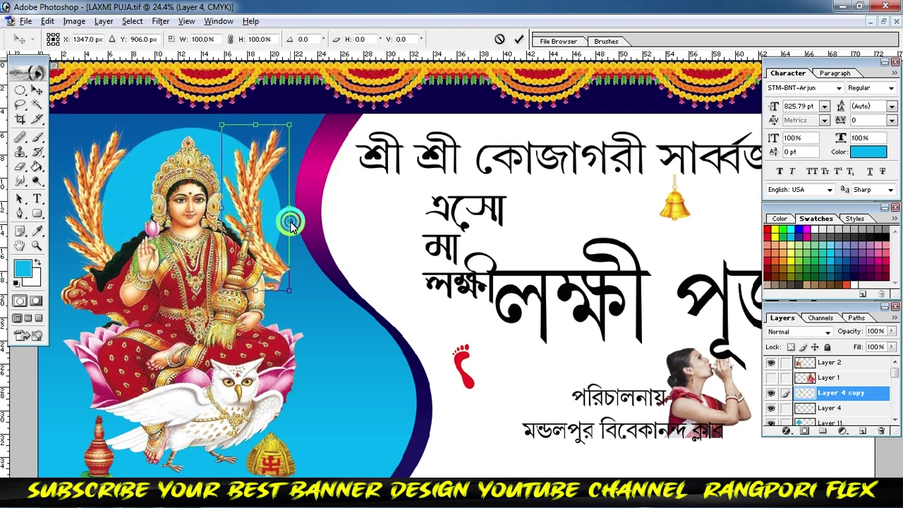
right_click(291, 224)
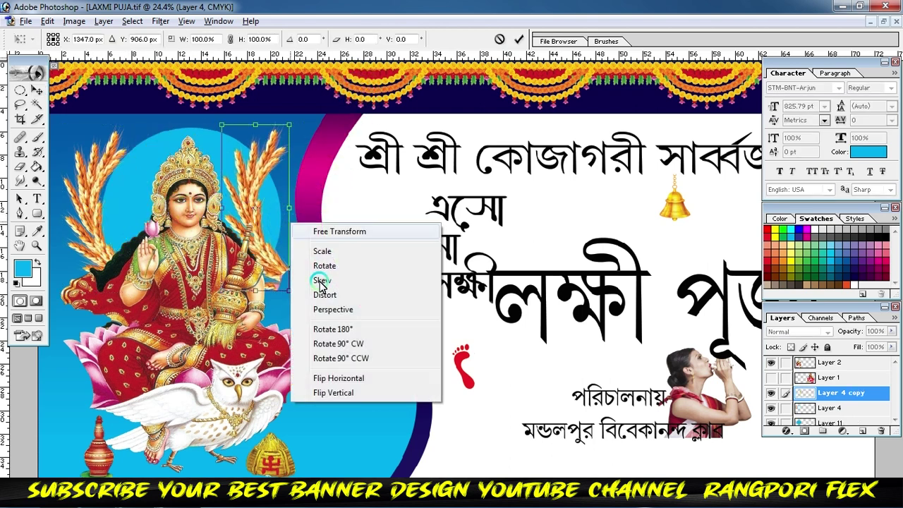
left_click(332, 379)
left_click(518, 39)
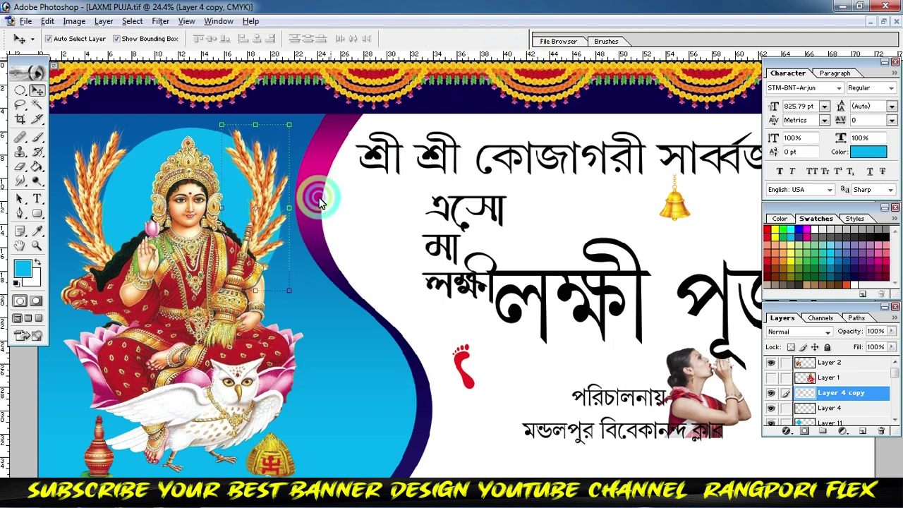
left_click_drag(262, 217, 280, 218)
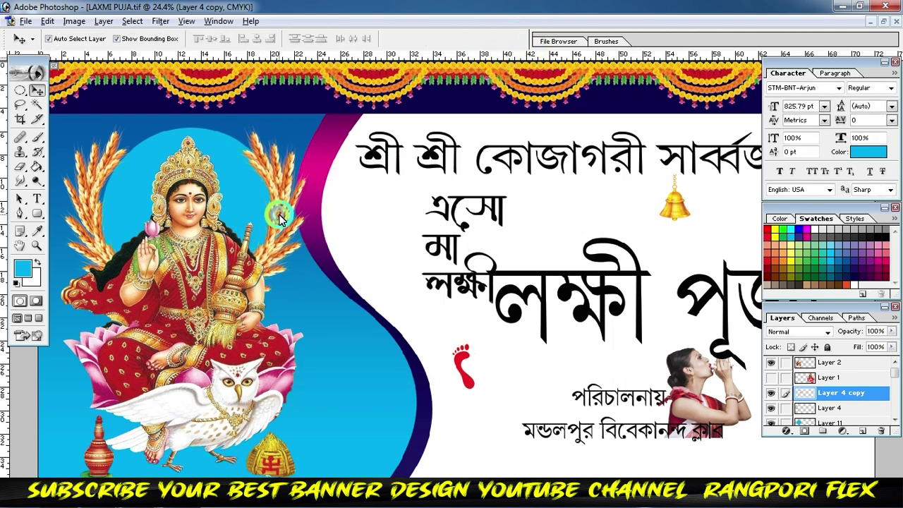
left_click(363, 195)
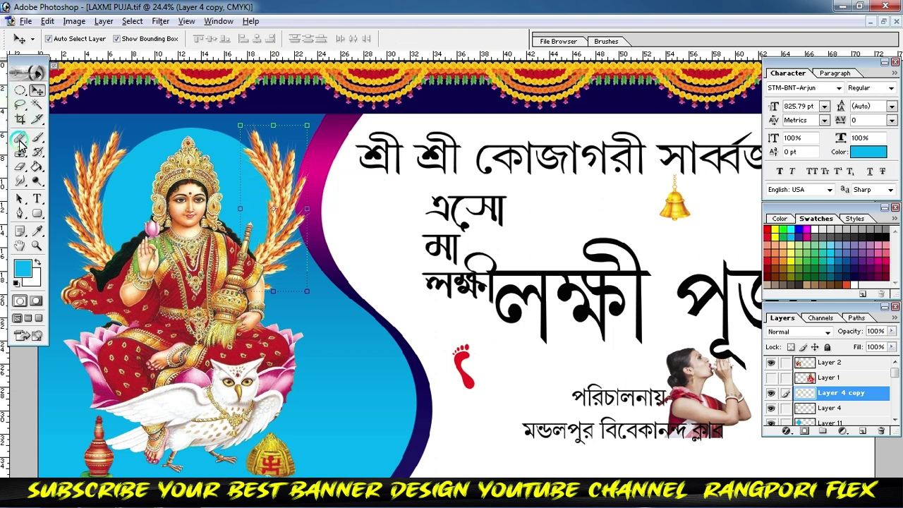
Step: Nudge the left wheat sprig right, add a horizontal guide across the upper banner, and fit the view
left_click(96, 210)
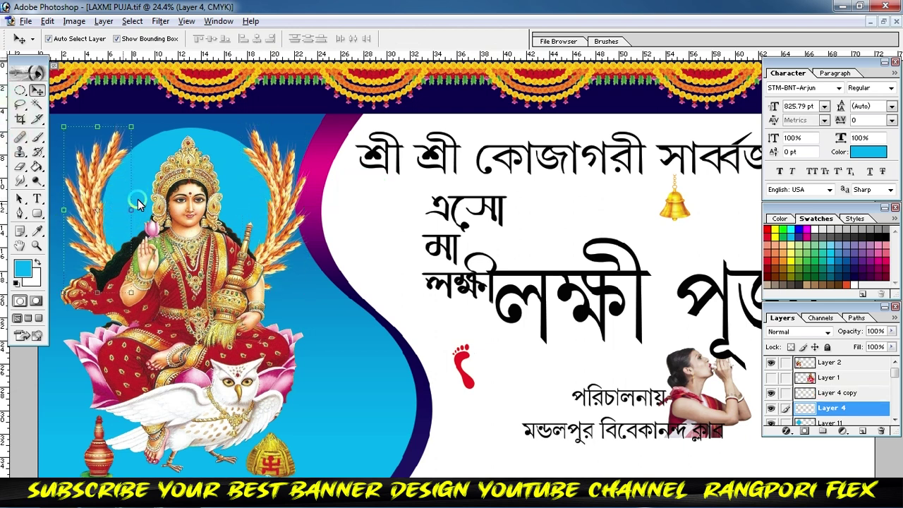
key("Right")
key("Right")
key("Right")
key("Right")
key("Right")
key("Right")
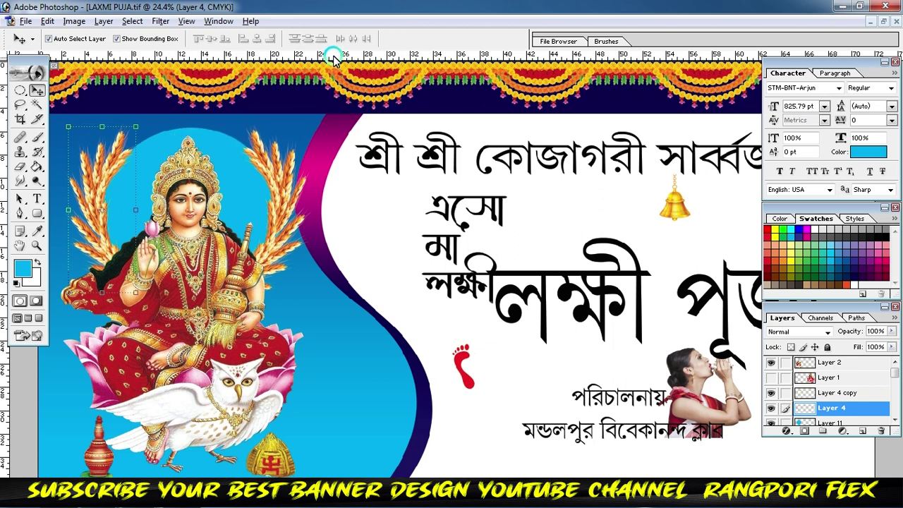
left_click_drag(334, 59, 333, 131)
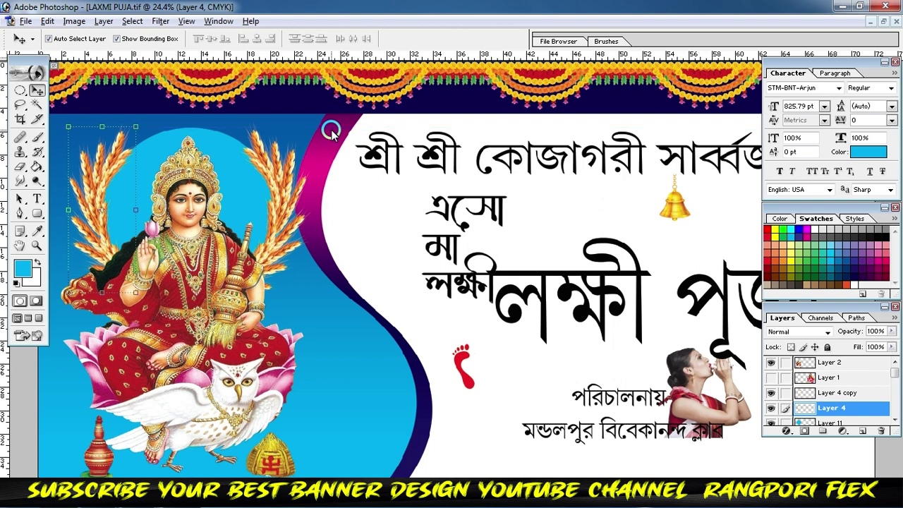
key("ctrl+minus")
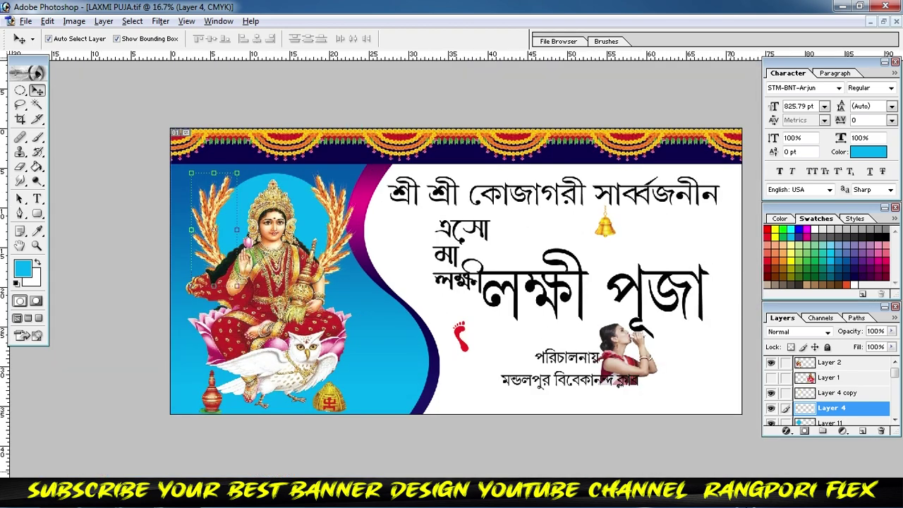
Step: Select the lower copy of the halo circle, Layer 11, and add a Gradient Overlay
scroll(351, 210, "up", 1)
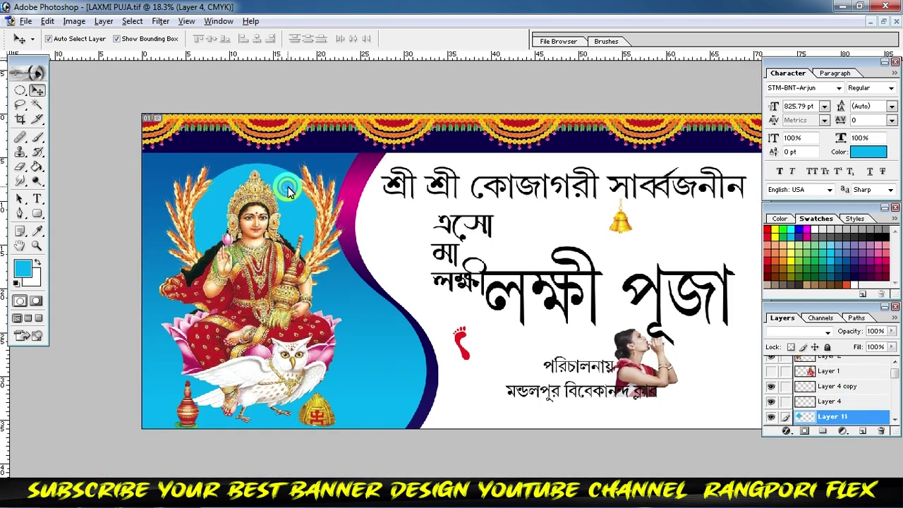
left_click(339, 219)
scroll(244, 177, "up", 2)
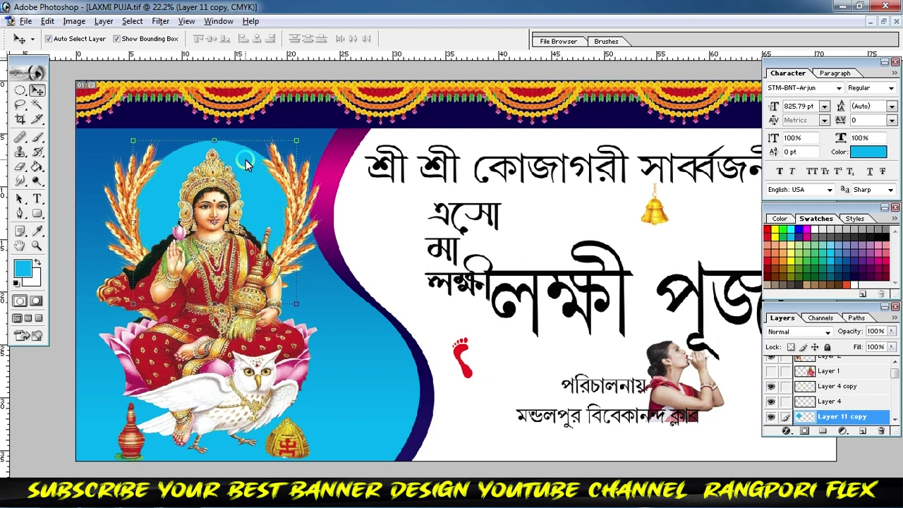
scroll(811, 396, "down", 2)
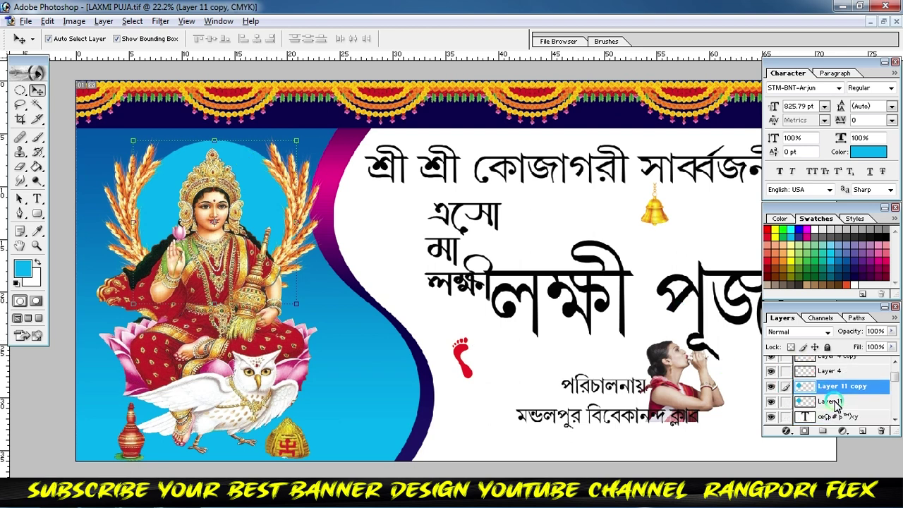
left_click(835, 401)
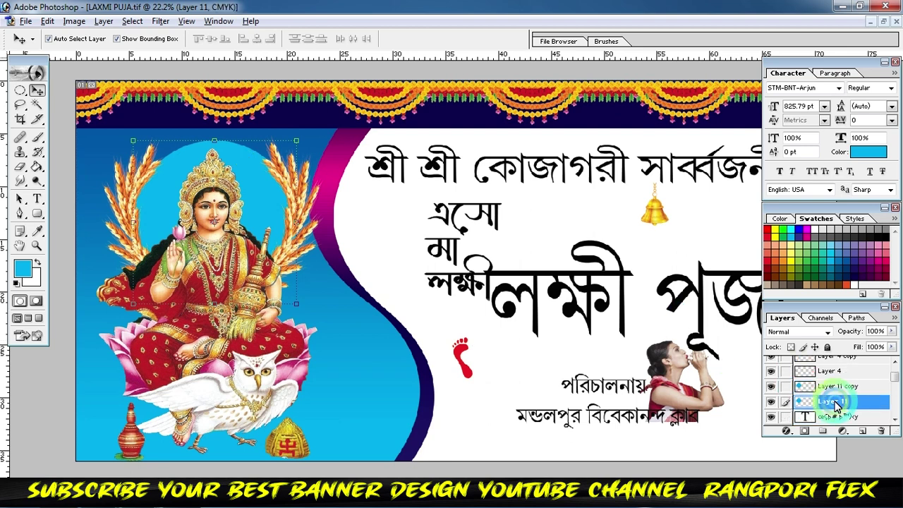
left_click(786, 430)
left_click(815, 394)
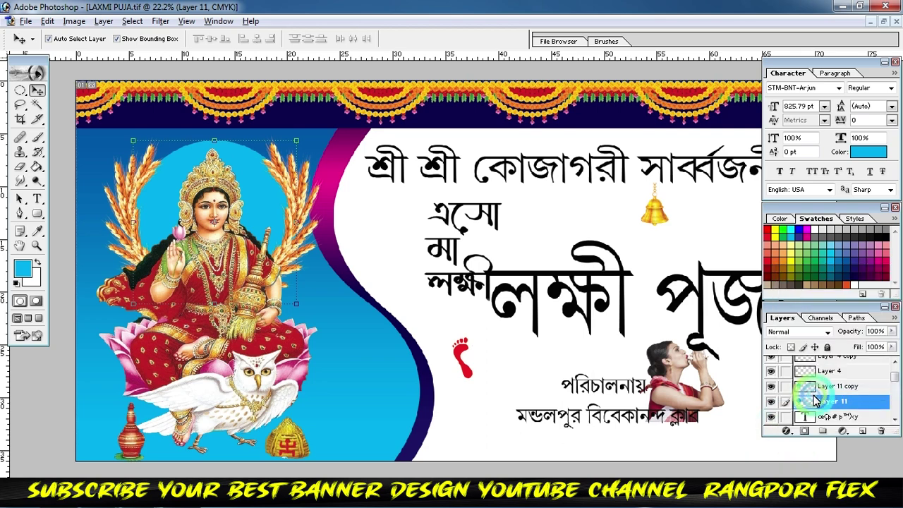
Step: Build the overlay gradient from yellow to orange using Swatches and apply it
left_click(124, 379)
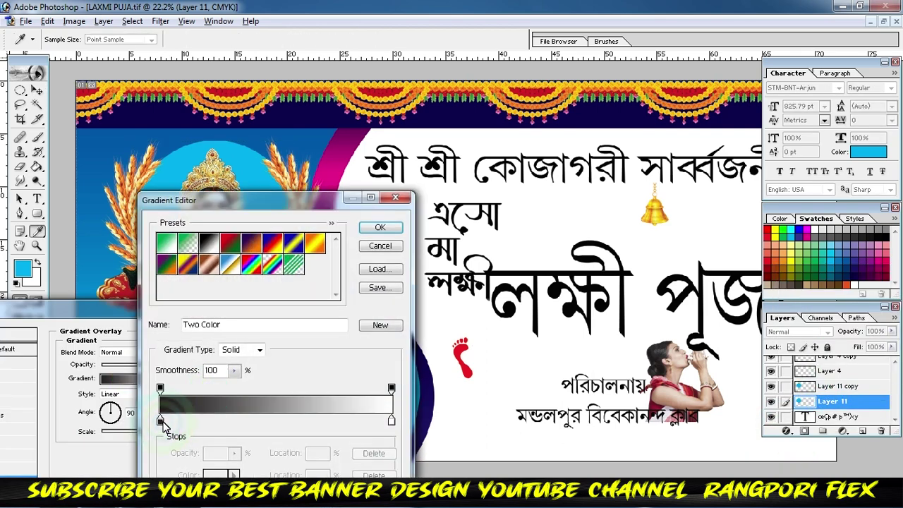
left_click(177, 421)
left_click(774, 237)
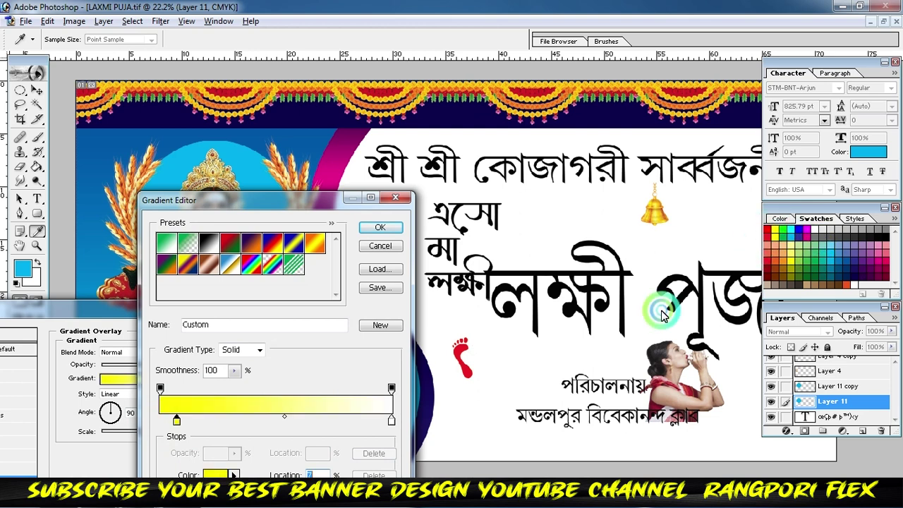
left_click(783, 247)
left_click(392, 231)
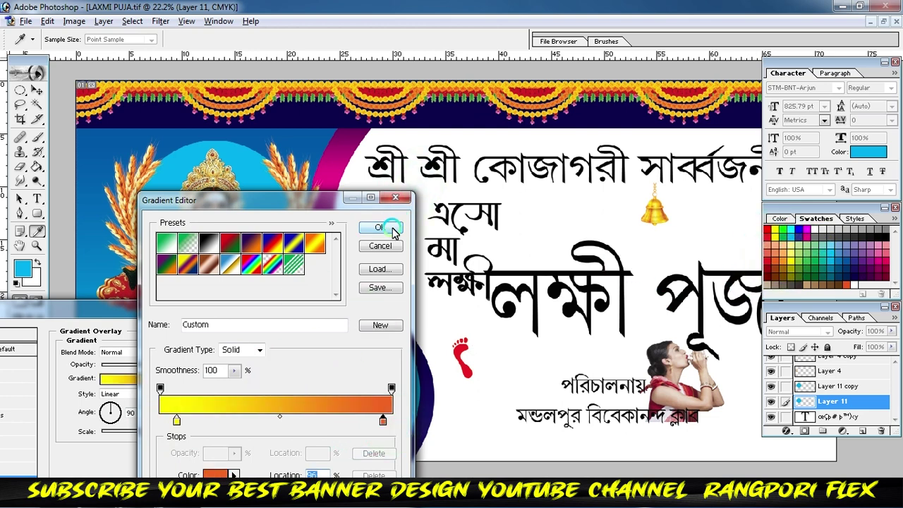
left_click(122, 378)
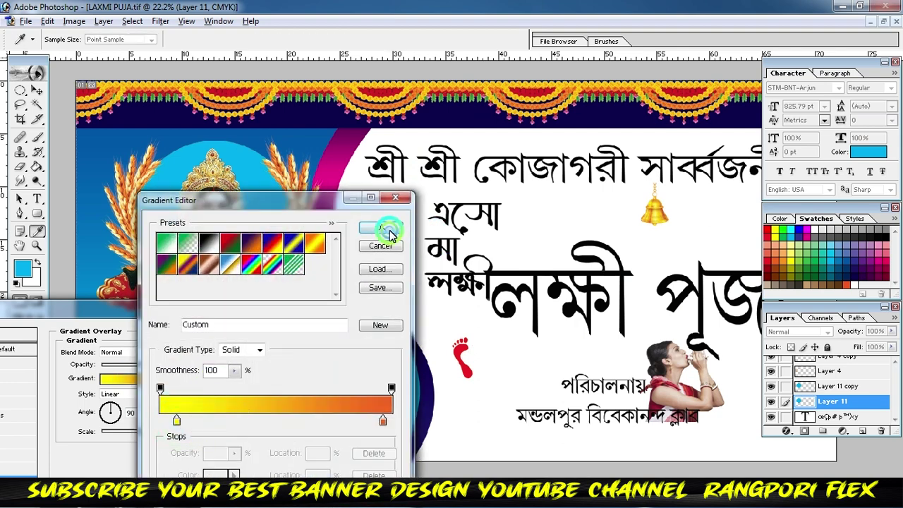
left_click(393, 233)
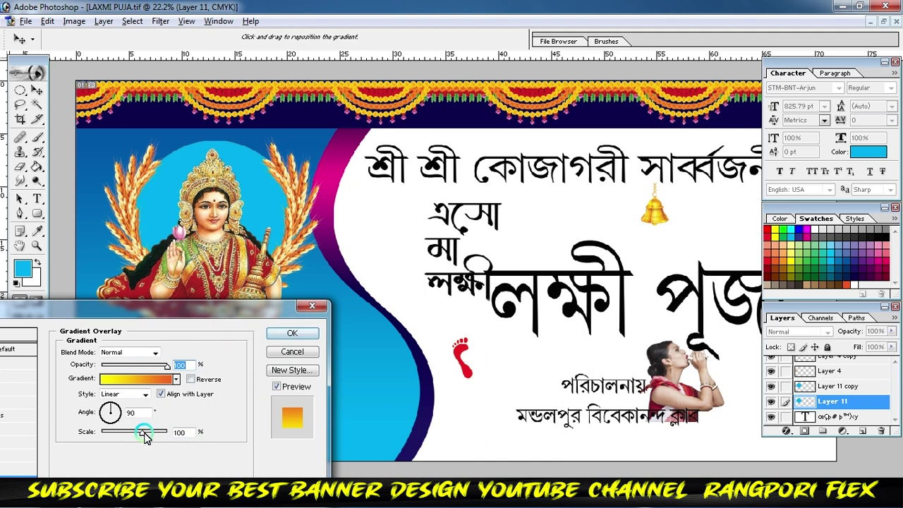
left_click(293, 333)
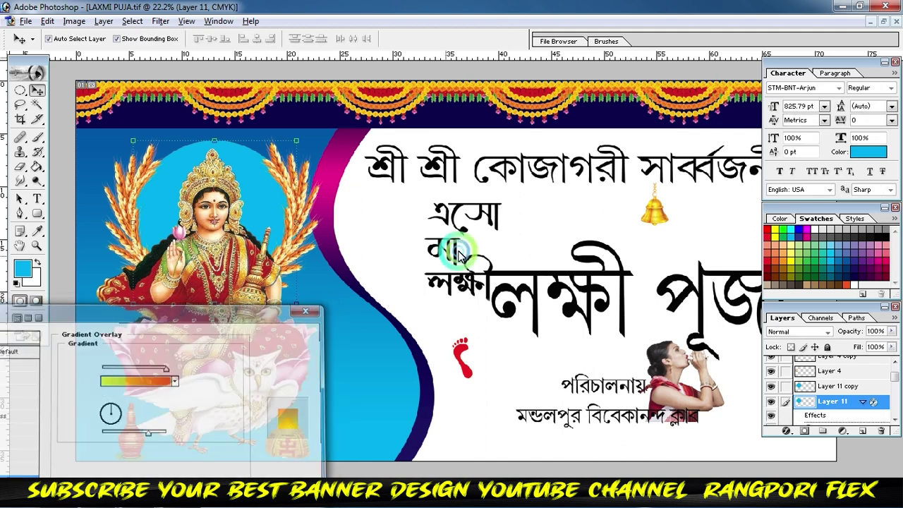
left_click(475, 260)
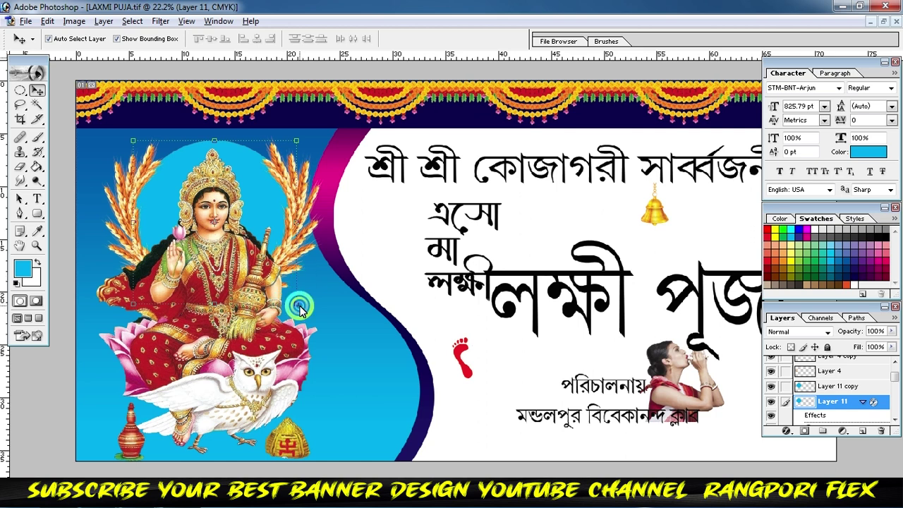
Step: Scale the yellow-to-orange circle to about 106% so an orange ring shows around the halo
left_click_drag(300, 309, 325, 285)
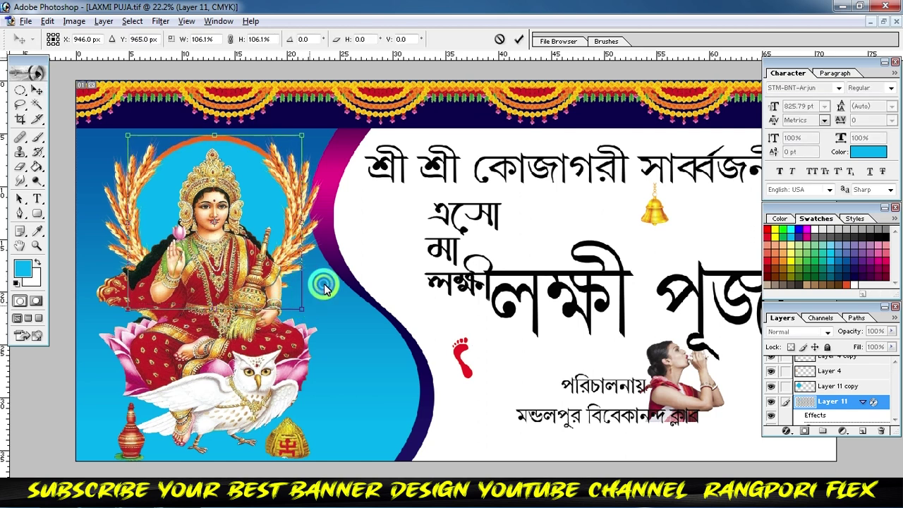
left_click(519, 39)
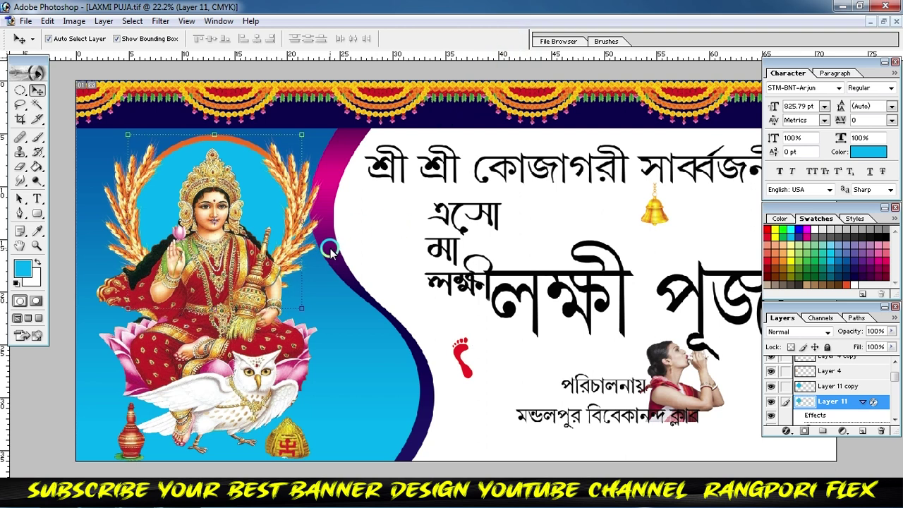
key("ctrl+t")
left_click_drag(306, 306, 317, 310)
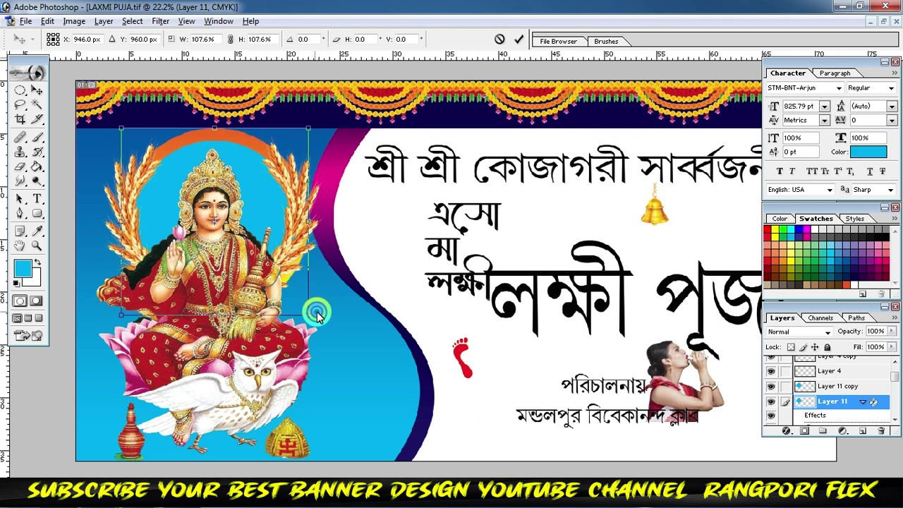
left_click(519, 39)
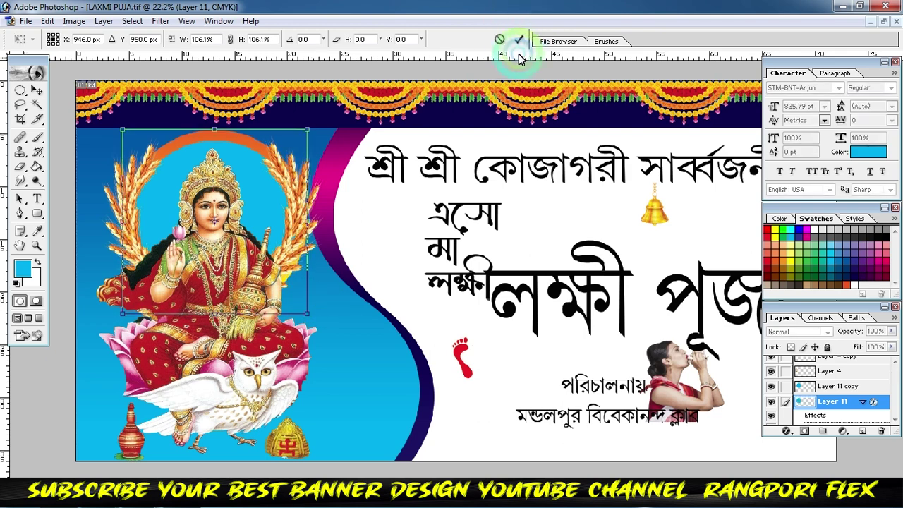
left_click(788, 432)
left_click(812, 386)
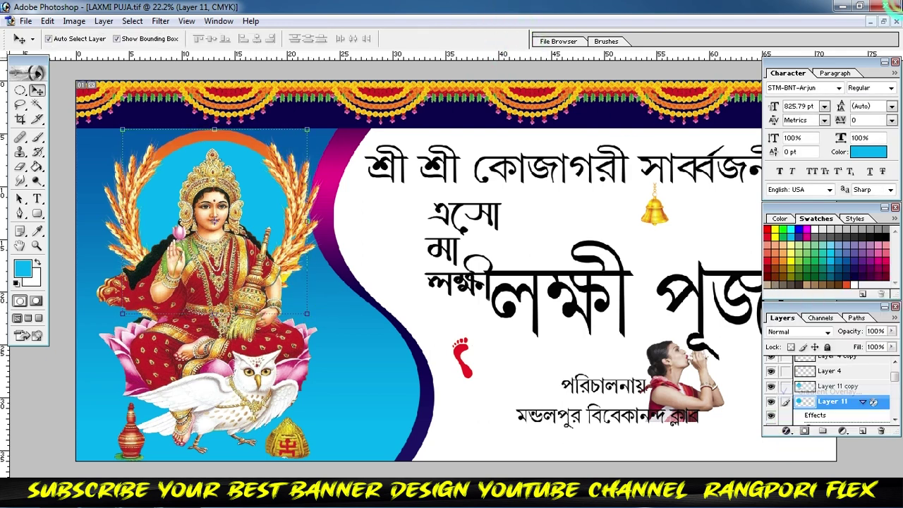
Step: Make Layer 11's gradient overlay Radial at 150% scale and move the yellow stop right
left_click(141, 380)
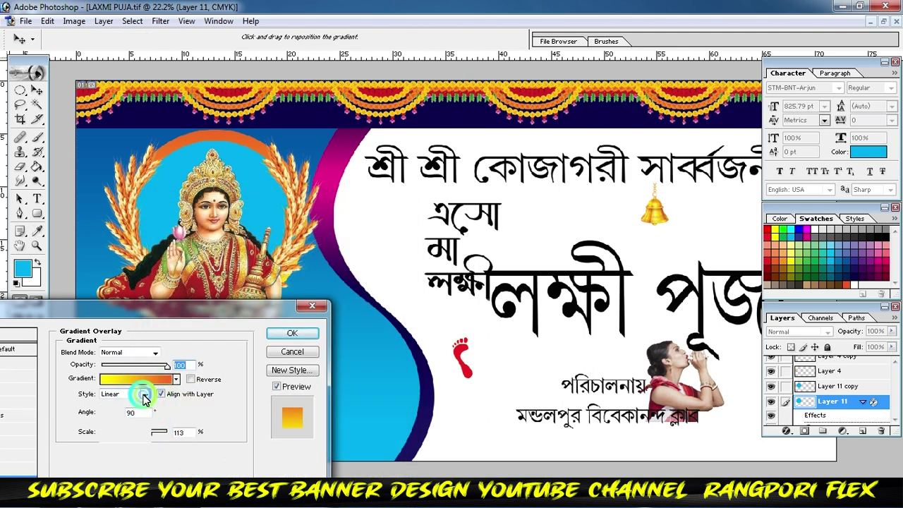
left_click(141, 394)
left_click(121, 411)
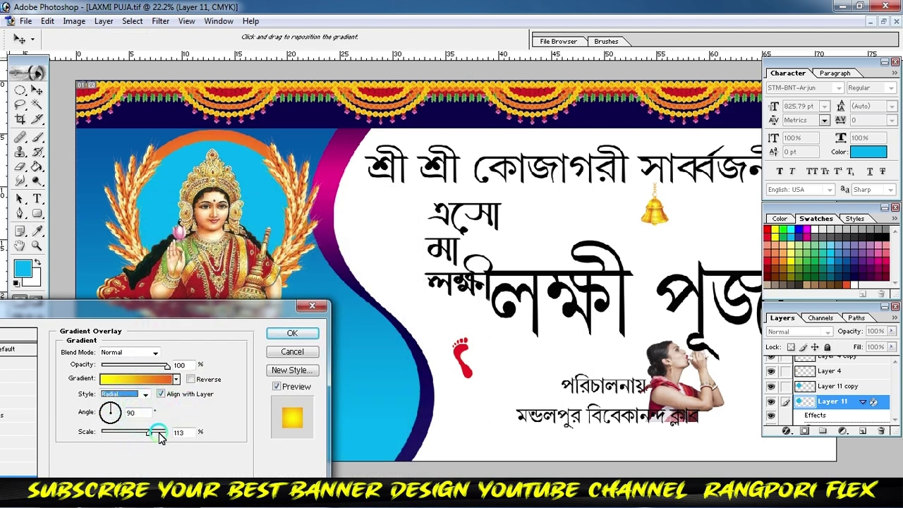
left_click_drag(154, 443, 182, 439)
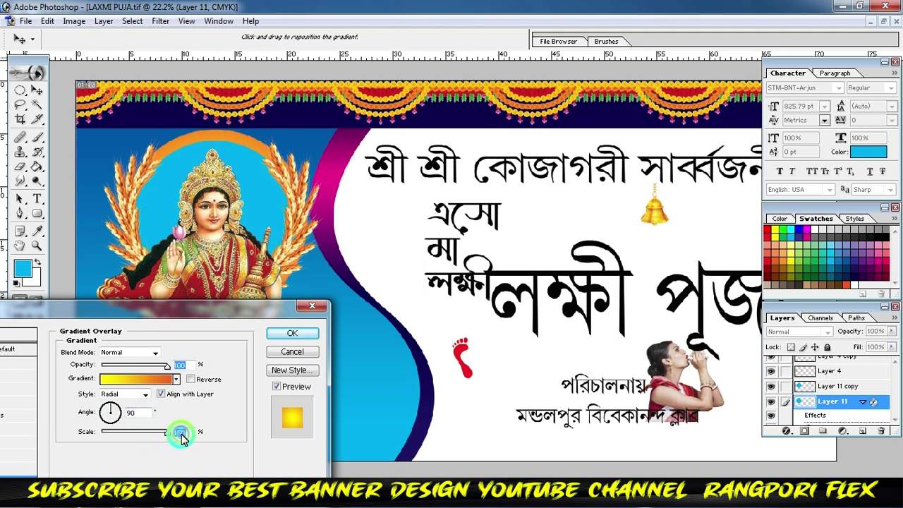
left_click(155, 379)
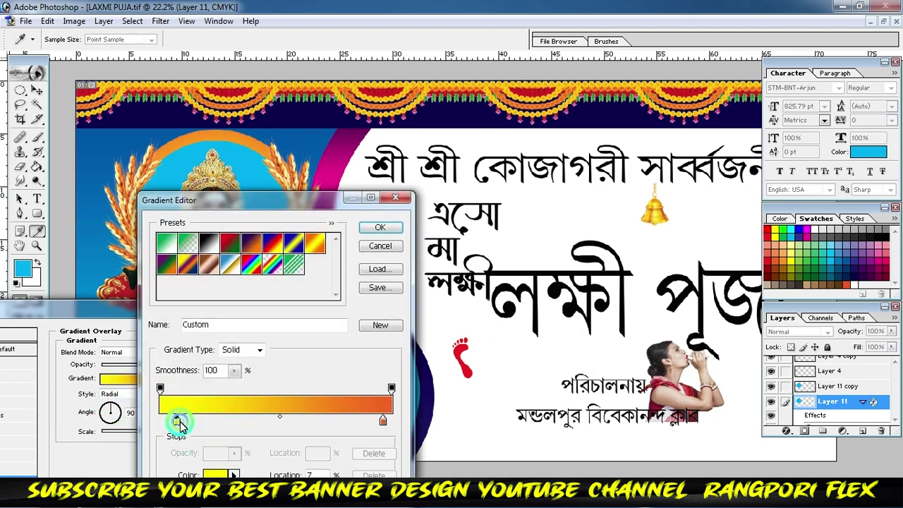
left_click_drag(178, 421, 240, 422)
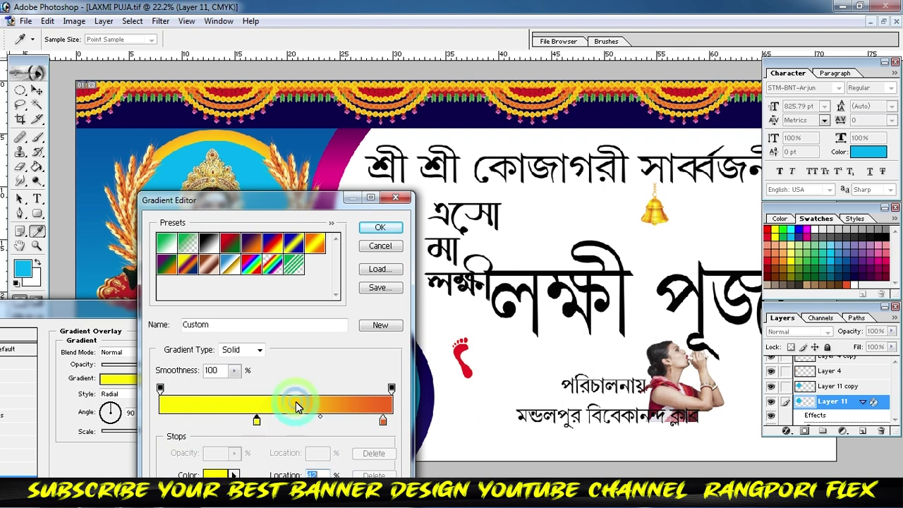
left_click(380, 228)
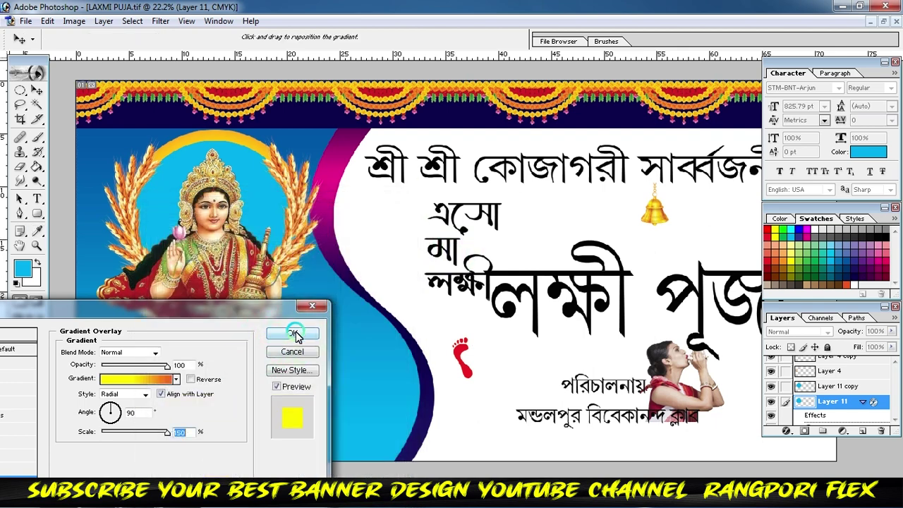
Step: Merge the halo copy into the gradient circle and place the right wheat sprig beside the goddess
left_click(296, 333)
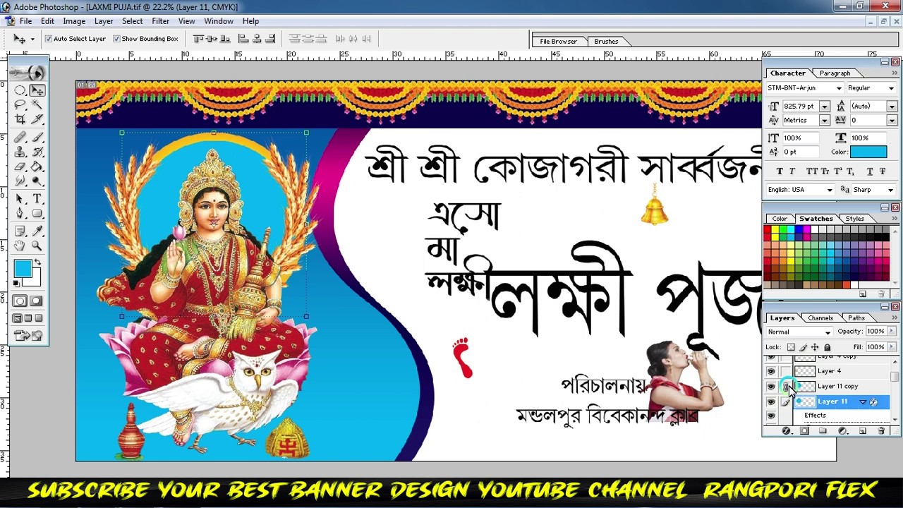
key("ctrl+e")
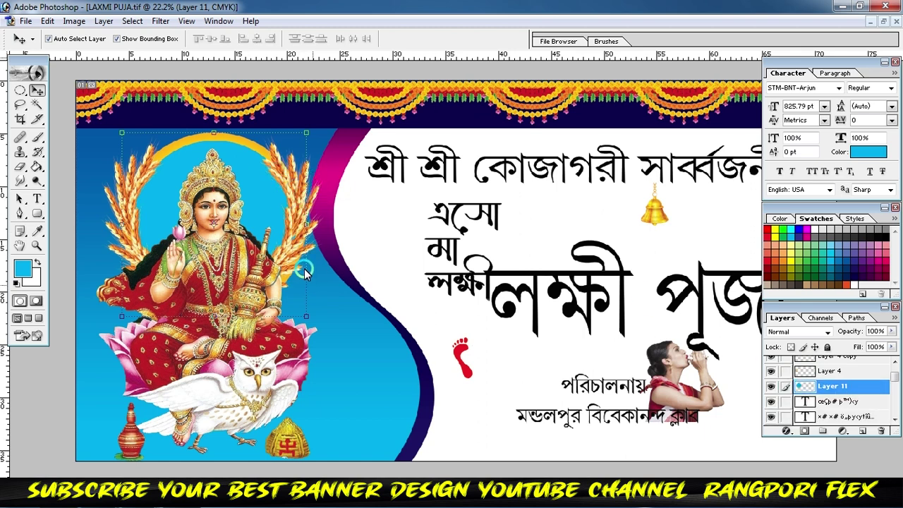
left_click(283, 255)
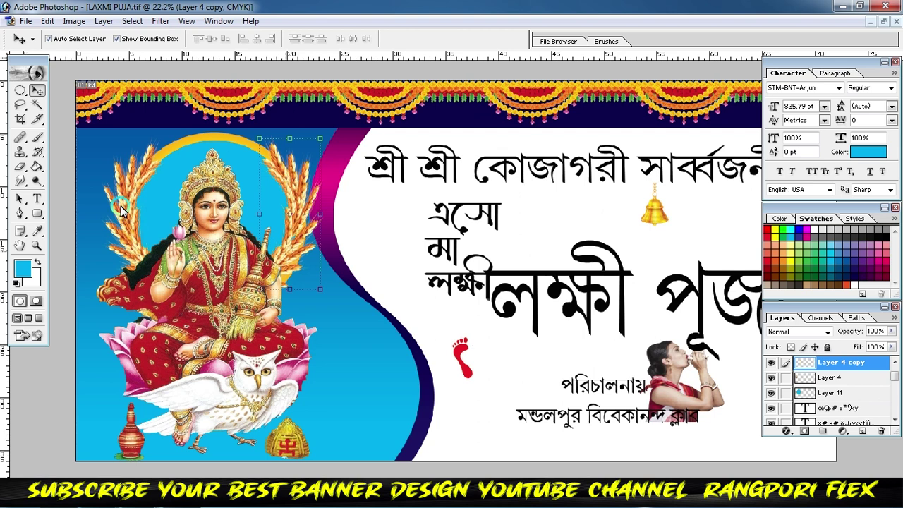
left_click_drag(122, 211, 261, 319)
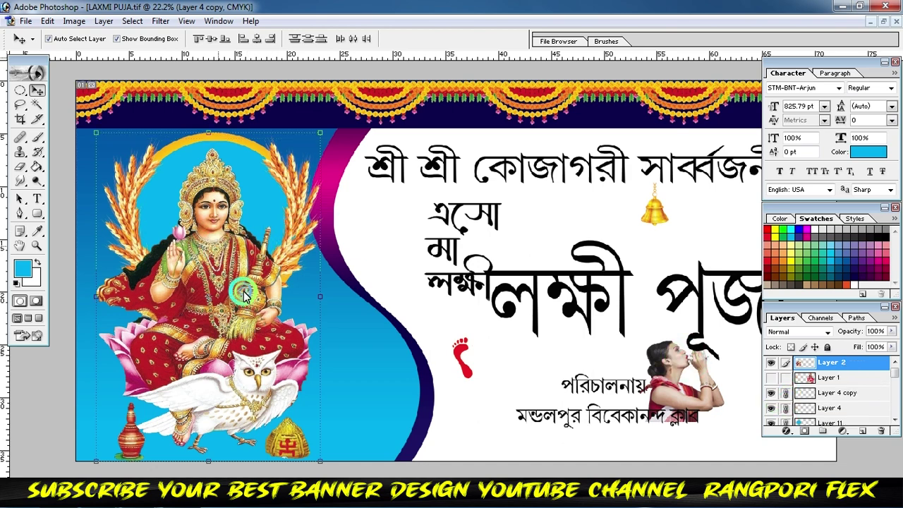
Step: Shrink the goddess image and move it slightly lower within the blue panel
left_click(333, 133)
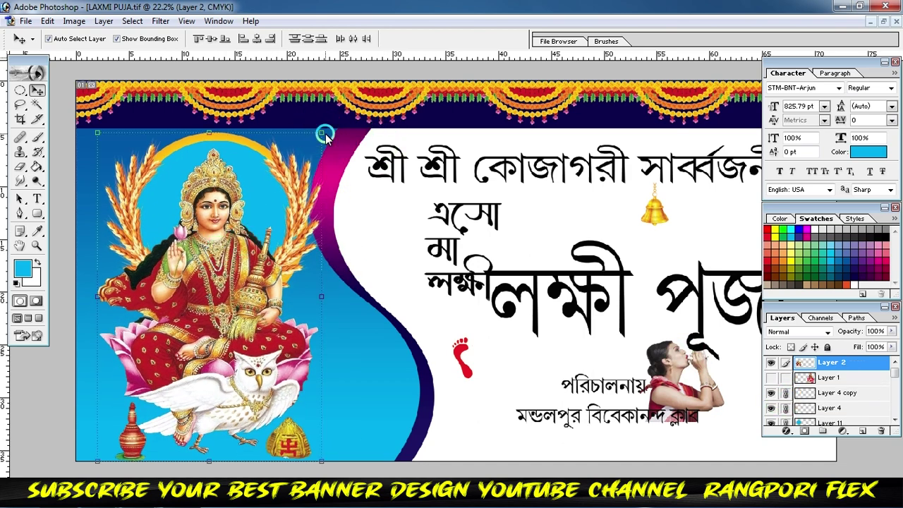
left_click_drag(325, 135, 304, 159)
left_click(526, 40)
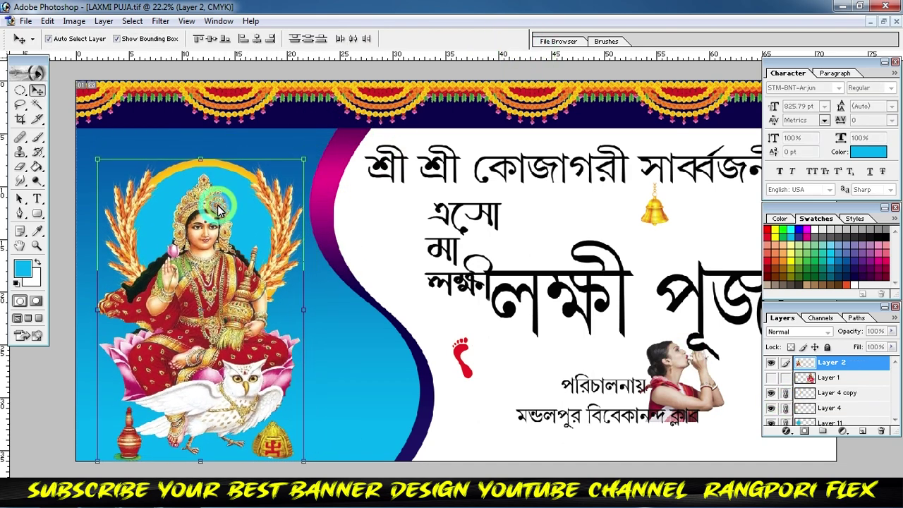
key("ctrl+z")
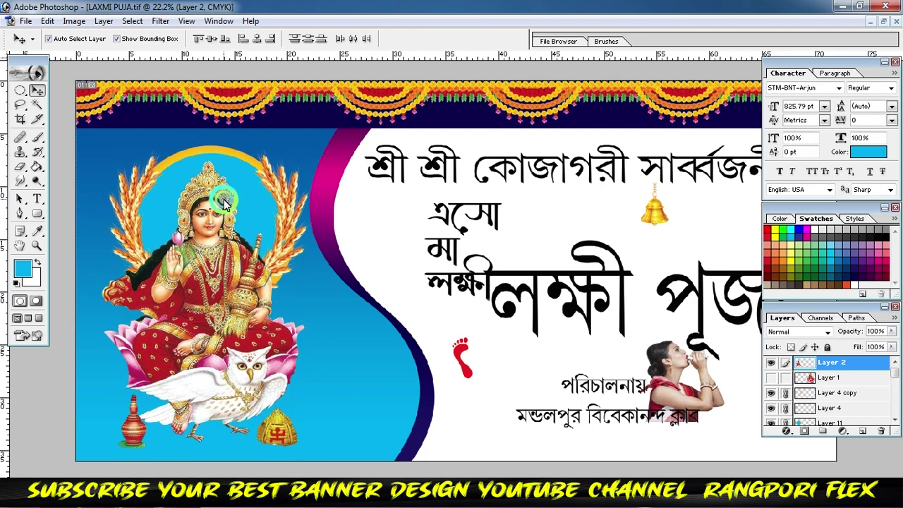
left_click_drag(276, 355, 274, 361)
left_click(371, 352)
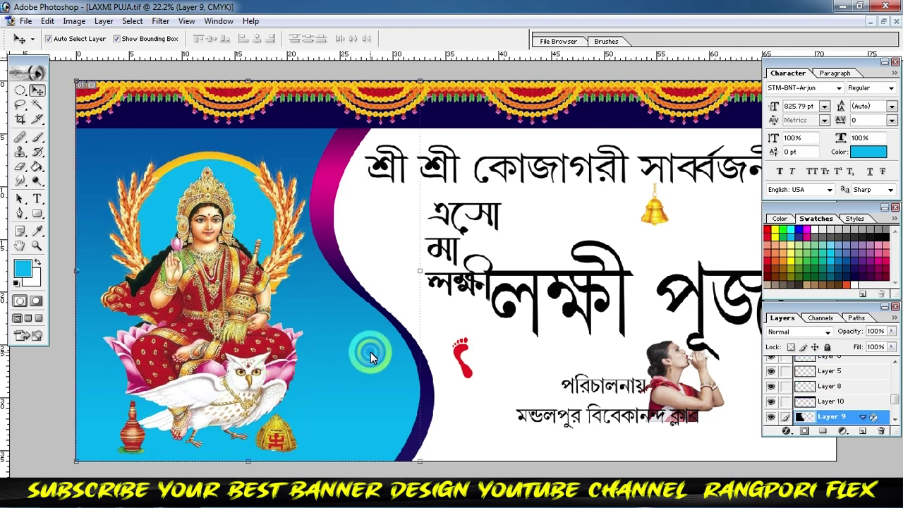
key("ctrl+minus")
Step: Scale the top heading smaller and nudge it slightly up and right
left_click(514, 339)
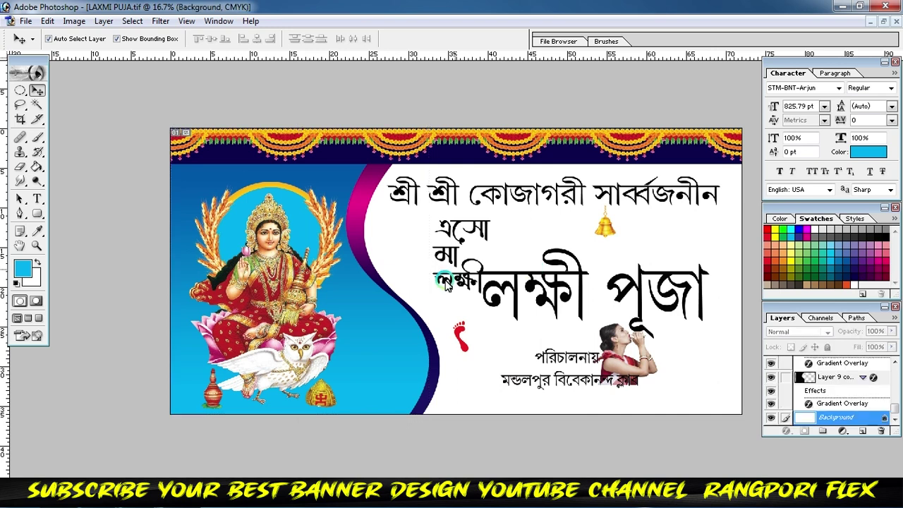
left_click(516, 210)
key("ctrl+t")
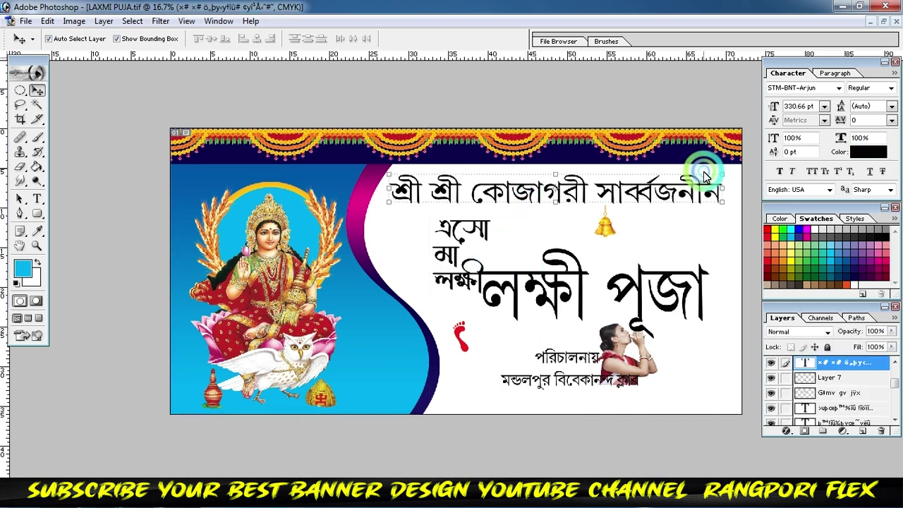
left_click_drag(708, 175, 621, 180)
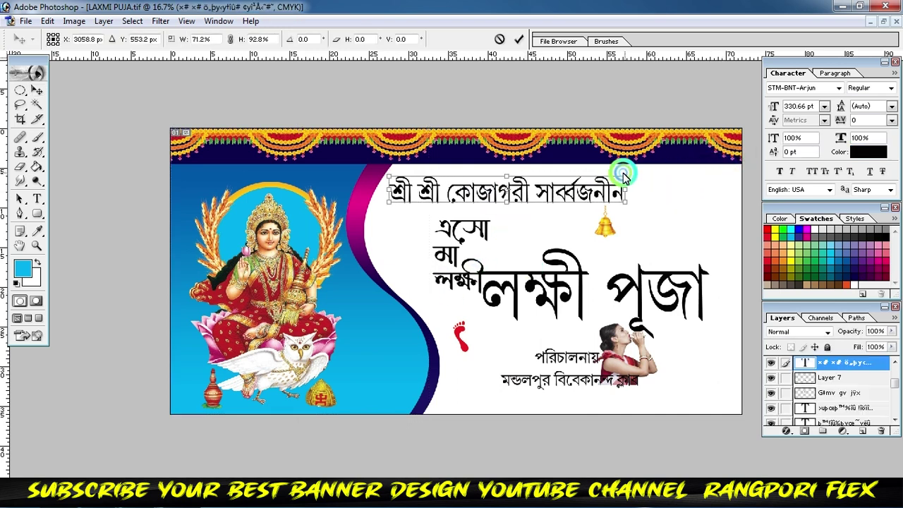
left_click(519, 39)
left_click_drag(519, 189, 522, 184)
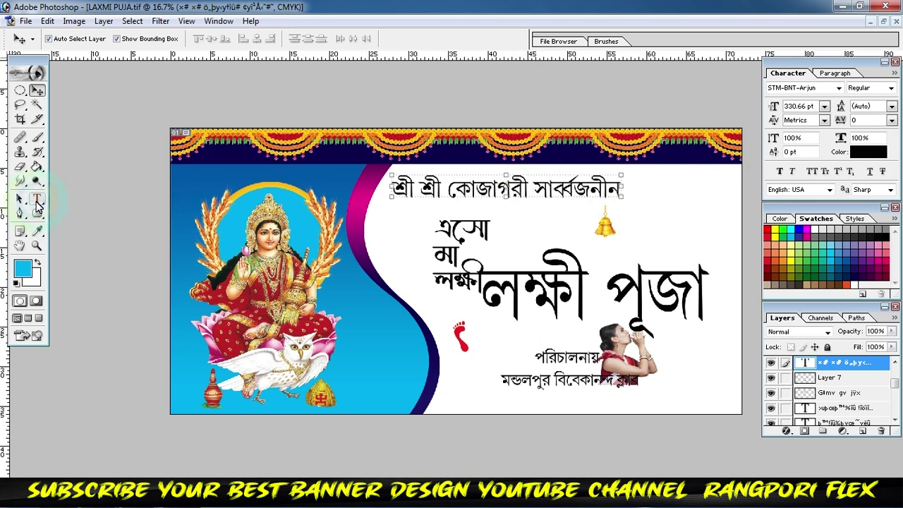
Step: Make the whole heading line Bold with Faux Bold for heavier strokes
left_click(38, 202)
triple_click(527, 191)
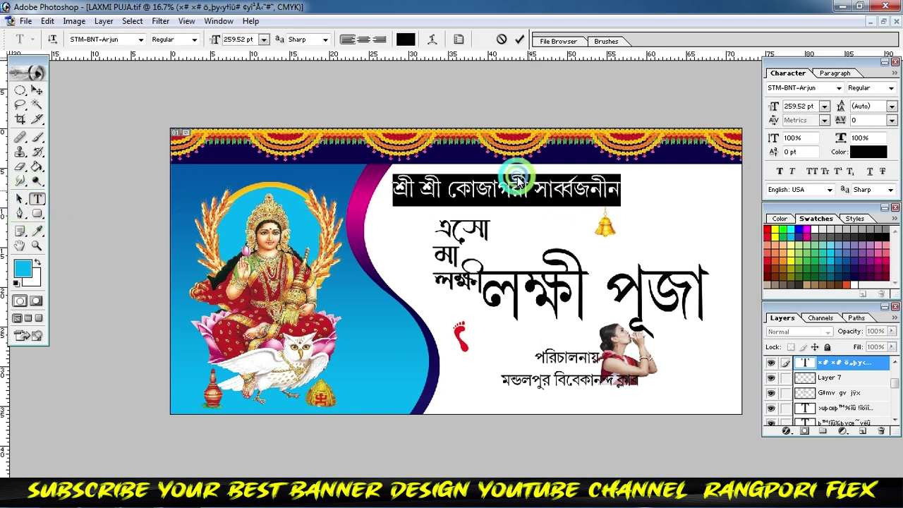
left_click(160, 67)
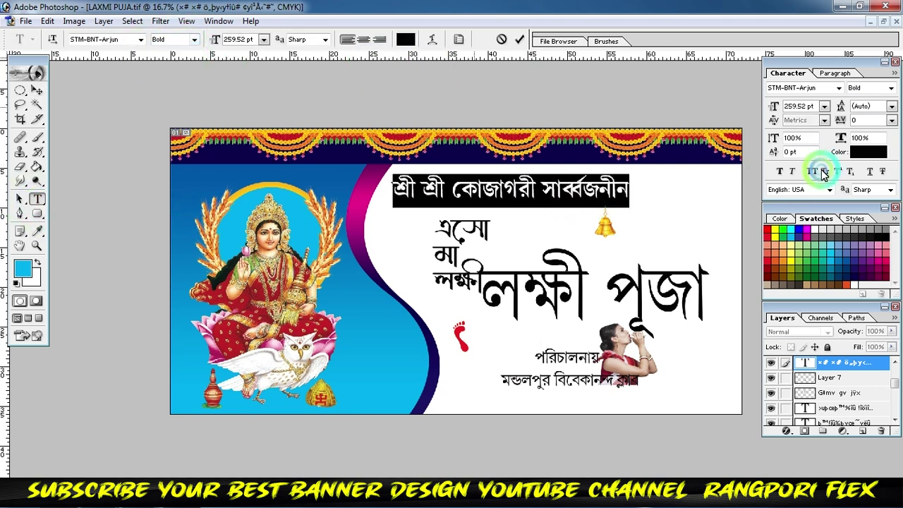
left_click(778, 172)
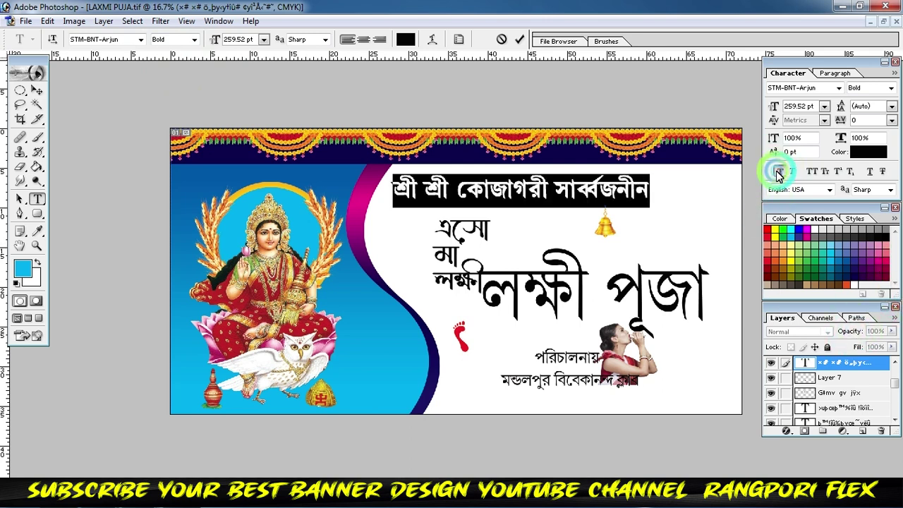
left_click(519, 41)
Step: Squash the heading vertically and move it down a little
left_click(49, 92)
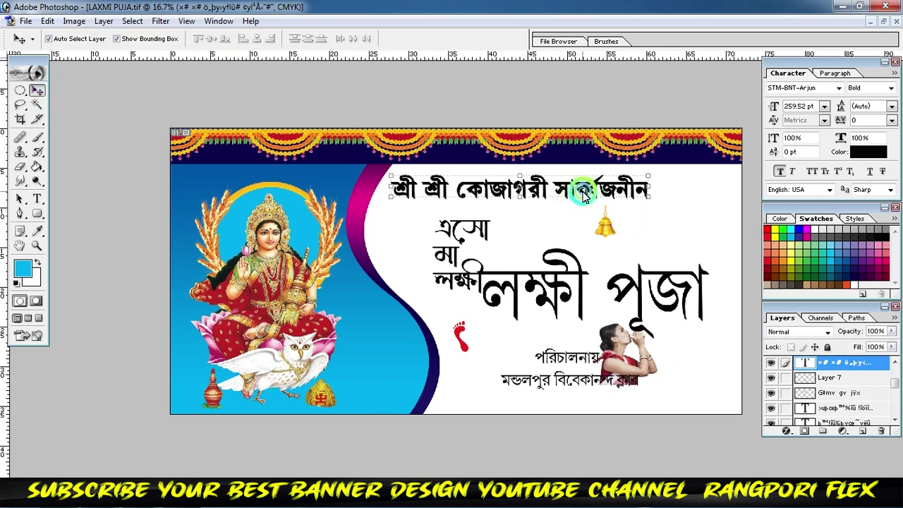
left_click_drag(591, 202, 590, 196)
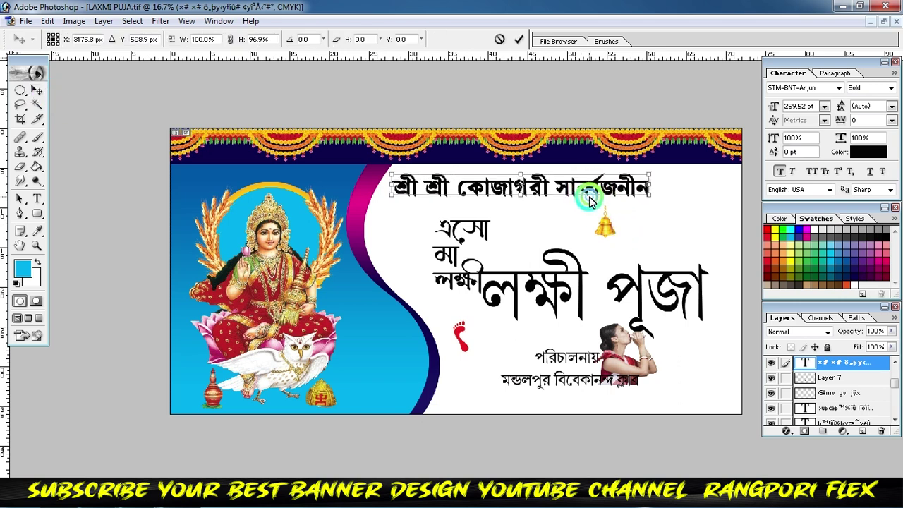
left_click(518, 39)
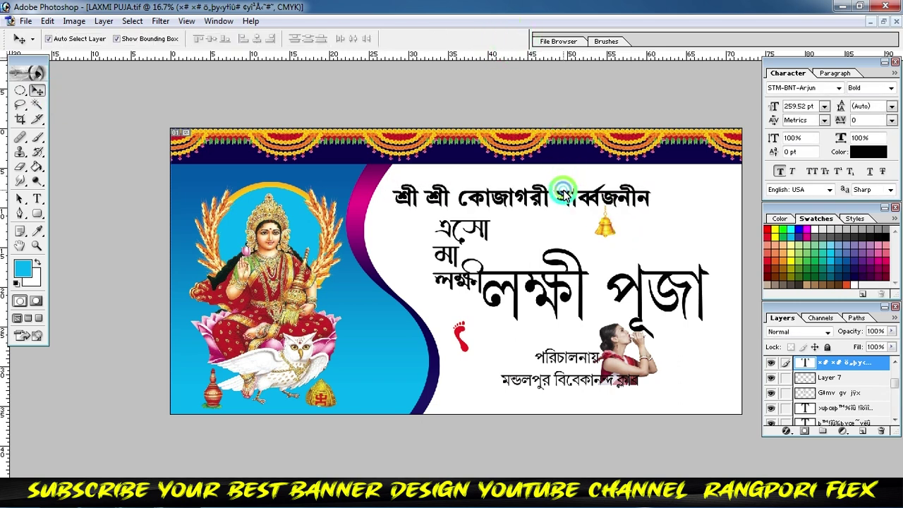
left_click_drag(565, 185, 555, 201)
Step: Hang the bell at the curve's top edge and shift the heading right, clear of it
left_click(604, 272)
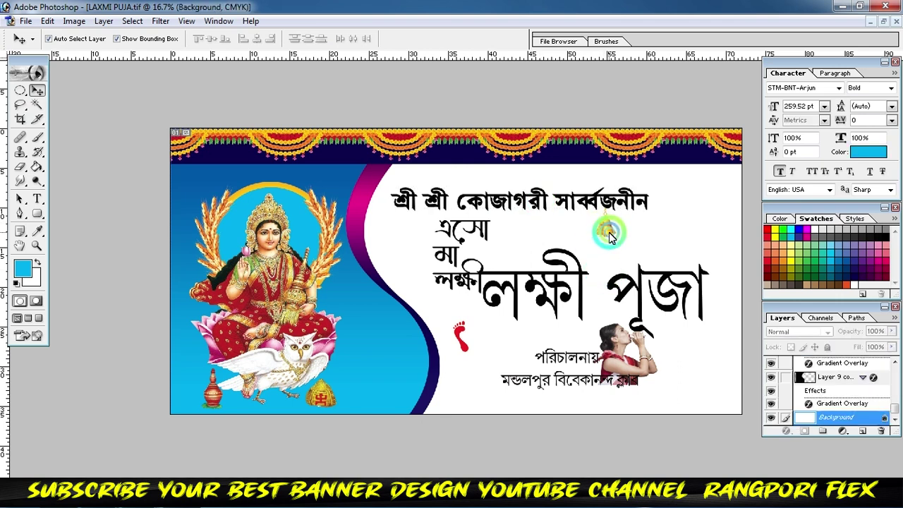
left_click(605, 227)
left_click_drag(605, 227, 415, 182)
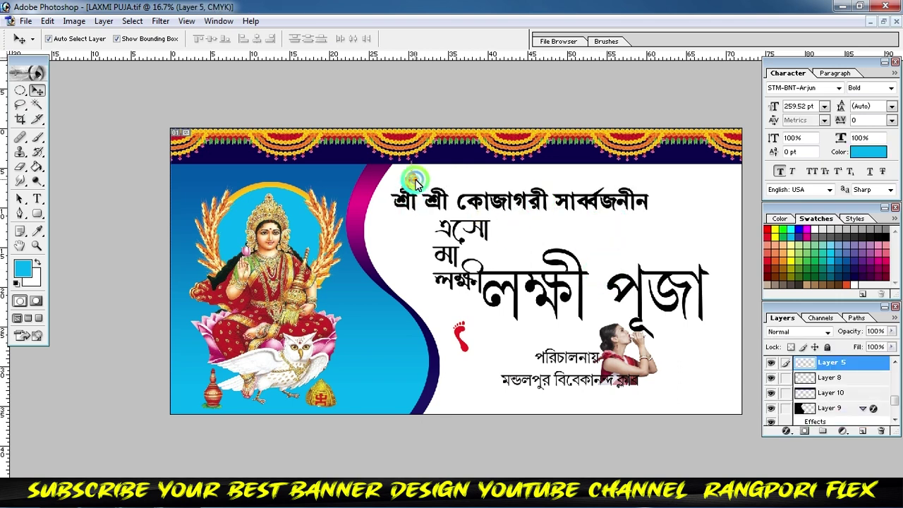
left_click(511, 204)
left_click_drag(500, 207, 549, 216)
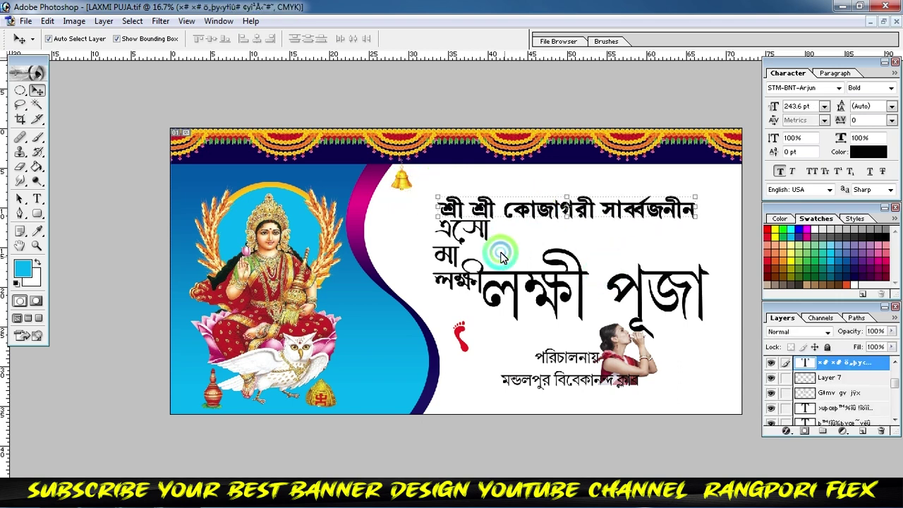
key("ctrl+t")
left_click(521, 43)
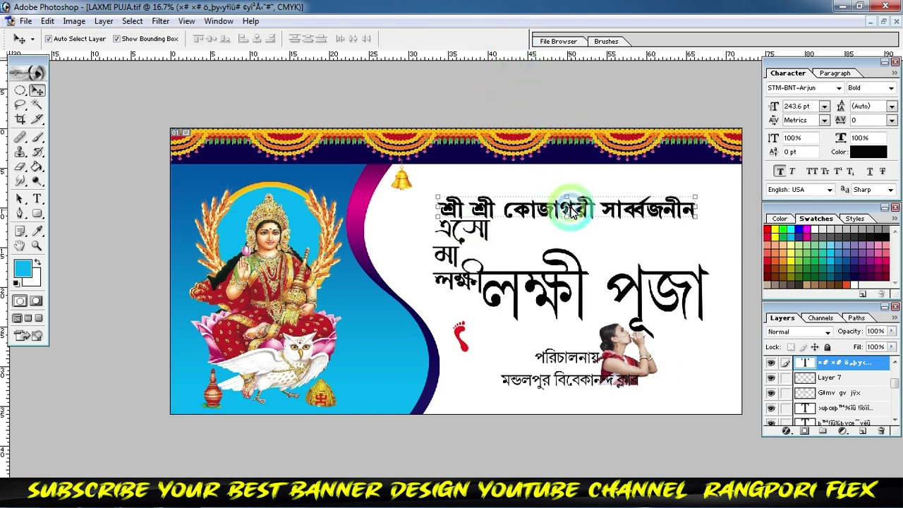
left_click_drag(548, 207, 552, 199)
left_click(722, 364)
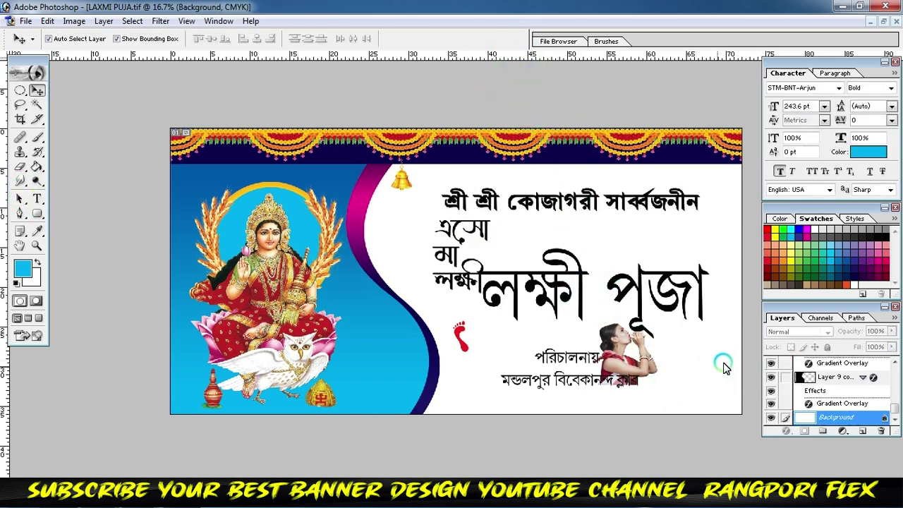
Step: Convert the locked background into Layer 0 and add a Gradient Overlay to it
double_click(842, 421)
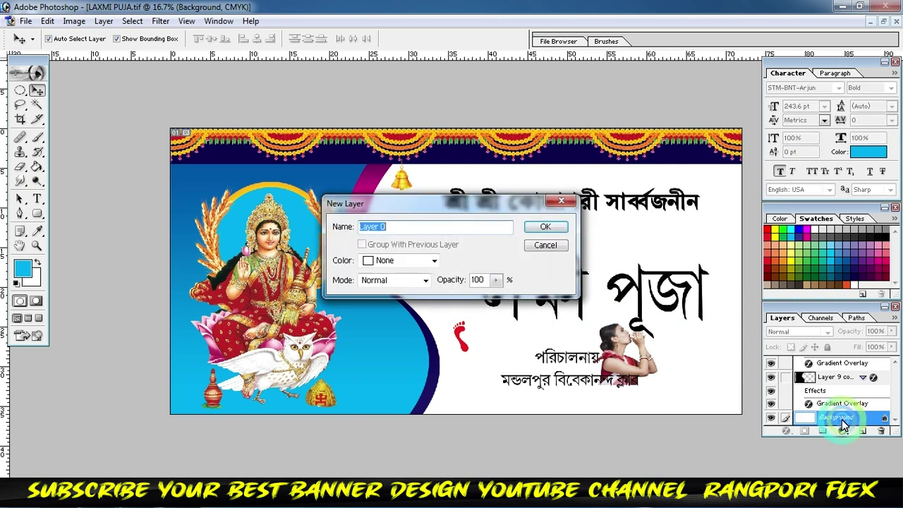
left_click(548, 229)
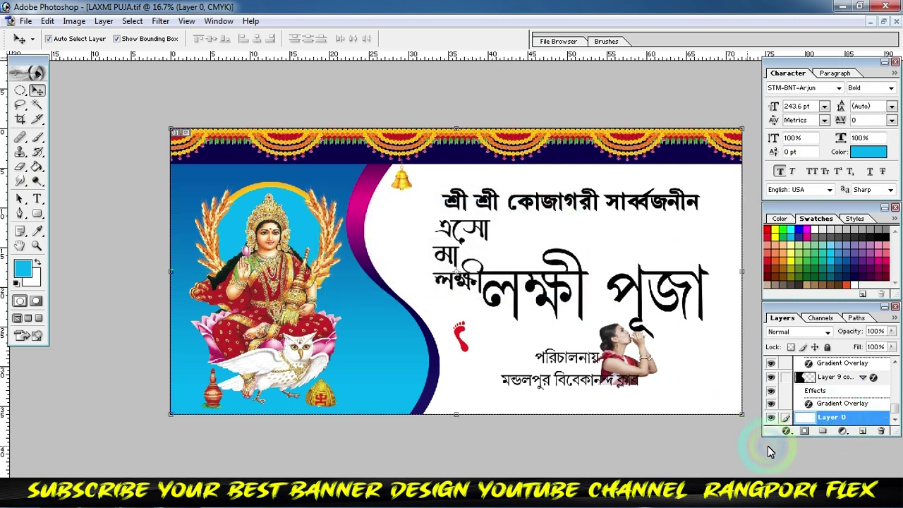
left_click(785, 430)
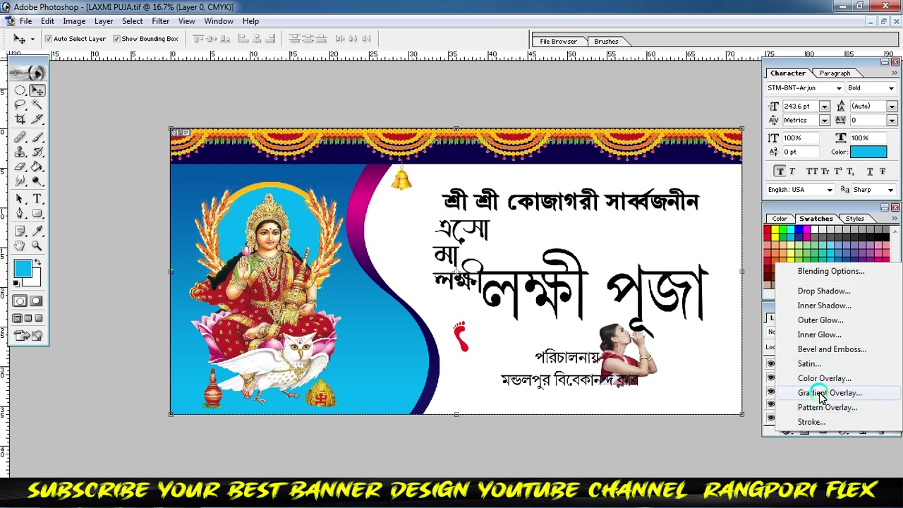
left_click(821, 394)
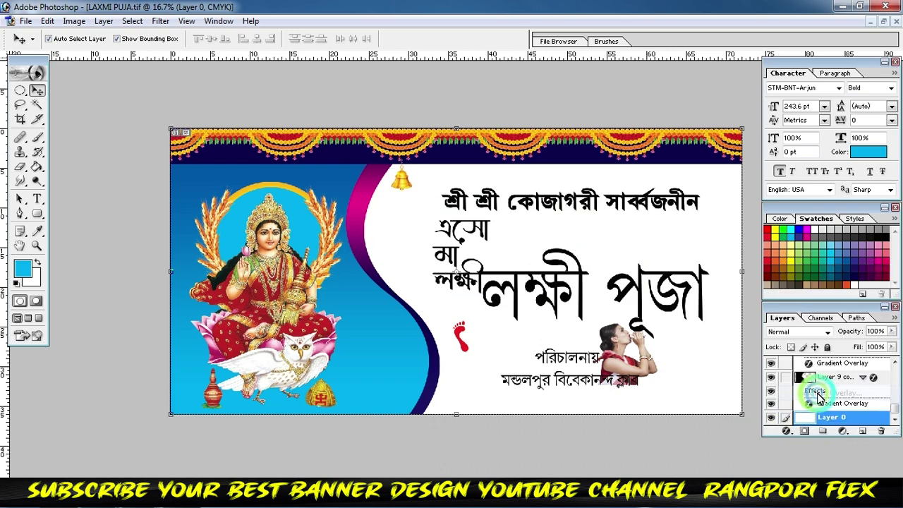
left_click(145, 374)
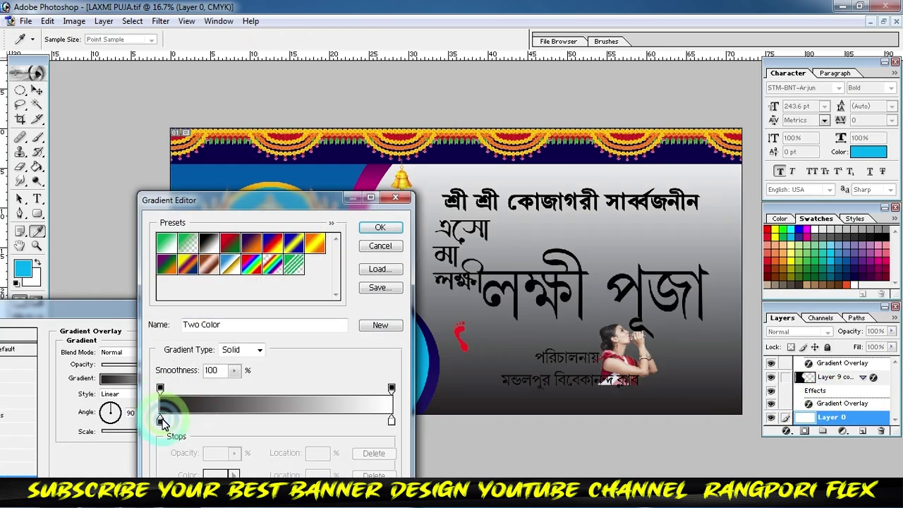
Step: Make the gradient run from green to cyan, moving both stops inward
left_click_drag(161, 420, 189, 420)
left_click(859, 236)
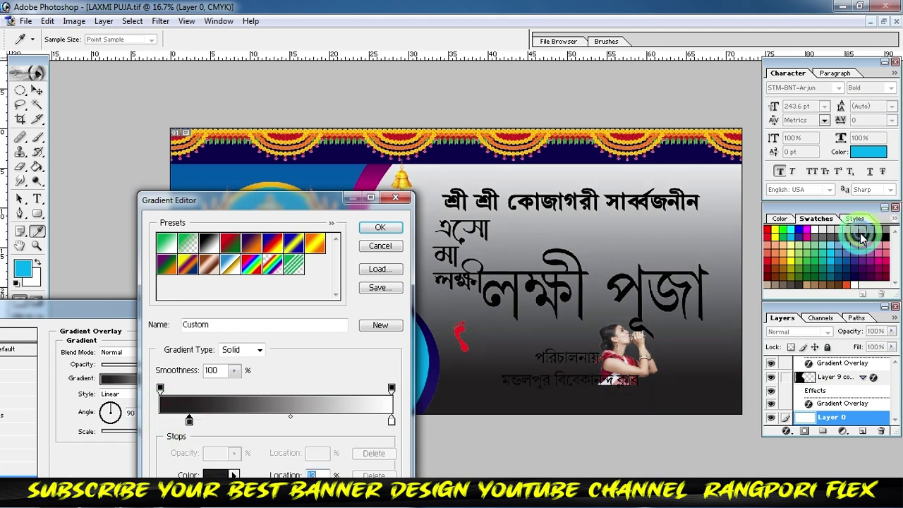
left_click(805, 265)
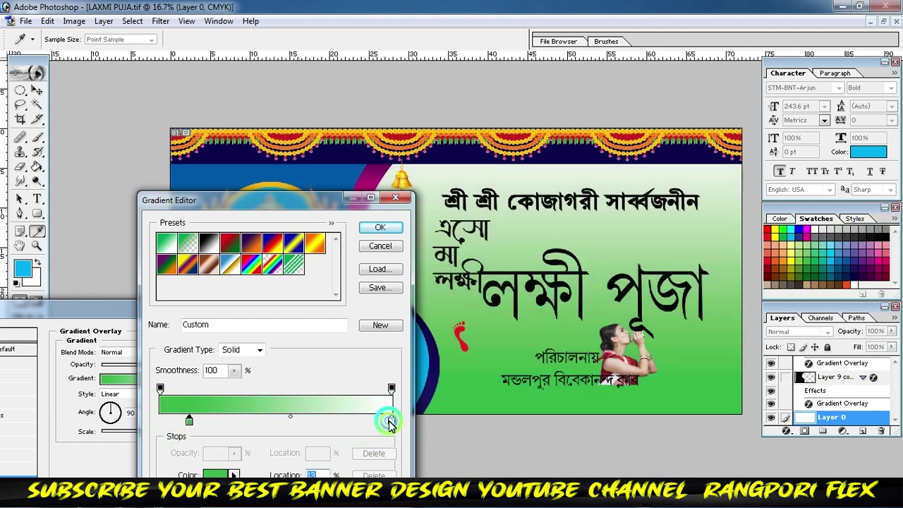
left_click_drag(391, 421, 298, 422)
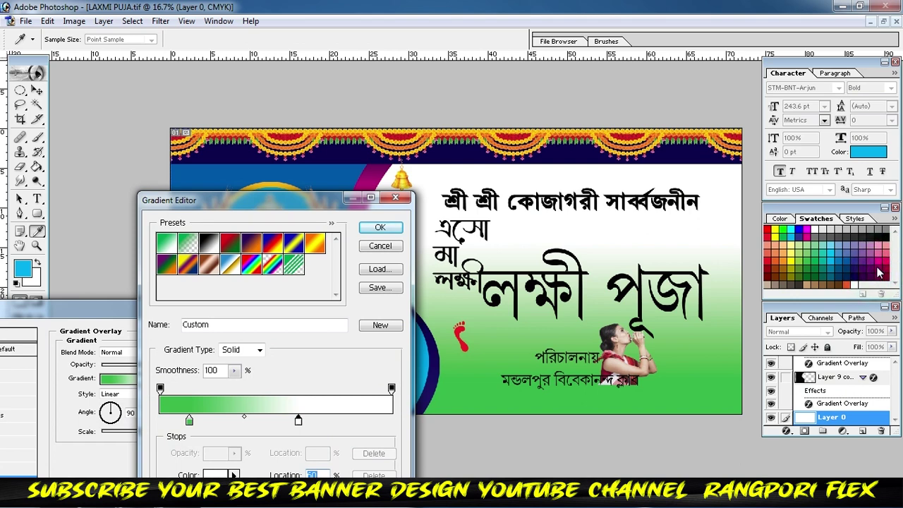
left_click(880, 273)
left_click(833, 286)
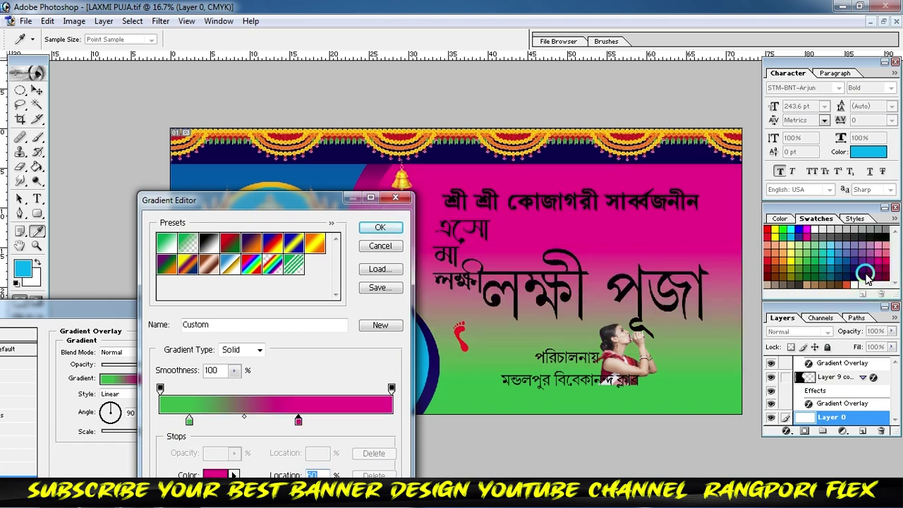
left_click(851, 263)
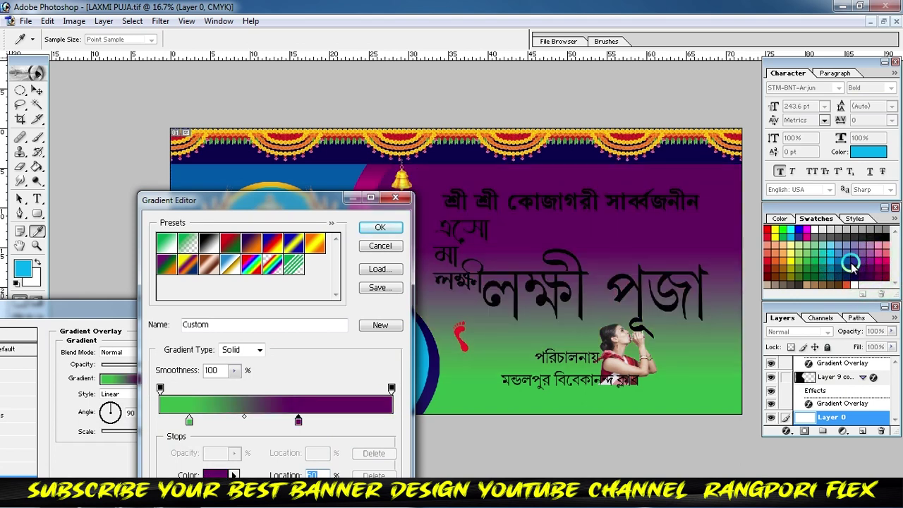
left_click(829, 262)
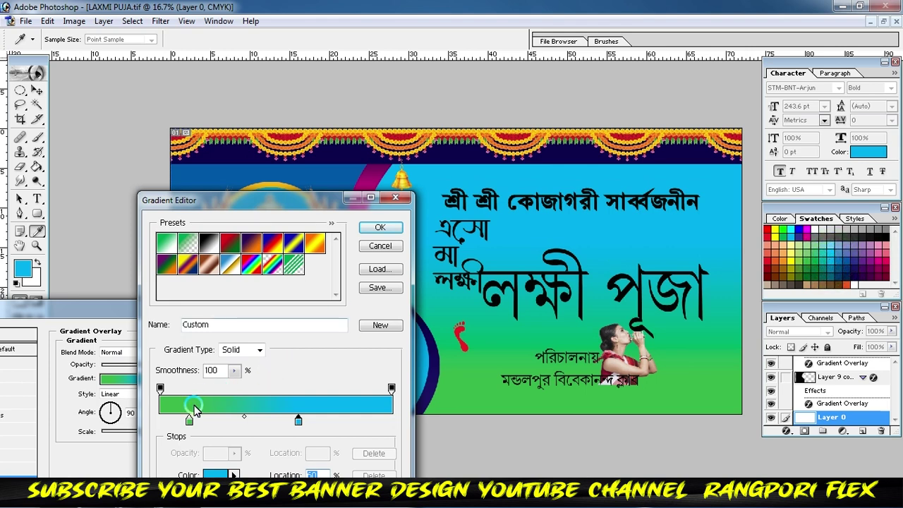
Step: Recolour the cyan stop dark green, lighten and reposition the stops, and accept the gradient
left_click_drag(299, 421, 340, 421)
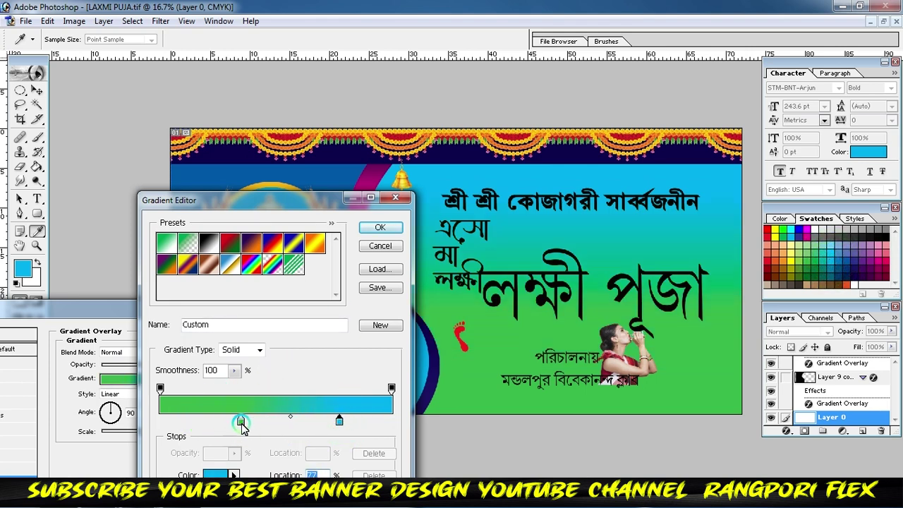
left_click(339, 421)
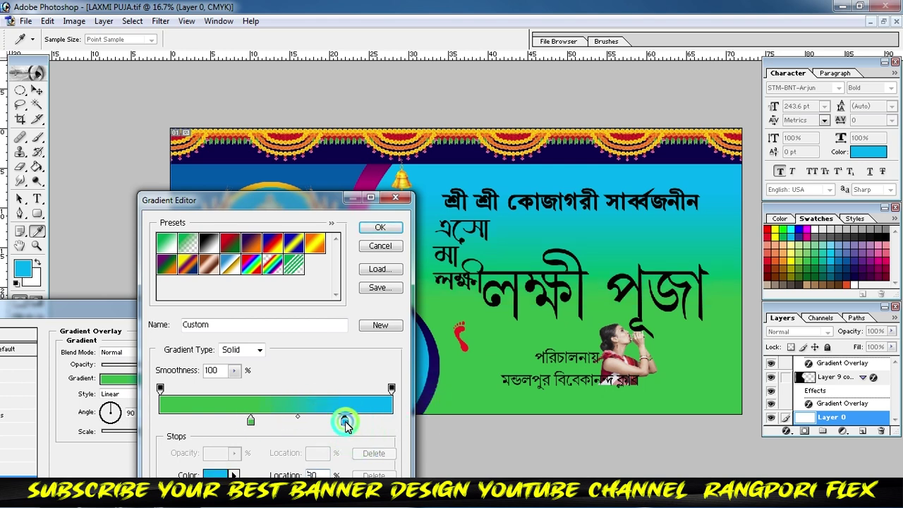
left_click_drag(250, 421, 237, 420)
left_click_drag(345, 422, 349, 421)
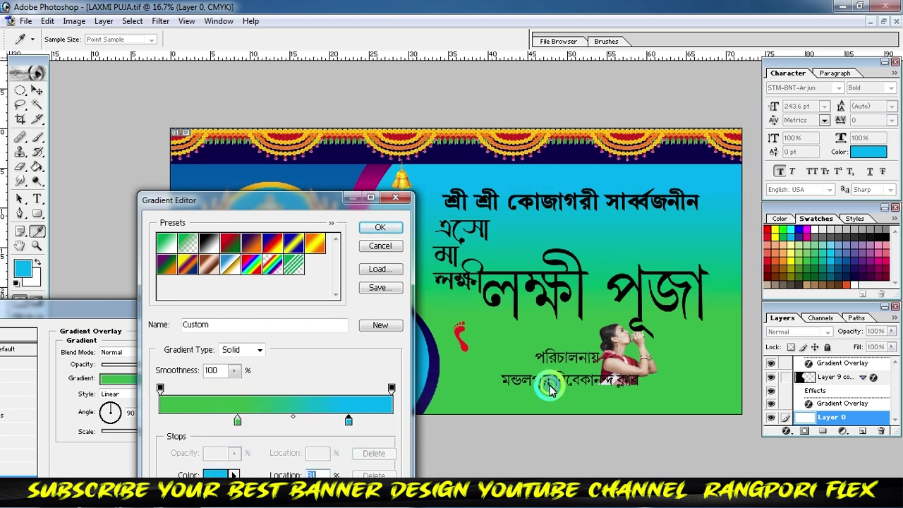
left_click(814, 278)
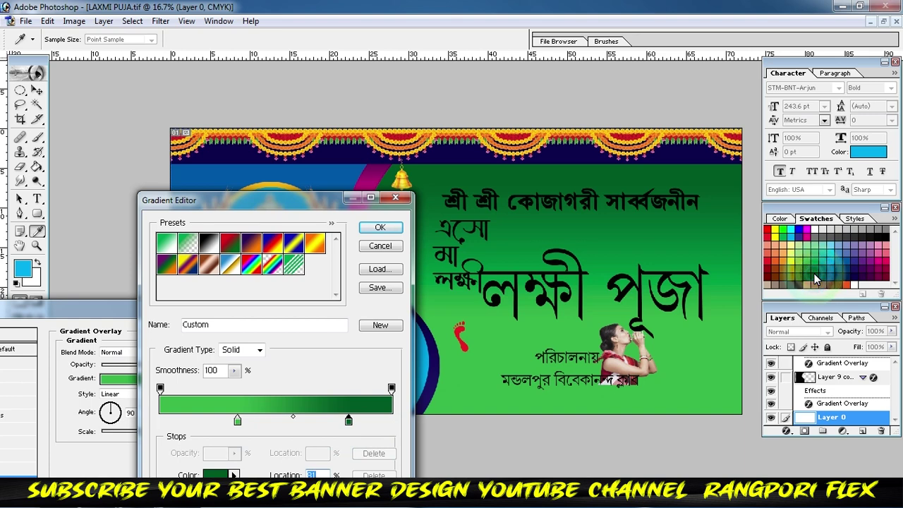
left_click(814, 280)
left_click(272, 408)
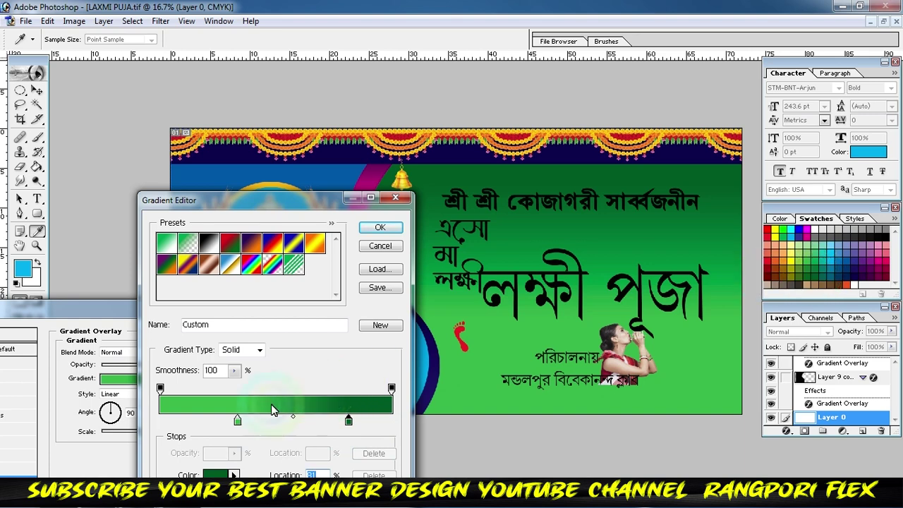
left_click_drag(238, 422, 221, 421)
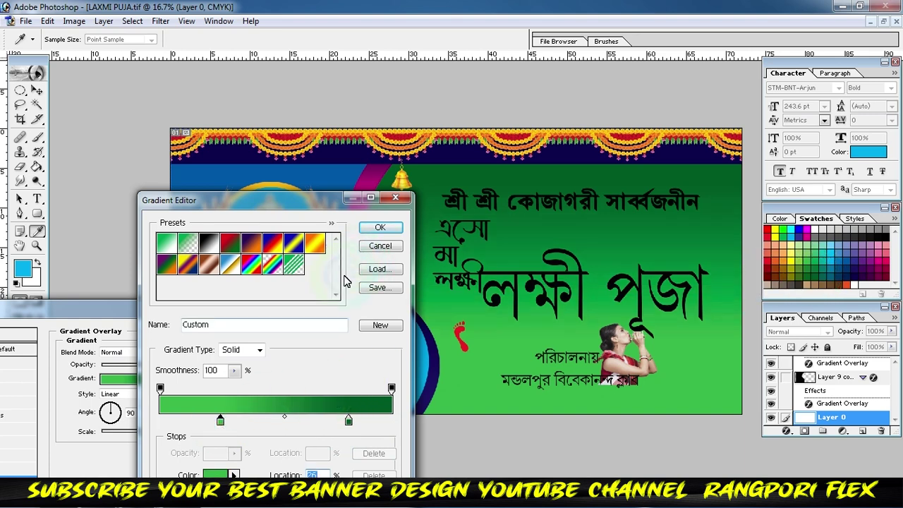
left_click(379, 227)
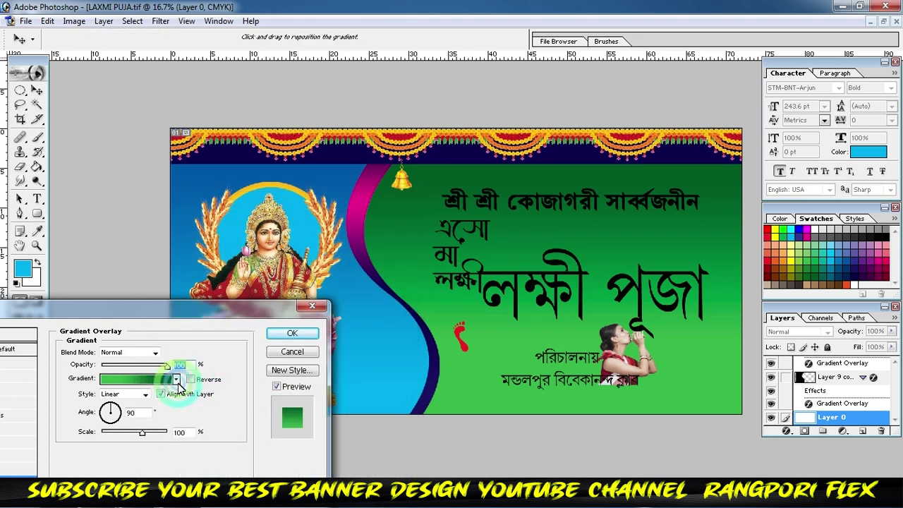
Step: Set the Gradient Overlay style to Radial, adjust its angle, scale it to 125%, and apply
left_click(141, 394)
left_click(130, 412)
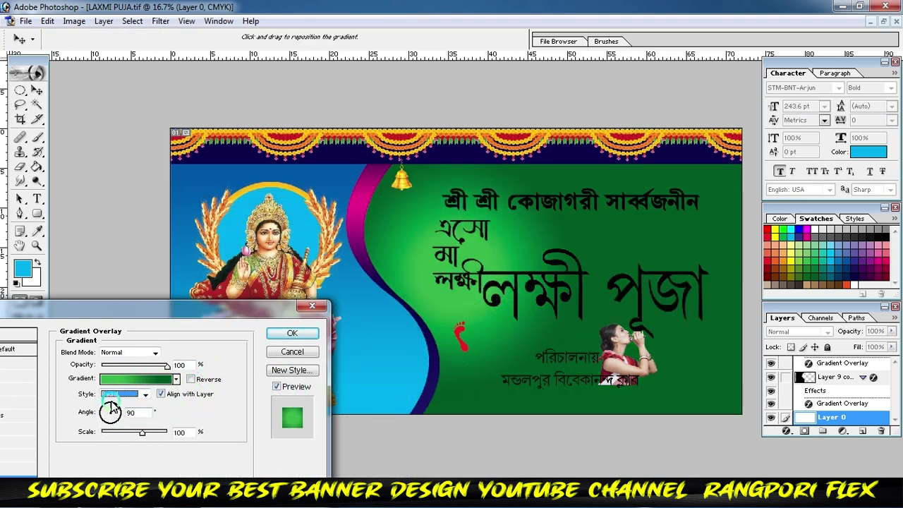
left_click_drag(110, 408, 120, 417)
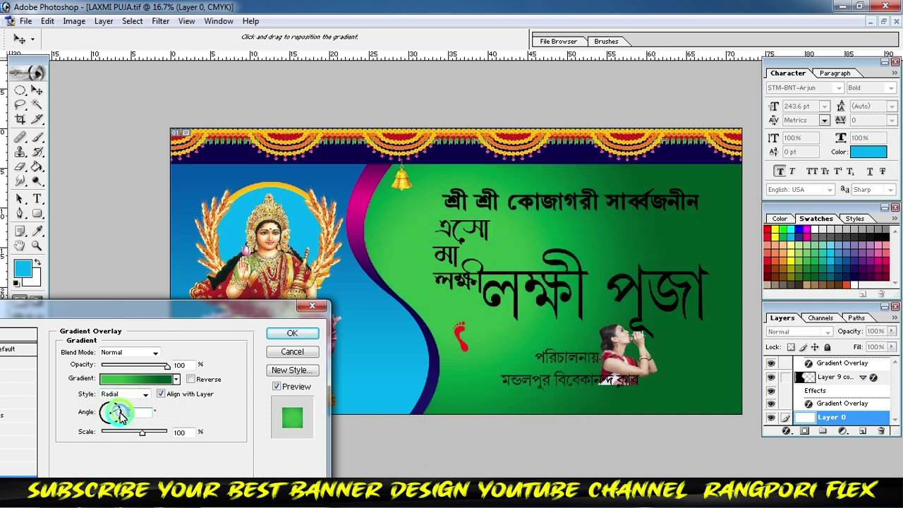
left_click(119, 415)
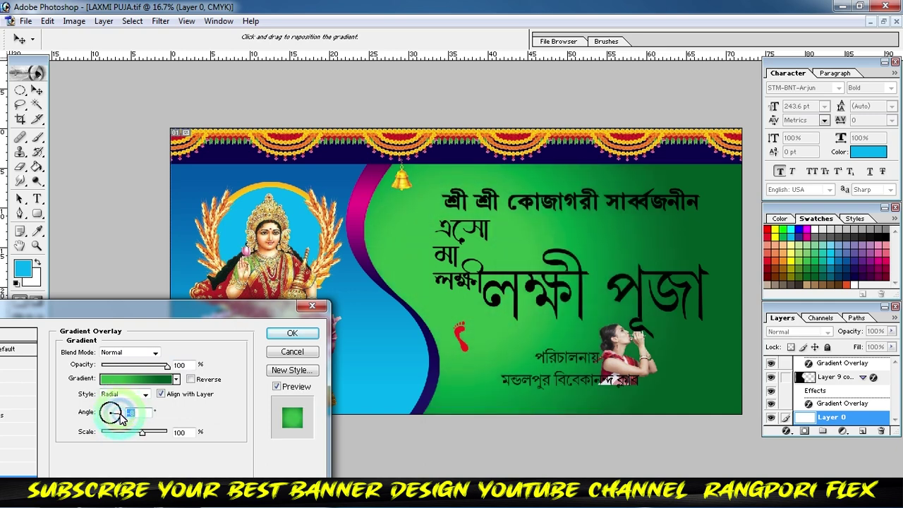
left_click(139, 446)
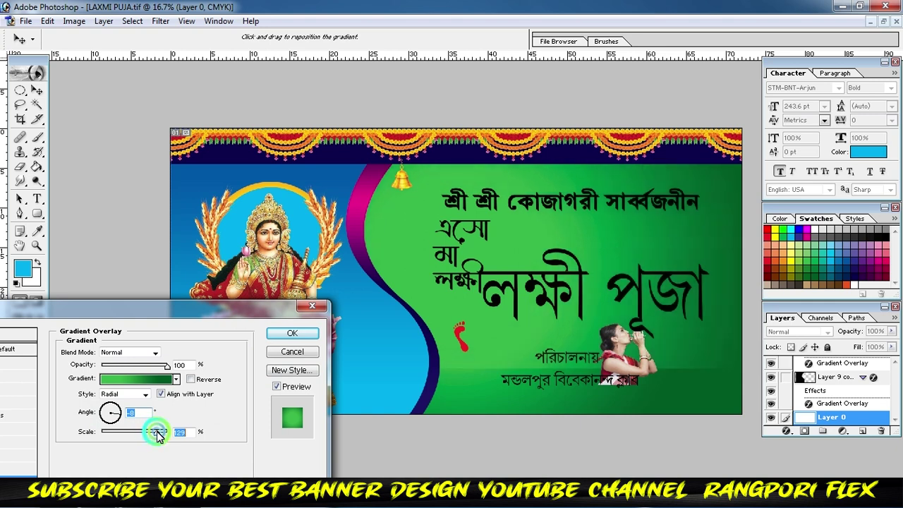
left_click_drag(152, 434, 155, 432)
left_click(273, 336)
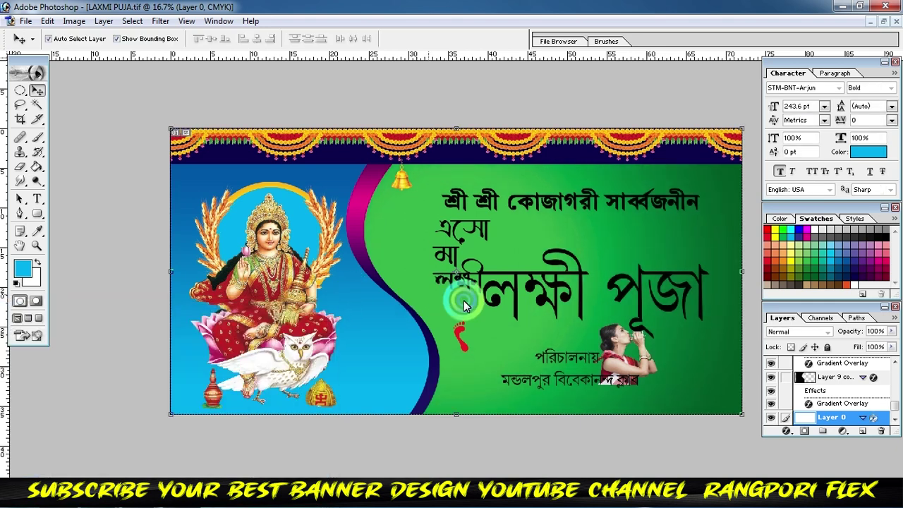
Step: Shift the শ্রী শ্রী কোজাগরী সার্বজনীন line slightly left and recolour all its text yellow
left_click(559, 197)
left_click(540, 206)
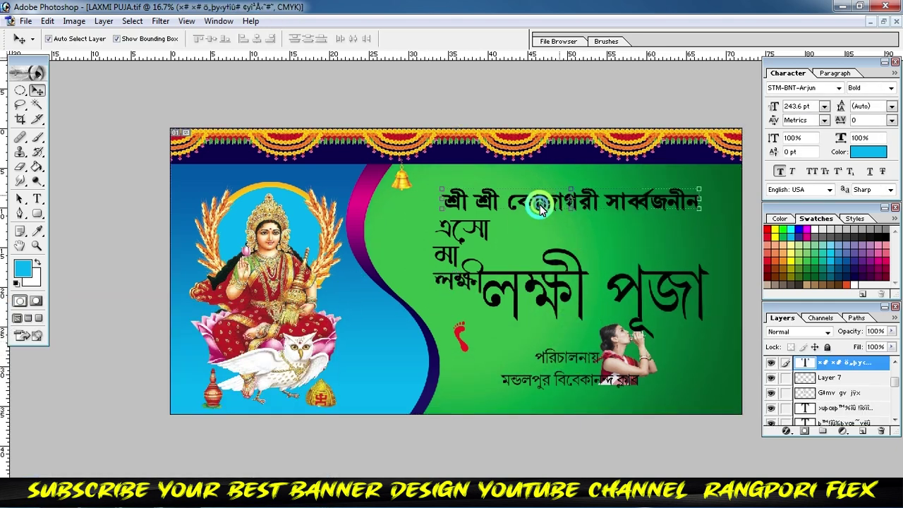
left_click_drag(635, 222, 627, 222)
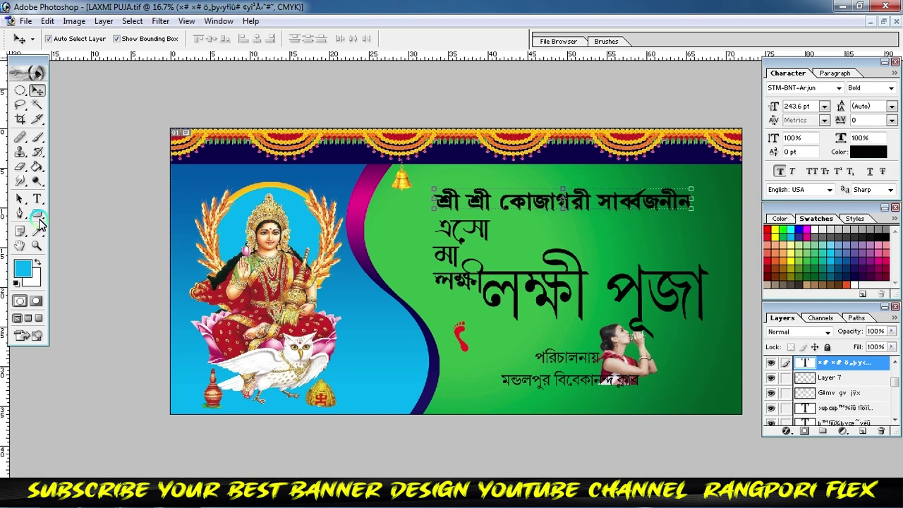
left_click(38, 200)
left_click(554, 208)
key("ctrl+a")
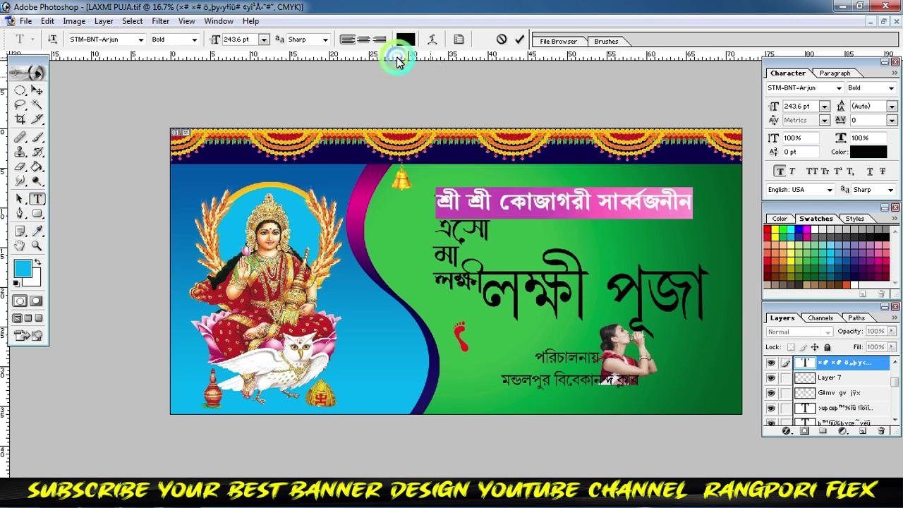
left_click(406, 38)
left_click(774, 238)
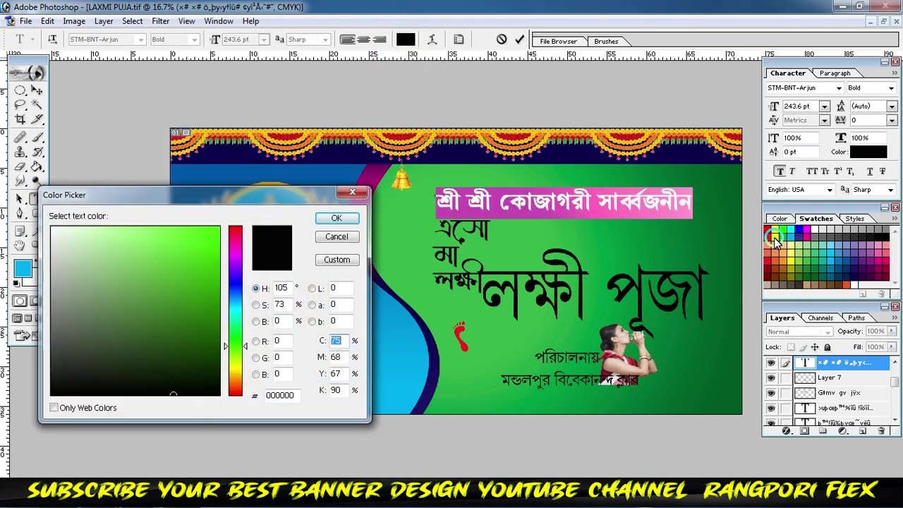
left_click(335, 223)
left_click(520, 39)
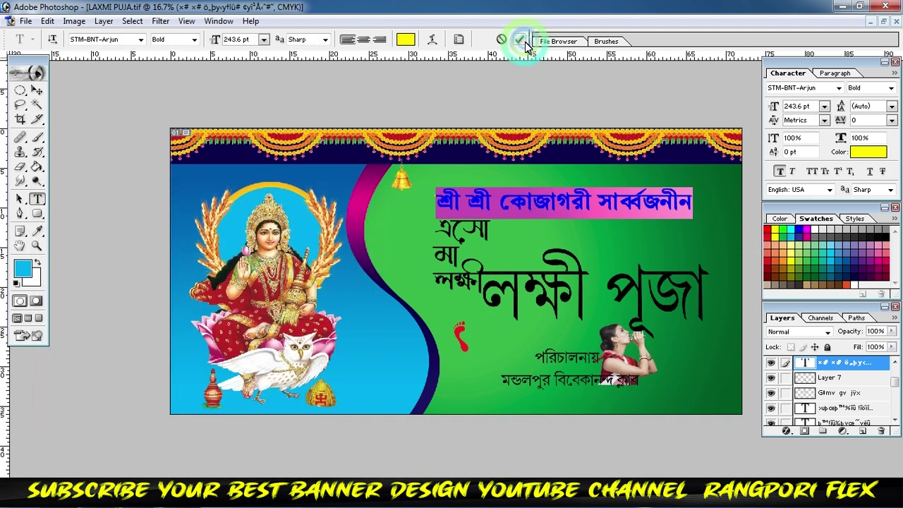
left_click(788, 437)
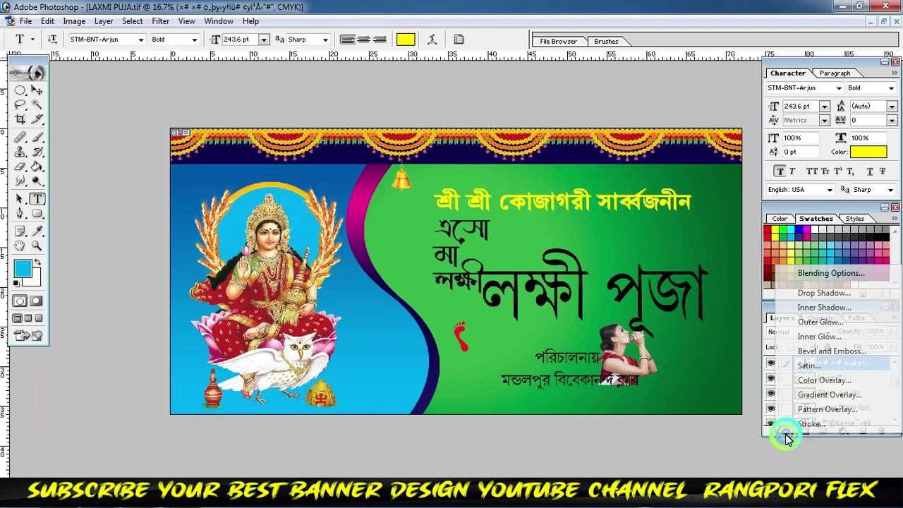
Step: Add a Stroke effect to the yellow heading with size 8 and black colour
left_click(791, 420)
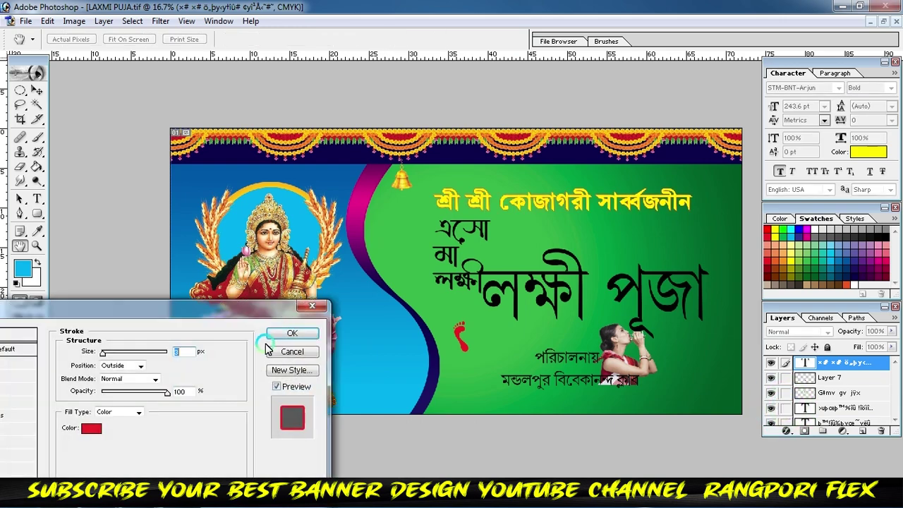
key("ctrl+plus")
key("ctrl+plus")
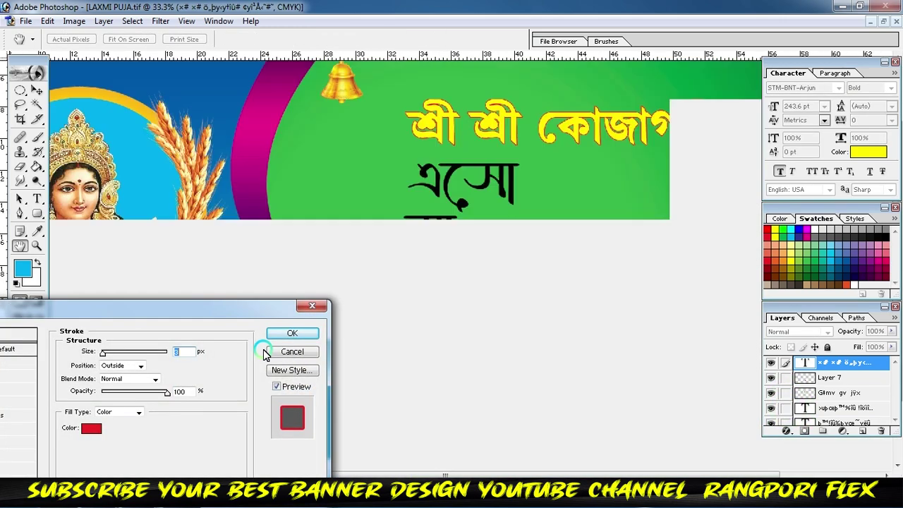
left_click(180, 351)
type("8")
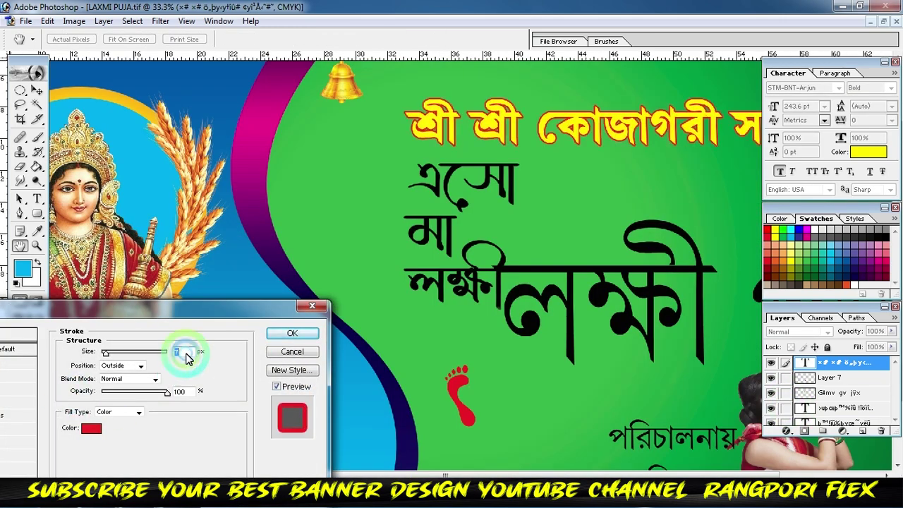
left_click(91, 428)
left_click_drag(188, 357, 220, 395)
left_click(321, 218)
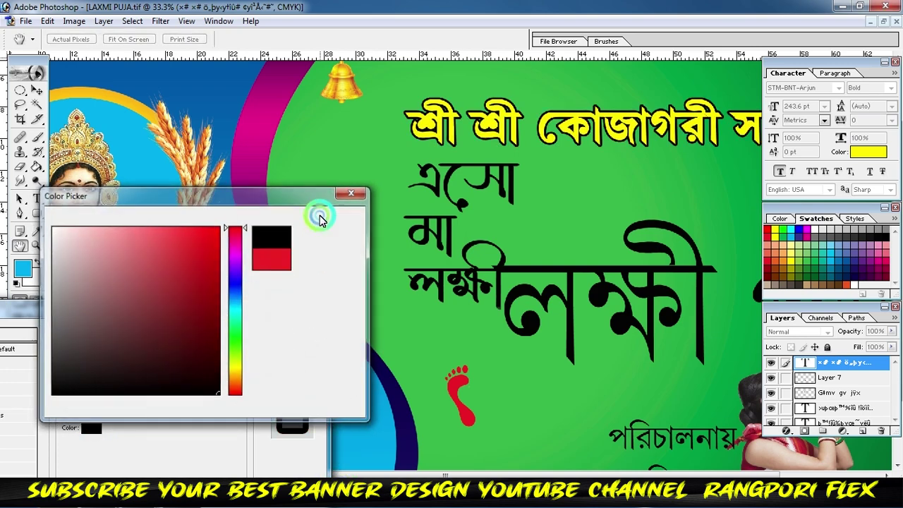
Step: Fine-tune the stroke thickness, apply the black outline, and zoom back out to the full banner
left_click(181, 351)
key("Up")
key("Up")
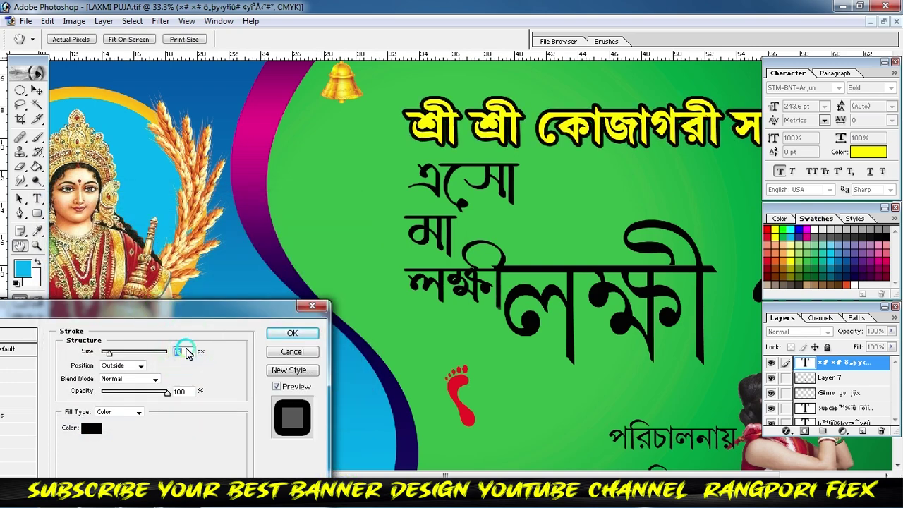
key("Up")
key("Up")
key("Up")
key("Down")
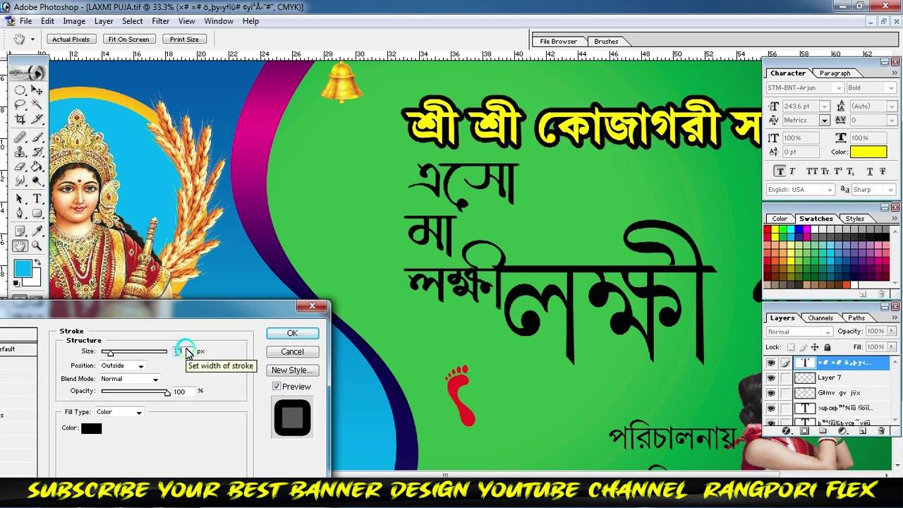
left_click(282, 337)
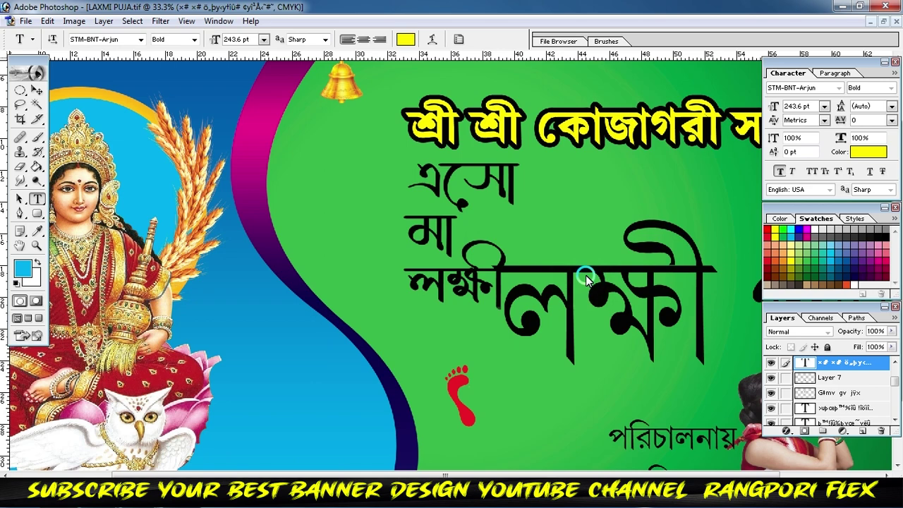
key("ctrl+minus")
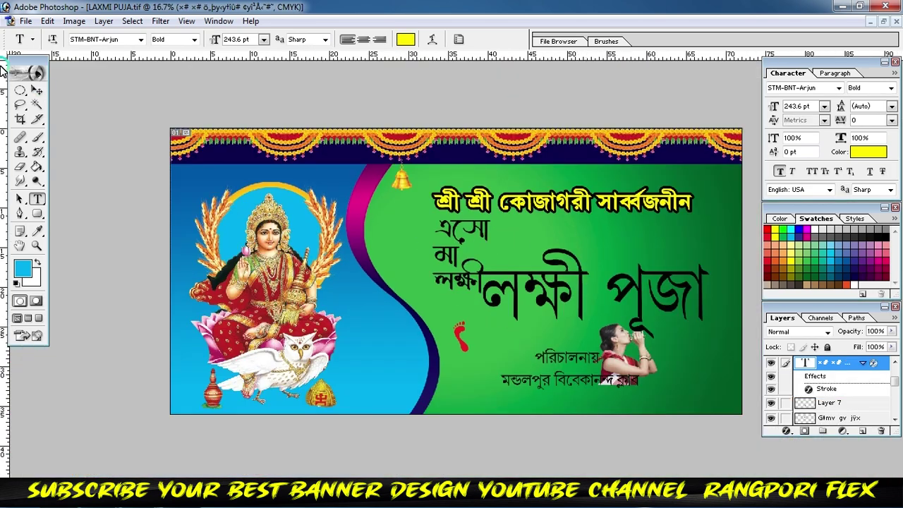
Step: Nudge the yellow heading down and move the three-line greeting onto the blue curve
left_click(37, 91)
left_click_drag(547, 202, 551, 206)
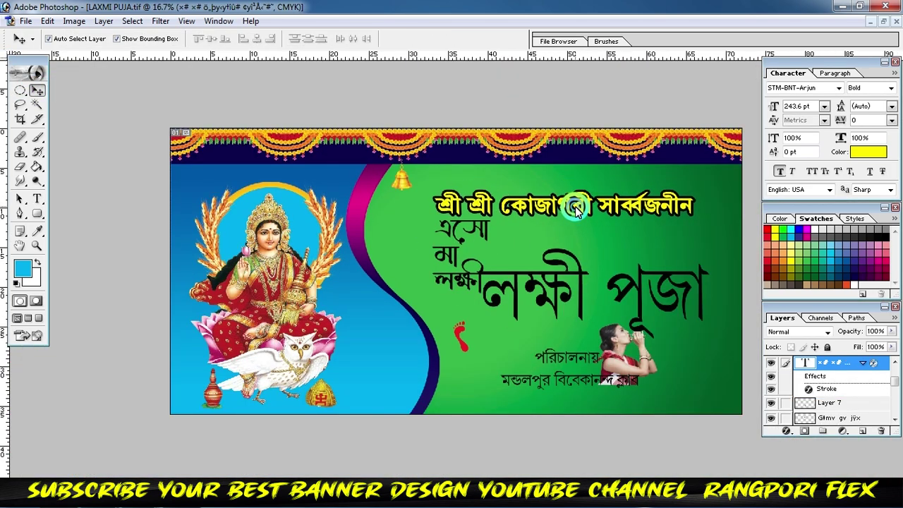
left_click_drag(466, 240, 392, 328)
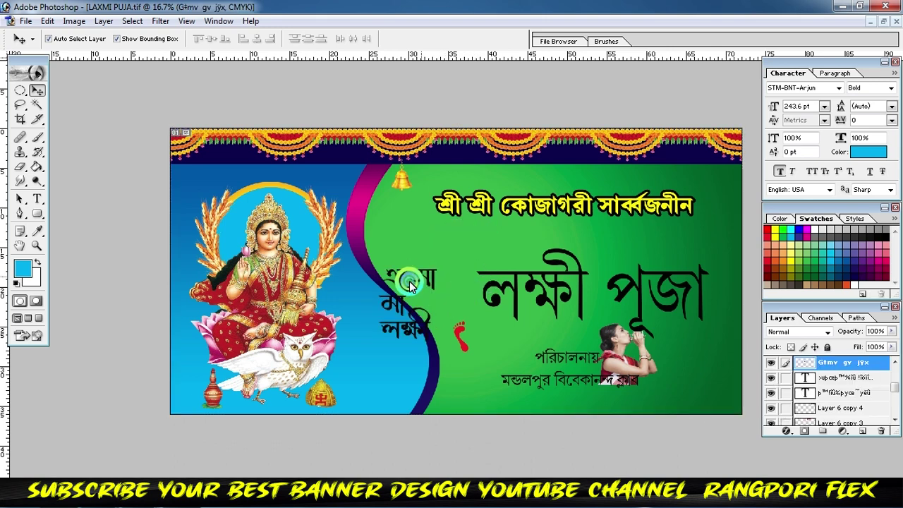
Step: Move the লক্ষী পূজা title up-left and stretch it wider to the right
left_click(550, 281)
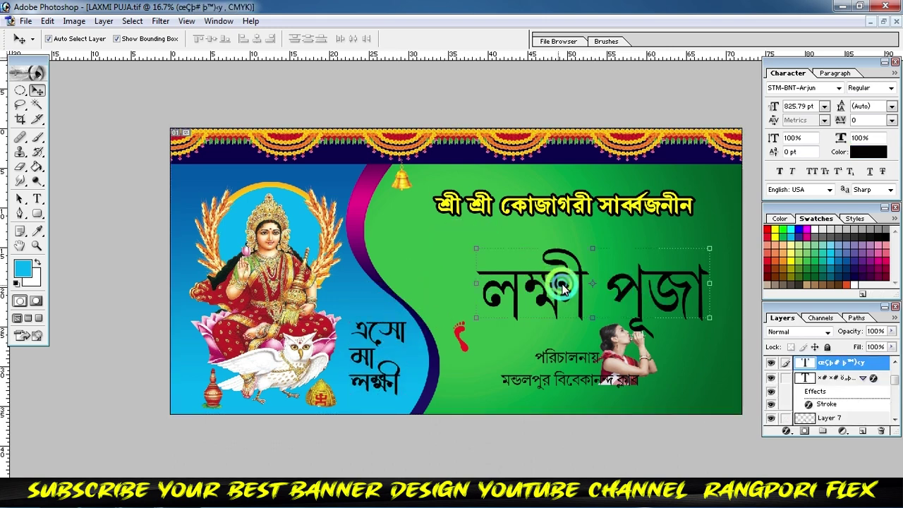
left_click_drag(556, 283, 524, 266)
left_click_drag(608, 265, 615, 267)
left_click_drag(674, 275, 731, 271)
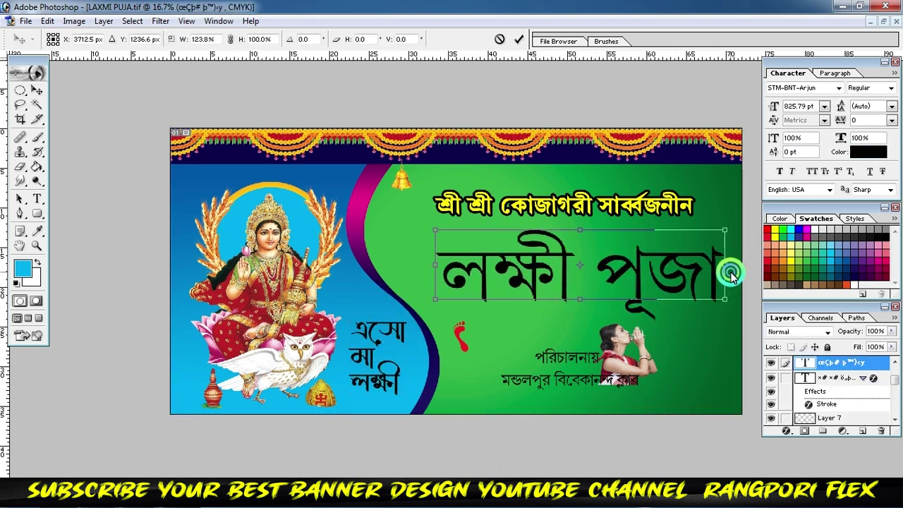
left_click(518, 40)
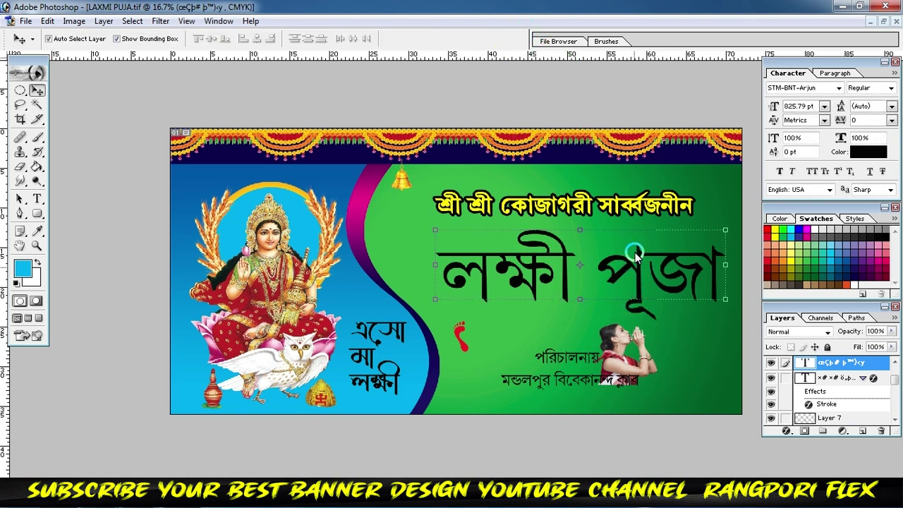
Step: Set the title's font style to Bold and enable Faux Bold
left_click(38, 200)
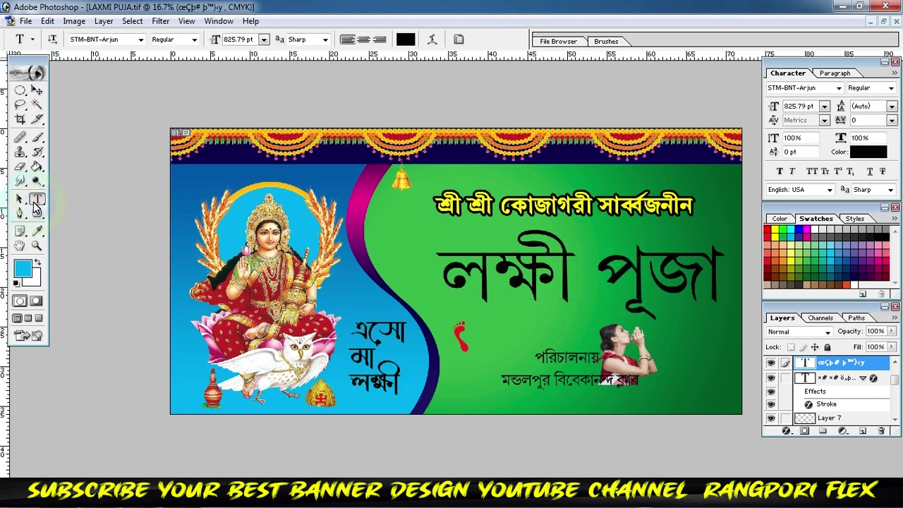
left_click(193, 43)
left_click(173, 69)
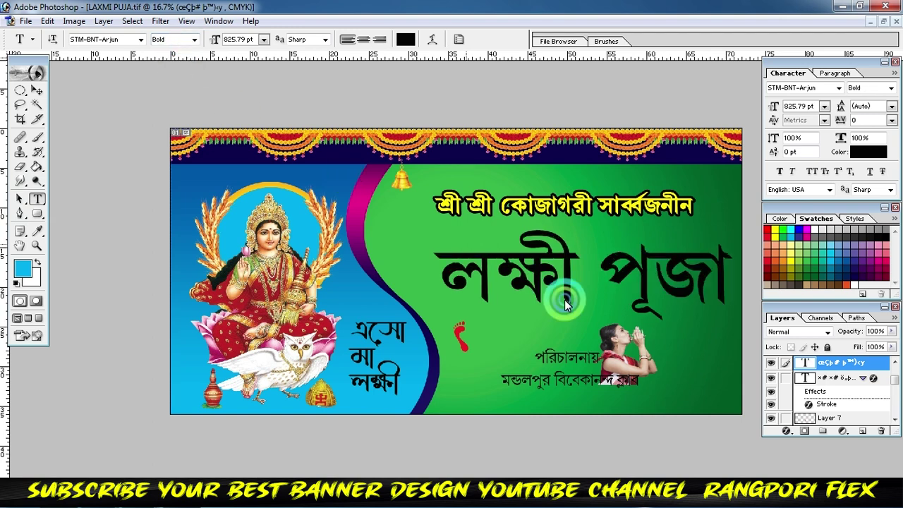
left_click(779, 172)
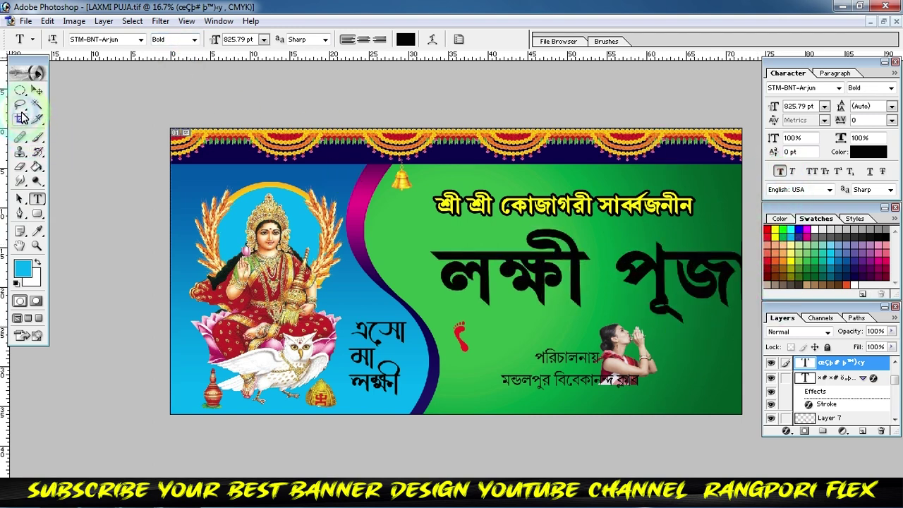
Step: Shift the title left, narrow it slightly, and settle its final position
left_click(36, 90)
left_click_drag(508, 262, 477, 259)
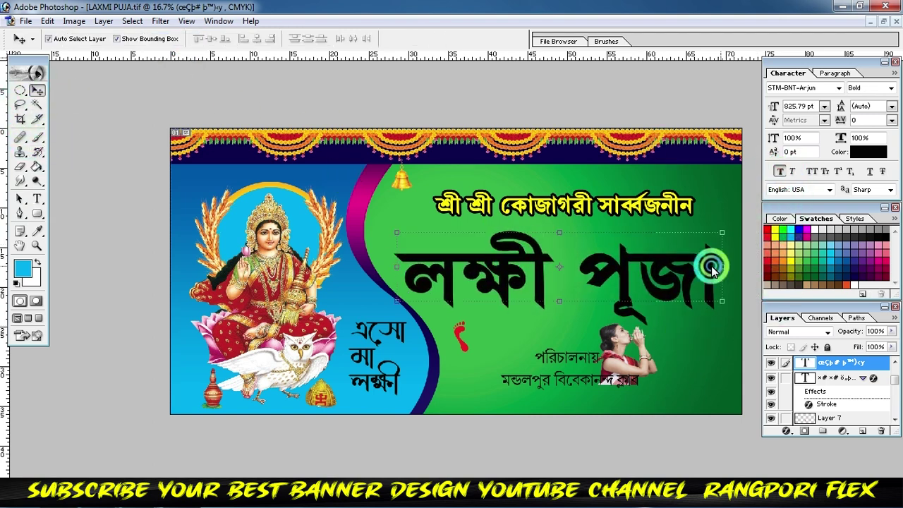
left_click_drag(727, 263, 721, 264)
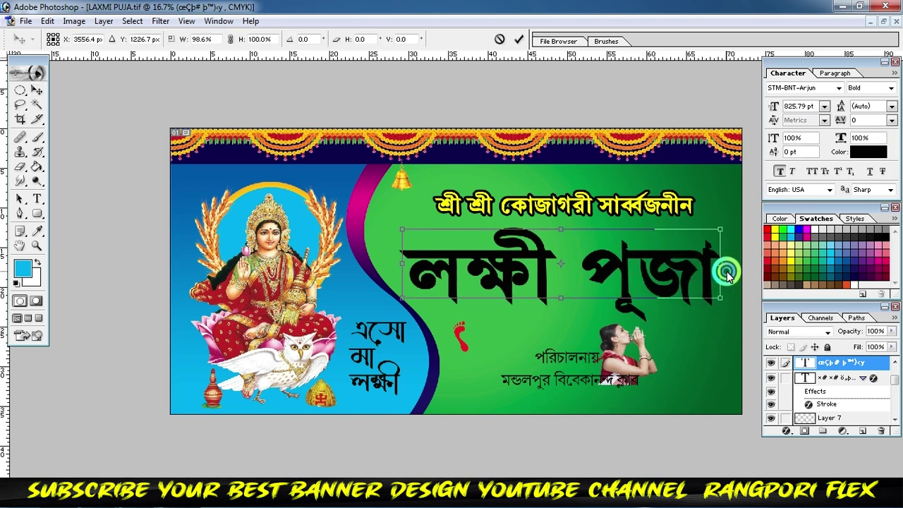
left_click(509, 39)
left_click_drag(621, 259, 626, 260)
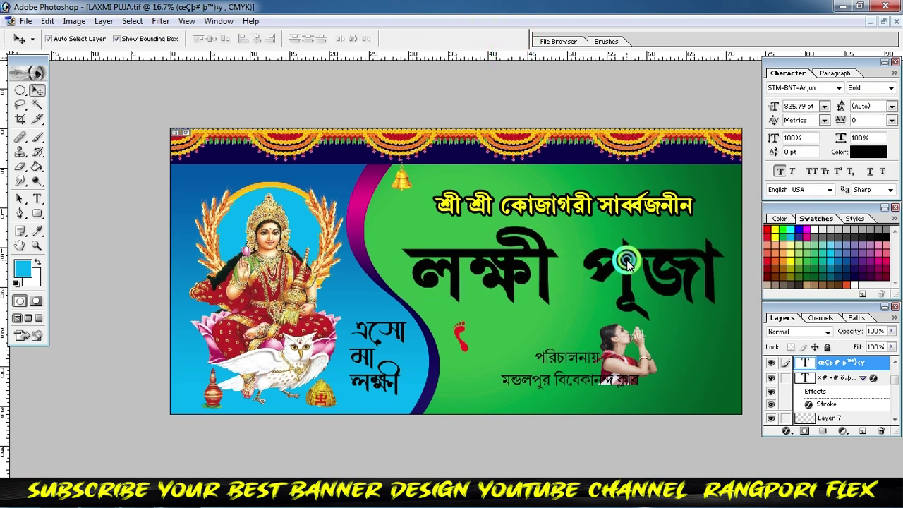
left_click(690, 338)
left_click(479, 342)
Step: Duplicate the red footprint of Layer 7 into a diagonal trail of copies
left_click(467, 333)
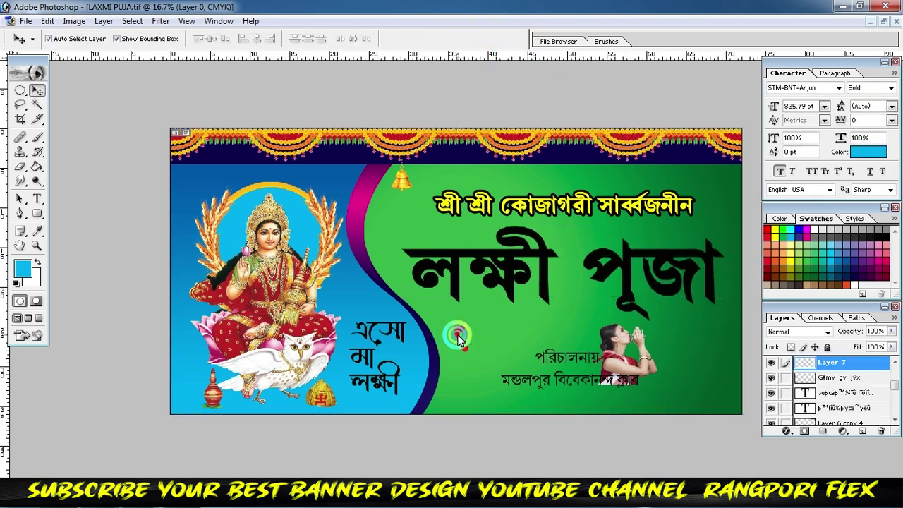
left_click_drag(473, 333, 471, 311)
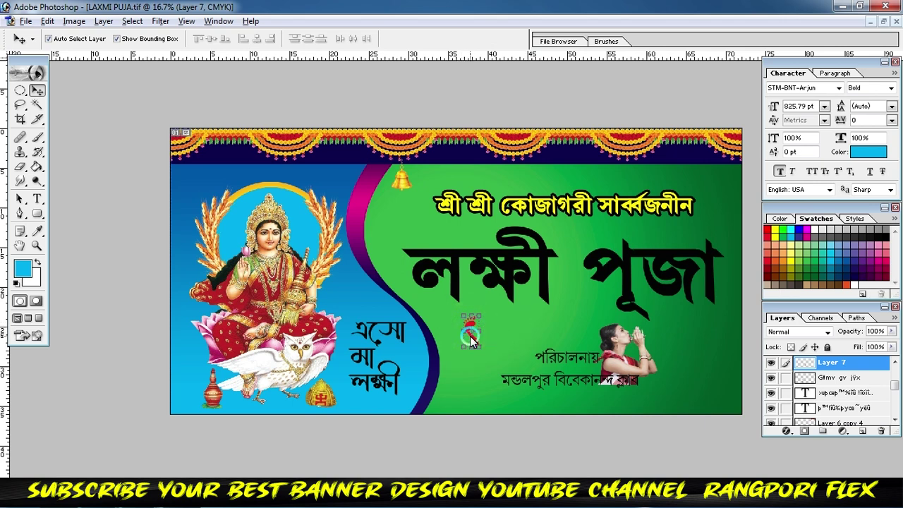
left_click_drag(485, 343, 490, 353)
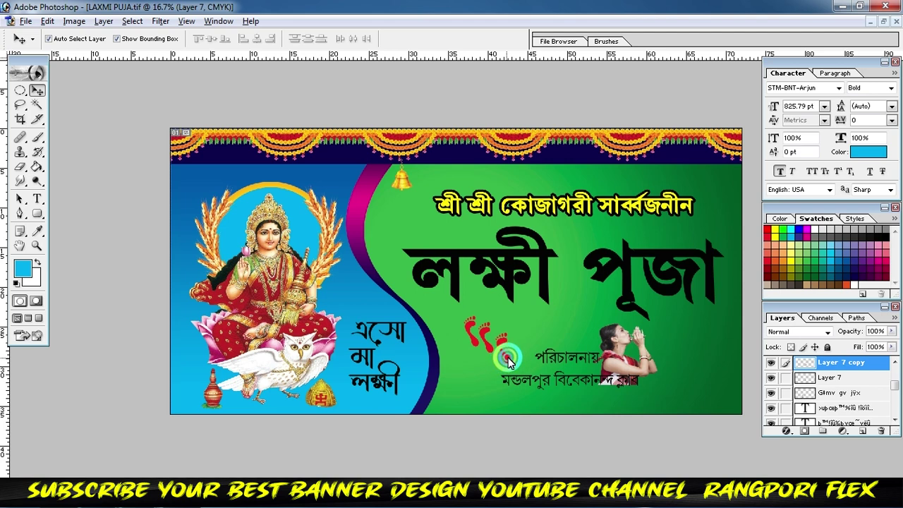
mouse_move(508, 362)
left_mouse_down()
mouse_move(528, 363)
mouse_move(514, 372)
mouse_move(551, 389)
left_mouse_up()
key("ctrl+t")
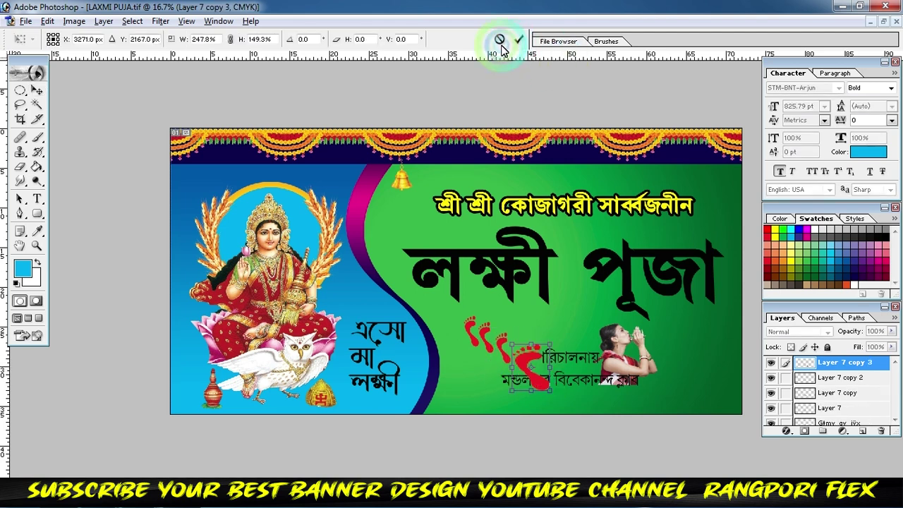
left_click(499, 39)
mouse_move(572, 339)
left_mouse_down()
mouse_move(550, 379)
mouse_move(537, 365)
left_mouse_up()
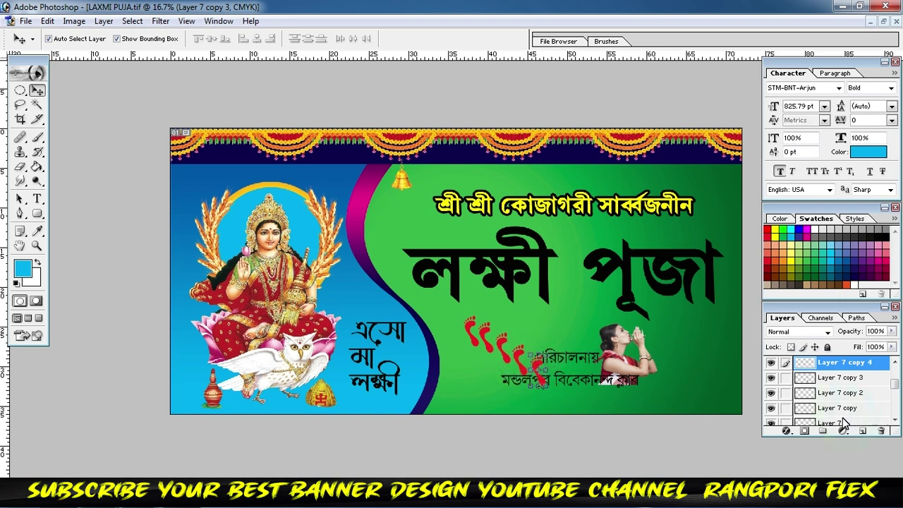
Step: Link the footprint copies and move the trail into place toward the পরিচালনায় line
left_click_drag(787, 383, 788, 411)
left_click(521, 356)
left_click(695, 387)
left_click_drag(477, 329, 501, 349)
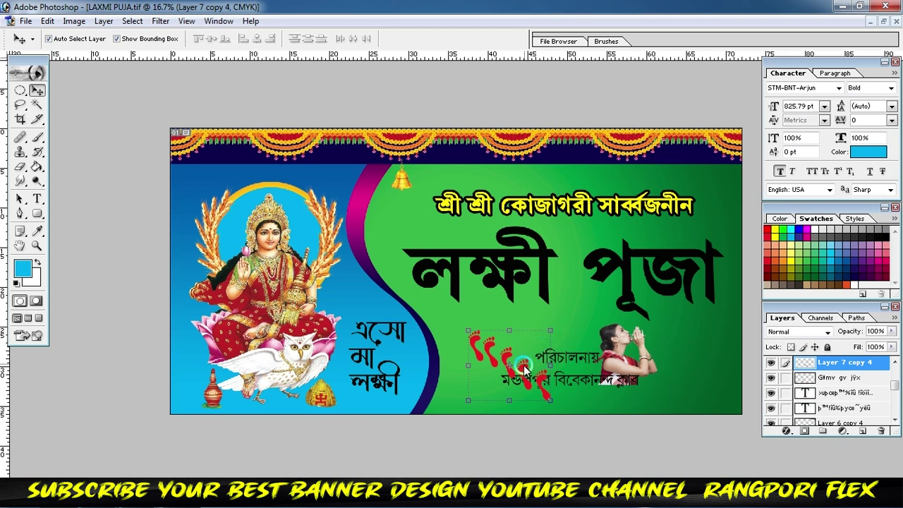
left_click_drag(538, 351, 526, 322)
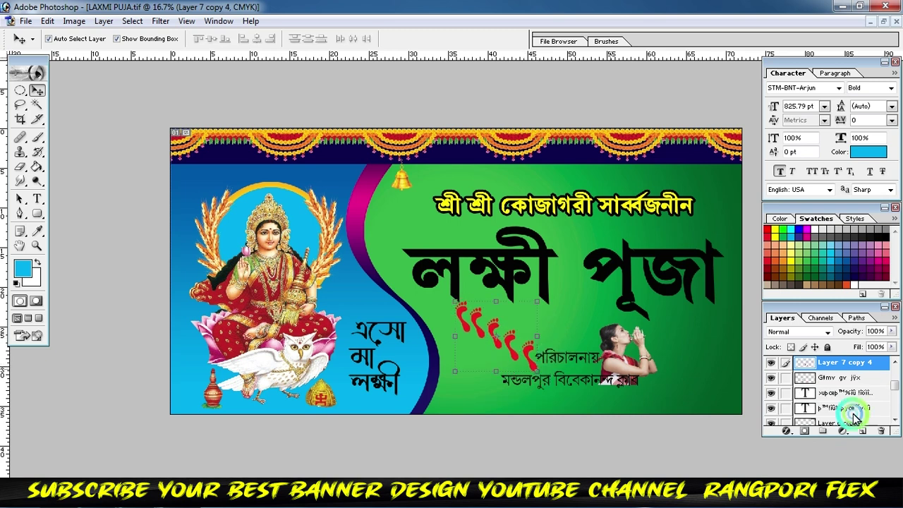
Step: Apply a red Color Overlay and enlarge the footprints to about double size beside the title
left_click(786, 433)
left_click(810, 382)
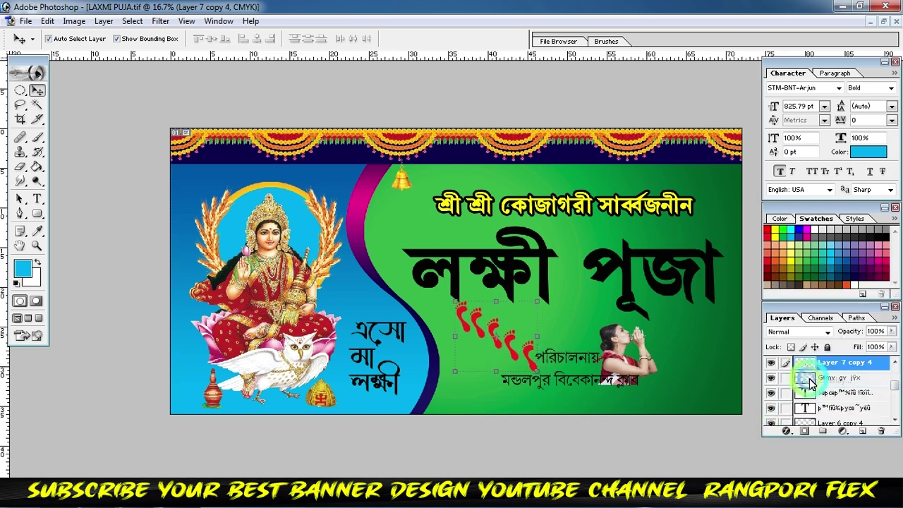
left_click(292, 352)
left_click_drag(520, 342, 431, 240)
left_click_drag(460, 269, 501, 304)
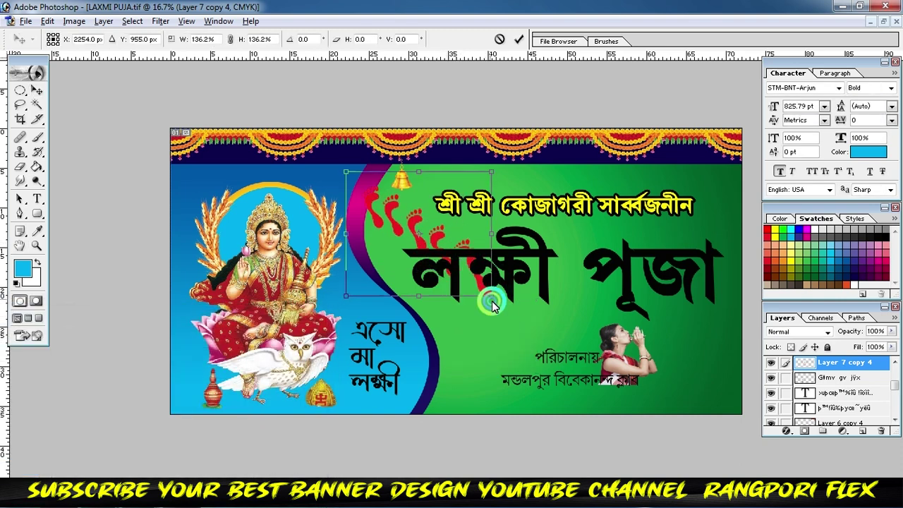
left_click(521, 36)
mouse_move(411, 237)
left_mouse_down()
mouse_move(464, 283)
mouse_move(458, 288)
left_mouse_up()
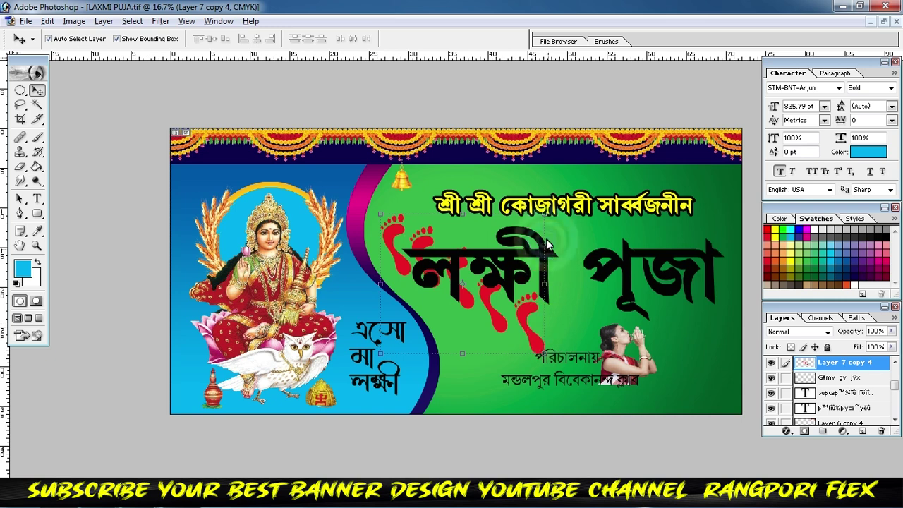
Step: Shrink the footprints slightly and move them right and down beside the title
key("ctrl+t")
left_click_drag(536, 223, 528, 229)
left_click(519, 39)
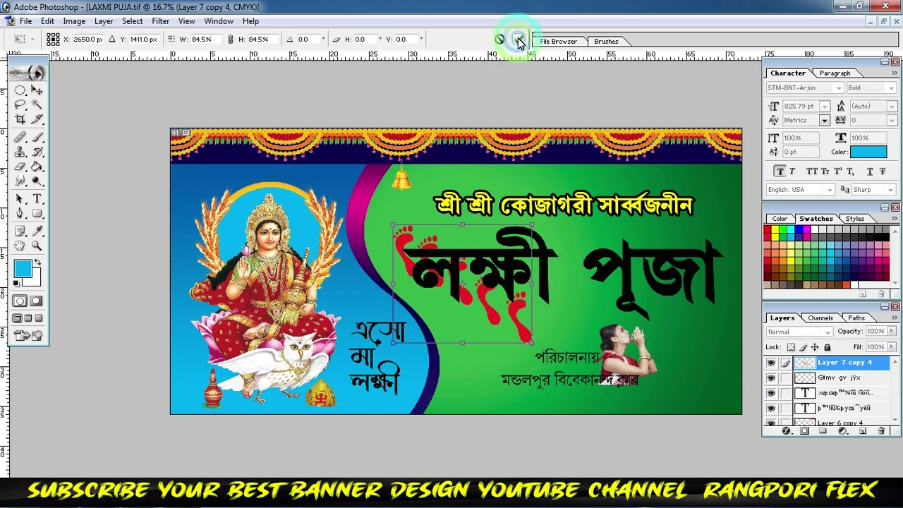
left_click_drag(520, 330, 601, 319)
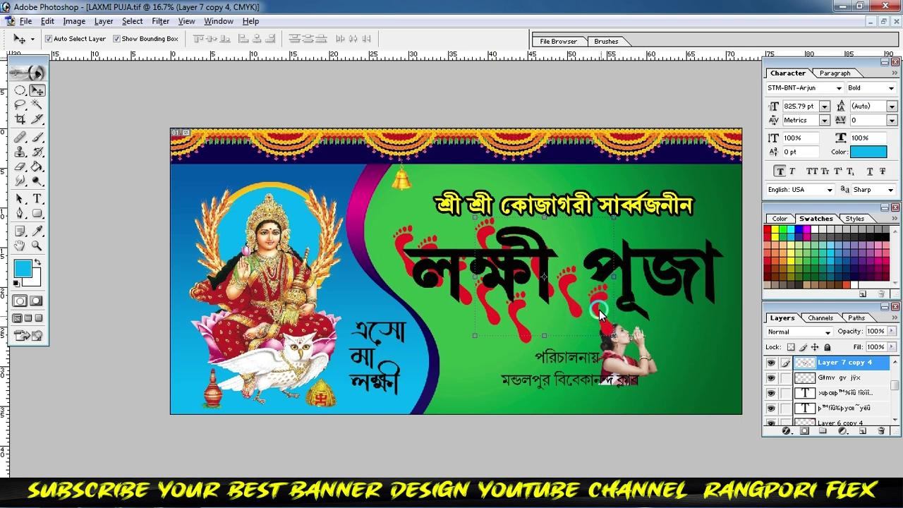
Step: Duplicate the footprints beside পূজা, merge the linked layers, and move them to the lower area
mouse_move(601, 315)
left_mouse_down()
mouse_move(684, 305)
mouse_move(688, 318)
left_mouse_up()
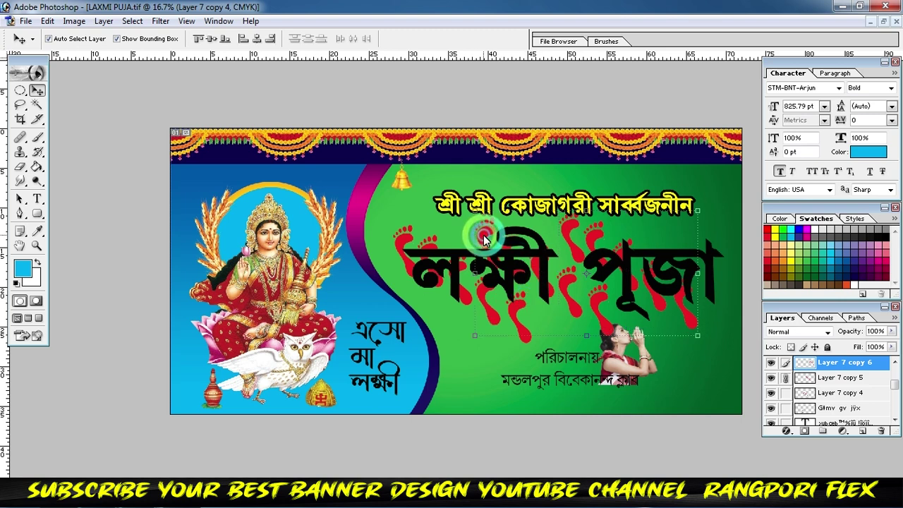
left_click(404, 244, "shift")
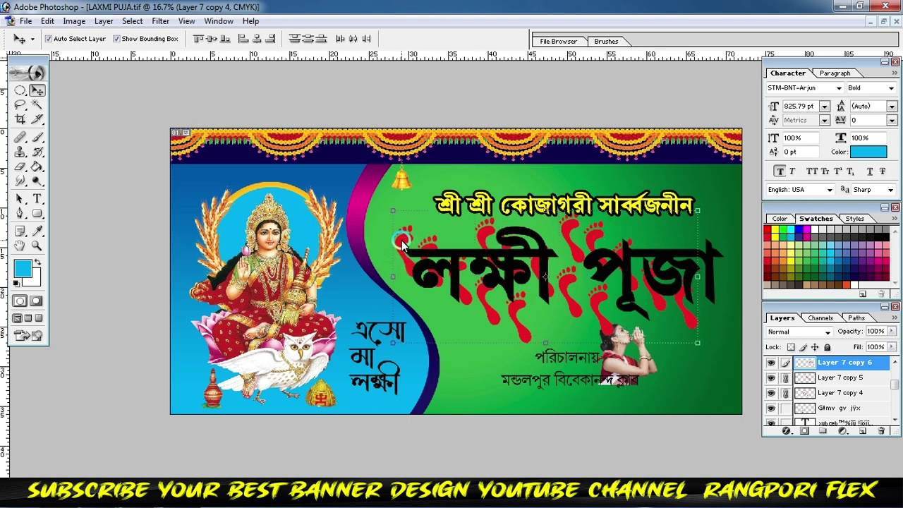
key("ctrl+e")
left_click(646, 316)
left_click_drag(590, 313, 626, 391)
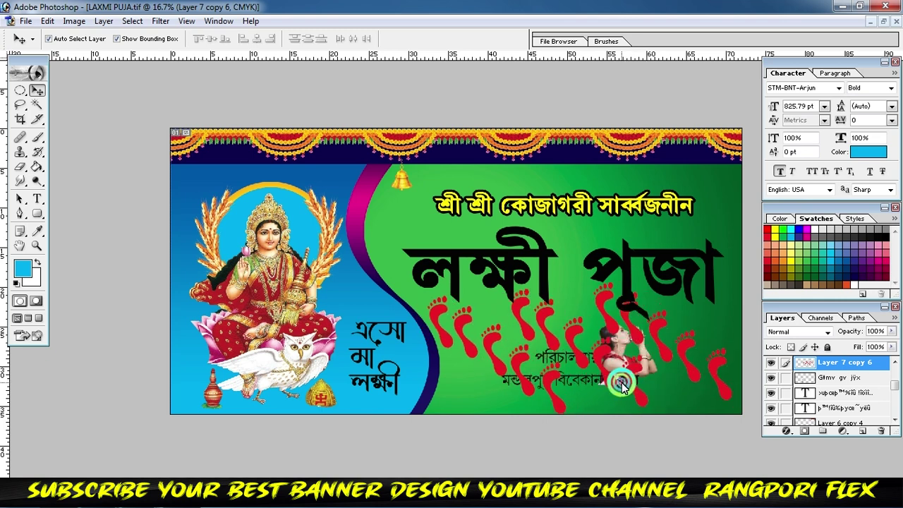
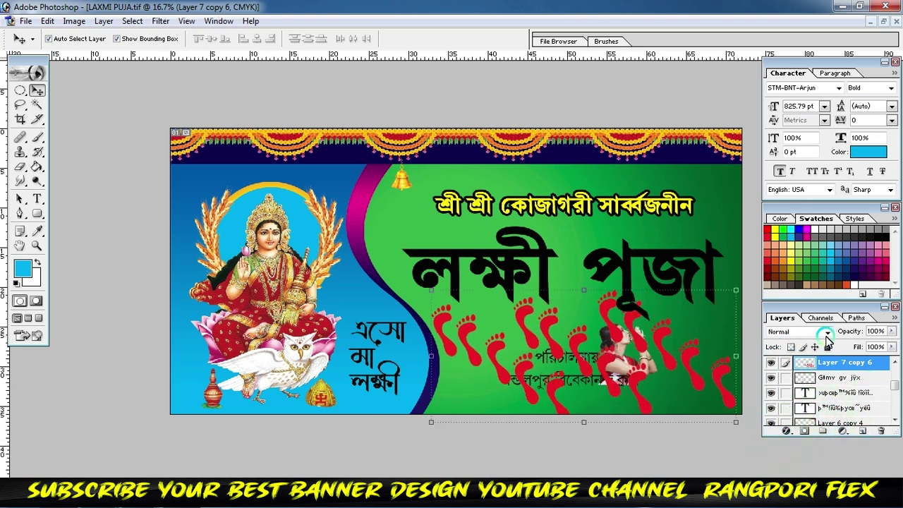
Step: Set the footprint layer to Overlay, shrink it to about 86% and move it onto the title
left_click(827, 333)
left_click(802, 222)
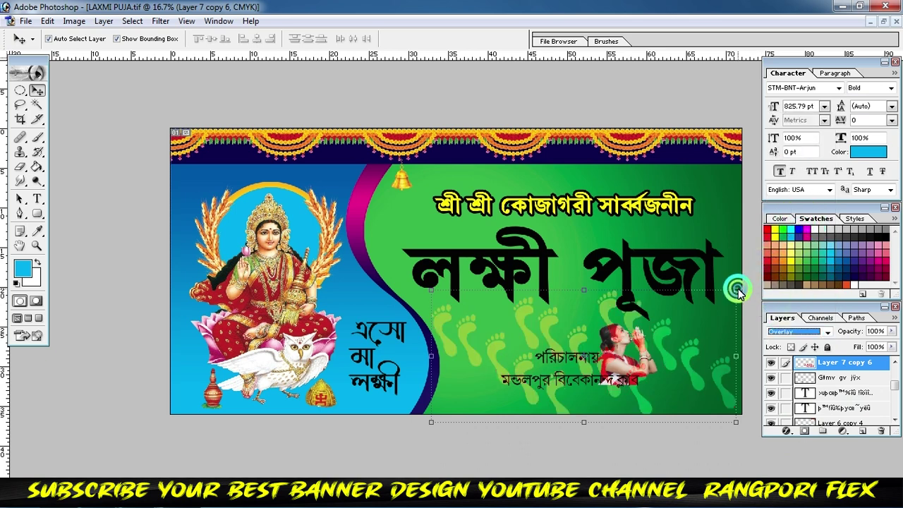
left_click_drag(738, 290, 716, 300)
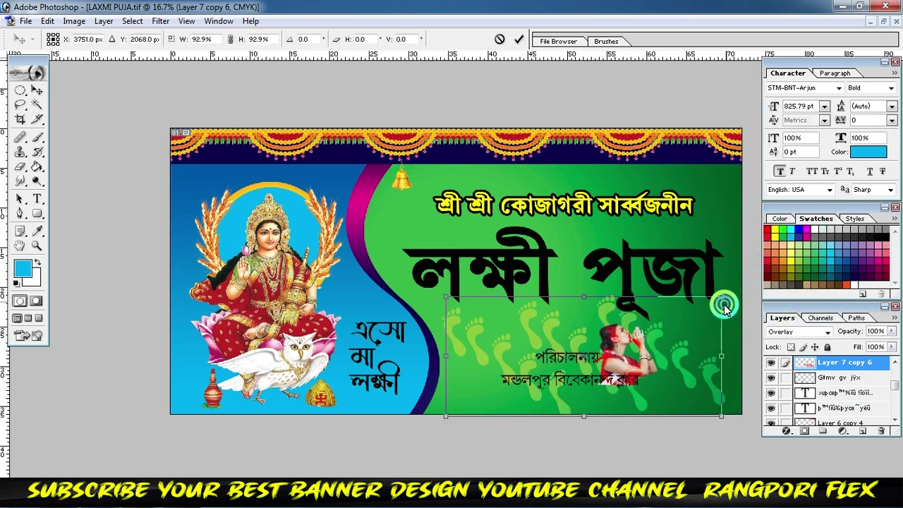
left_click(519, 44)
mouse_move(666, 358)
left_mouse_down()
mouse_move(588, 275)
mouse_move(642, 279)
left_mouse_up()
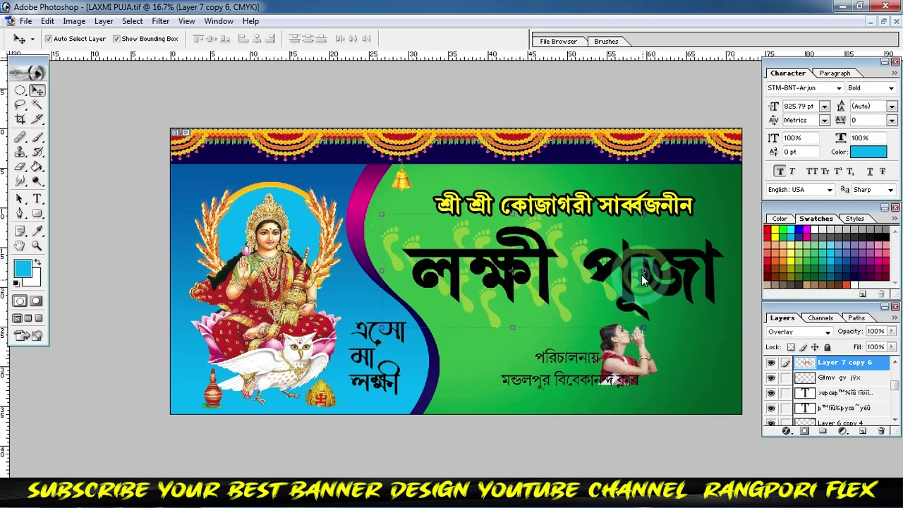
Step: Shrink the footprints further to about 82% and shift them left behind the title
key("ctrl+t")
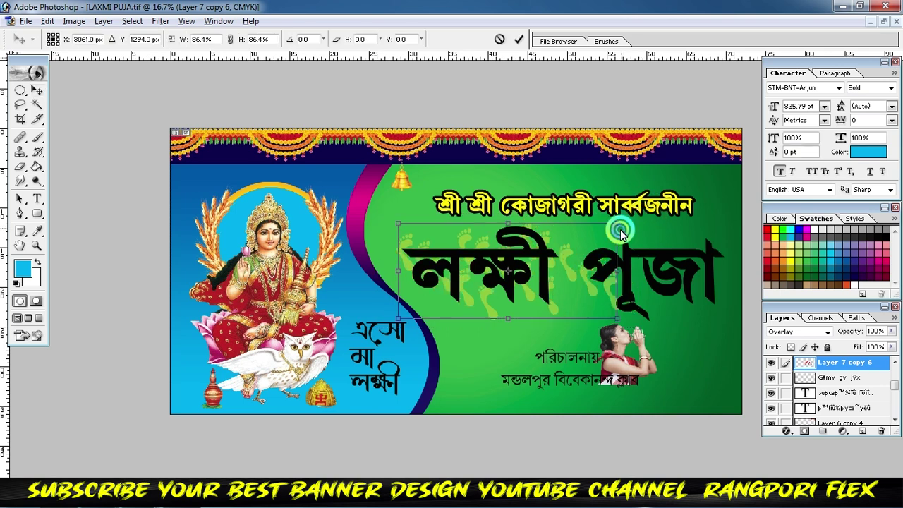
left_click_drag(644, 328, 616, 318)
left_click(519, 38)
left_click_drag(583, 283, 554, 276)
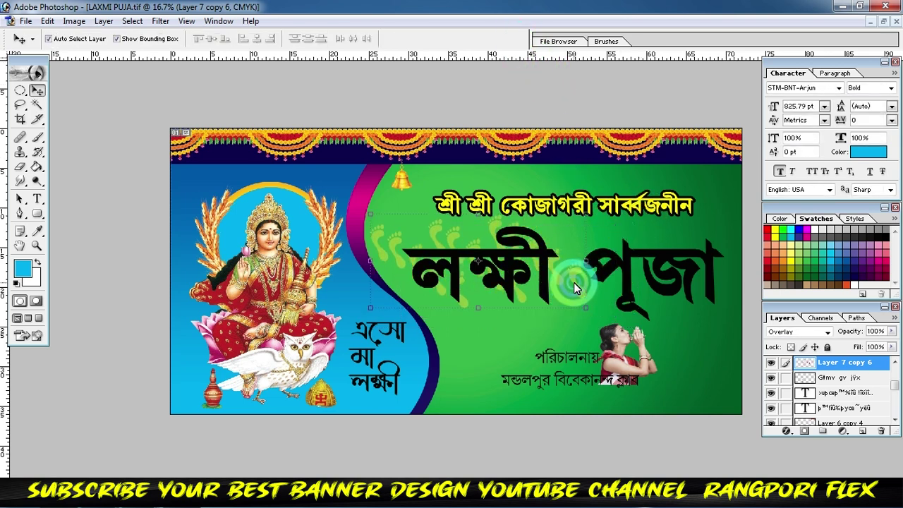
Step: Duplicate the footprints to the right and flip the copy horizontally into place
left_click_drag(574, 283, 701, 282, "alt")
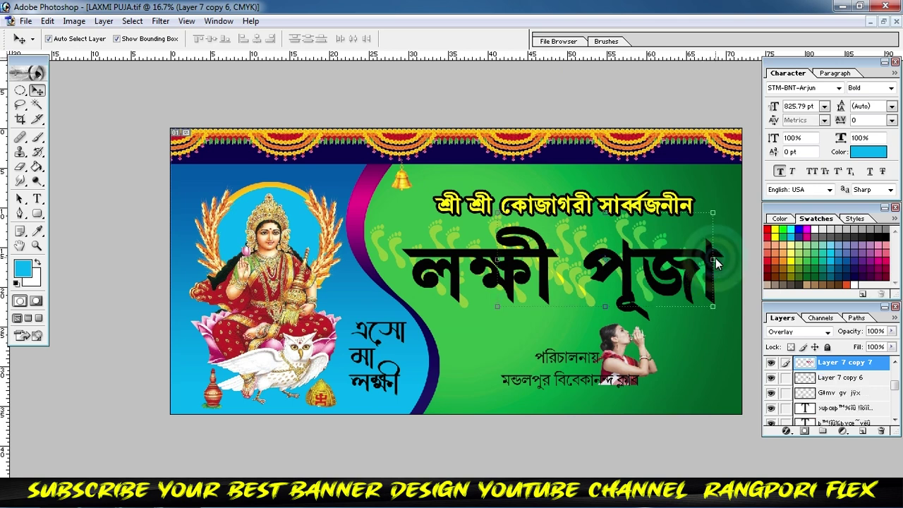
key("ctrl+t")
right_click(716, 259)
left_click(753, 415)
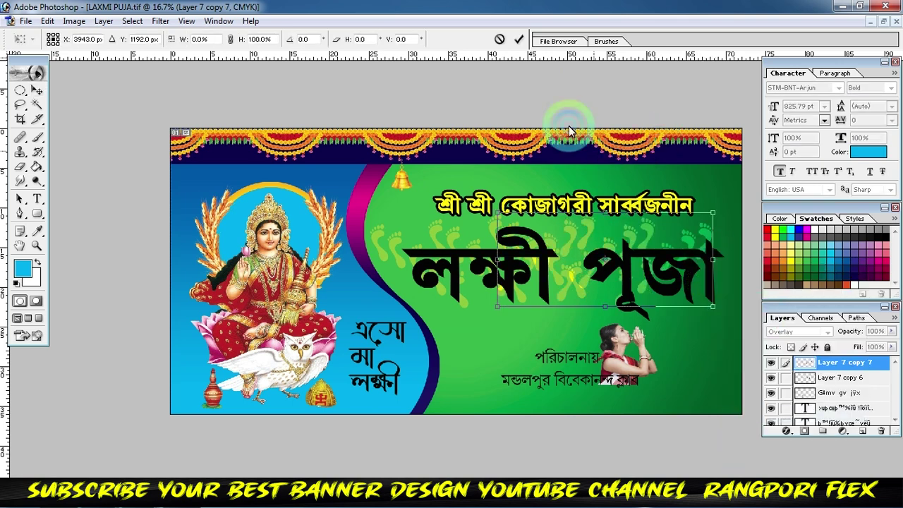
left_click(520, 38)
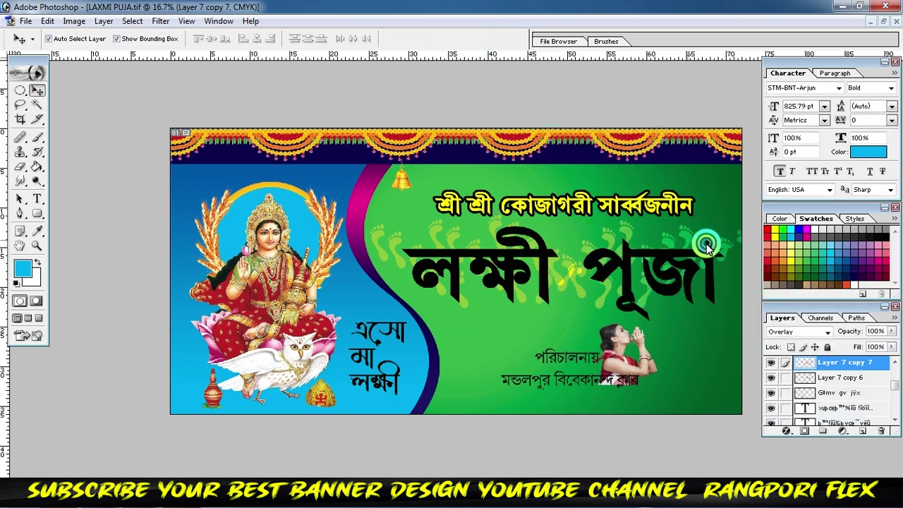
mouse_move(707, 244)
left_mouse_down()
mouse_move(713, 233)
mouse_move(684, 241)
left_mouse_up()
Step: Replace the extra footprint copy with one placed lower right, and move the small heading up-right
key("Delete")
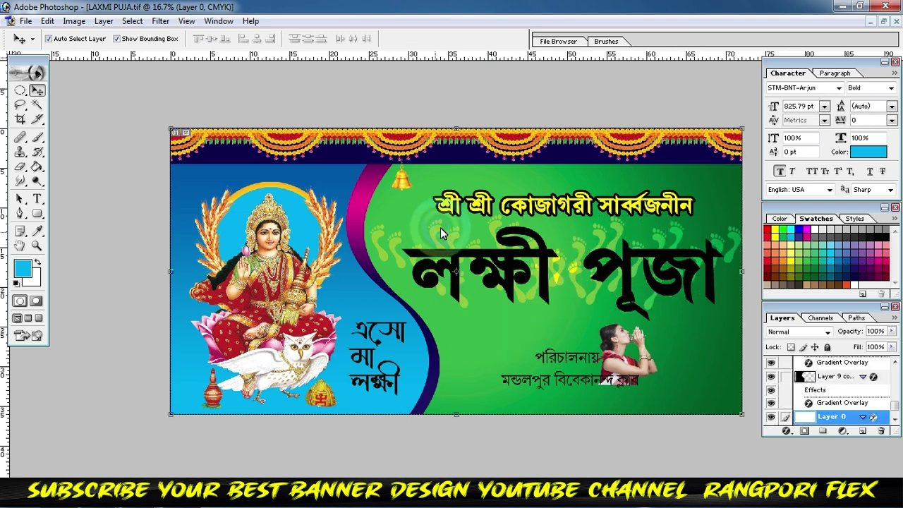
mouse_move(420, 214)
left_mouse_down()
mouse_move(609, 258)
mouse_move(618, 269)
left_mouse_up()
left_click_drag(650, 200, 673, 189)
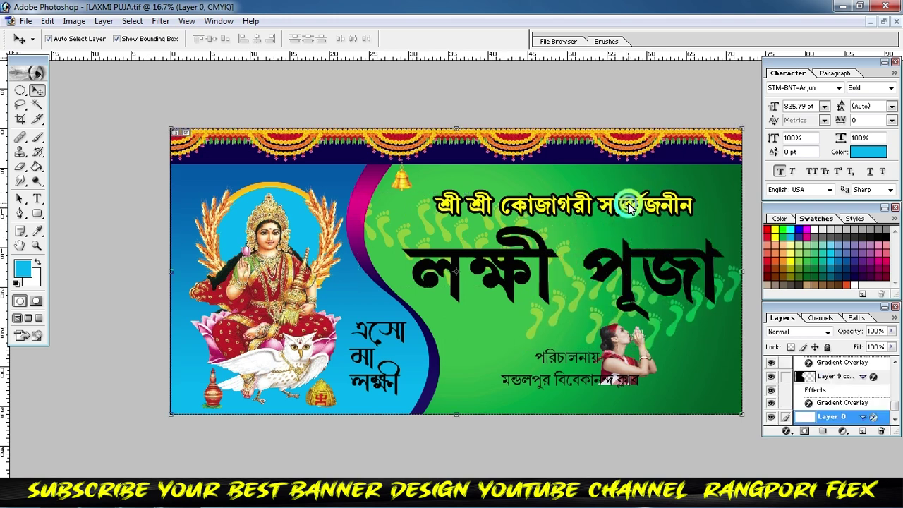
Step: Nudge the big লক্ষী পূজা title slightly right and down, and bring up its layer effects
left_click(612, 267)
left_click_drag(616, 259, 623, 263)
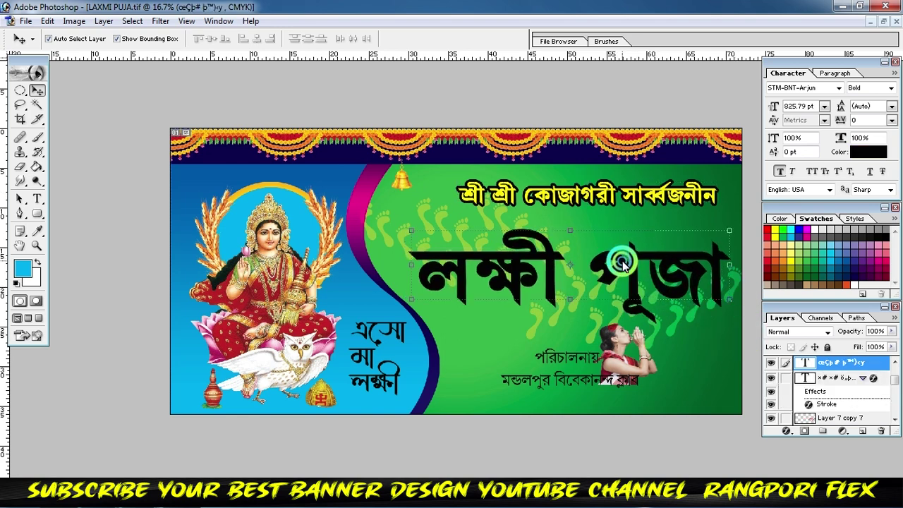
left_click(39, 198)
left_click(789, 433)
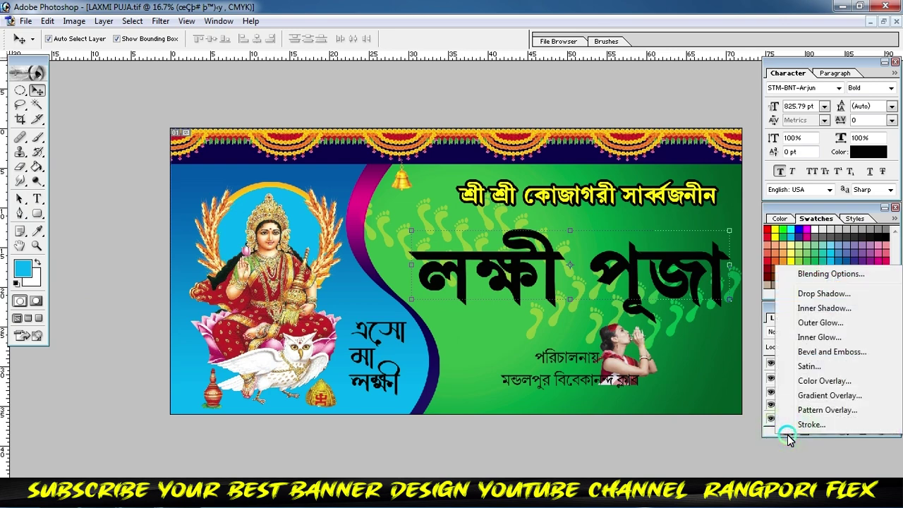
Step: Add a Gradient Overlay to the title with a bright yellow start colour
left_click(819, 397)
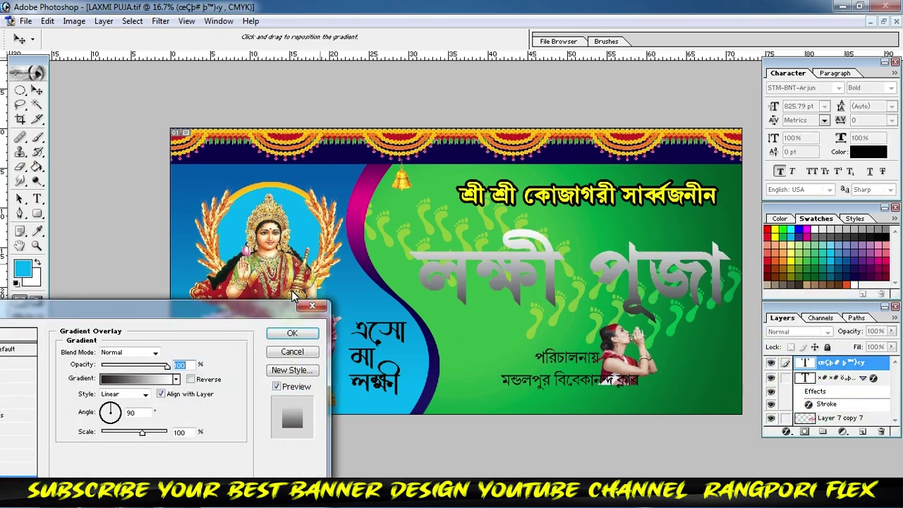
left_click(152, 385)
left_click_drag(161, 421, 179, 421)
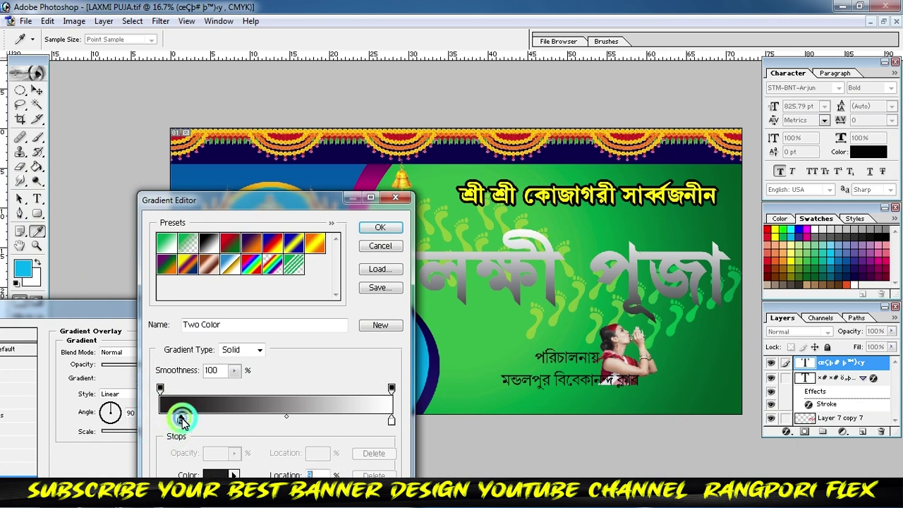
left_click(785, 268)
left_click(362, 418)
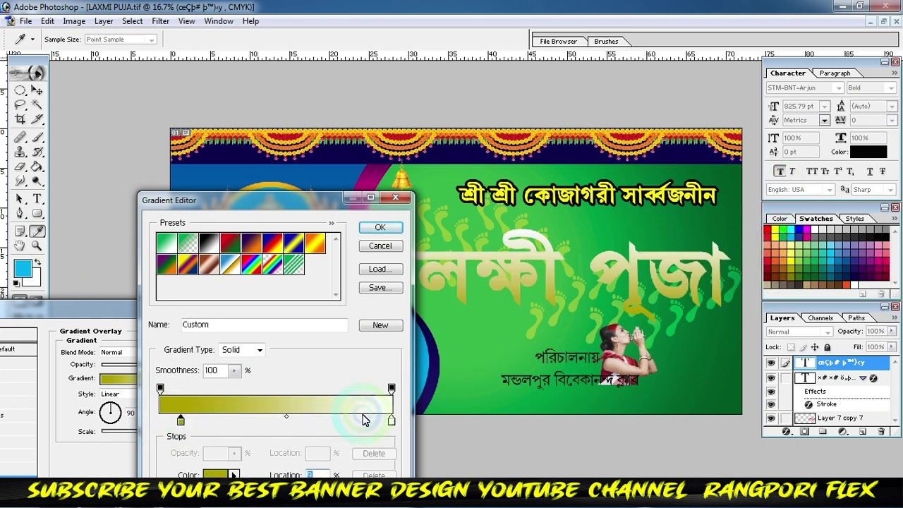
left_click(788, 263)
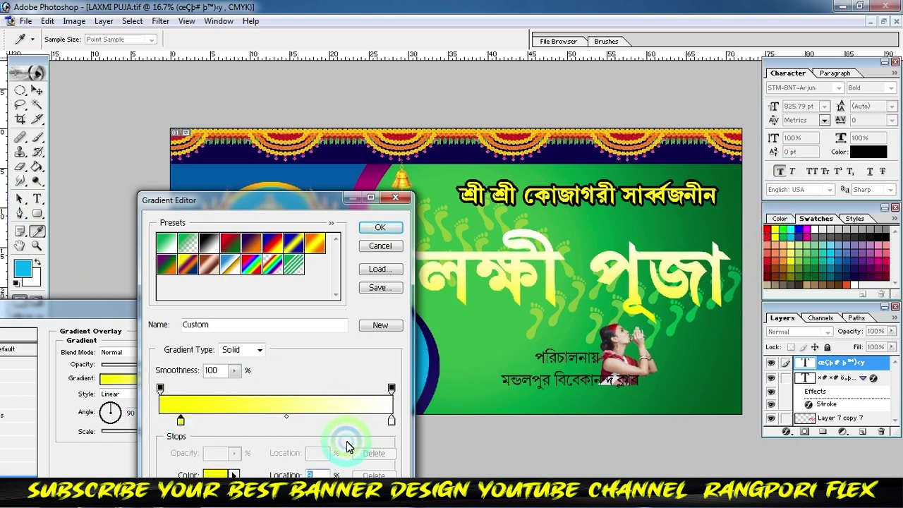
Step: Set the gradient's end stop, trying red and orange before settling on white
left_click(391, 421)
left_click_drag(346, 429, 262, 426)
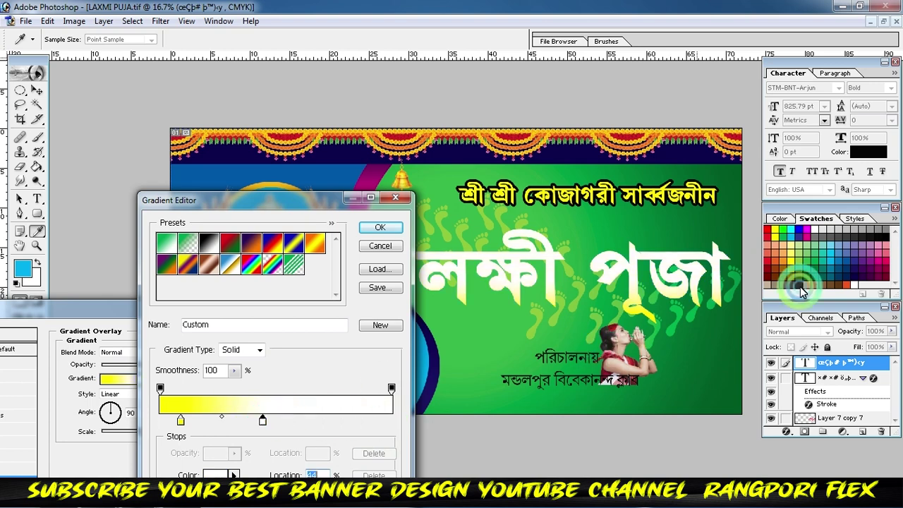
left_click(776, 263)
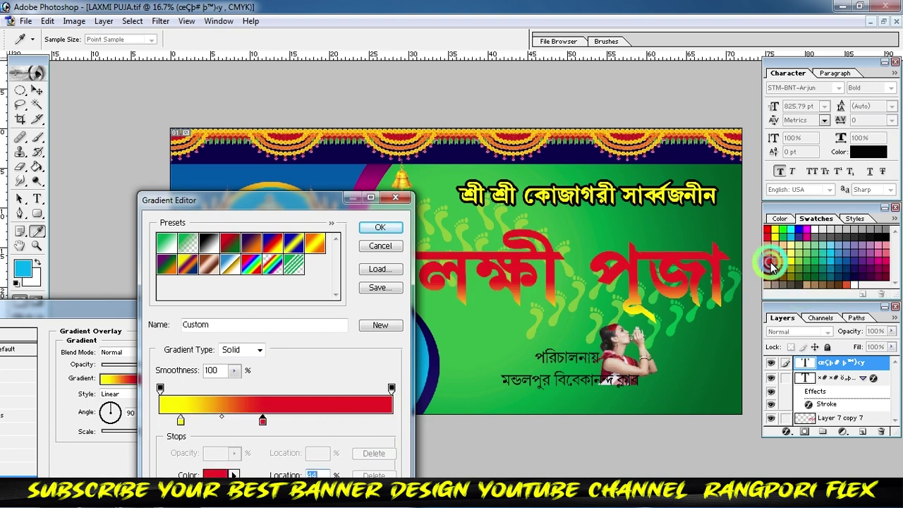
left_click(262, 420)
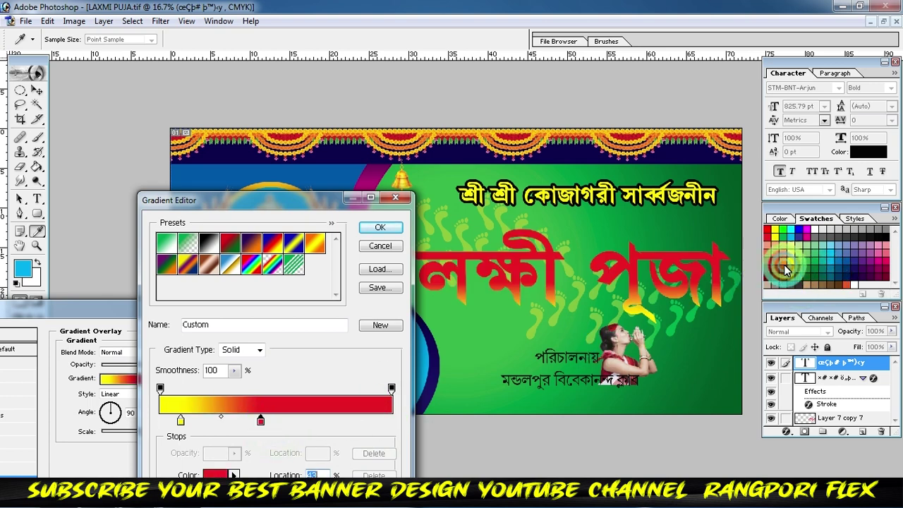
left_click(772, 262)
left_click(322, 401)
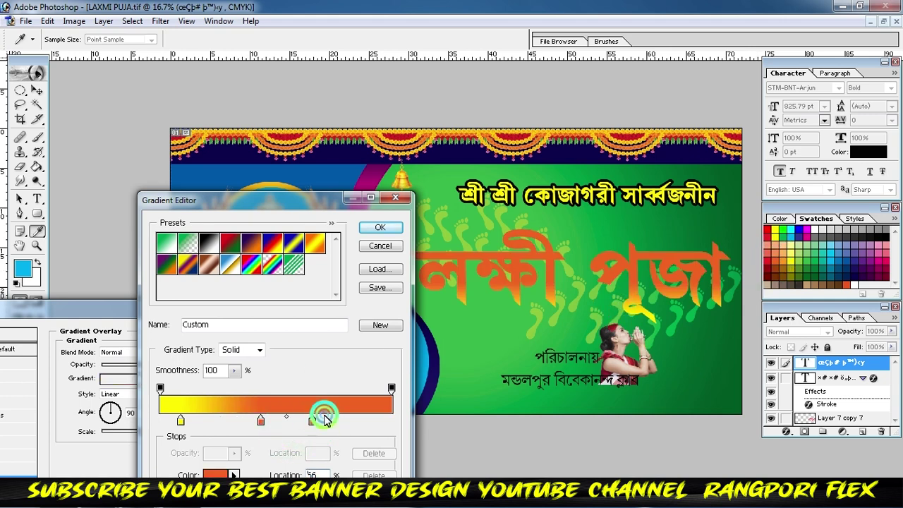
double_click(321, 421)
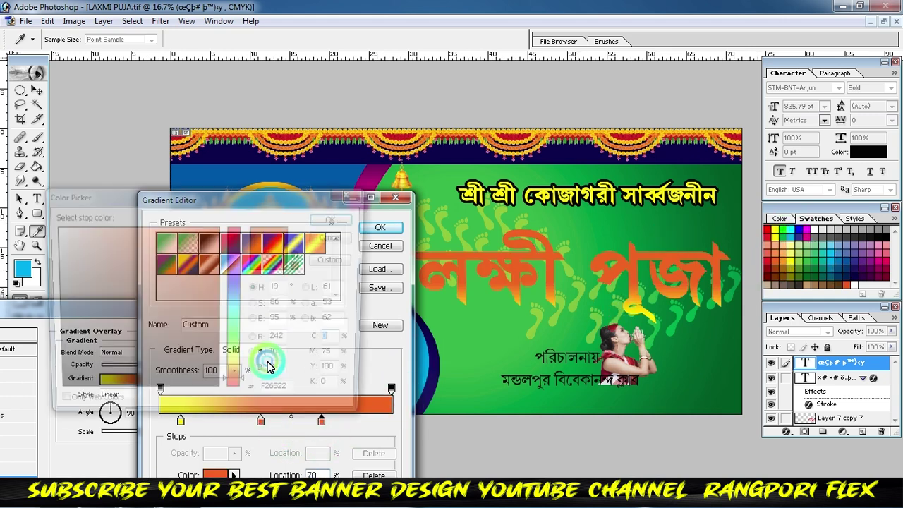
left_click_drag(218, 242, 51, 227)
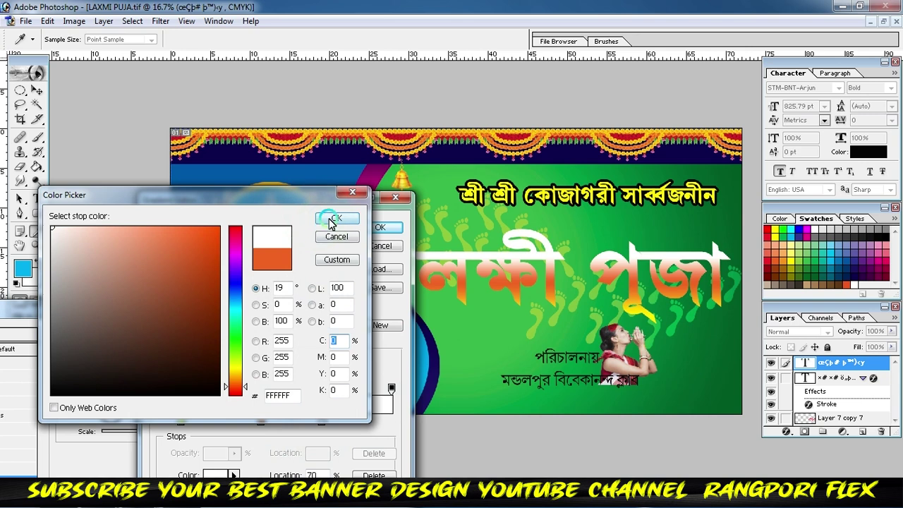
left_click(332, 221)
Step: Add orange colour stops to the gradient and confirm it
left_click(260, 421)
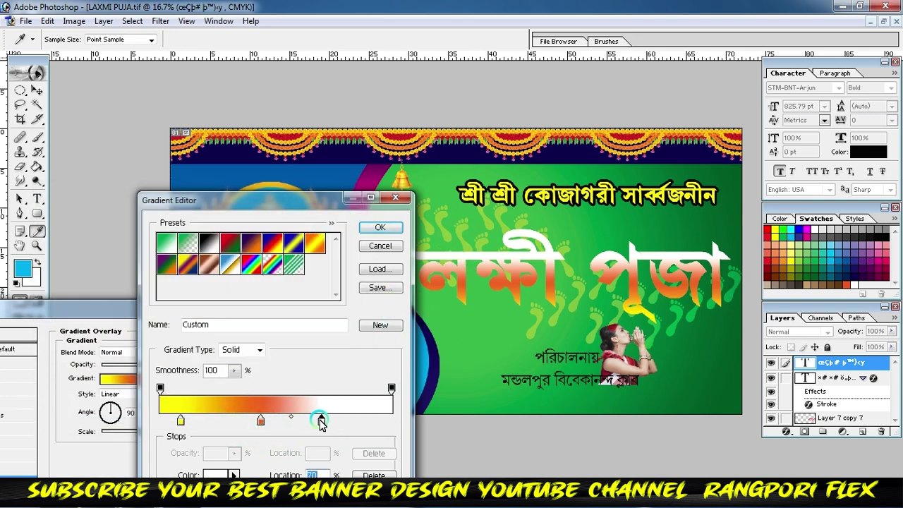
left_click_drag(258, 421, 237, 421)
left_click(380, 421)
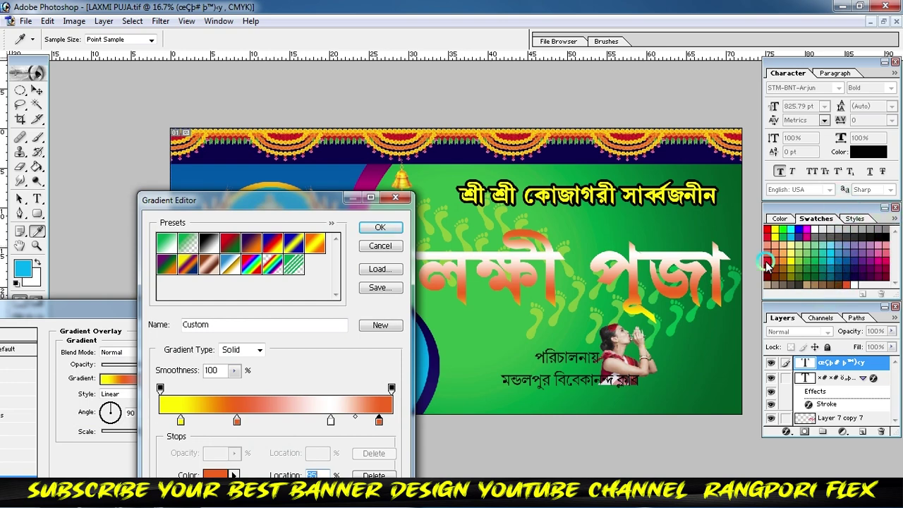
left_click(381, 227)
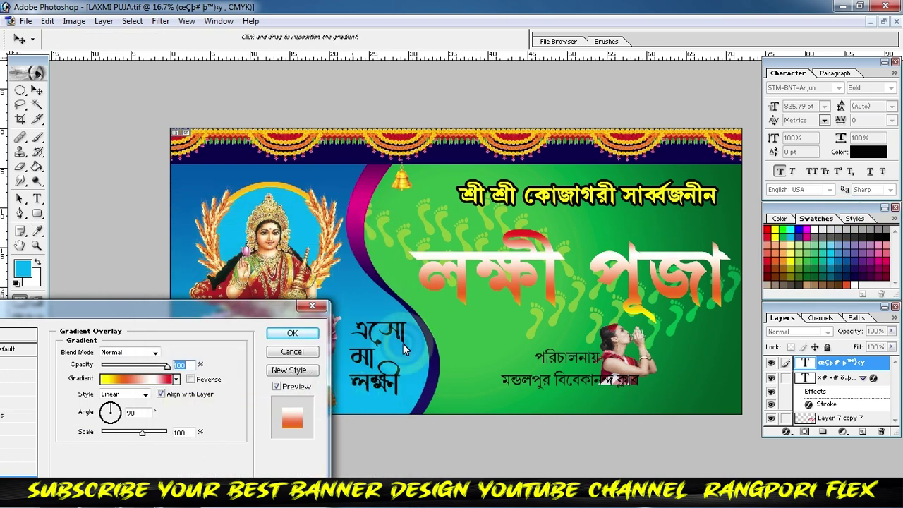
Step: Add another colour stop near 62% and confirm the revised gradient
left_click(161, 380)
left_click(332, 422)
left_click_drag(332, 422, 305, 422)
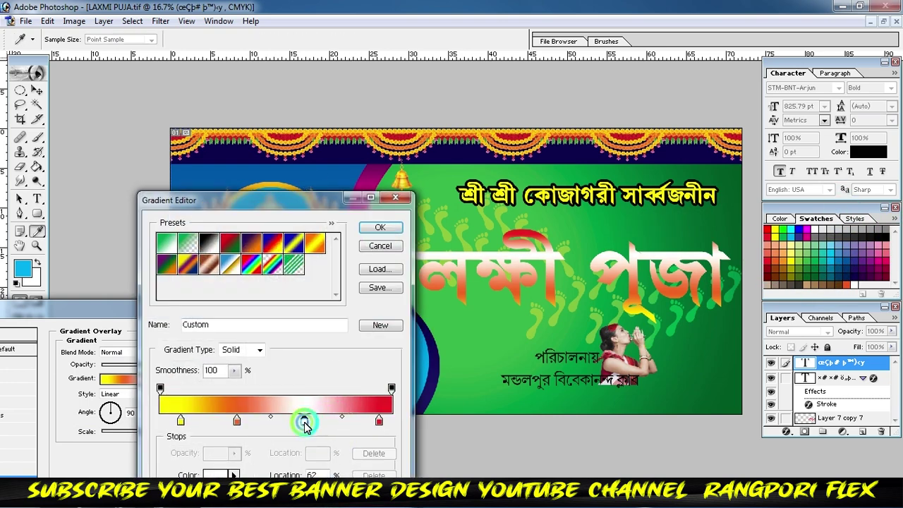
left_click(236, 422)
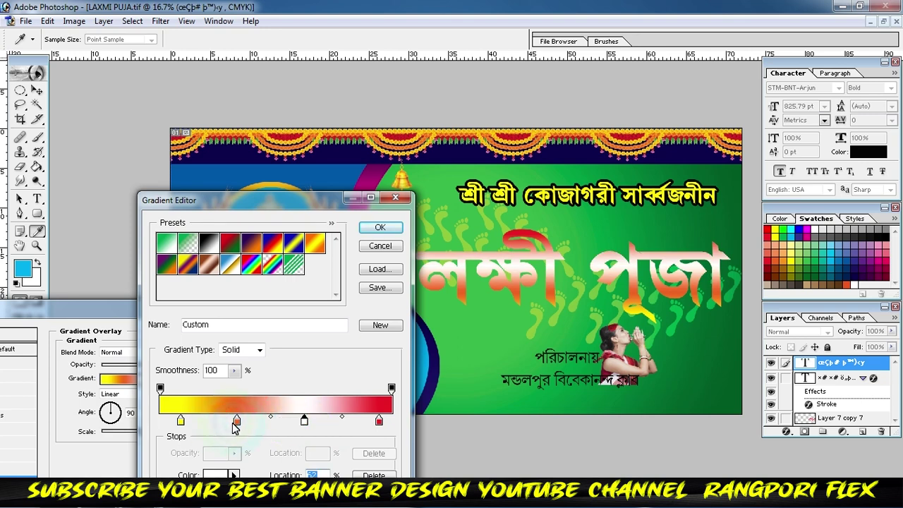
left_click(380, 228)
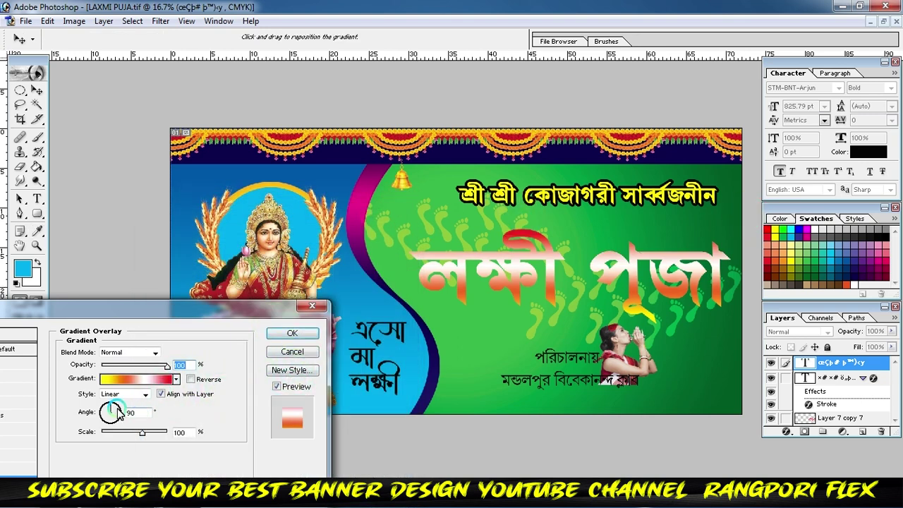
Step: Set the gradient to Linear at 35° with 77% scale and apply it
left_click(119, 413)
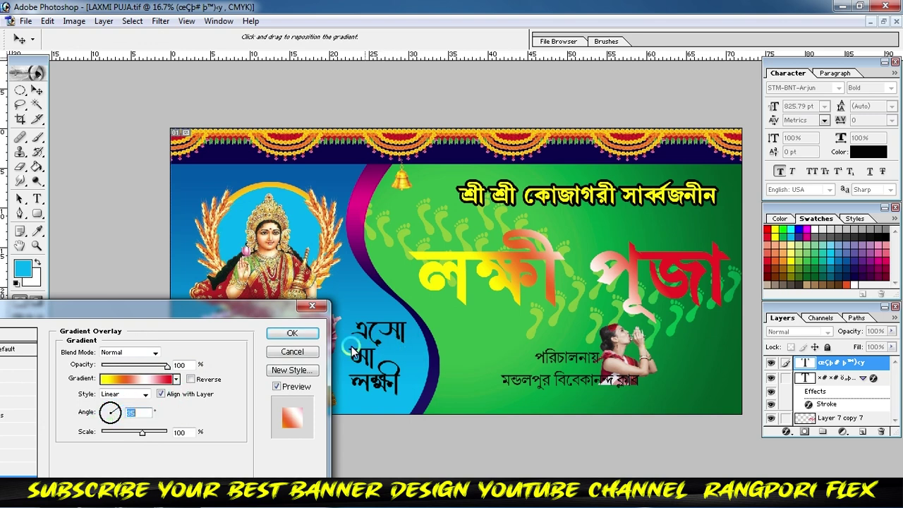
left_click_drag(143, 437, 131, 432)
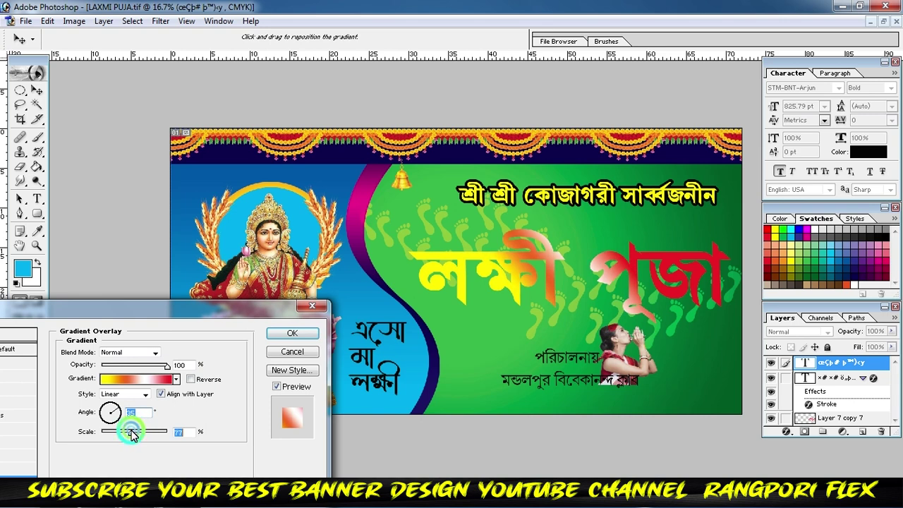
left_click(292, 335)
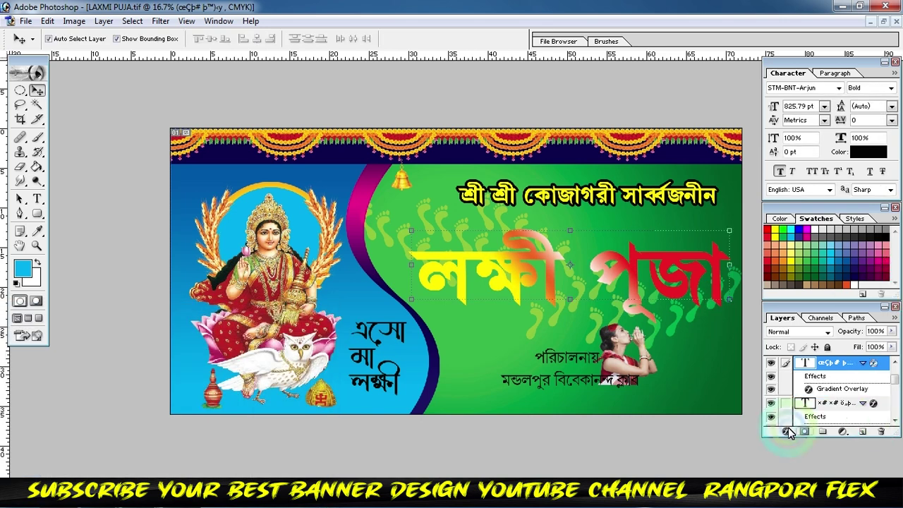
Step: Duplicate the title layer and open Layer Style for the lower copy
left_click_drag(630, 281, 628, 271)
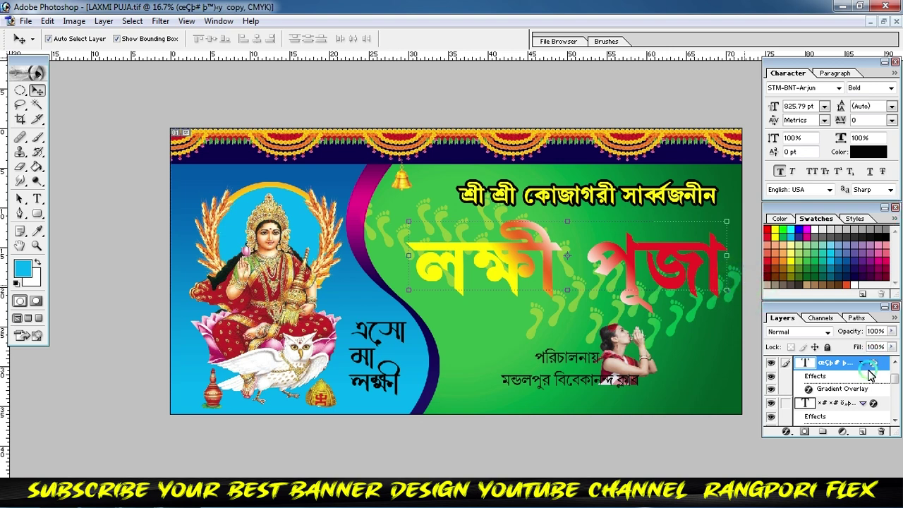
left_click(829, 405)
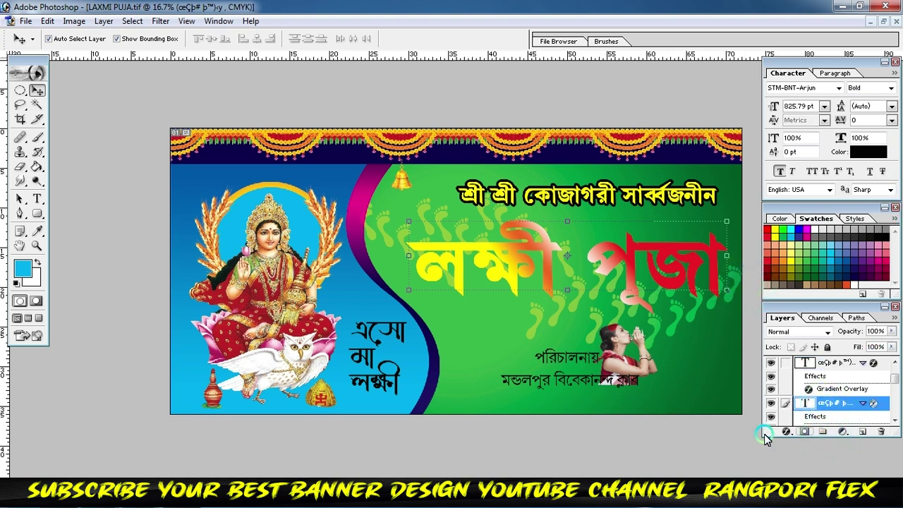
left_click(785, 431)
left_click(815, 396)
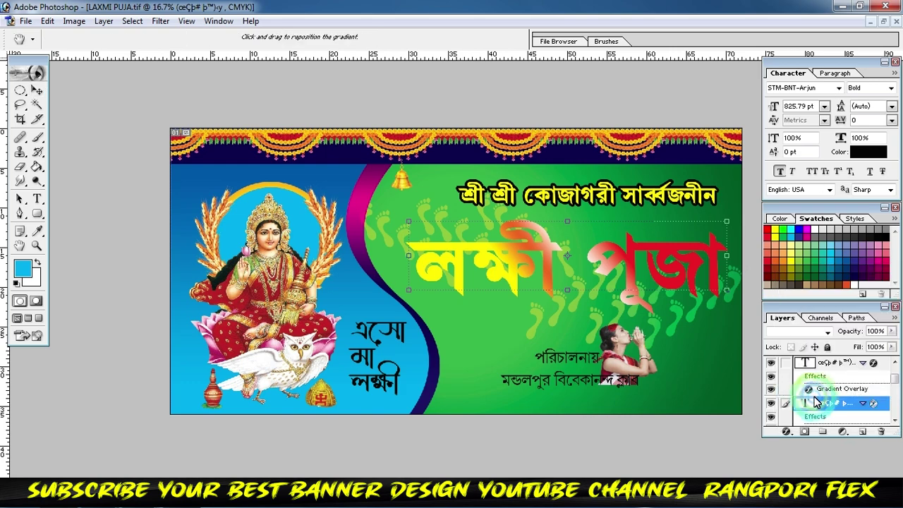
left_click_drag(113, 308, 225, 252)
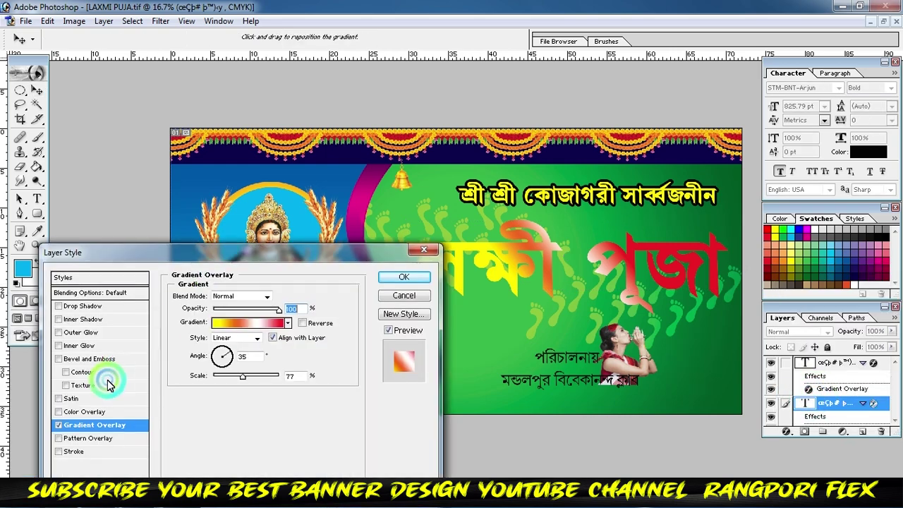
Step: Replace the lower title's Gradient Overlay with a black Color Overlay
left_click(59, 425)
left_click(97, 419)
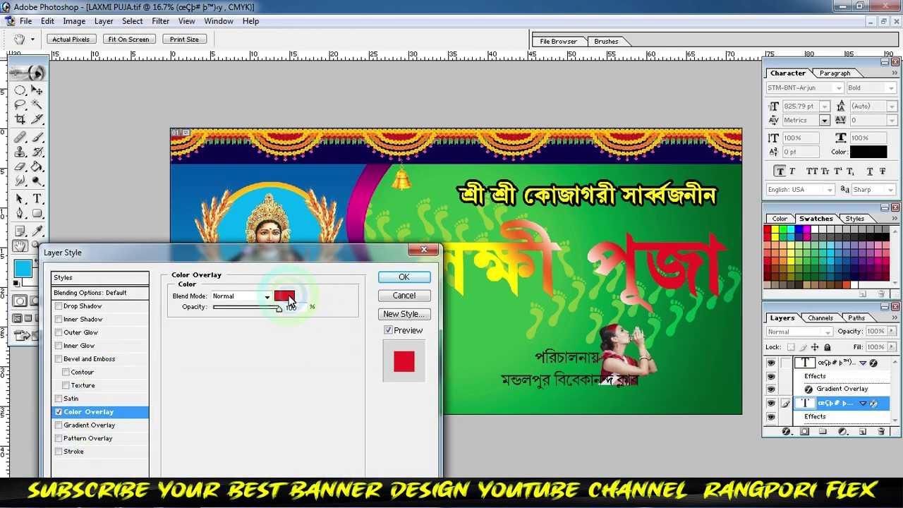
left_click(286, 296)
left_click(200, 384)
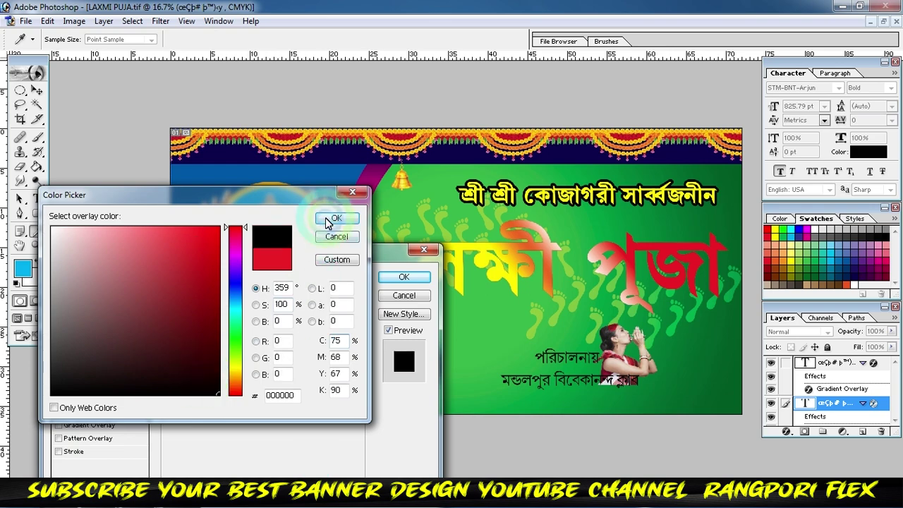
left_click(332, 218)
left_click(406, 278)
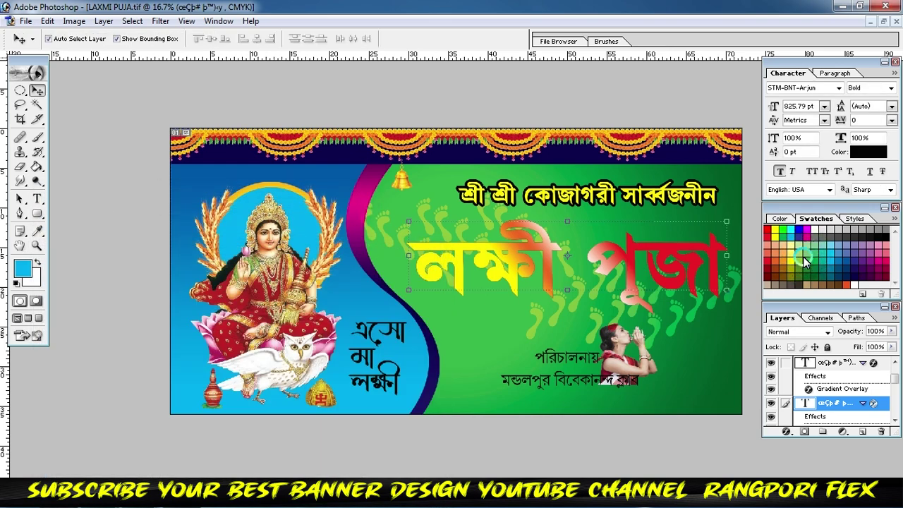
Step: Nudge the black title copy down three Shift-steps to form an offset shadow
key("shift+Down")
key("shift+Down")
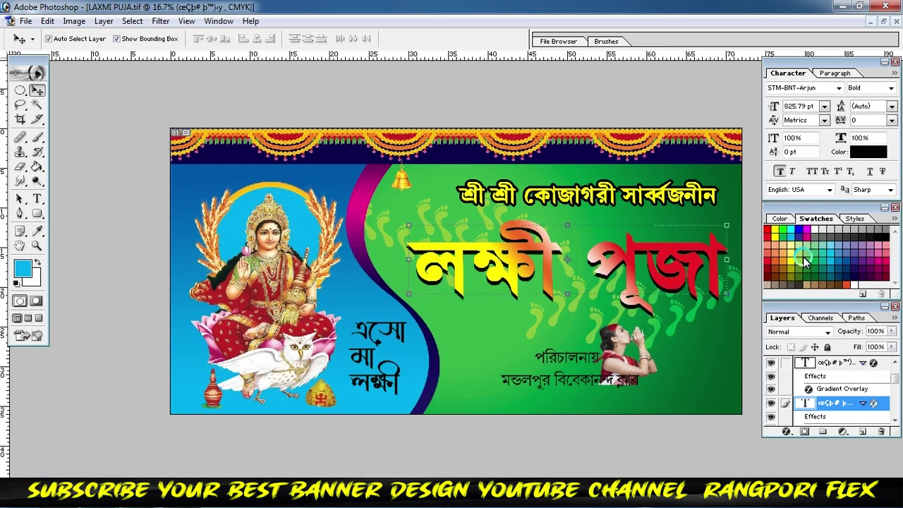
key("shift+Down")
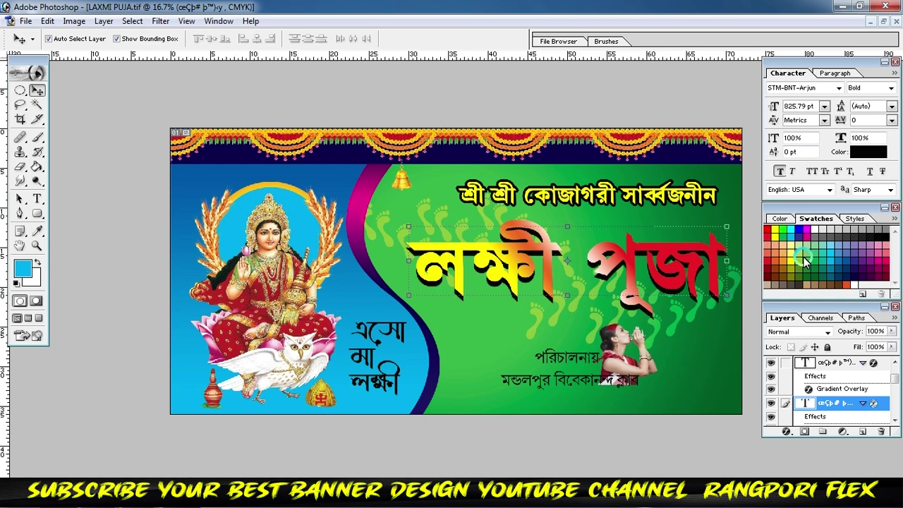
key("shift+Down")
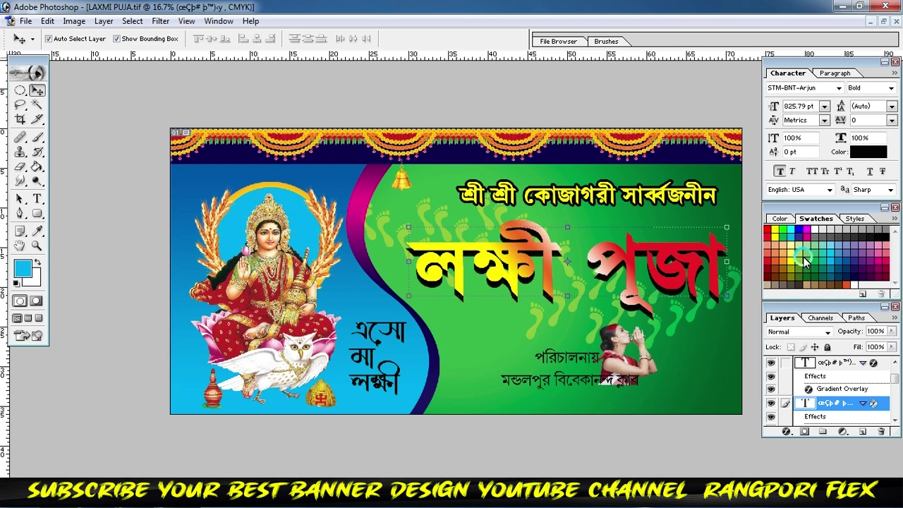
key("ctrl+plus")
key("ctrl+plus")
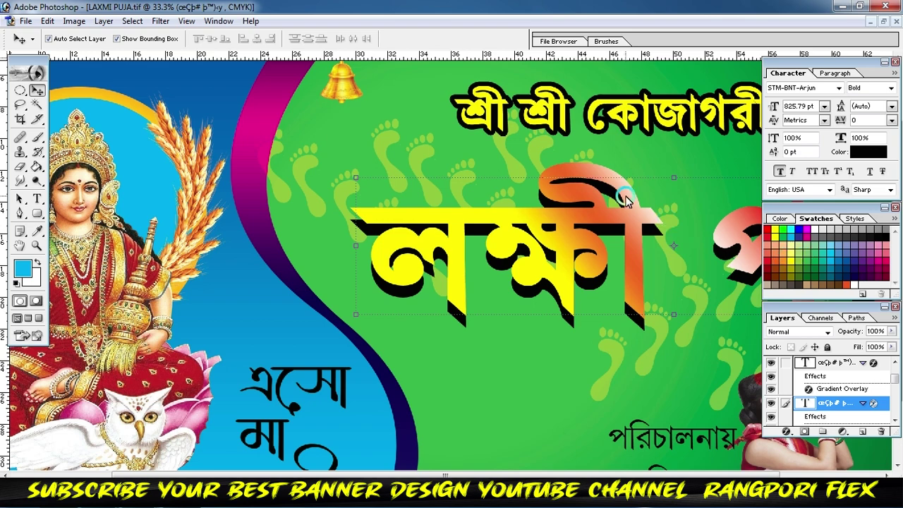
Step: Give the top gradient title layer a black Stroke outline
key("ctrl+j")
key("shift+Up")
key("shift+Up")
key("shift+Up")
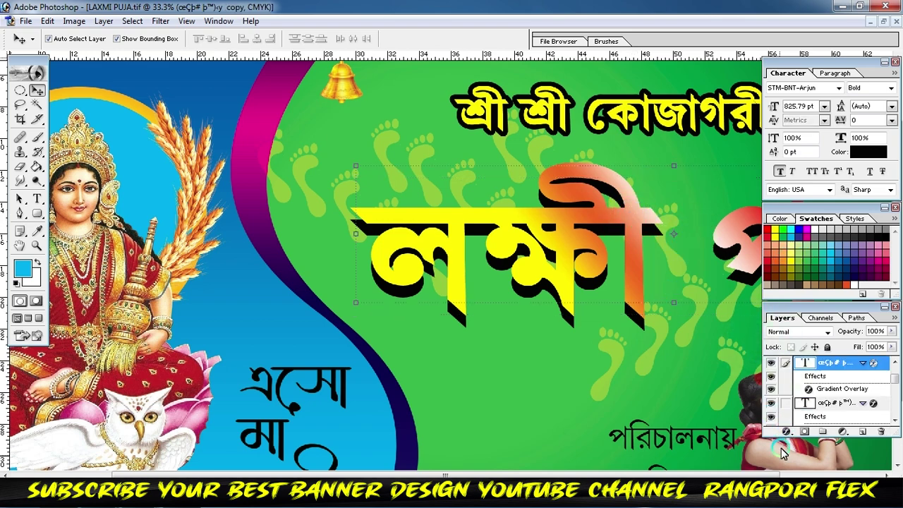
left_click(785, 434)
left_click(795, 426)
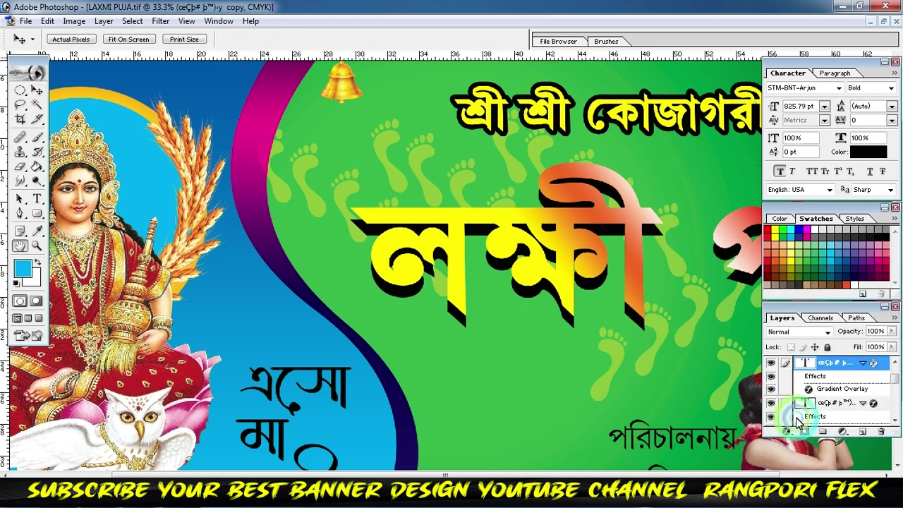
left_click(203, 372)
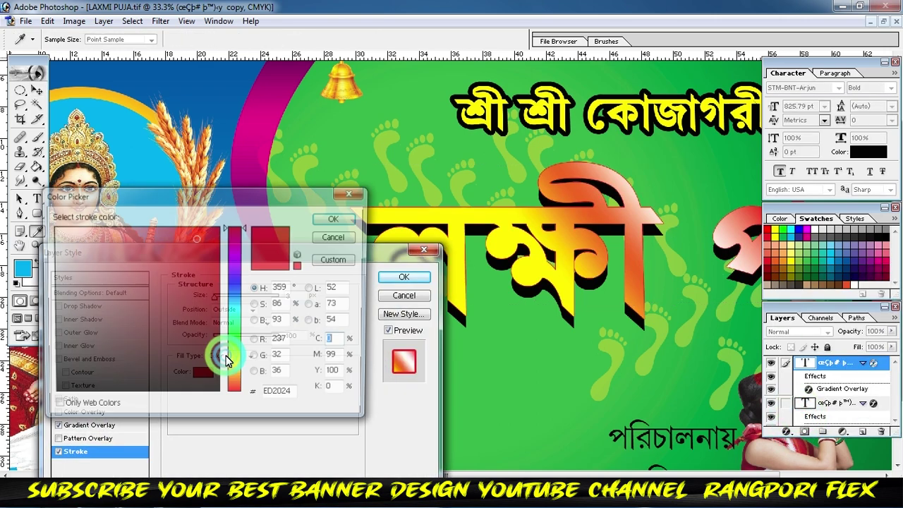
left_click(218, 393)
left_click(338, 221)
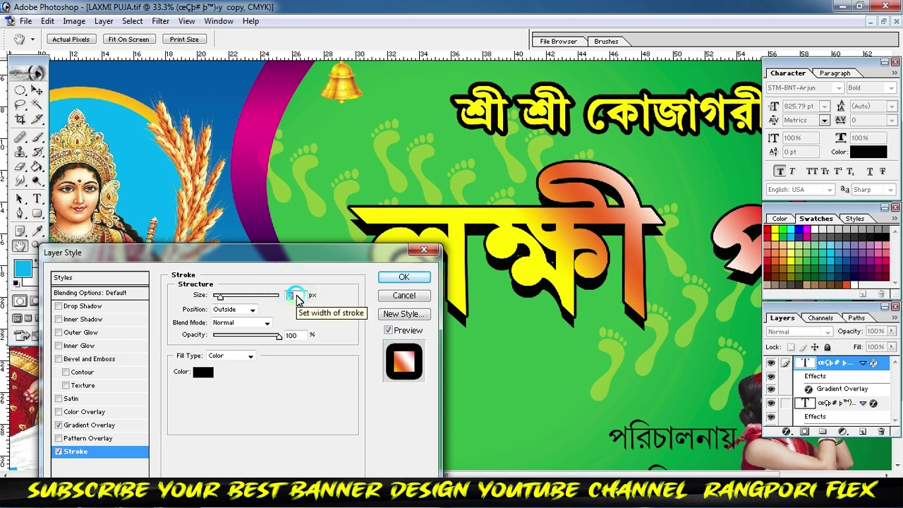
Step: Apply the black stroke and nudge the gradient title up and left over its black shadow
left_click(406, 277)
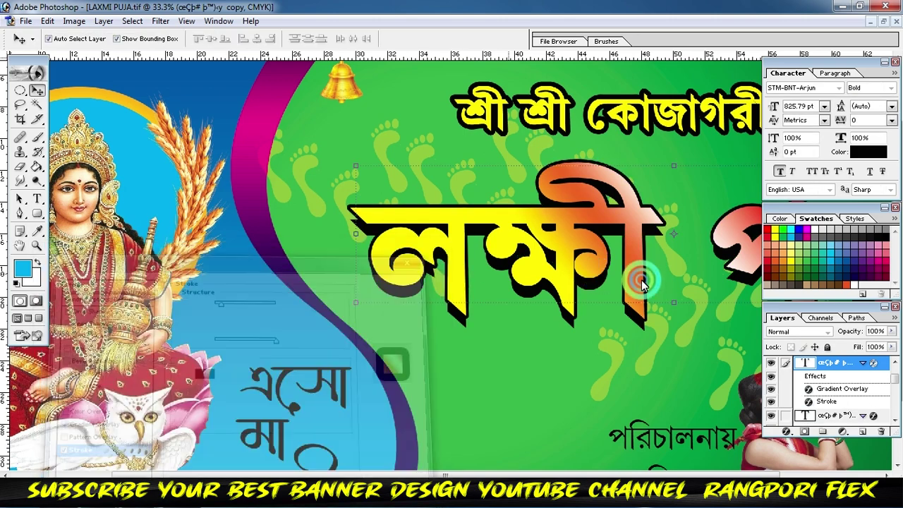
key("ctrl+minus")
key("ctrl+minus")
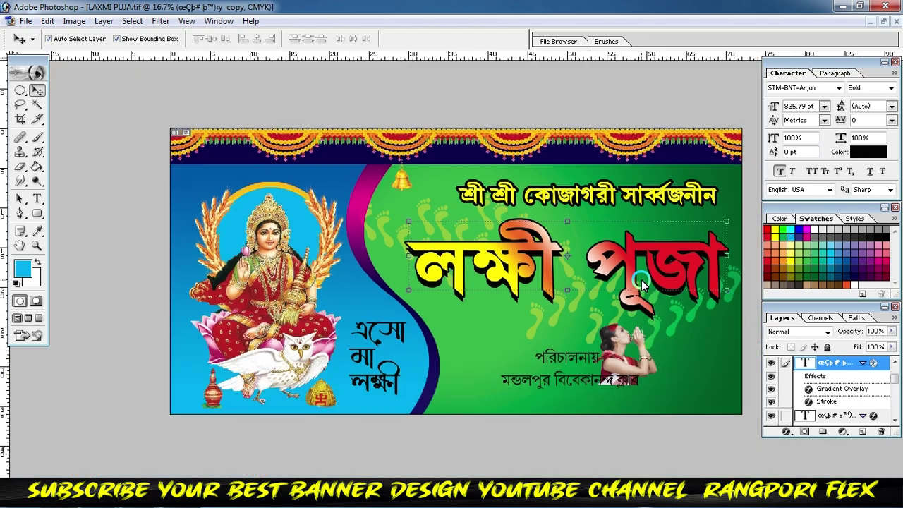
key("Up")
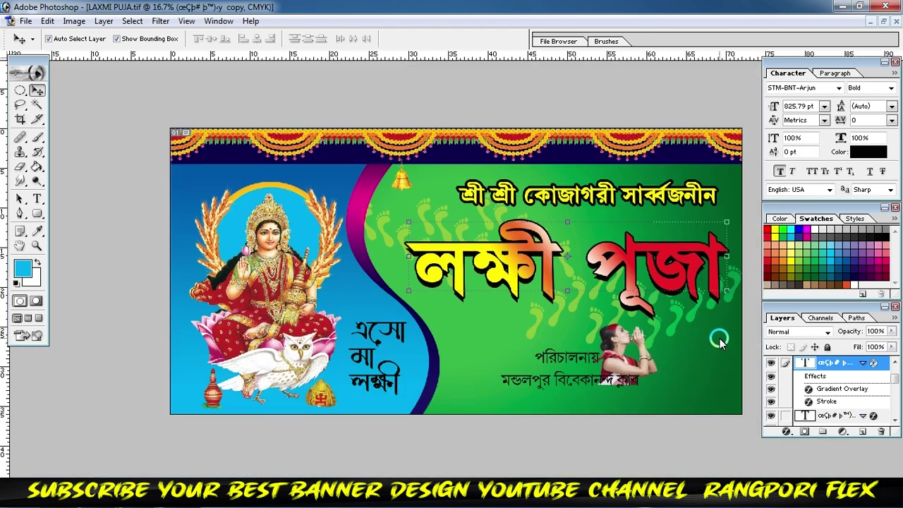
key("Up")
key("Up")
key("Up")
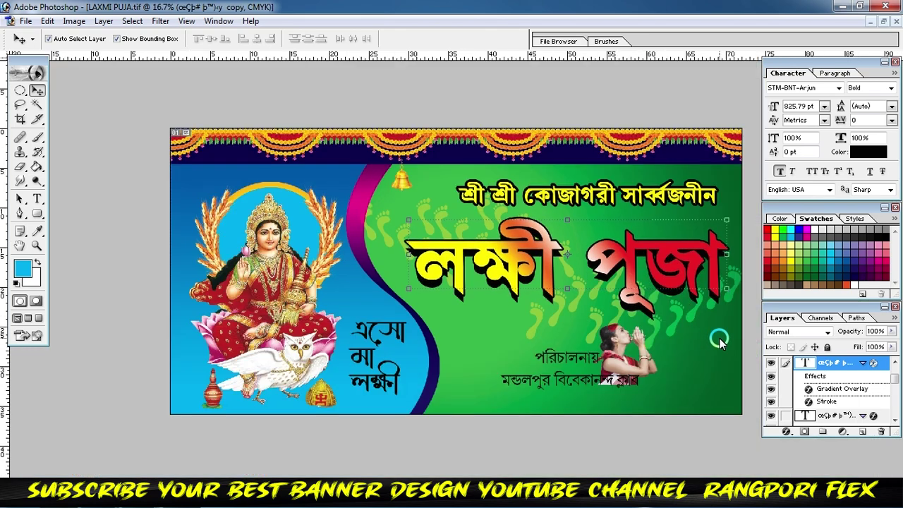
key("Left")
key("Left")
key("Left")
key("Left")
key("Left")
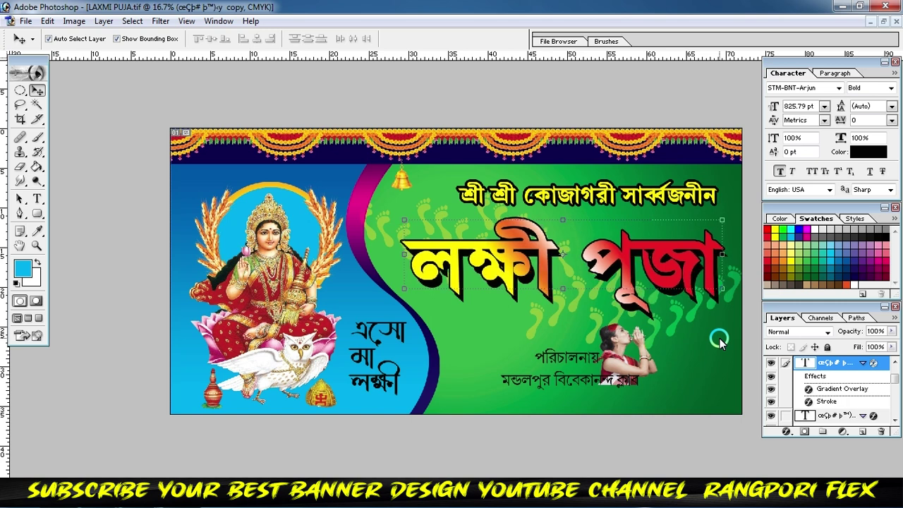
key("Left")
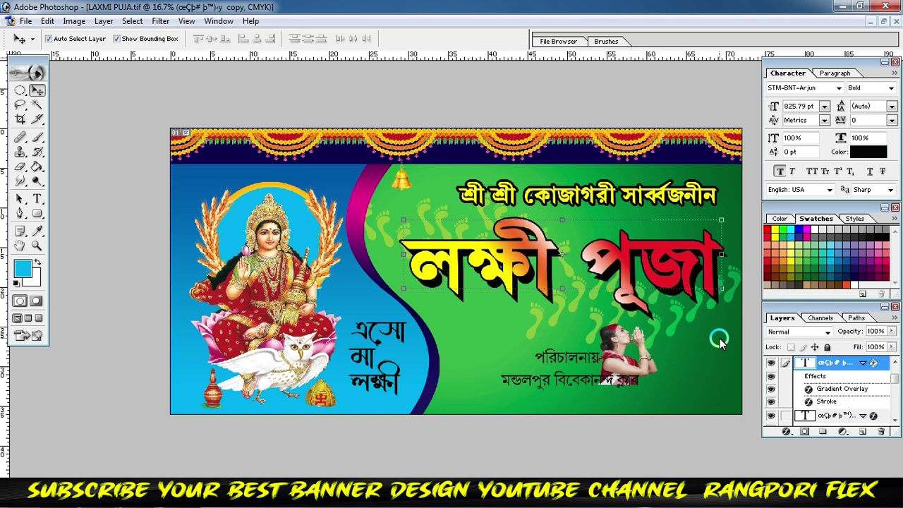
key("Down")
key("Down")
key("Down")
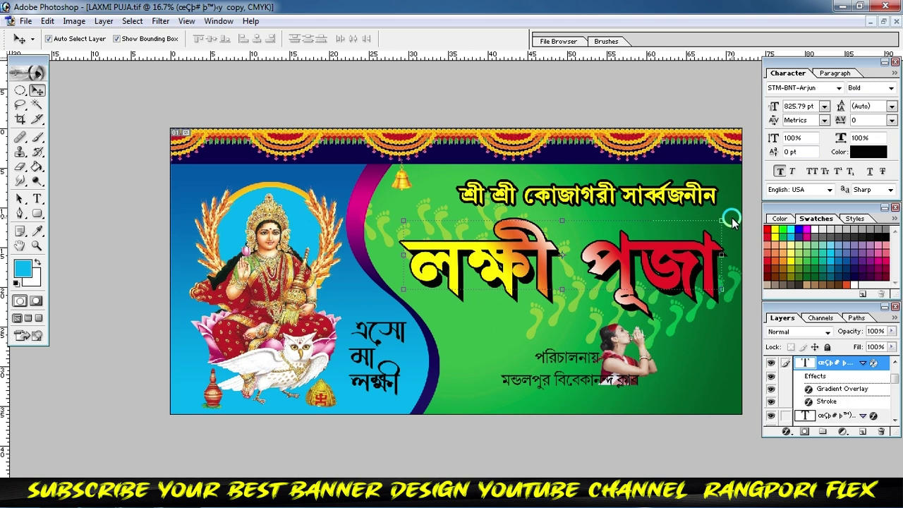
Step: Recolour the top heading text white
left_click(508, 195)
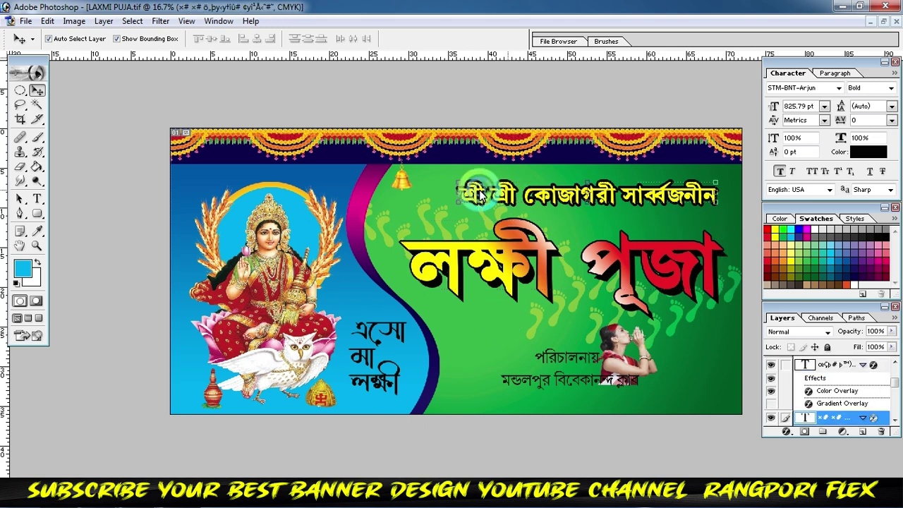
left_click(37, 202)
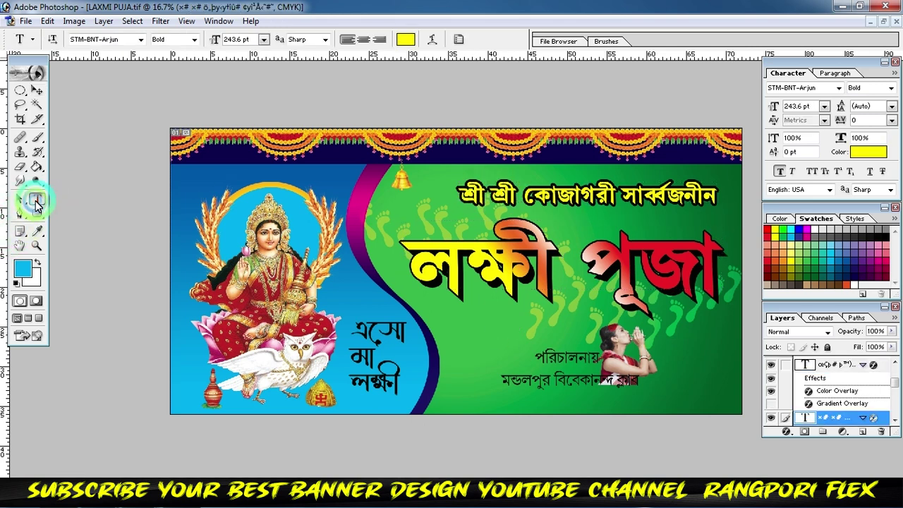
triple_click(515, 201)
left_click(406, 39)
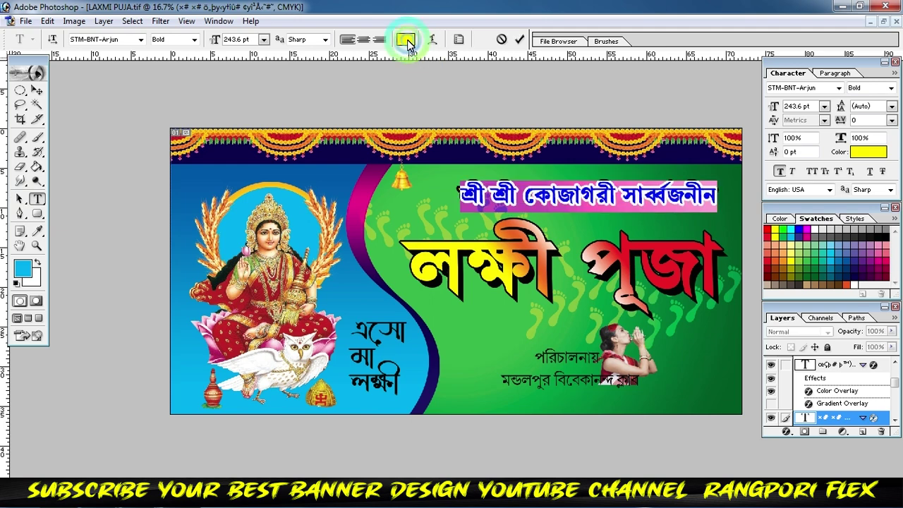
left_click_drag(141, 236, 52, 229)
left_click(335, 219)
left_click(520, 39)
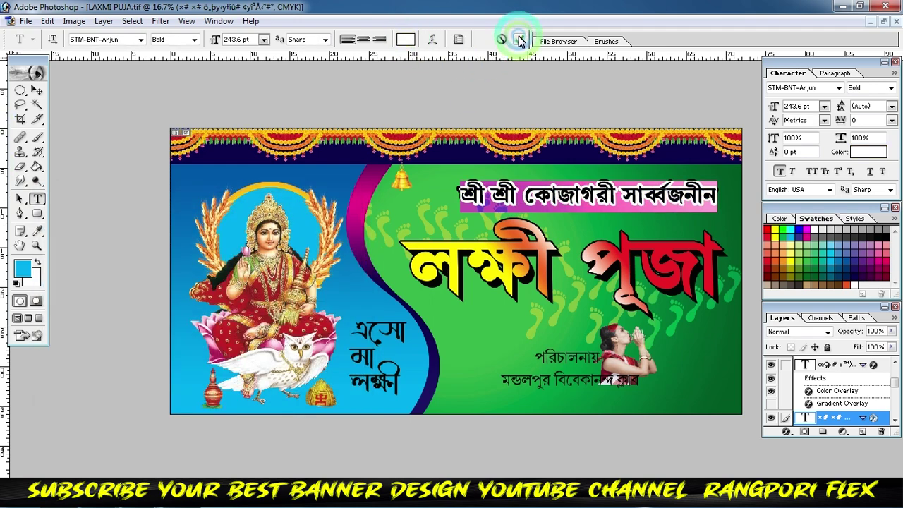
Step: Scale the top heading to about 83% and move it left and down
left_click(37, 90)
left_click(708, 190)
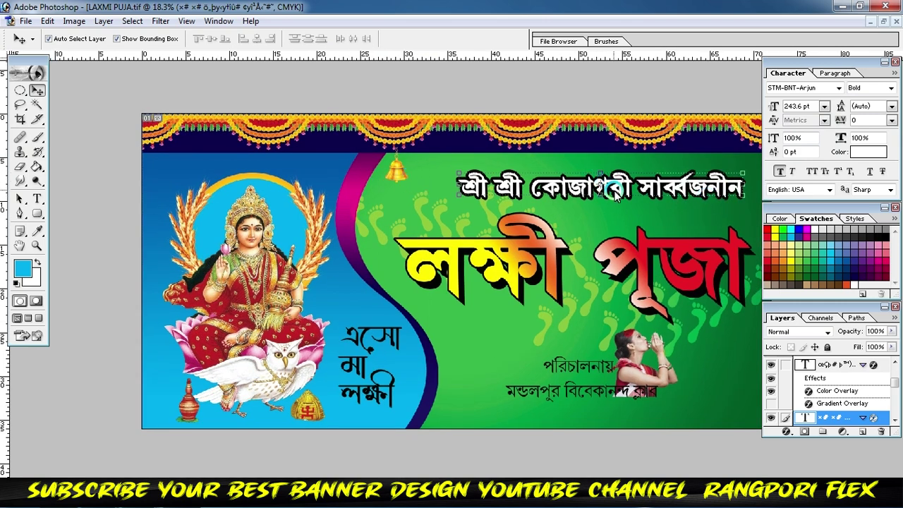
left_click_drag(615, 197, 599, 203)
key("ctrl+t")
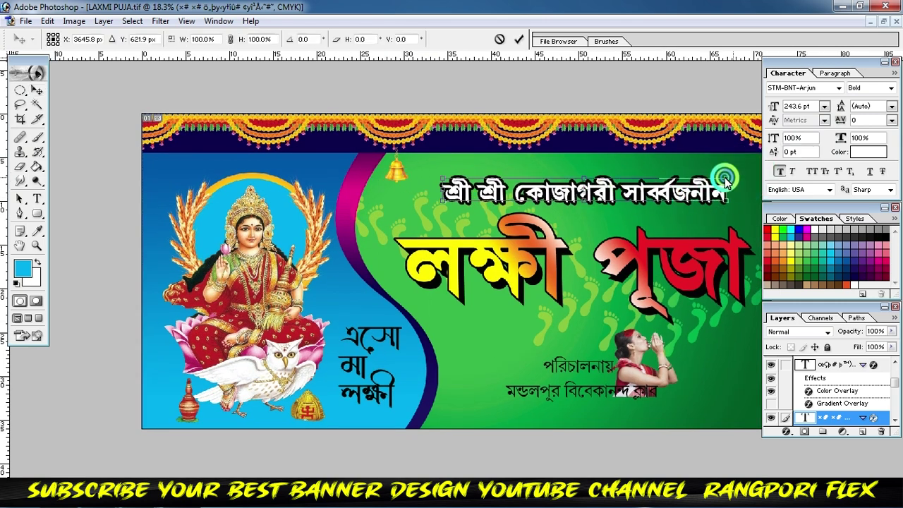
left_click_drag(726, 181, 679, 184)
left_click(520, 38)
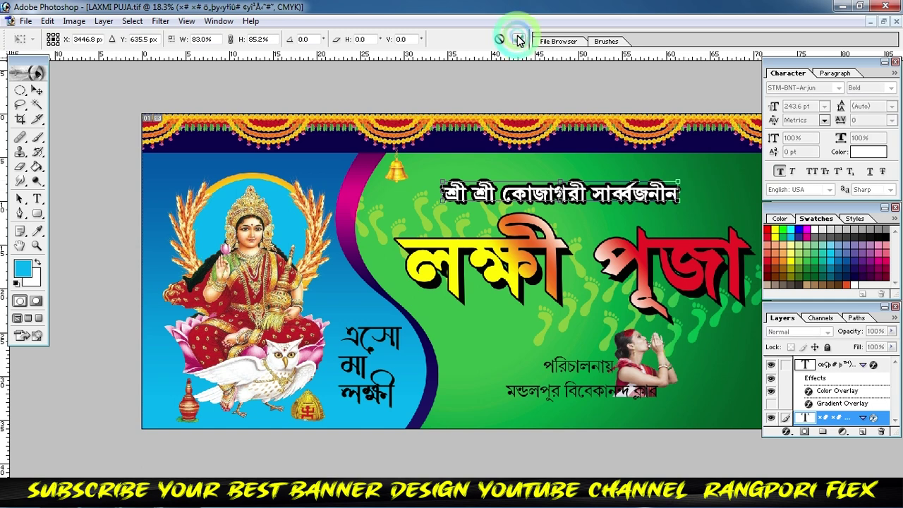
left_click_drag(565, 198, 534, 203)
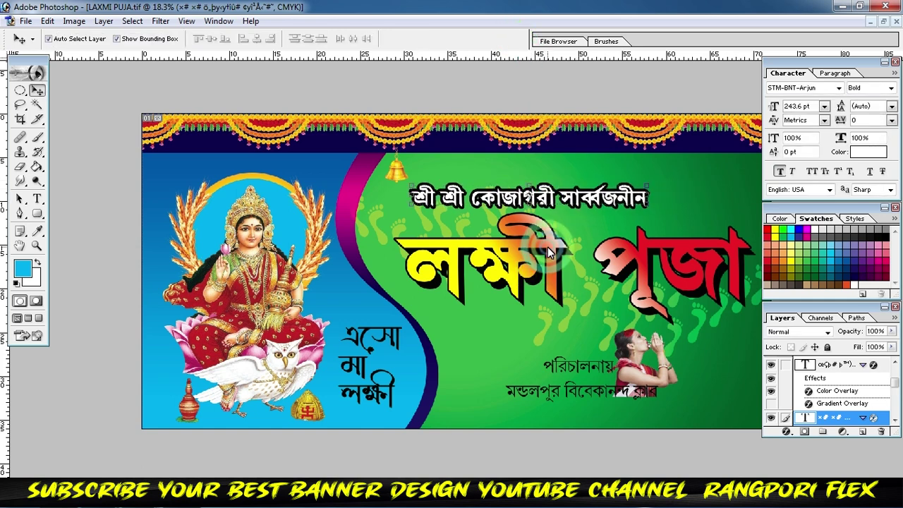
Step: Move the big লক্ষী পূজা title down-right and the heading further left and down
left_click(547, 247)
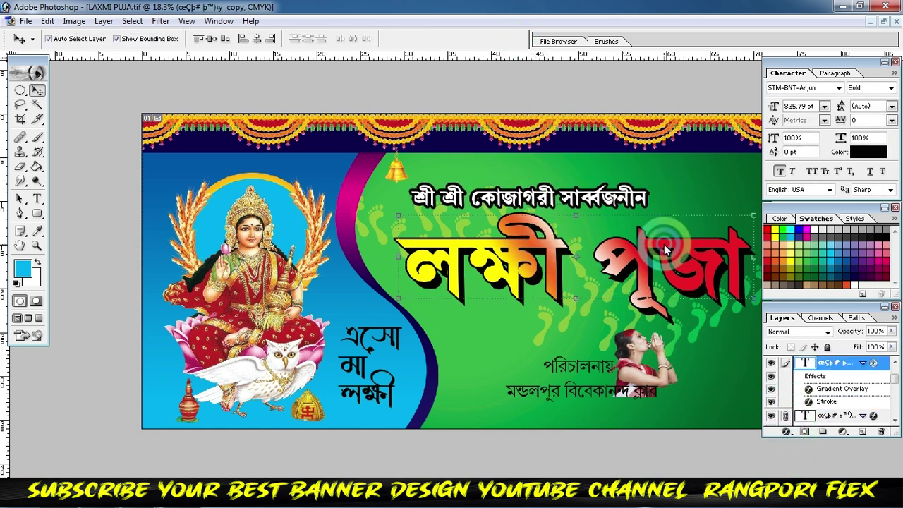
left_click_drag(664, 249, 682, 277)
left_click(607, 208)
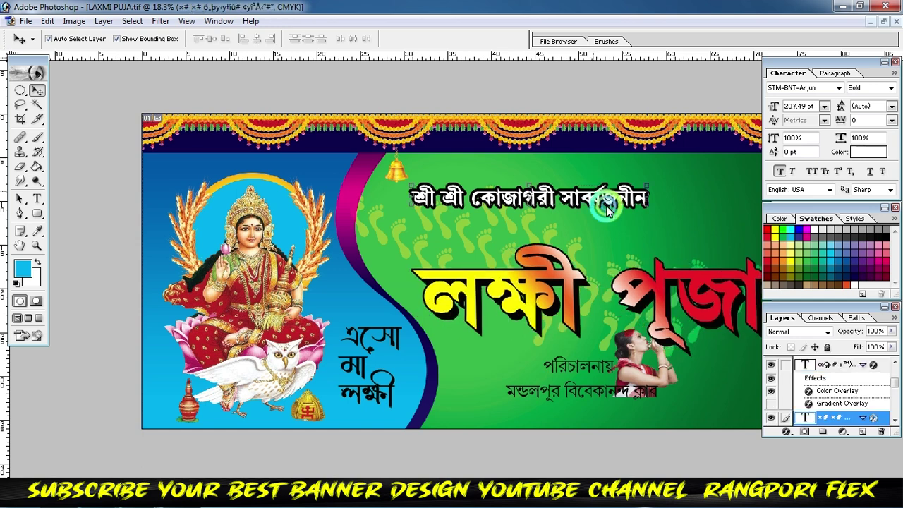
left_click_drag(607, 208, 577, 232)
left_click(397, 175)
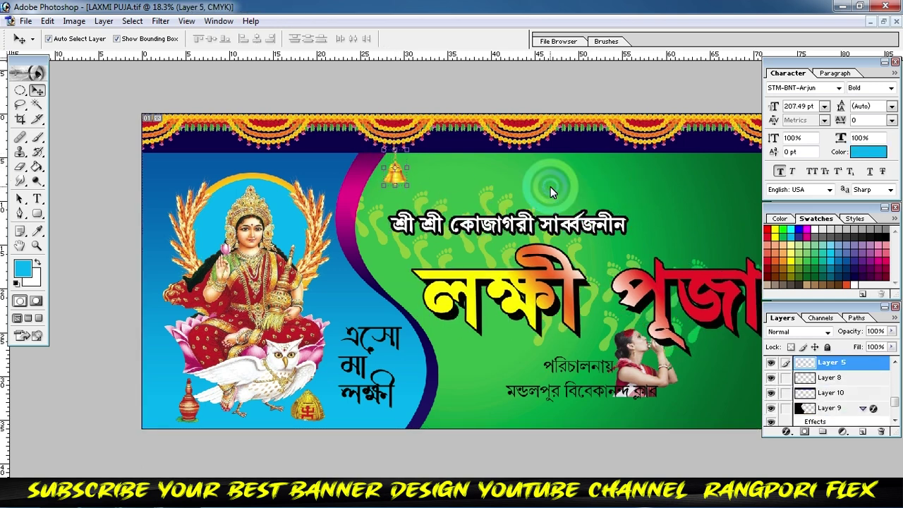
Step: Adjust the bell's layer order and shrink it to a small size
key("ctrl+bracketleft")
key("ctrl+bracketleft")
key("ctrl+bracketleft")
key("ctrl+bracketleft")
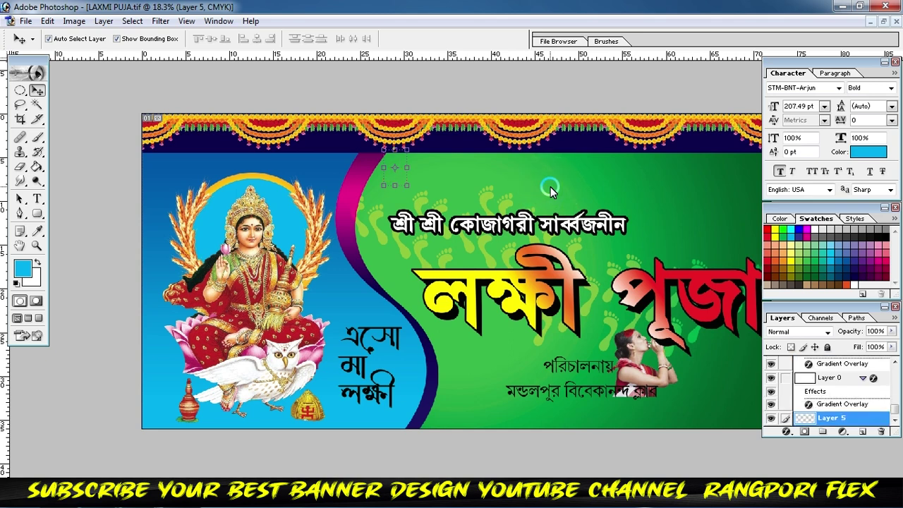
key("ctrl+bracketright")
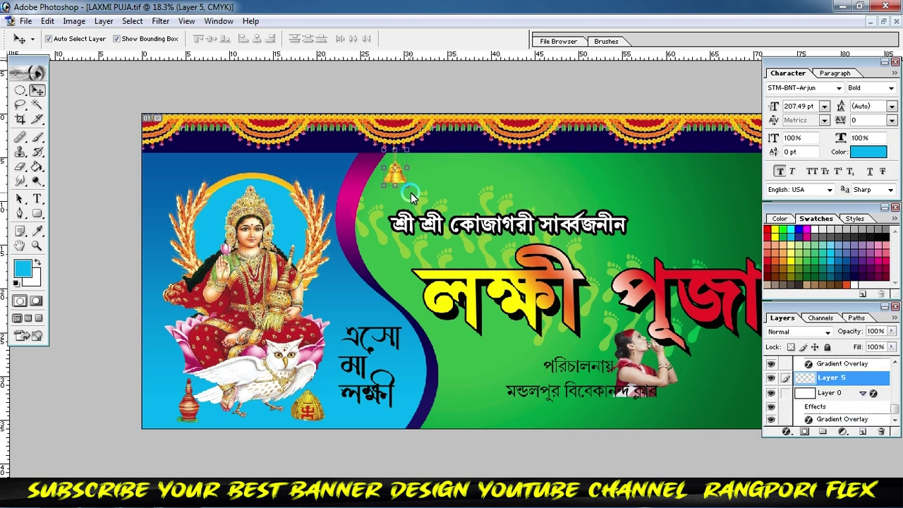
left_click_drag(407, 190, 414, 196)
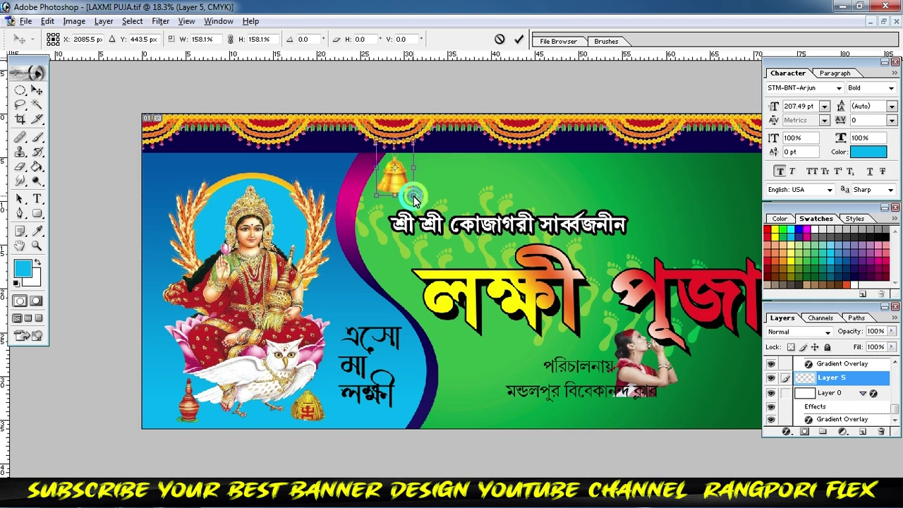
mouse_move(424, 160)
left_mouse_down()
mouse_move(397, 189)
mouse_move(437, 175)
mouse_move(435, 188)
mouse_move(474, 198)
left_mouse_up()
key("Return")
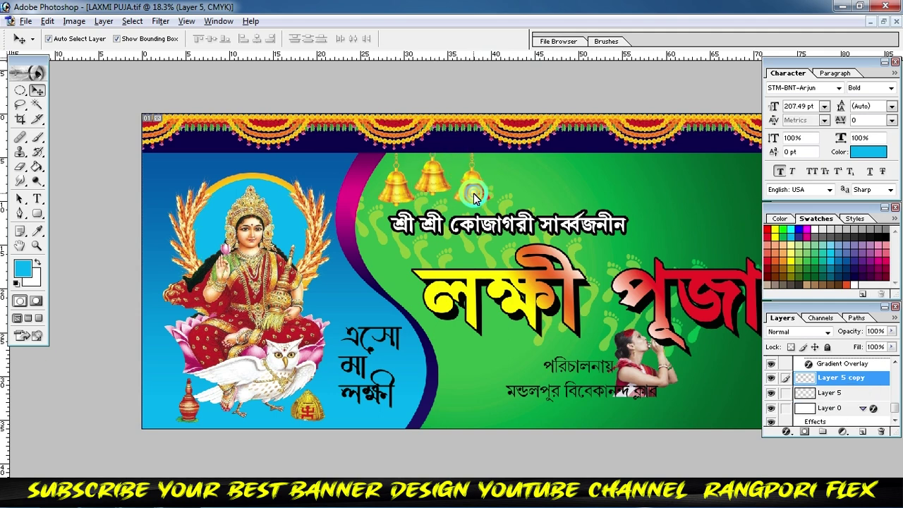
Step: Align three bells on a horizontal guide, merge them into one layer, and duplicate right
mouse_move(559, 56)
left_mouse_down()
mouse_move(569, 194)
mouse_move(508, 206)
left_mouse_up()
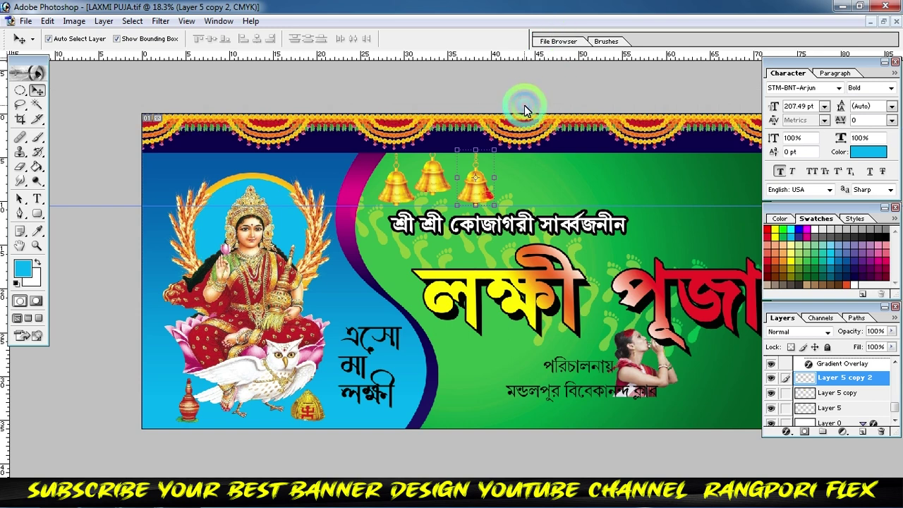
left_click(433, 180)
left_click_drag(433, 180, 435, 181)
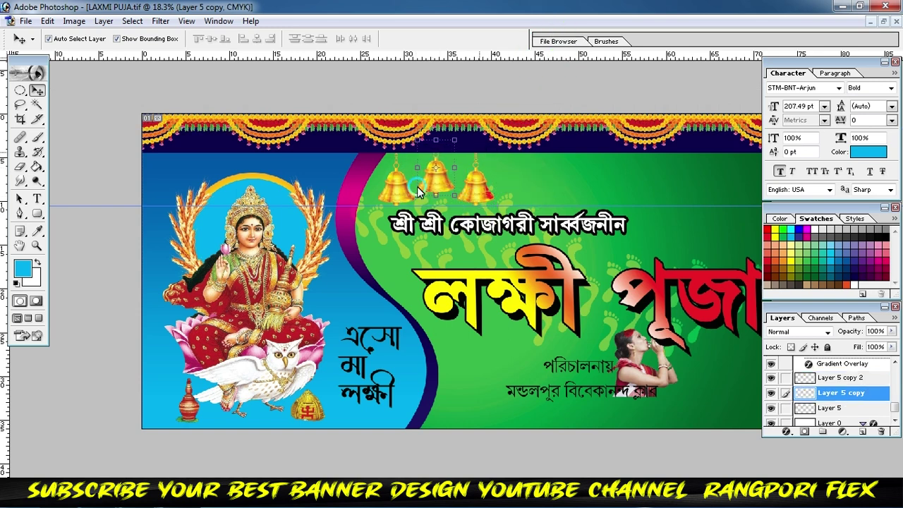
left_click(393, 199)
left_click(437, 180, "shift")
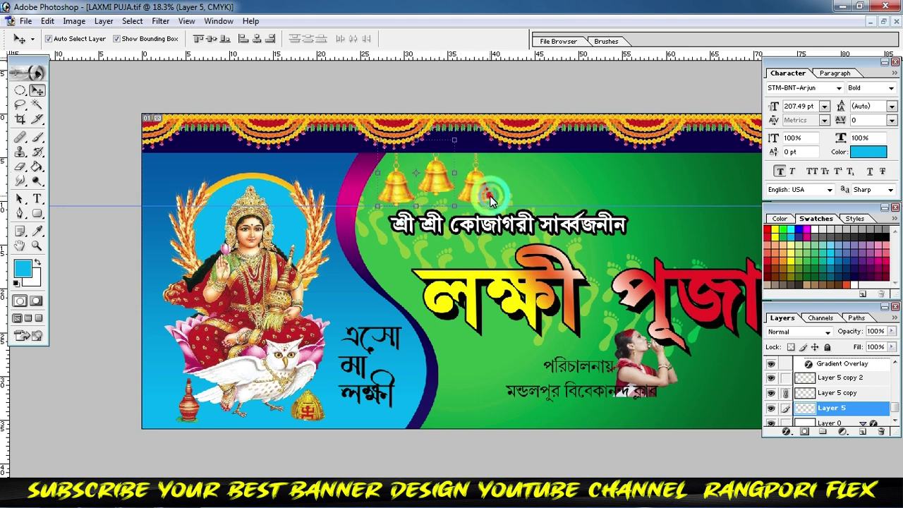
left_click(482, 192, "shift")
key("ctrl+e")
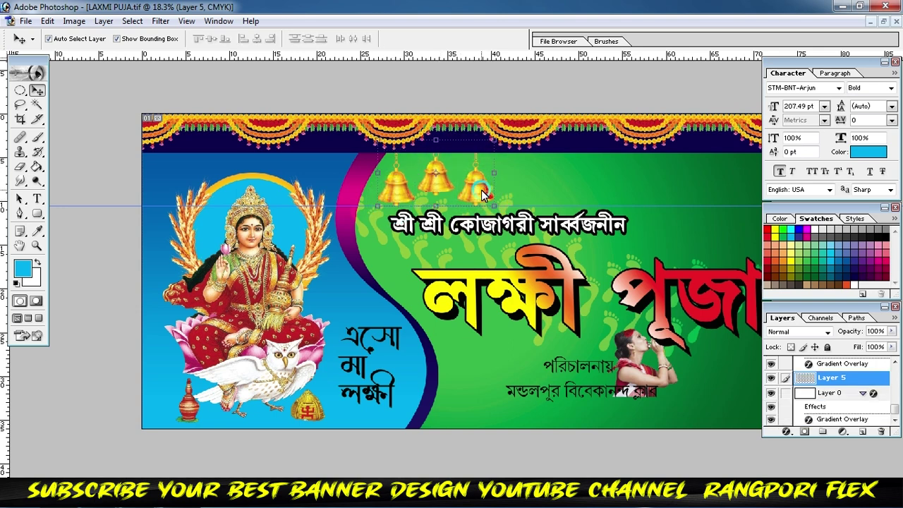
mouse_move(482, 192)
left_mouse_down()
mouse_move(603, 187)
mouse_move(734, 203)
left_mouse_up()
Step: Link both bell groups and shrink them together from the corner
key("ctrl+minus")
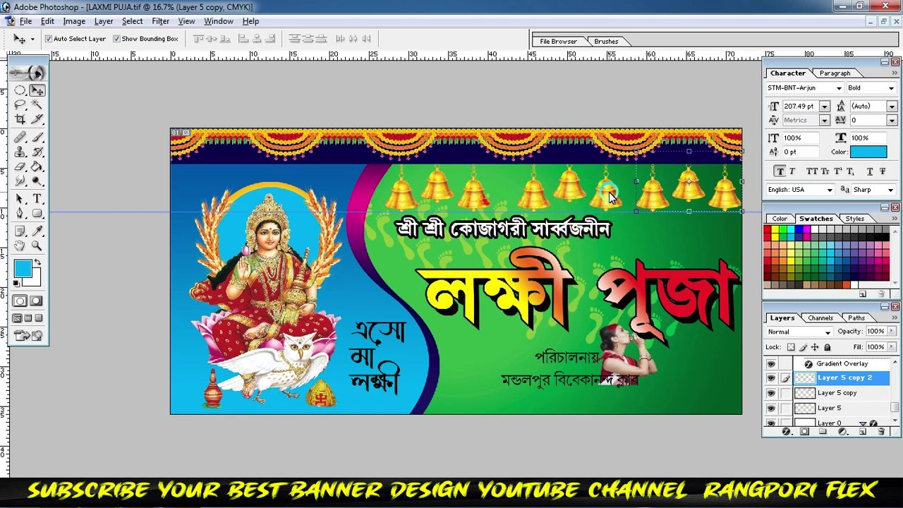
left_click(609, 192, "shift")
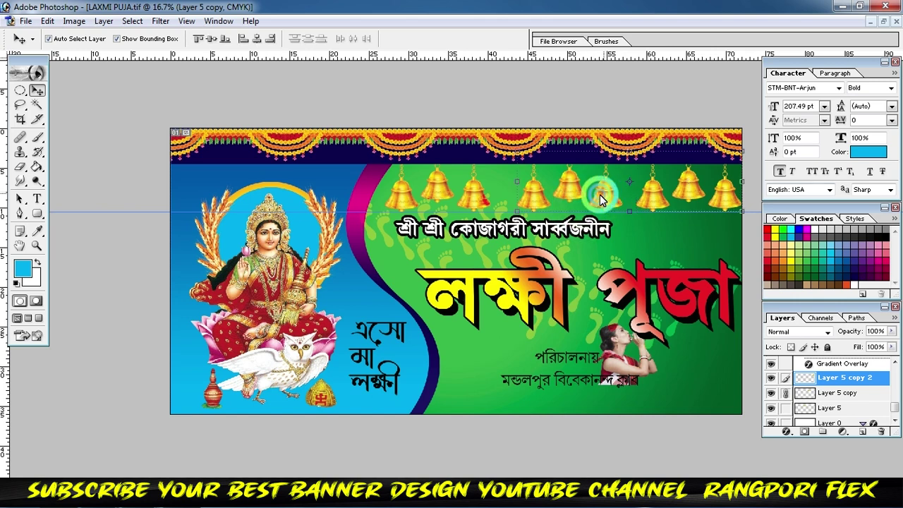
left_click(471, 194, "shift")
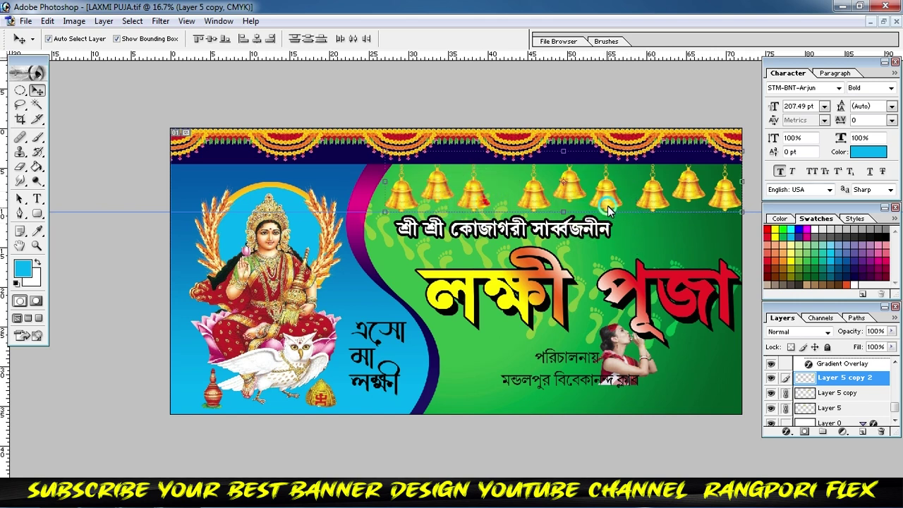
left_click(668, 198)
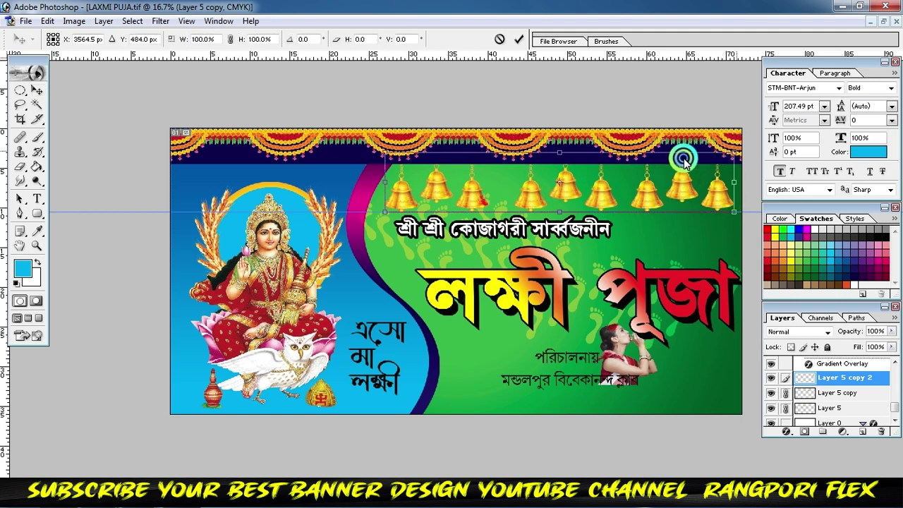
mouse_move(743, 151)
left_mouse_down()
mouse_move(619, 175)
mouse_move(637, 182)
left_mouse_up()
left_click(520, 40)
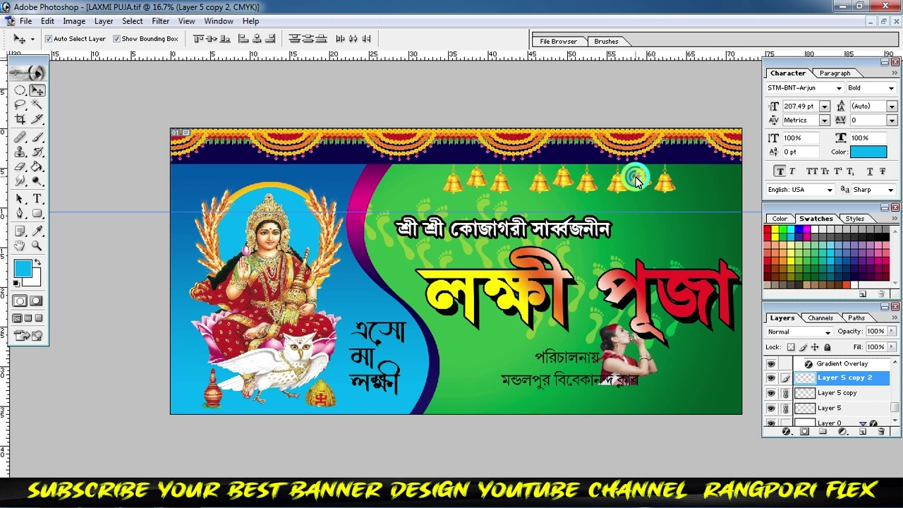
Step: Merge the bell groups, move the row left and scale it to about 77%
left_click(701, 185)
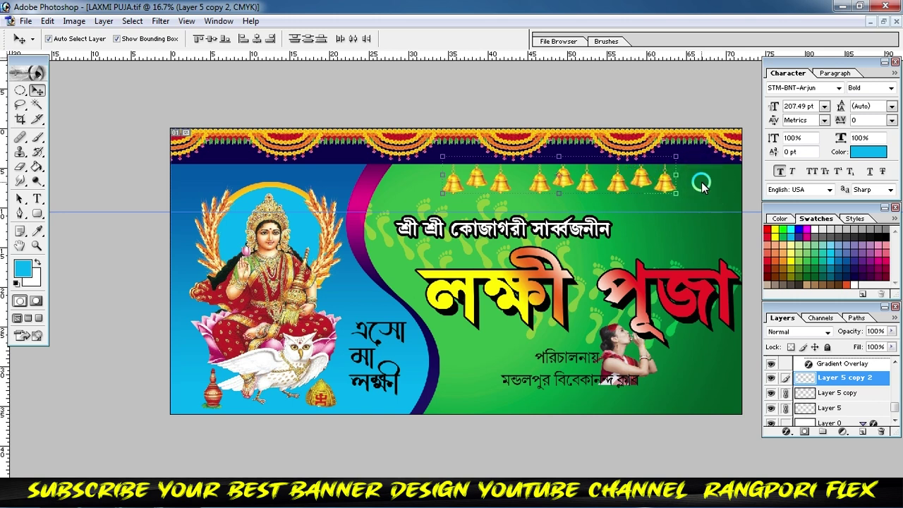
key("ctrl+e")
left_click_drag(635, 177, 561, 185)
key("ctrl+t")
left_click_drag(620, 155, 568, 164)
left_click(520, 39)
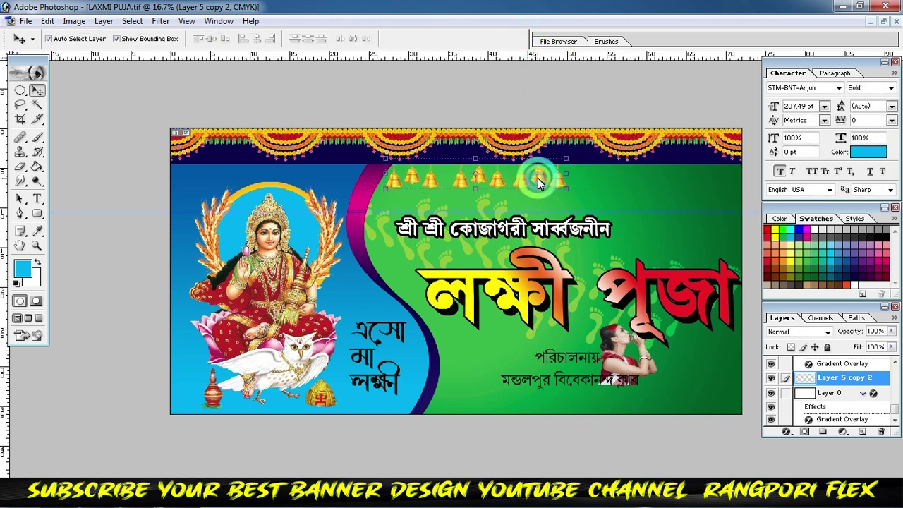
Step: Duplicate the bell row toward the right edge, merge both rows and reposition them
left_click_drag(538, 178, 713, 179)
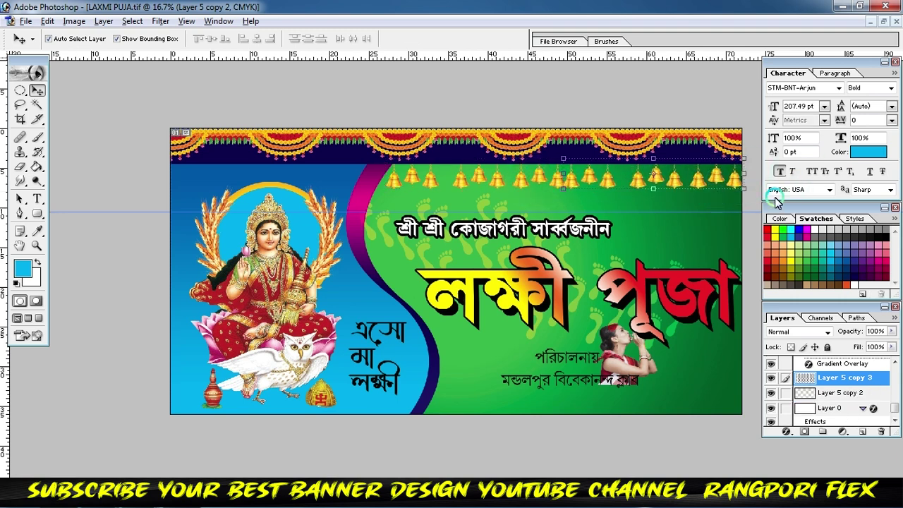
key("shift+Right")
key("shift+Right")
key("shift+Right")
key("shift+Right")
key("shift+Right")
key("shift+Right")
key("shift+Right")
key("shift+Right")
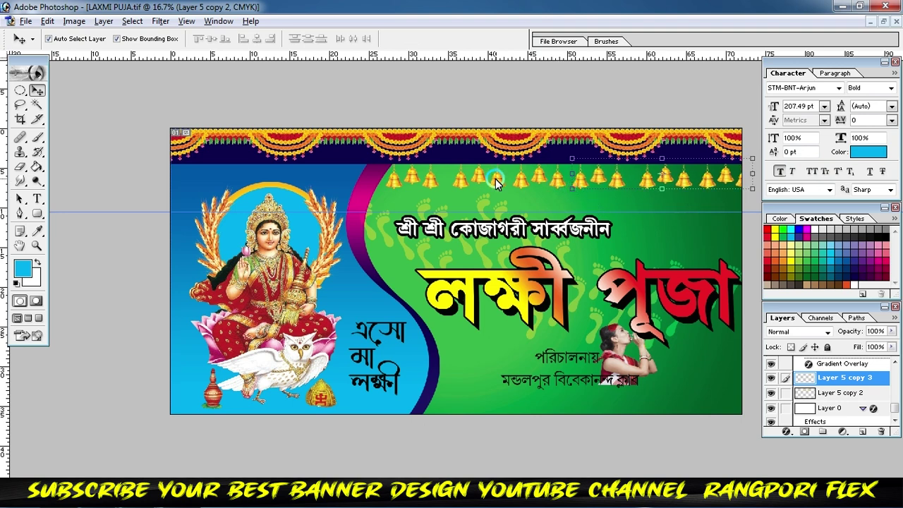
key("ctrl+e")
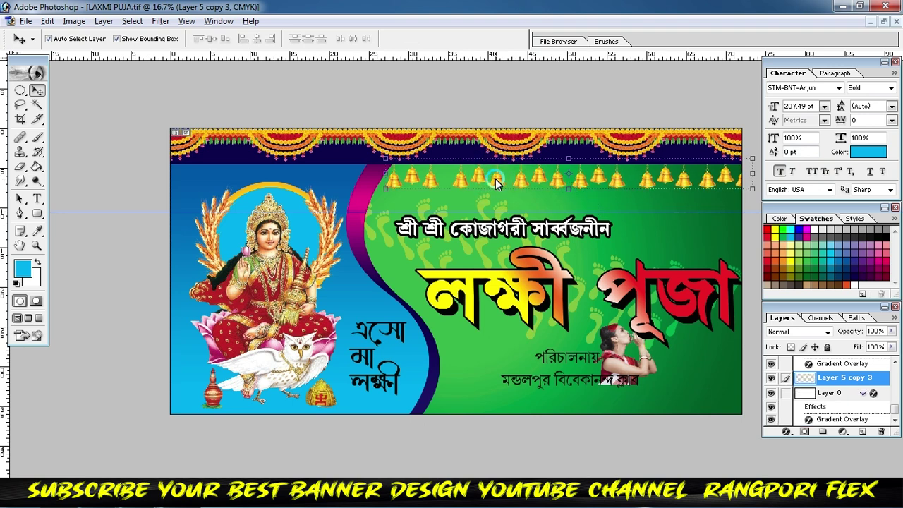
left_click(381, 188)
left_click_drag(381, 187, 413, 185)
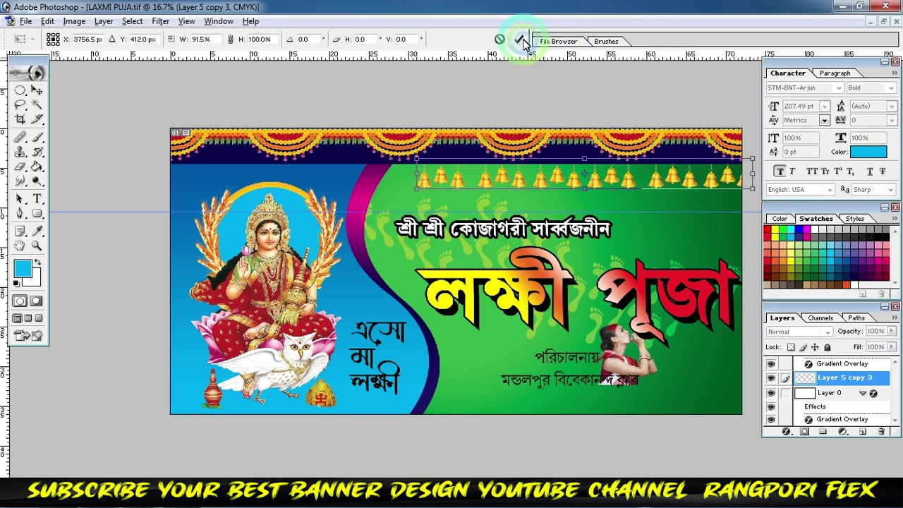
left_click_drag(636, 195, 600, 179)
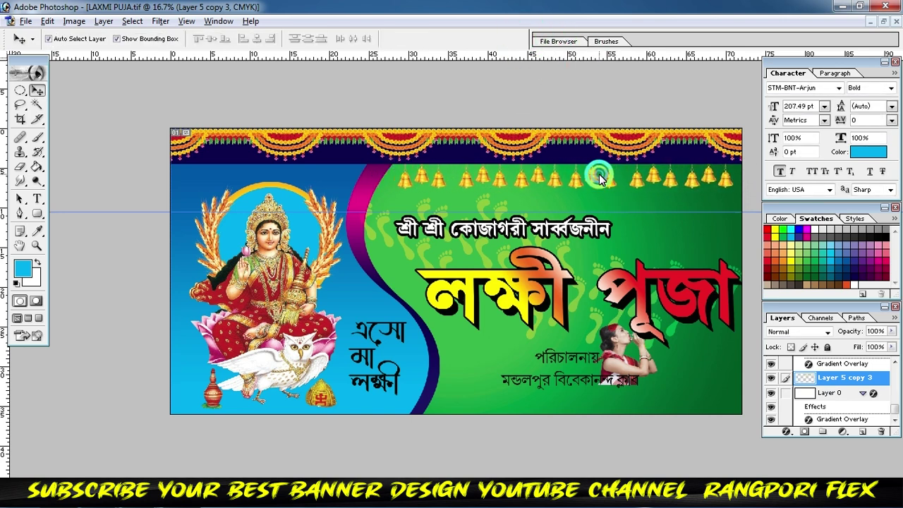
Step: Squash the bell row vertically and move the upper heading up and right
key("ctrl+t")
left_click_drag(567, 189, 565, 182)
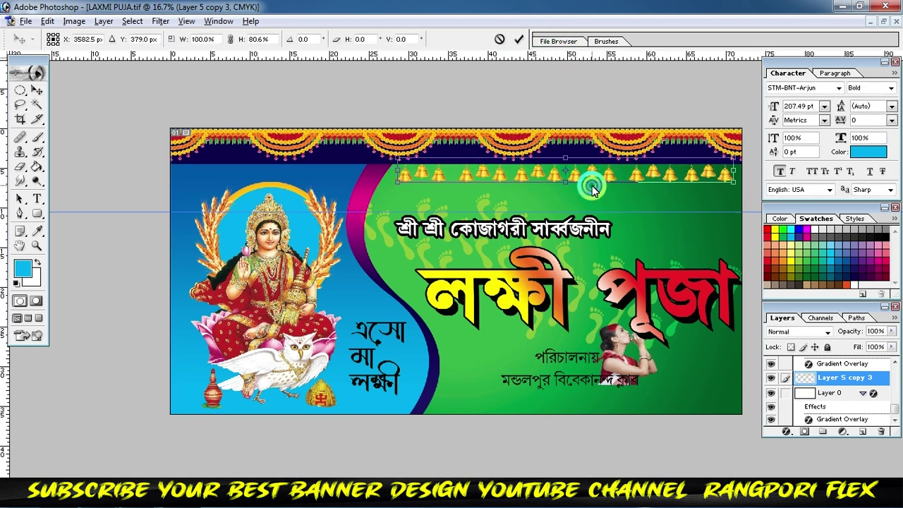
left_click(523, 42)
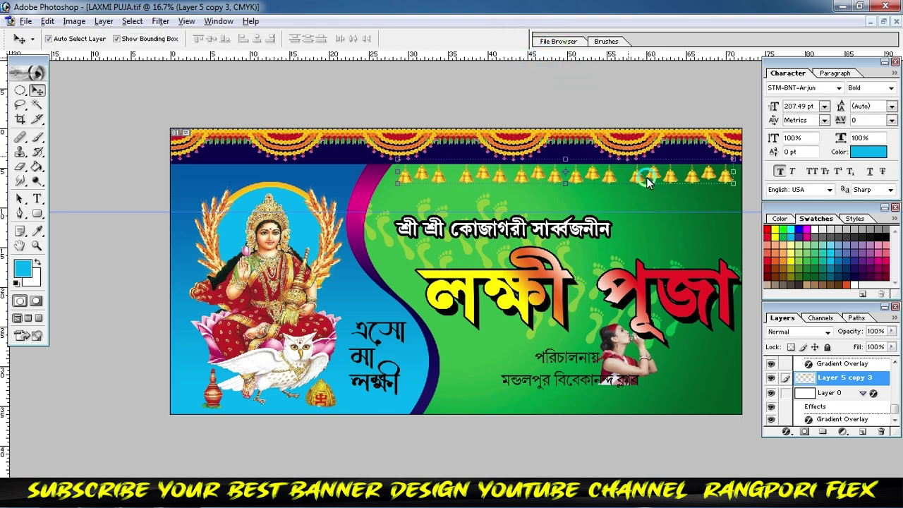
left_click_drag(555, 233, 612, 211)
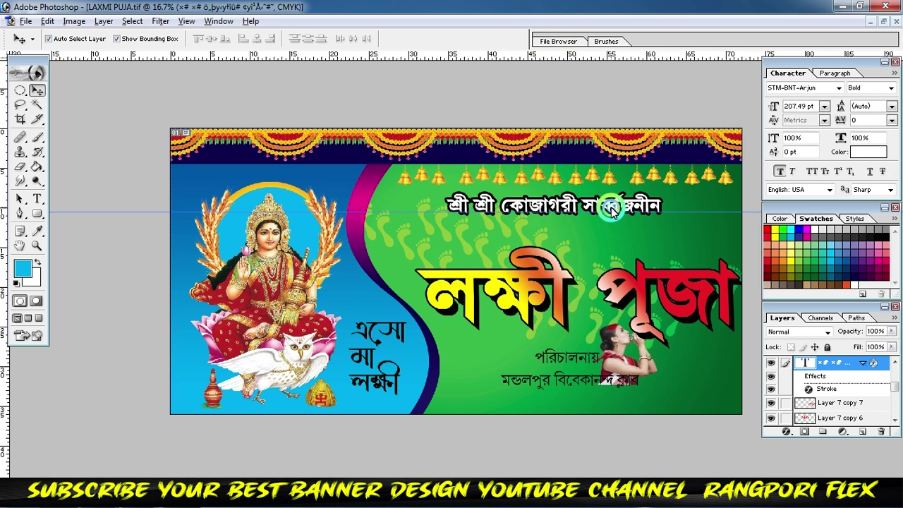
Step: Nudge the headings into place and move the woman's photo left, enlarging it beside the credits
left_click_drag(641, 204, 646, 204)
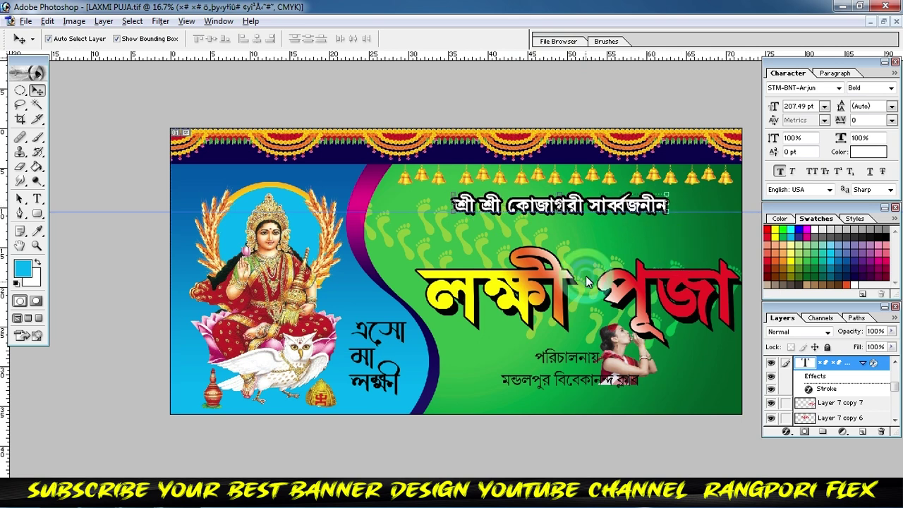
left_click_drag(560, 279, 556, 256)
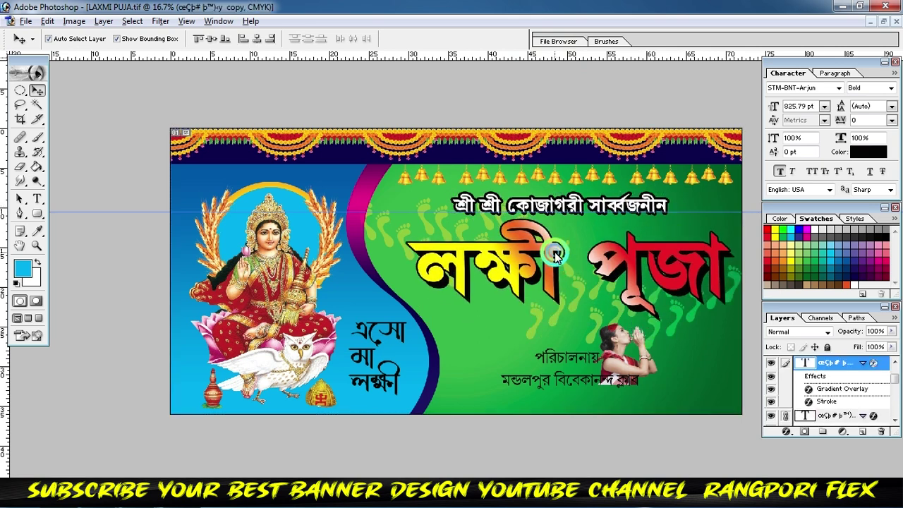
left_click_drag(619, 335, 466, 362)
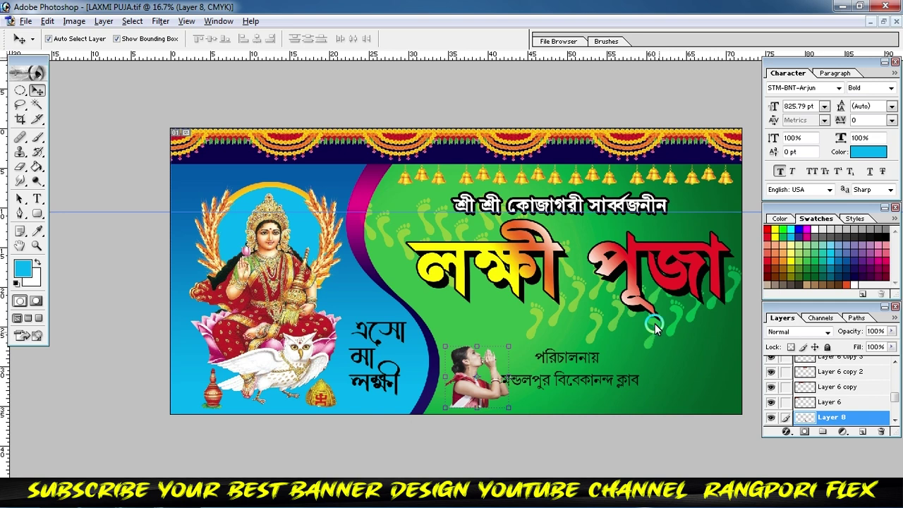
left_click_drag(510, 347, 568, 288)
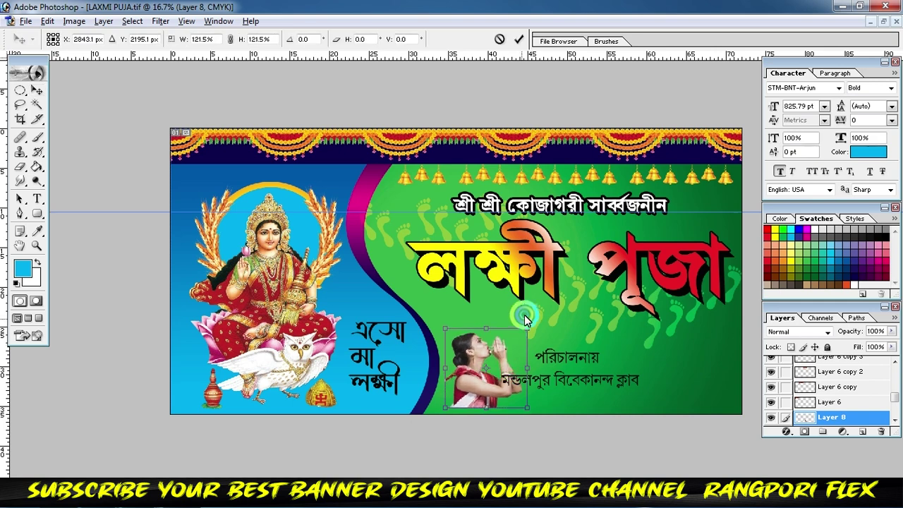
left_click(519, 39)
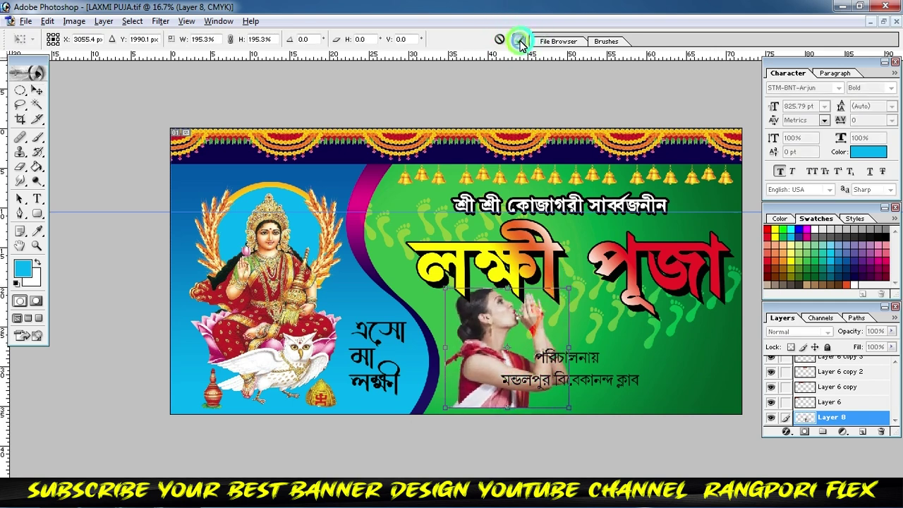
left_click_drag(561, 344, 543, 351)
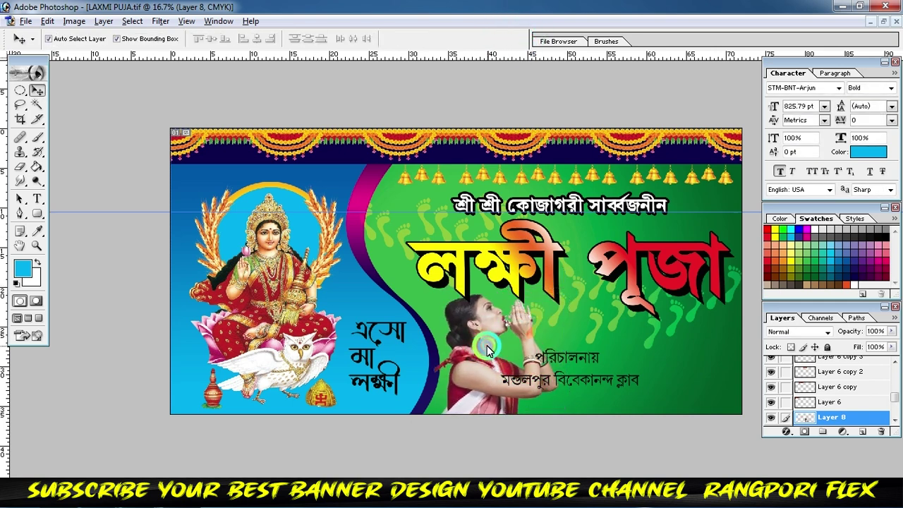
Step: Flip the woman's photo horizontally to face left and nudge it slightly left
key("ctrl+t")
right_click(552, 341)
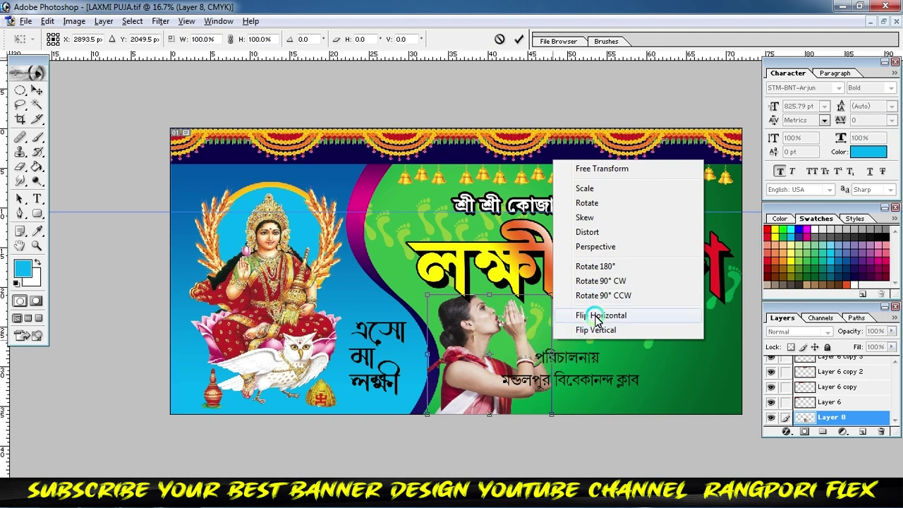
left_click(598, 316)
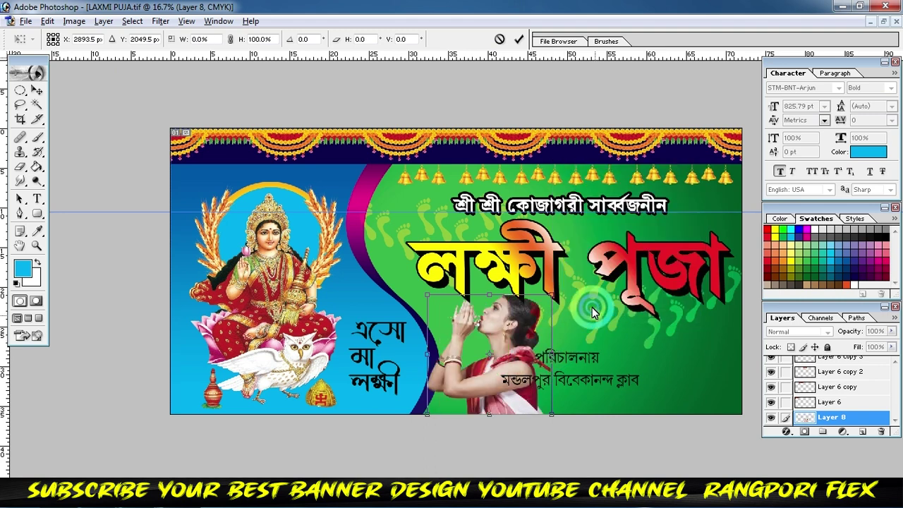
left_click(518, 39)
left_click_drag(493, 352, 477, 352)
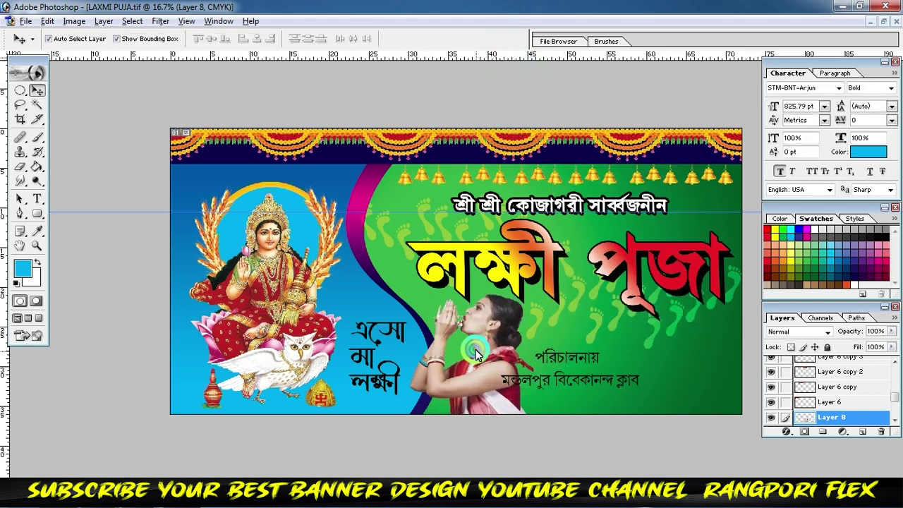
Step: Create a cyan-filled circle on a new layer with the Elliptical Marquee and move it left
left_click_drag(19, 90, 62, 106)
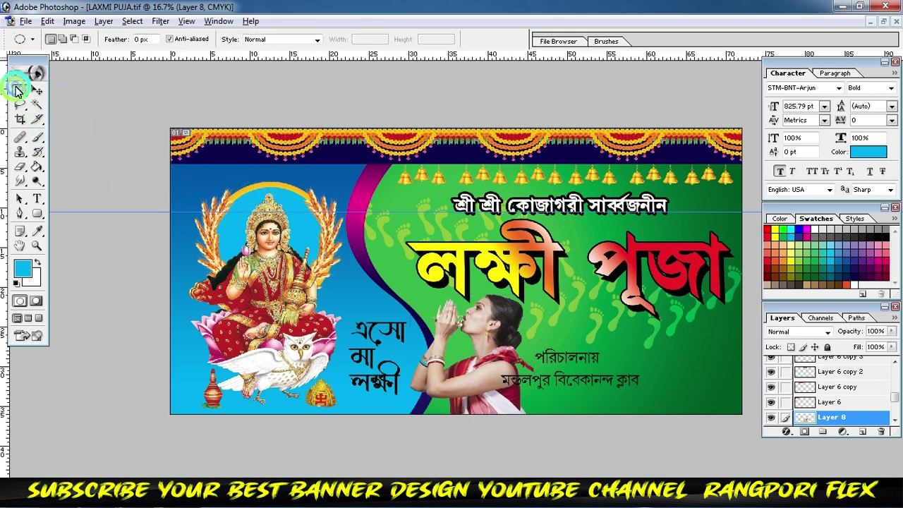
left_click(61, 106)
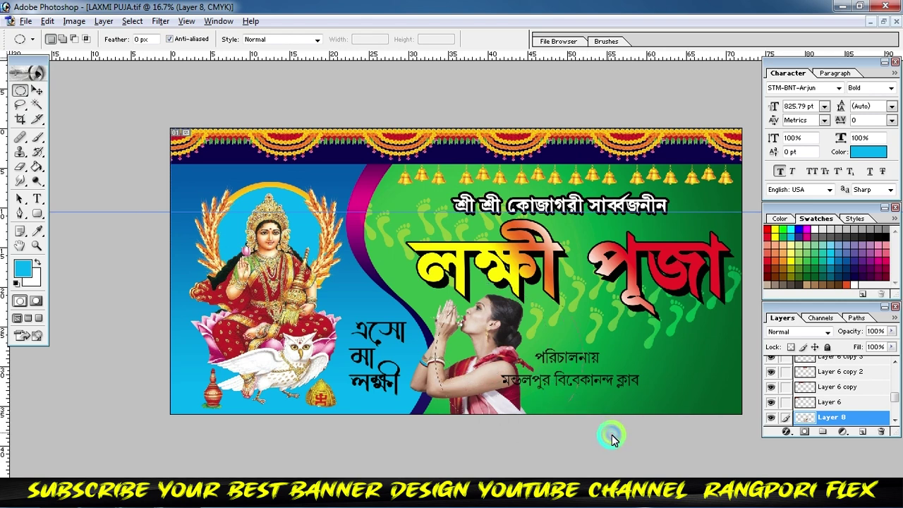
left_click(862, 432)
key("alt+BackSpace")
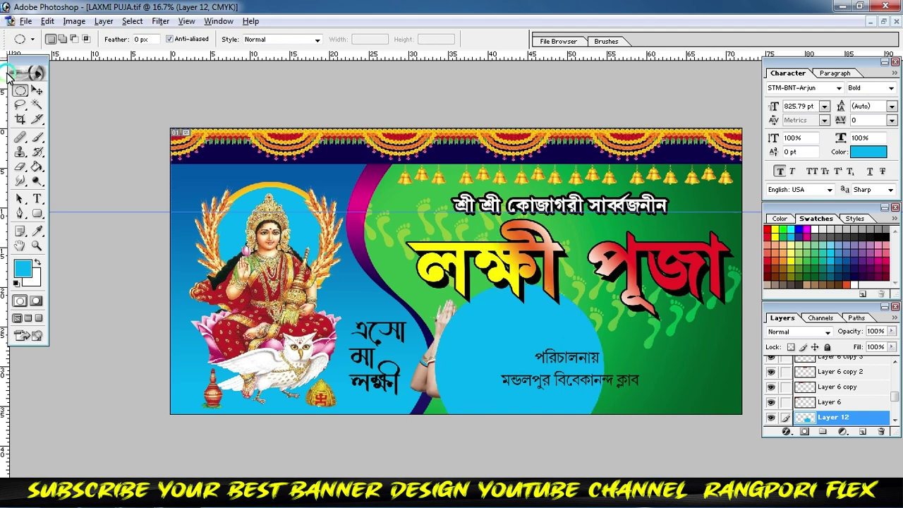
left_click(36, 90)
left_click_drag(520, 329, 460, 333)
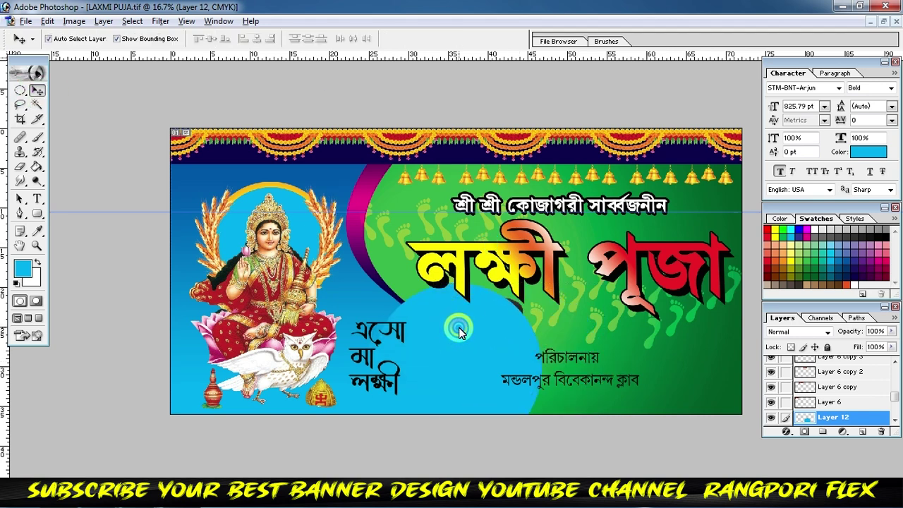
Step: Give the circle a red Color Overlay and duplicate the layer
left_click(788, 431)
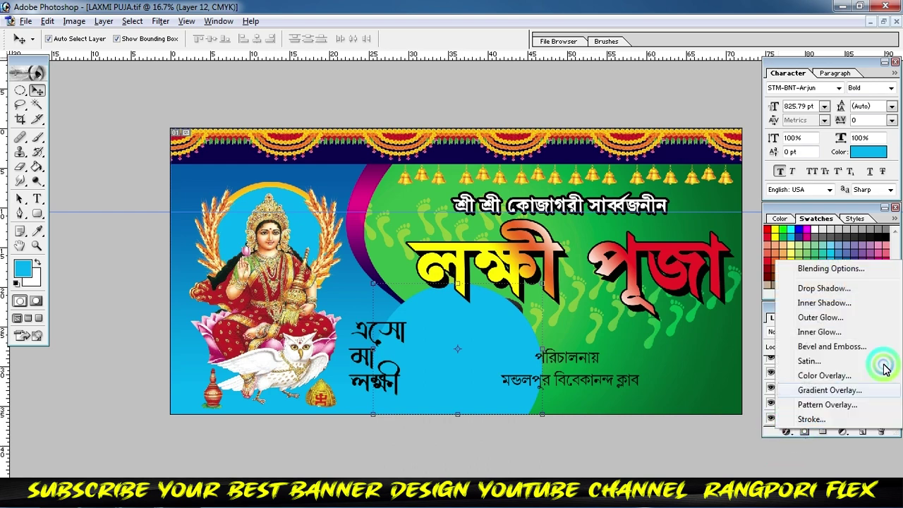
left_click(825, 375)
left_click_drag(296, 241, 148, 255)
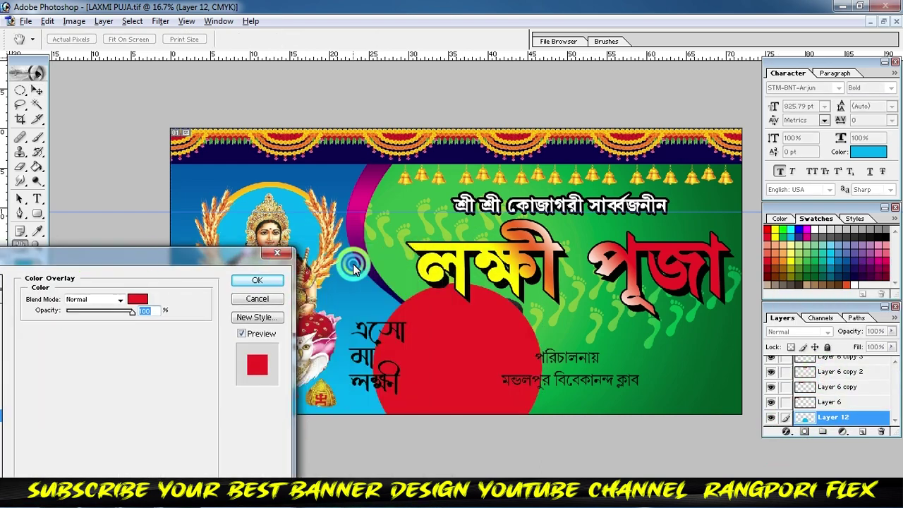
left_click(201, 308)
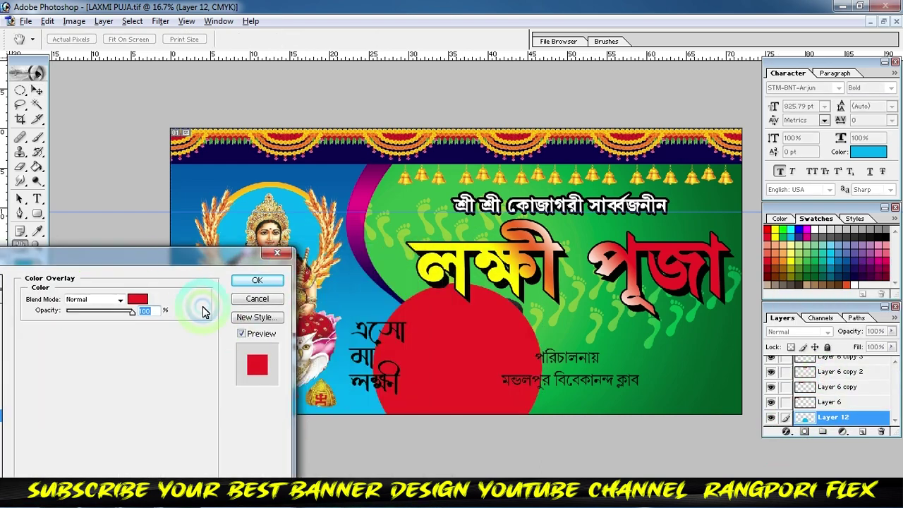
left_click(256, 282)
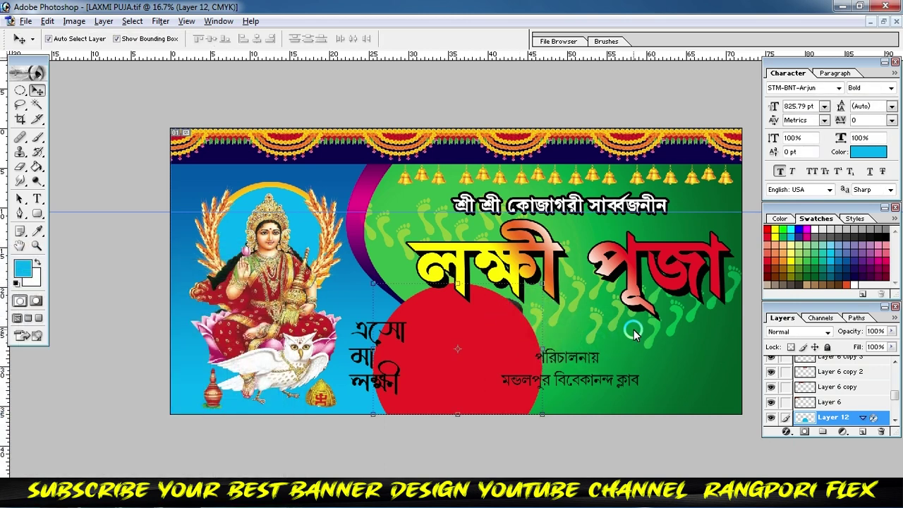
key("ctrl+j")
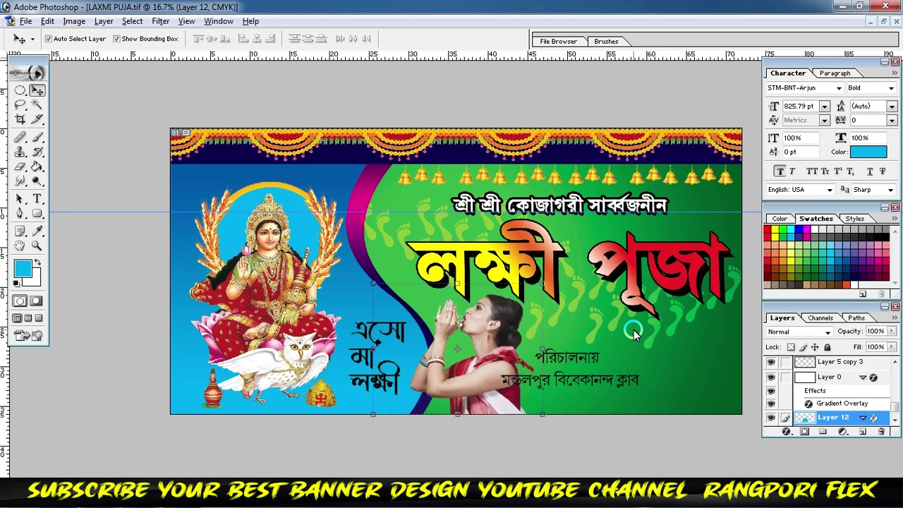
Step: Send the red circle three layers down behind the woman and select the footprint pattern
key("ctrl+bracketright")
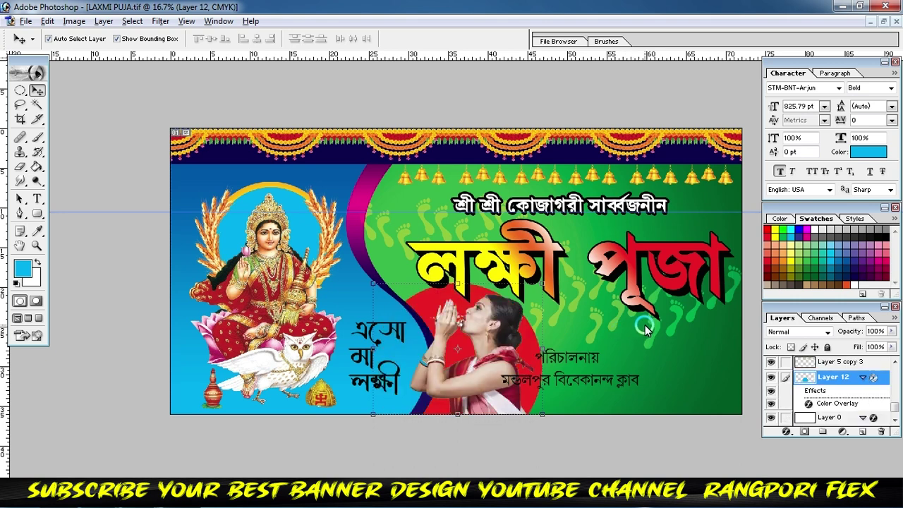
key("ctrl+bracketright")
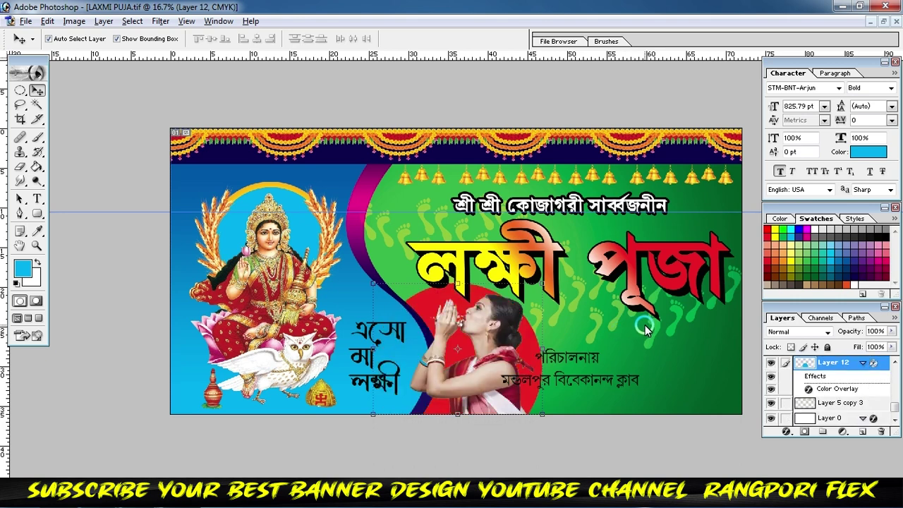
key("ctrl+bracketright")
key("ctrl+bracketright")
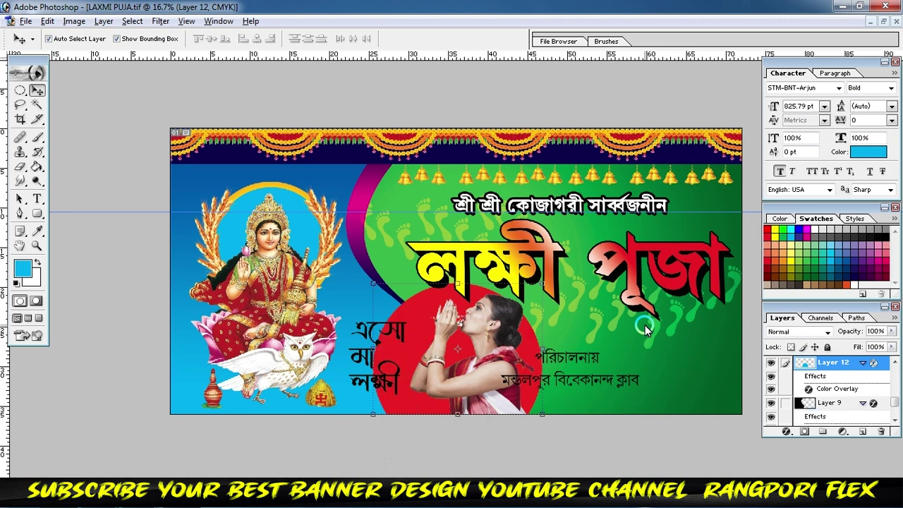
left_click(645, 326)
key("ctrl+t")
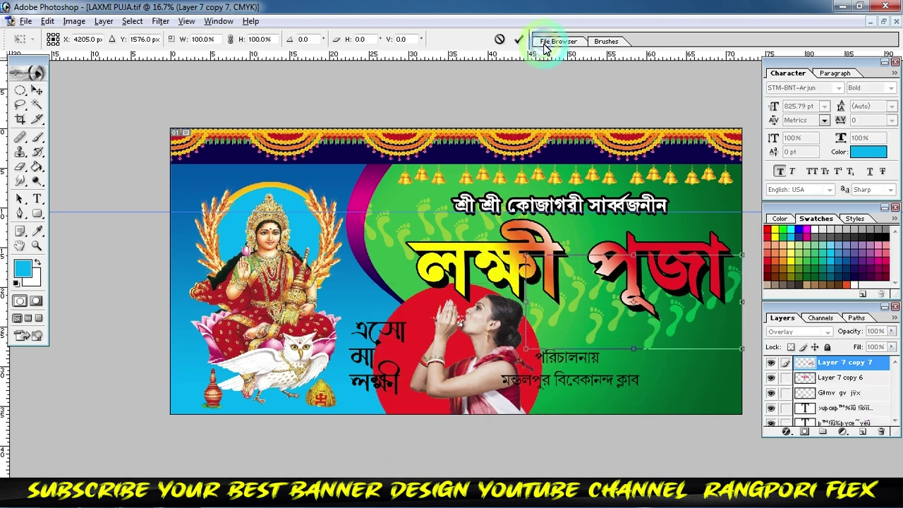
left_click(519, 39)
Step: Shrink the main title text slightly
left_click(490, 268)
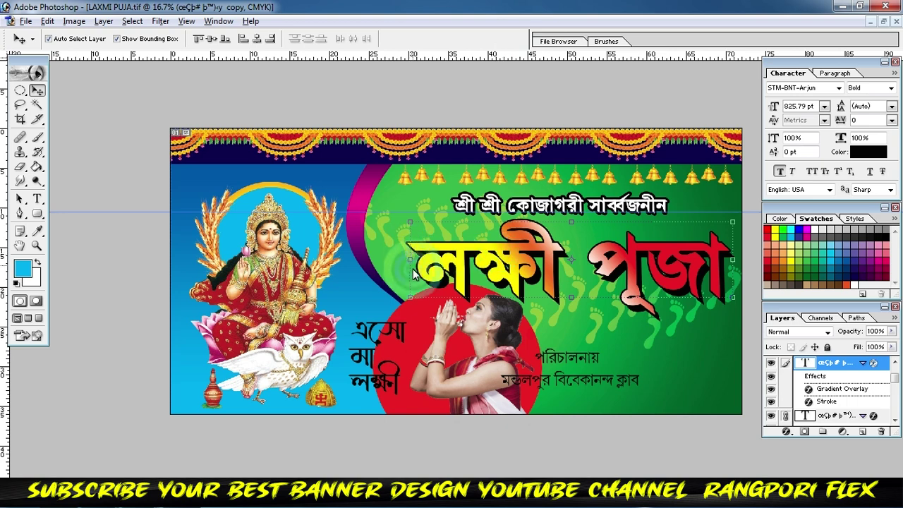
left_click(400, 300)
left_click_drag(408, 300, 444, 290)
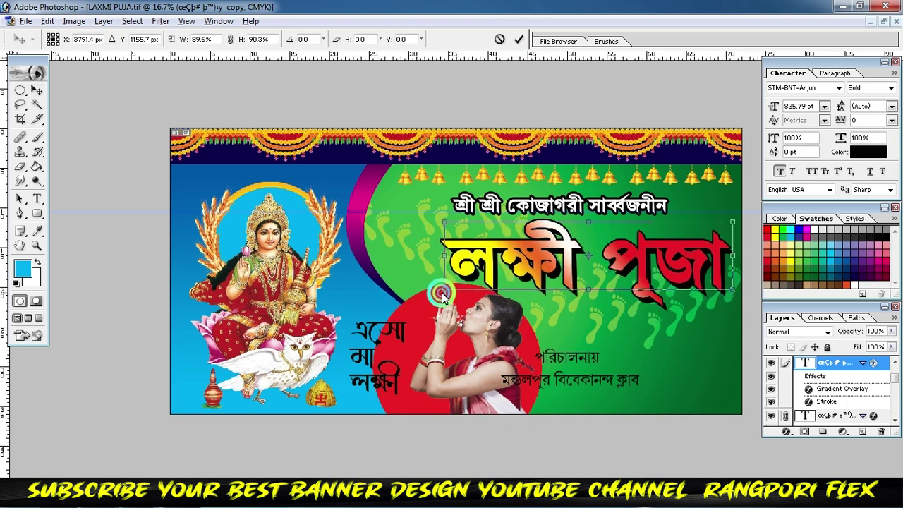
left_click(522, 38)
left_click(651, 380)
left_click(530, 344)
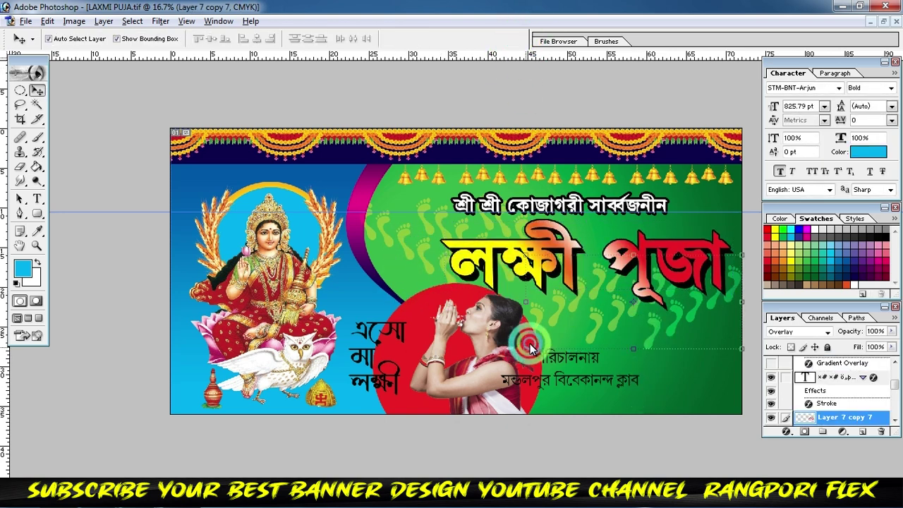
left_click(448, 358)
Step: Realign the red circle, the woman's photo and the Bengali side text horizontally
left_click_drag(424, 318, 390, 319)
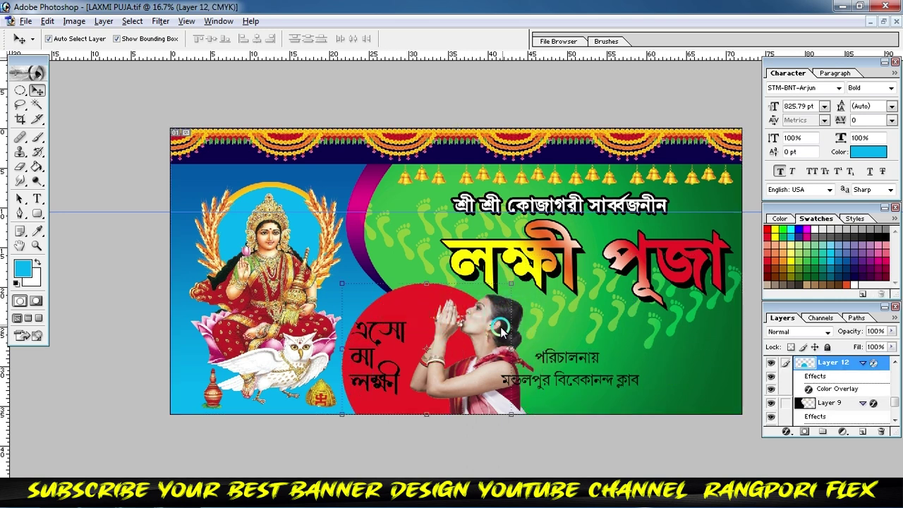
mouse_move(487, 321)
left_mouse_down()
mouse_move(443, 321)
mouse_move(453, 323)
left_mouse_up()
left_click(531, 316)
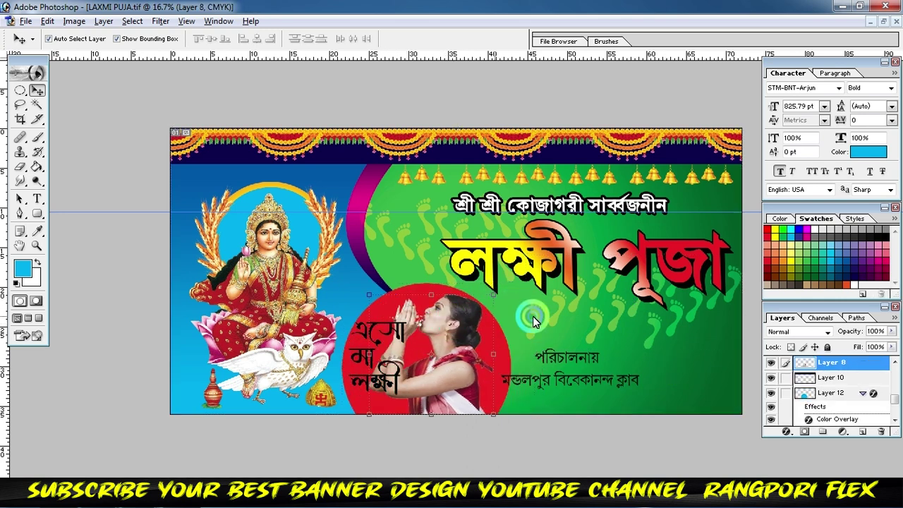
left_click_drag(360, 338, 348, 338)
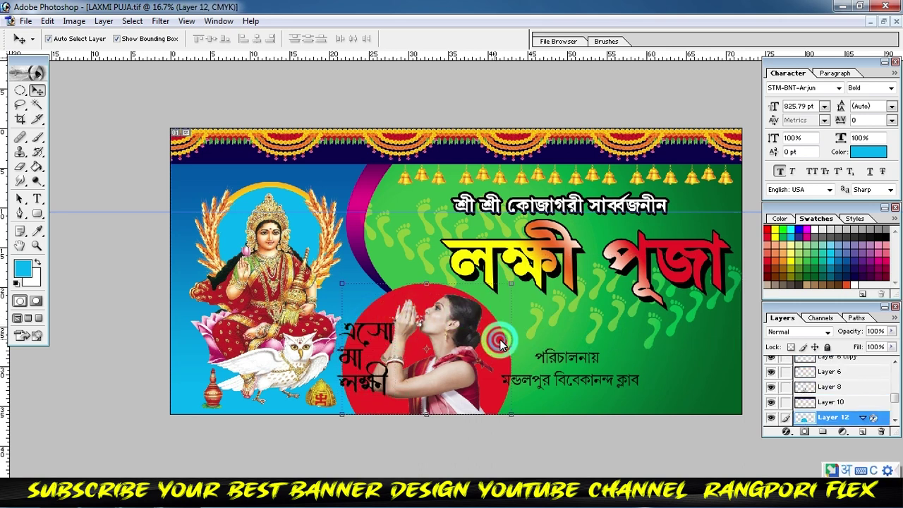
left_click_drag(497, 341, 522, 340)
Step: Make the Bengali side text slightly smaller and move it and the goddess image up-left
left_click(583, 319)
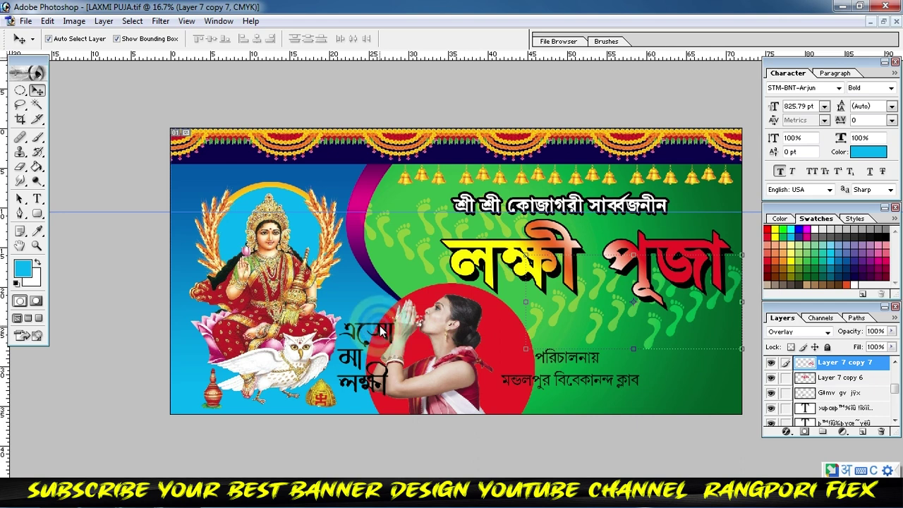
left_click(392, 326)
left_click_drag(393, 326, 386, 333)
left_click(520, 40)
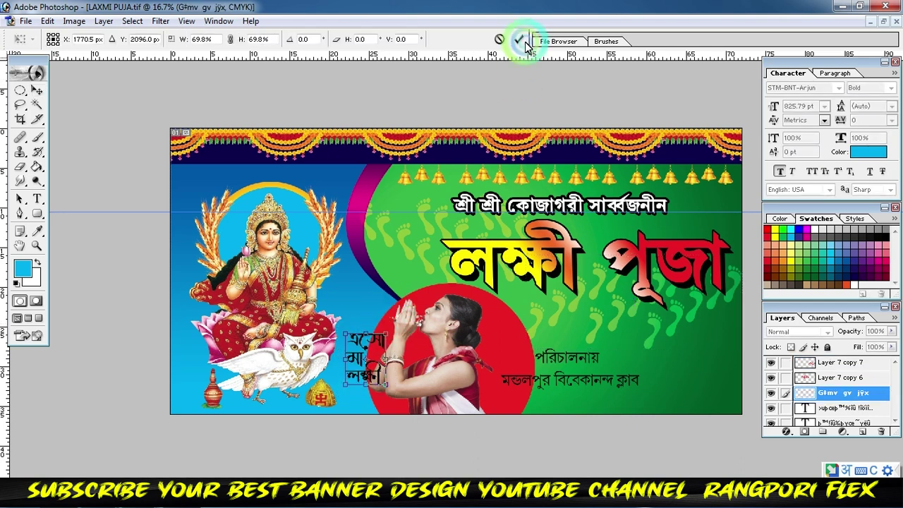
left_click_drag(275, 331, 266, 321)
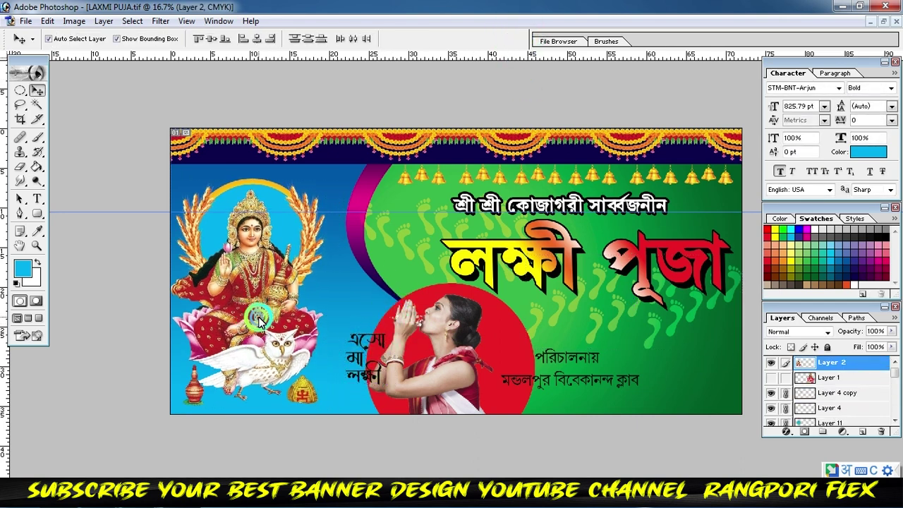
mouse_move(385, 356)
left_mouse_down()
mouse_move(375, 313)
mouse_move(377, 344)
mouse_move(360, 335)
left_mouse_up()
left_click(519, 41)
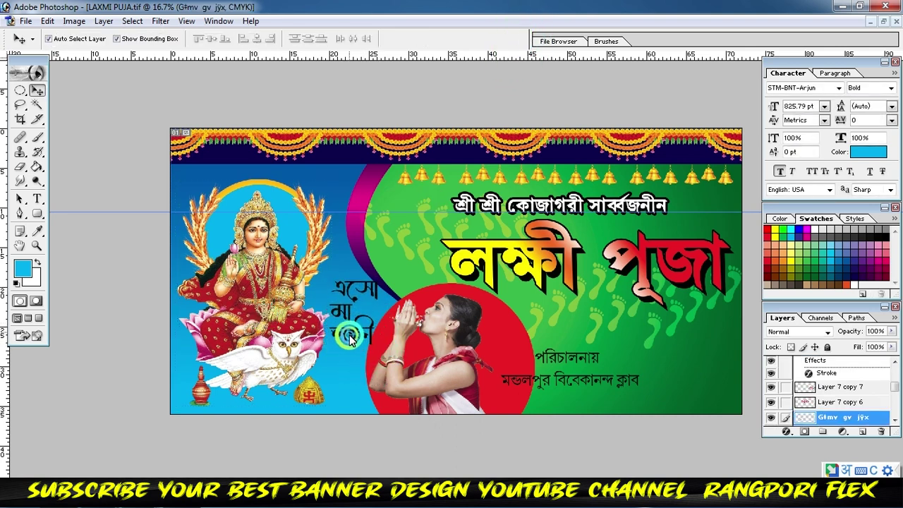
Step: Shift the woman's photo slightly right over the red circle
left_click(492, 358)
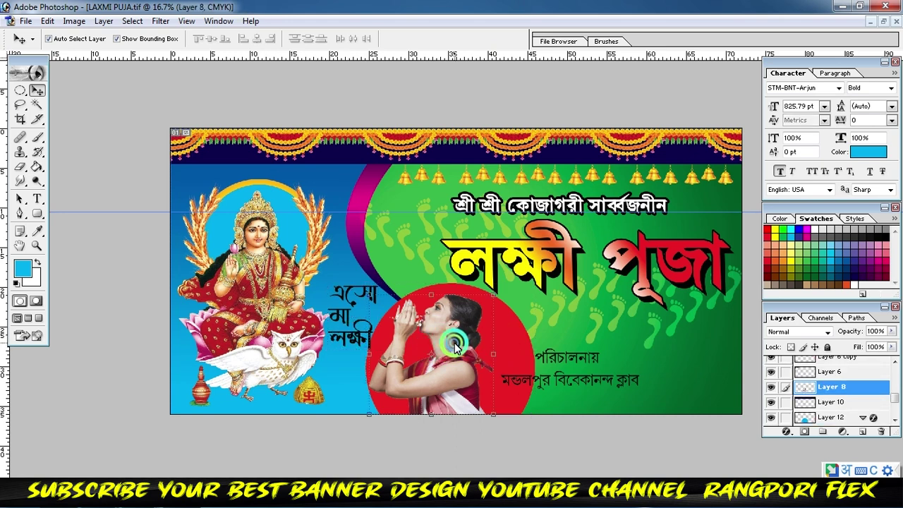
left_click_drag(448, 344, 465, 344)
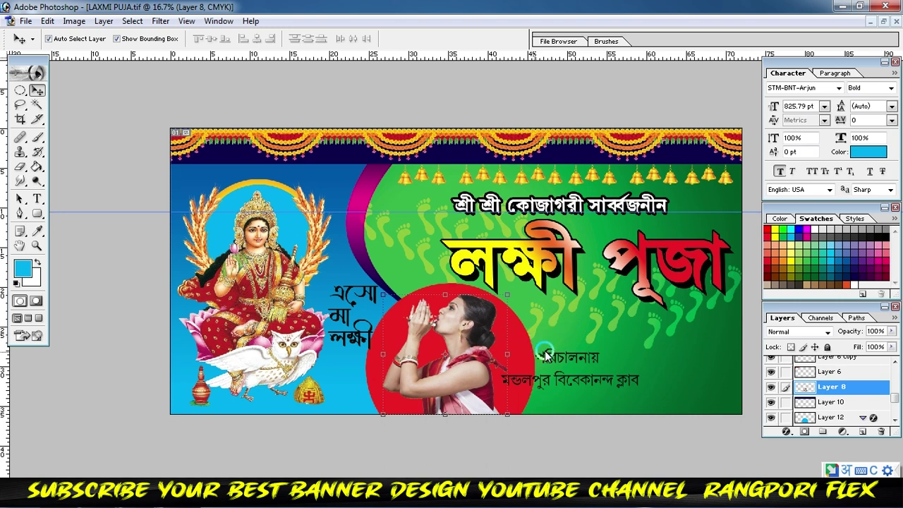
left_click(506, 323)
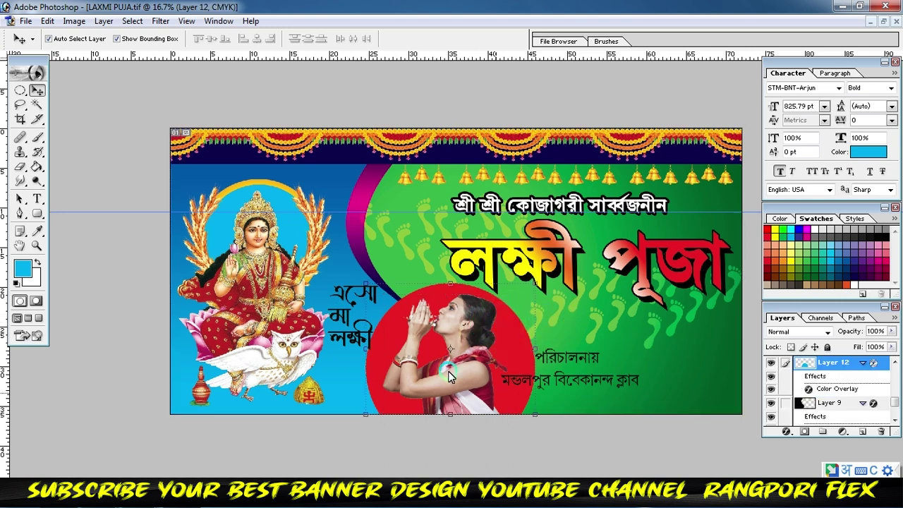
Step: Give the red circle a white outline stroke of about 13 px
left_click(786, 432)
left_click(804, 420)
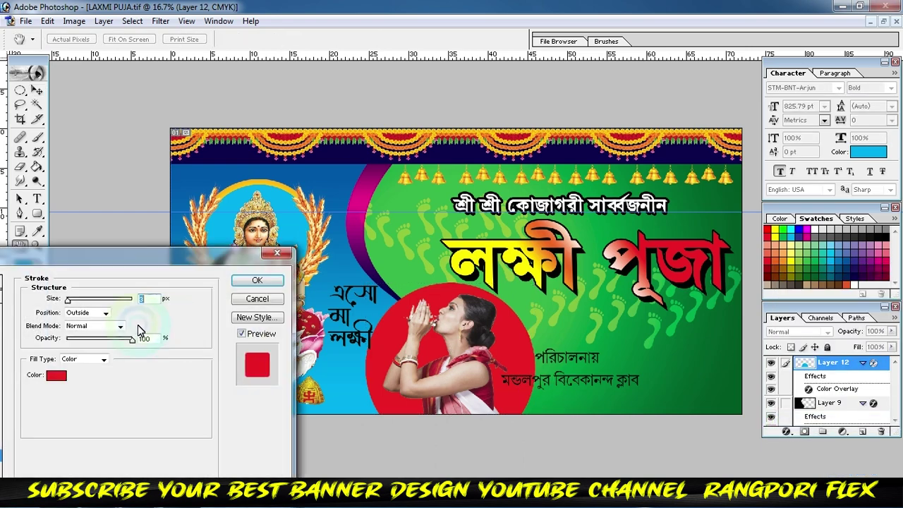
left_click(56, 378)
left_click(393, 147)
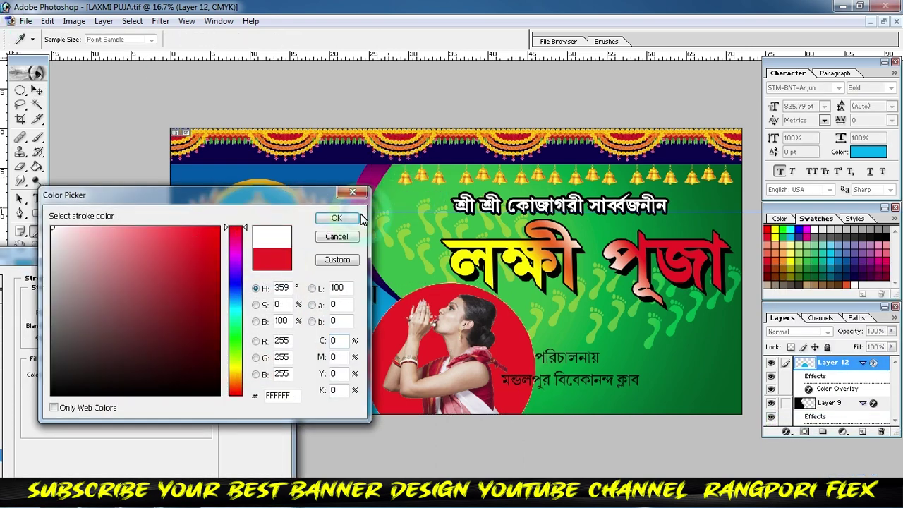
left_click(207, 255)
key("Return")
double_click(147, 301)
type("12")
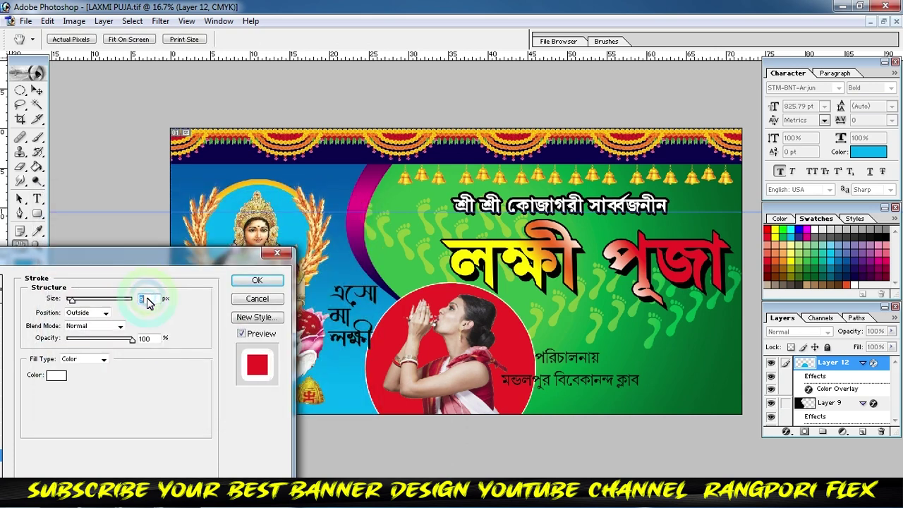
key("Up")
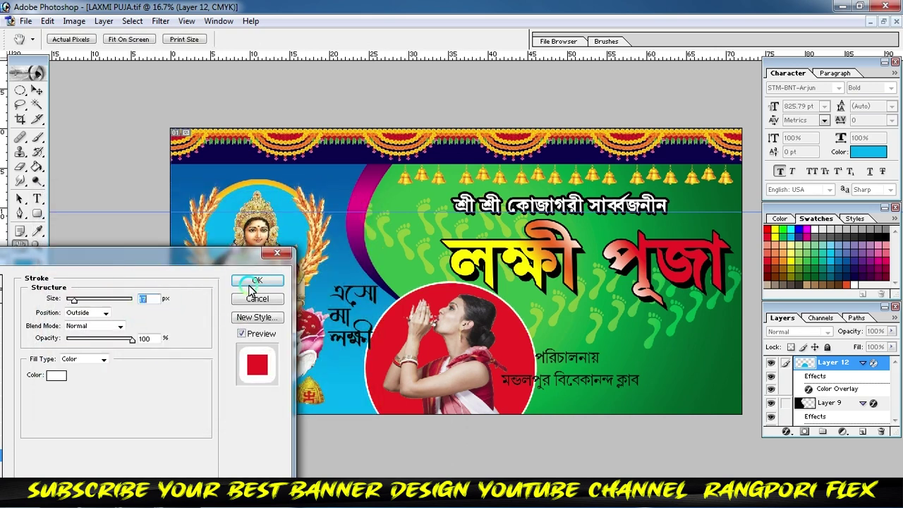
left_click(256, 281)
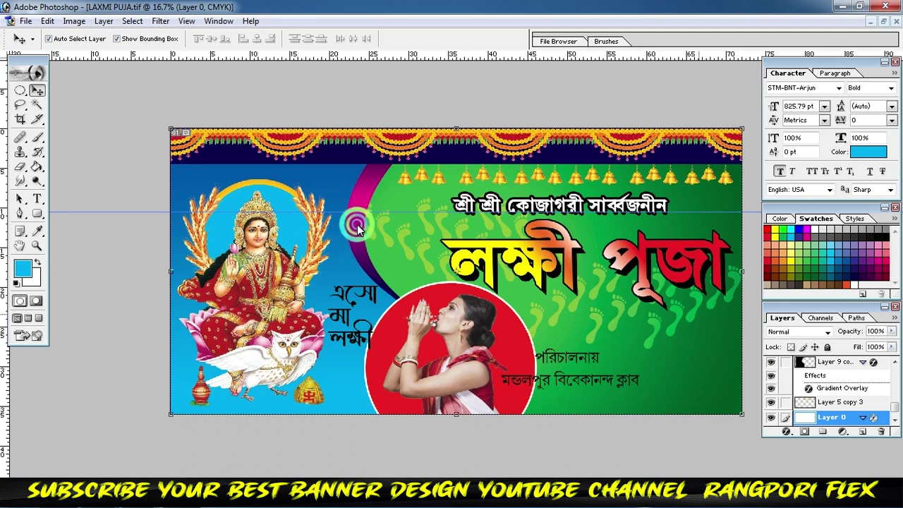
Step: Give the magenta curve a white outline stroke of about 11 px
left_click(357, 228)
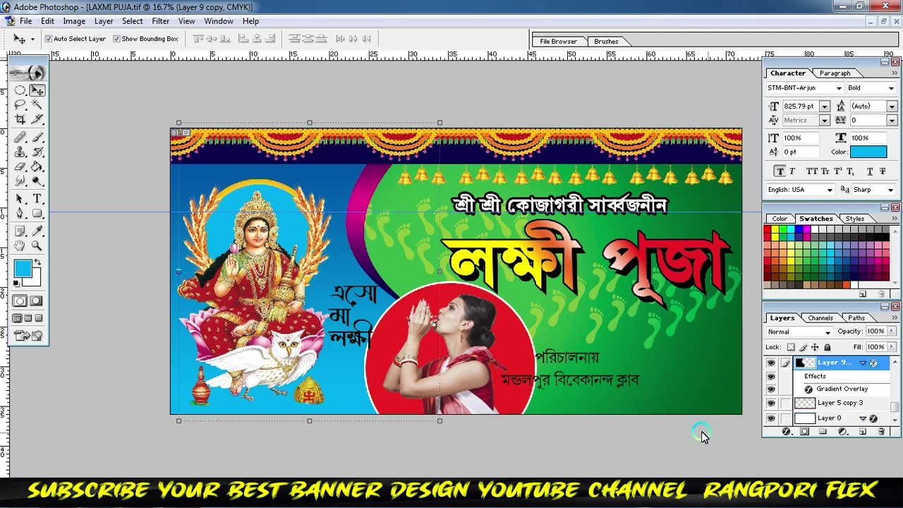
left_click(787, 432)
left_click(807, 419)
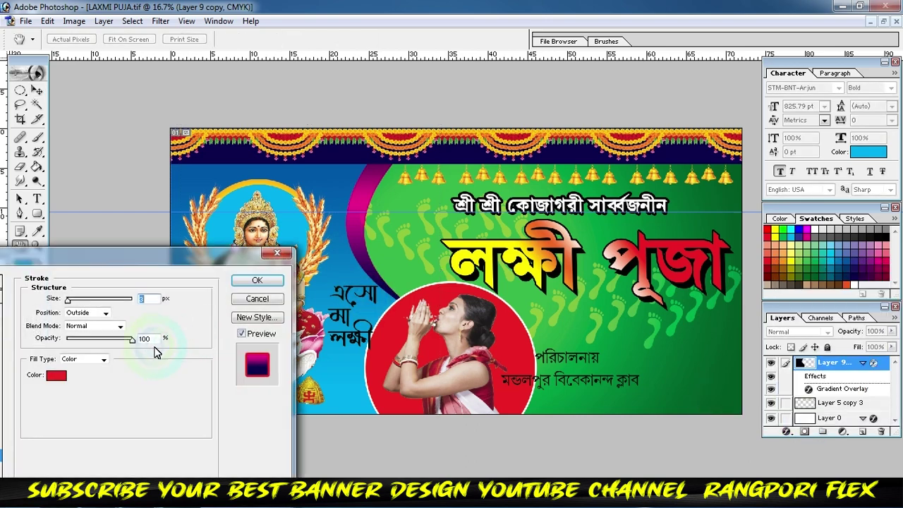
left_click(51, 376)
left_click_drag(77, 299, 51, 228)
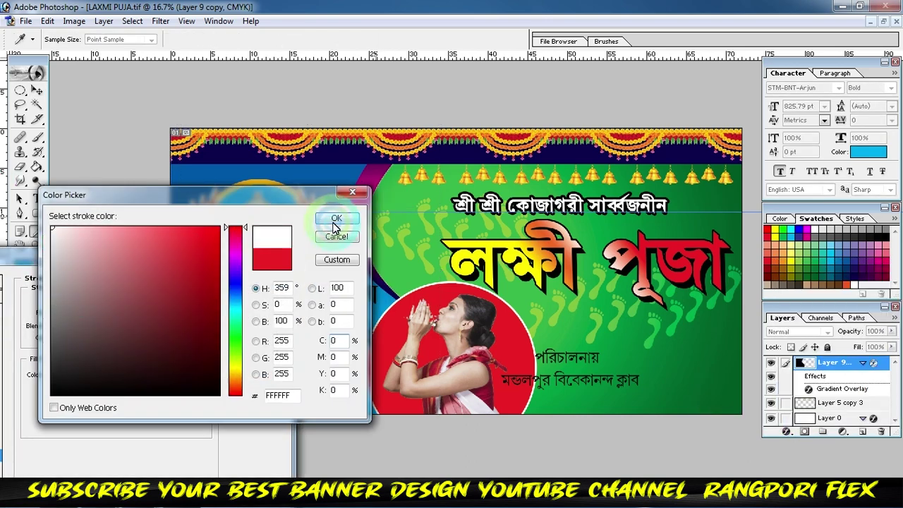
left_click(340, 215)
type("10")
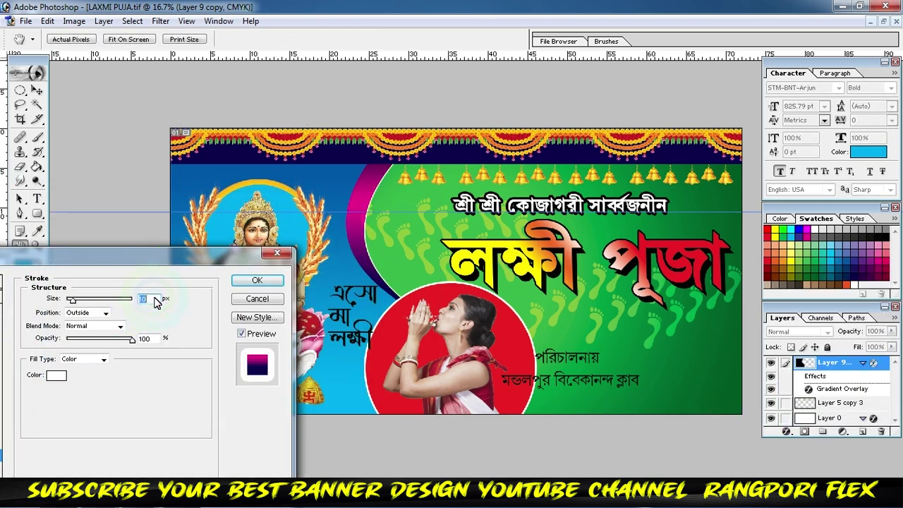
key("Up")
key("Up")
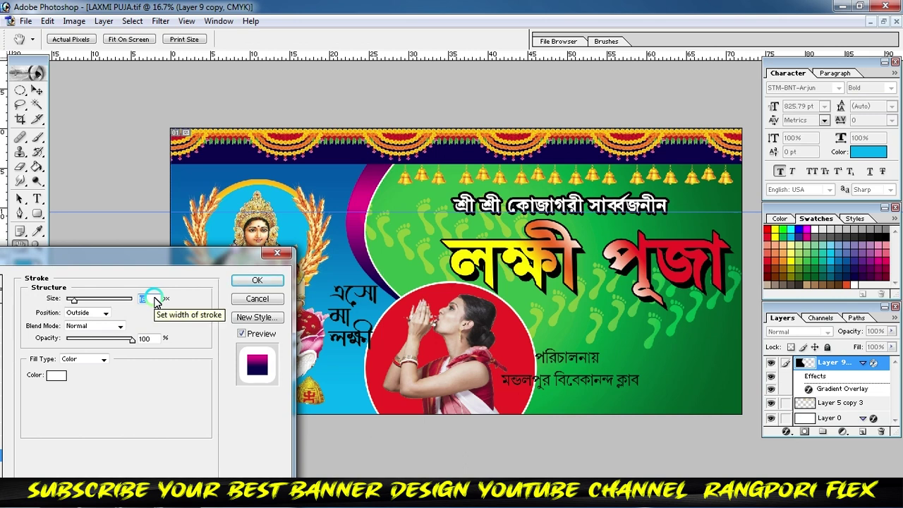
left_click(259, 280)
key("v")
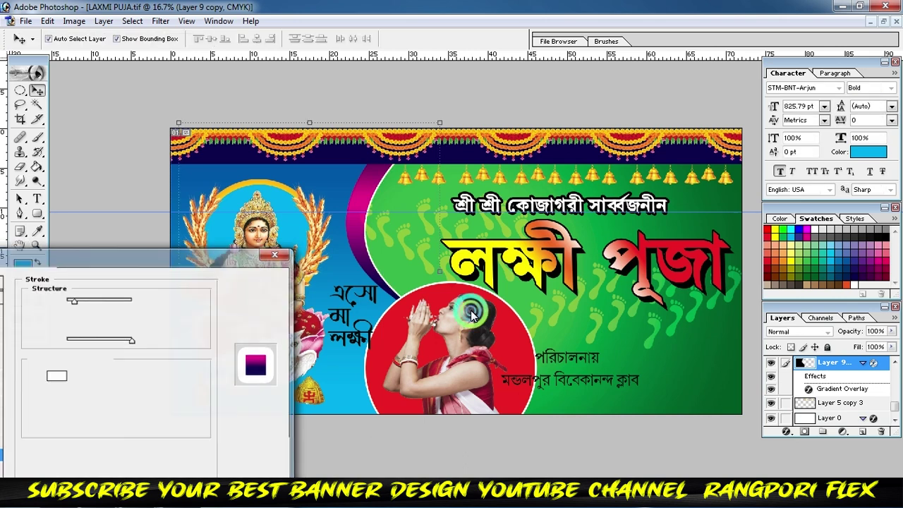
left_click(685, 331)
Step: Shrink the woman's photo and red circle to about 86%, move them down-left, and shift the title left
left_click(495, 298)
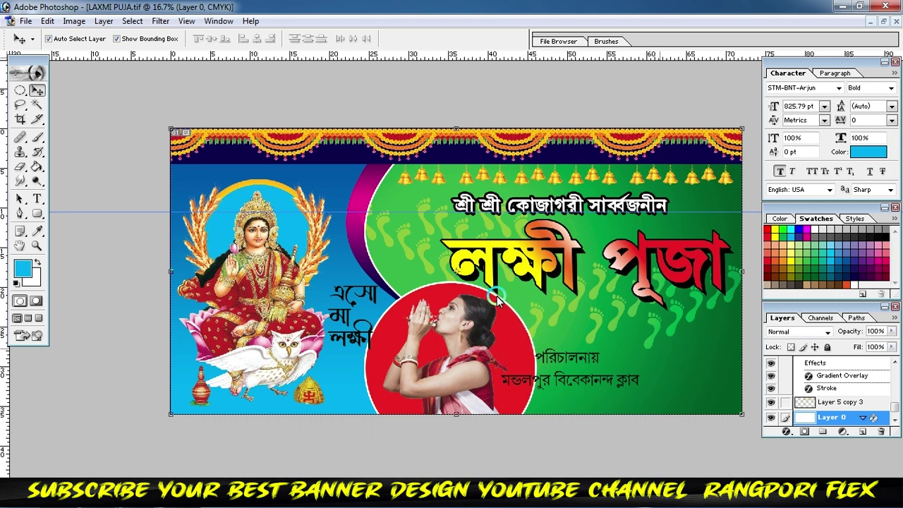
left_click(477, 339)
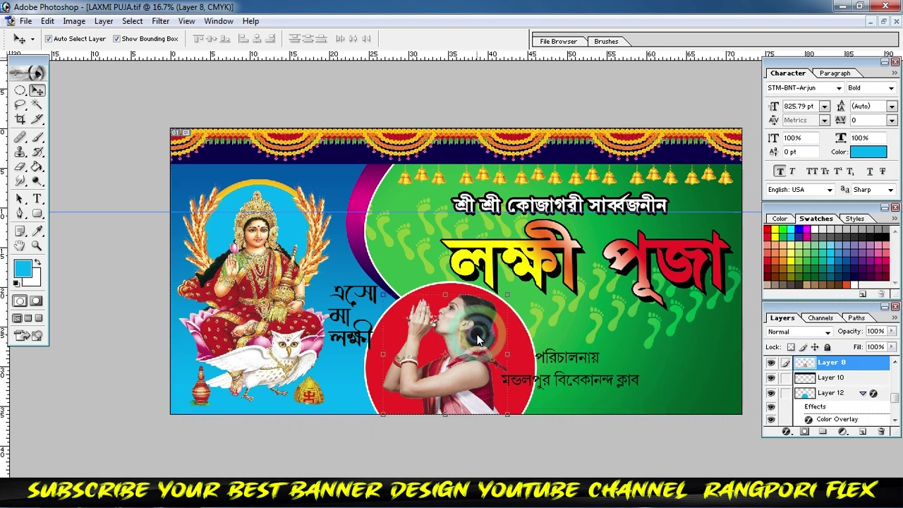
left_click(526, 357)
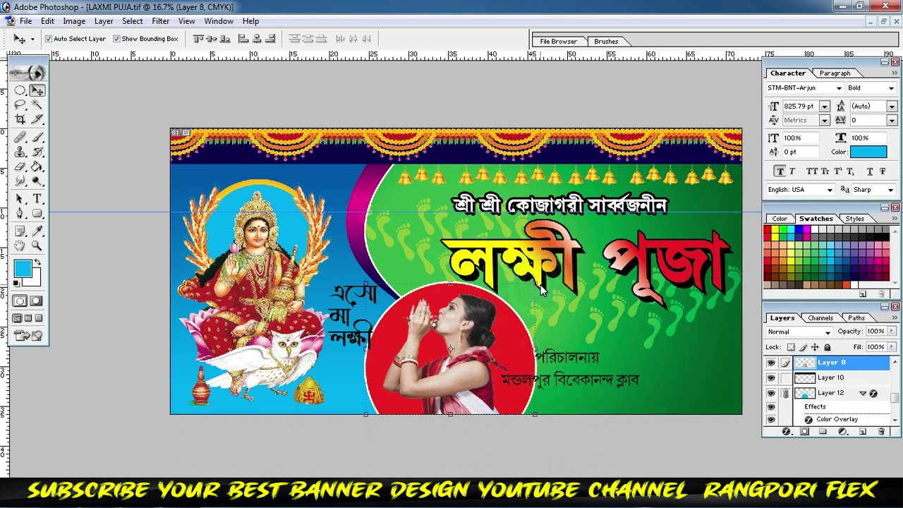
left_click_drag(539, 286, 525, 295)
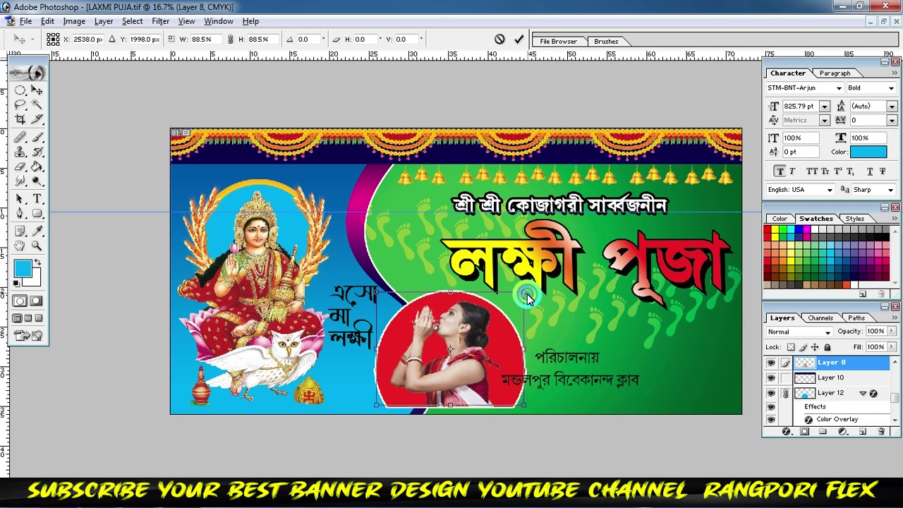
left_click(519, 40)
left_click_drag(472, 350, 462, 359)
left_click_drag(487, 268, 462, 267)
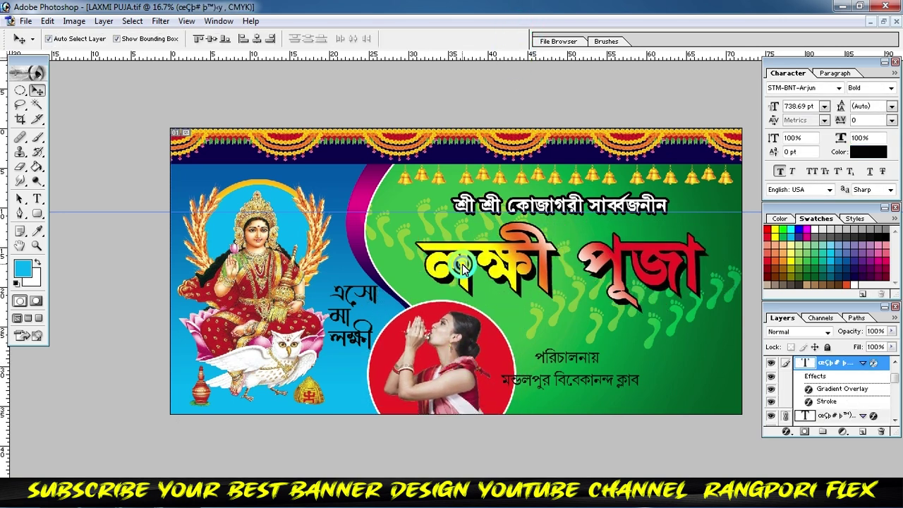
Step: Duplicate the footprint pattern into the lower-right green area
left_click(678, 316)
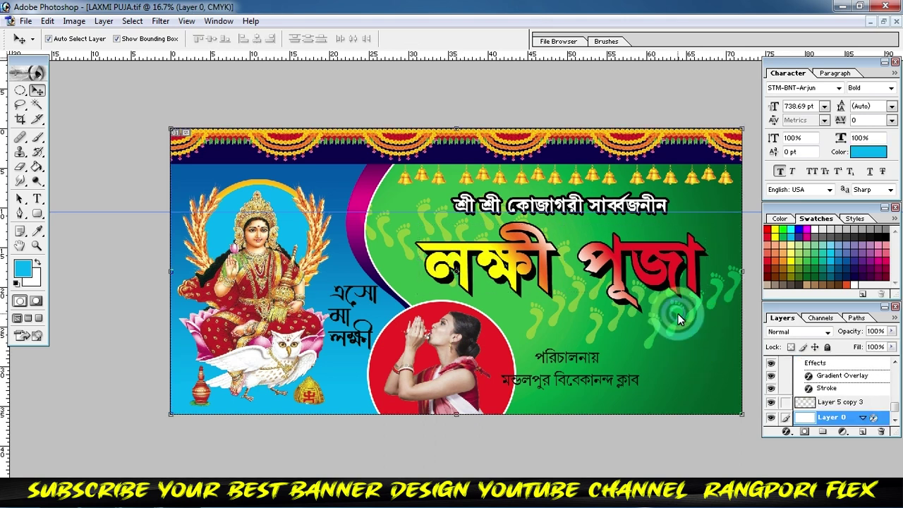
mouse_move(678, 318)
left_mouse_down()
mouse_move(688, 272)
mouse_move(667, 315)
mouse_move(658, 393)
left_mouse_up()
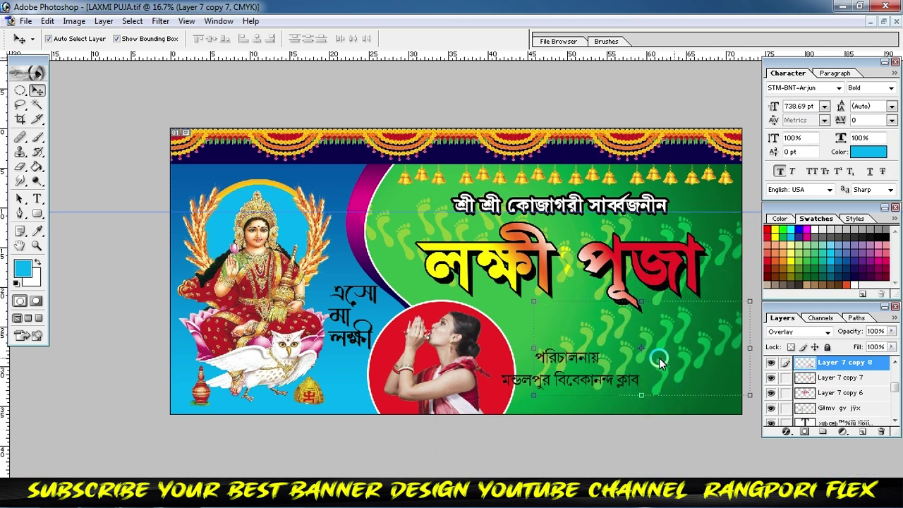
left_click_drag(660, 388, 691, 344)
Step: Move the লক্ষী পূজা title right and down and add a new layer for a rectangular band
left_click_drag(525, 261, 544, 269)
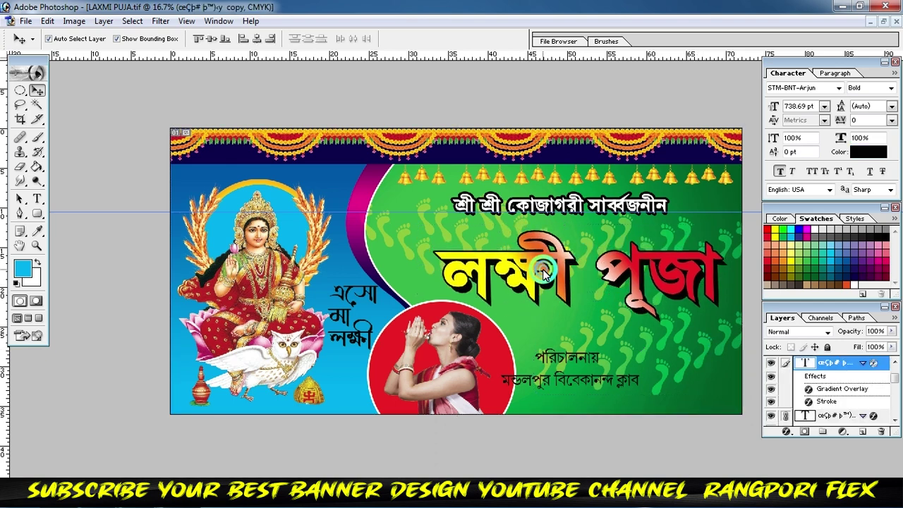
left_click(108, 130)
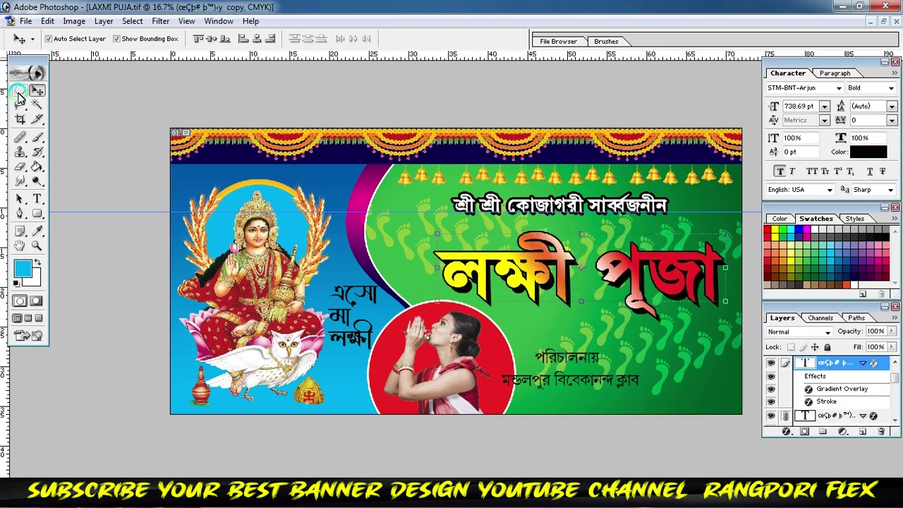
left_click(70, 91)
left_click(182, 264)
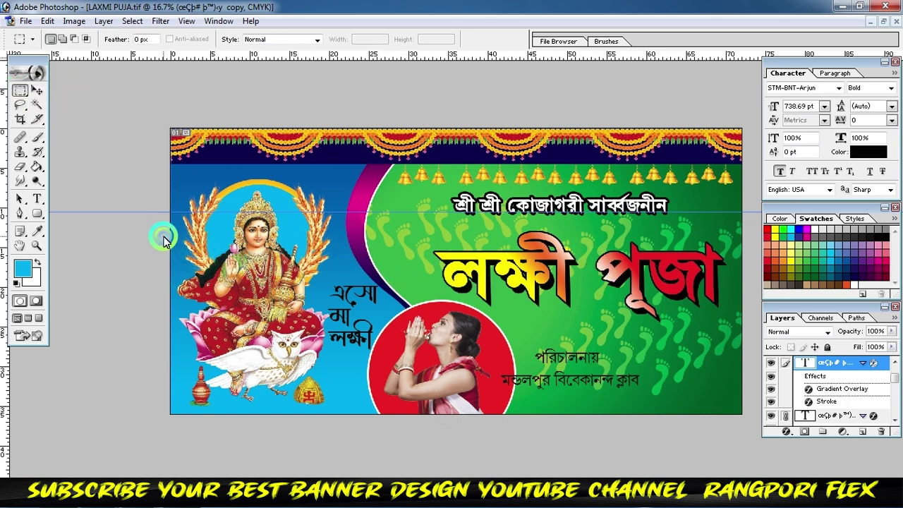
left_click(862, 431)
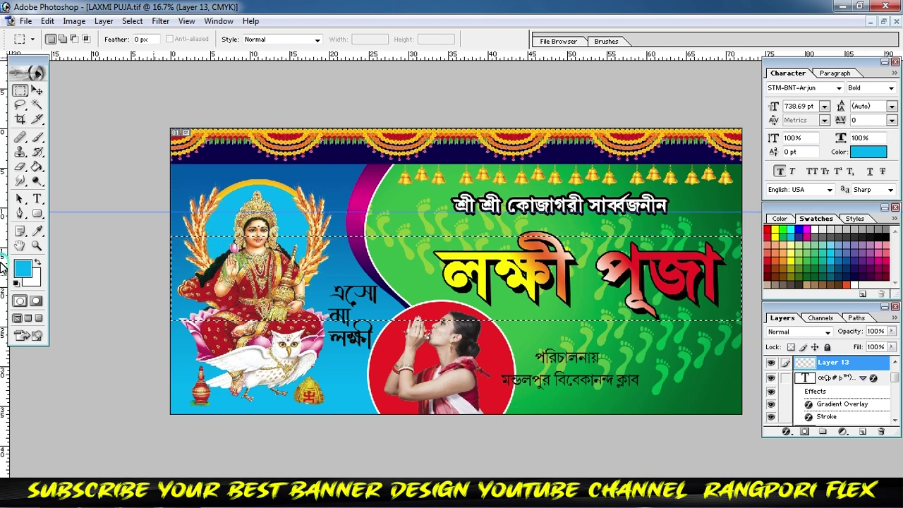
Step: Fill the rectangular band with a dark green picked from the Swatches
left_click(22, 268)
left_click(805, 271)
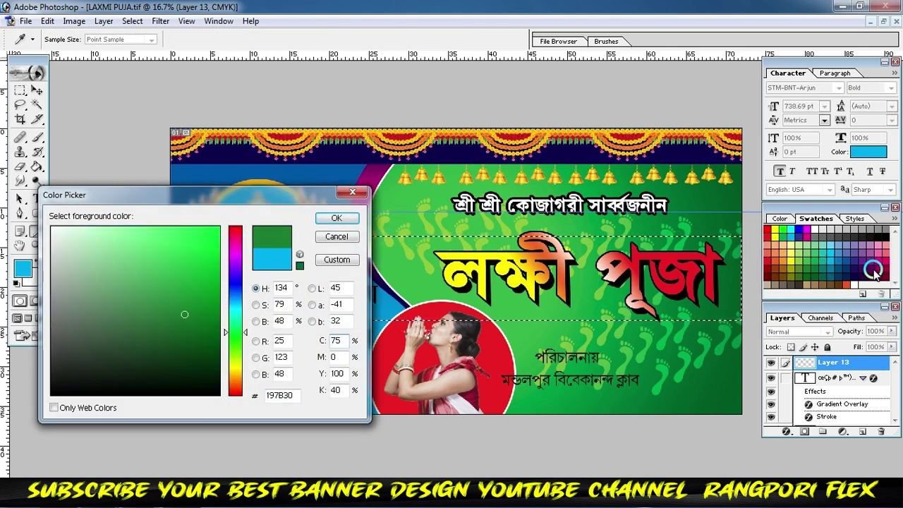
left_click(806, 277)
left_click(337, 218)
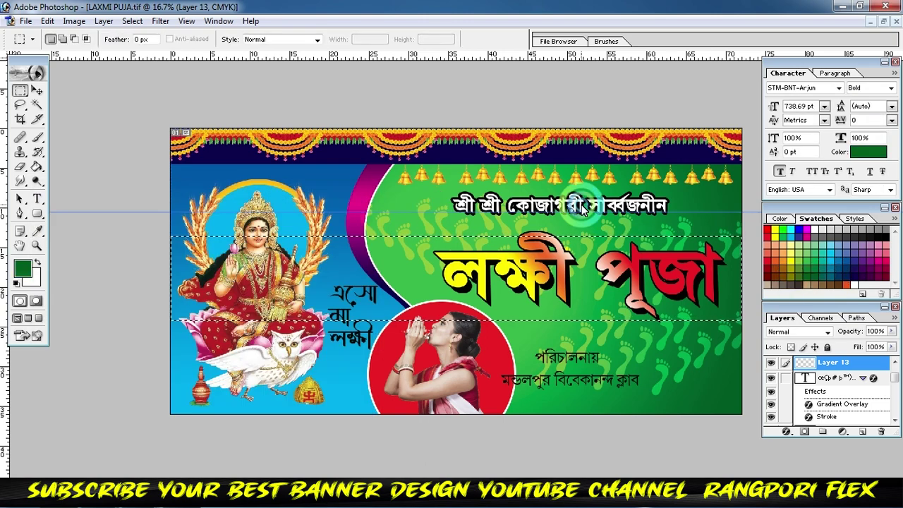
key("alt+BackSpace")
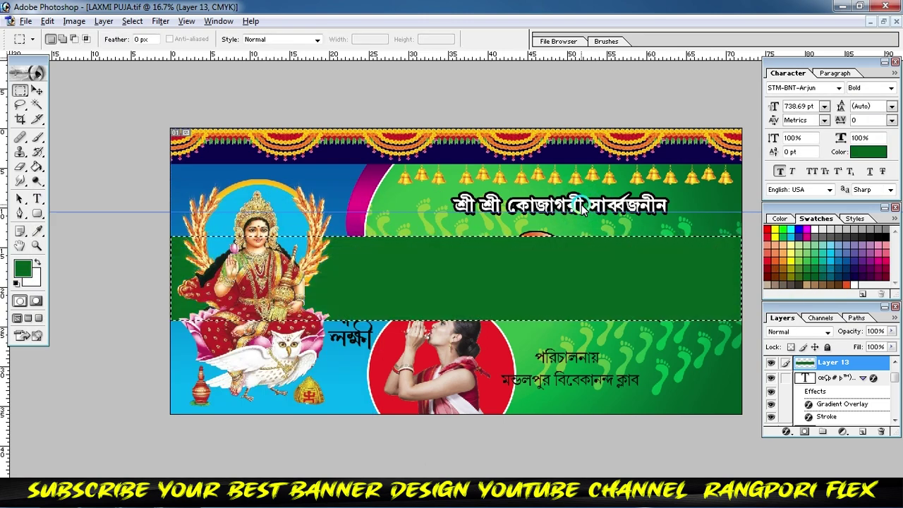
left_click(39, 91)
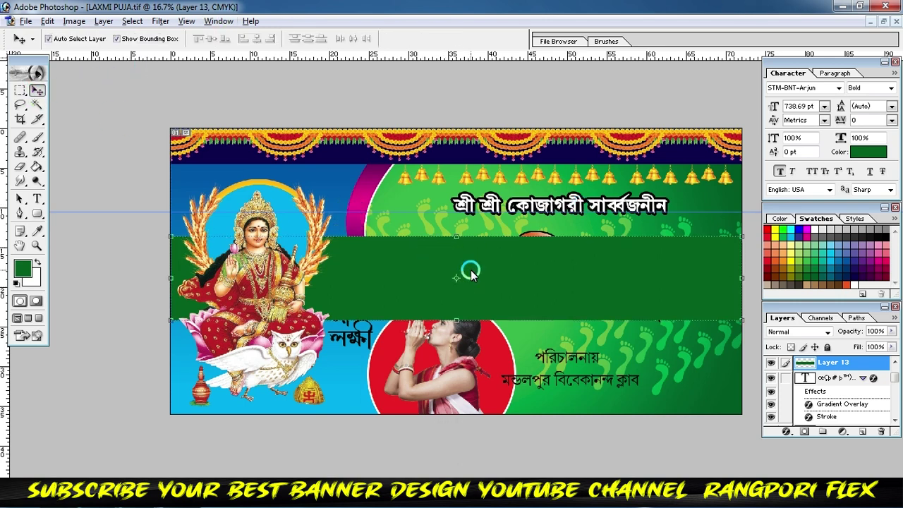
Step: Send the green band five layers back and nudge it upward
key("ctrl+bracketleft")
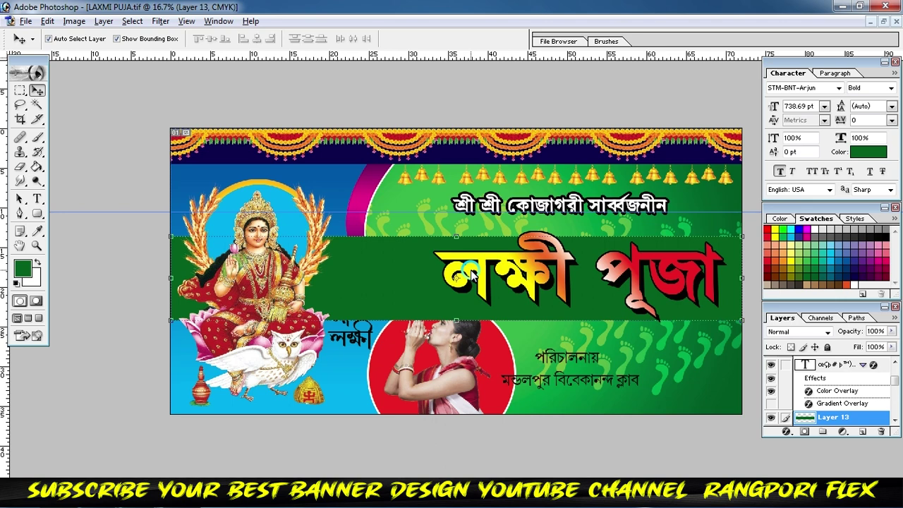
key("ctrl+bracketleft")
key("ctrl+bracketleft")
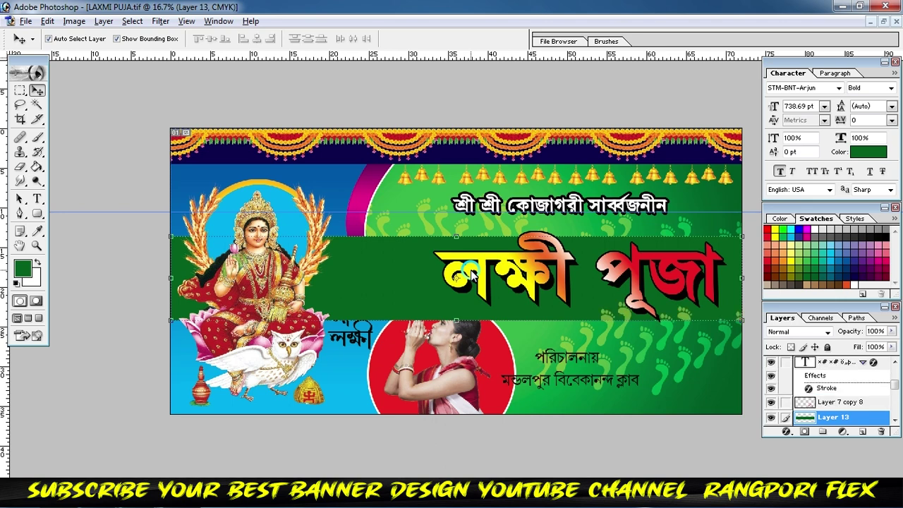
key("ctrl+bracketleft")
key("ctrl+bracketleft")
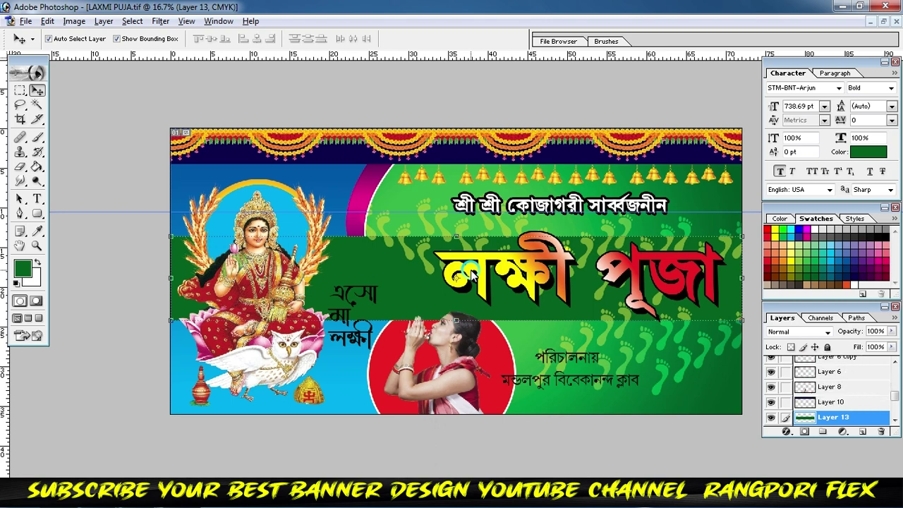
key("ctrl+bracketleft")
key("ctrl+bracketleft")
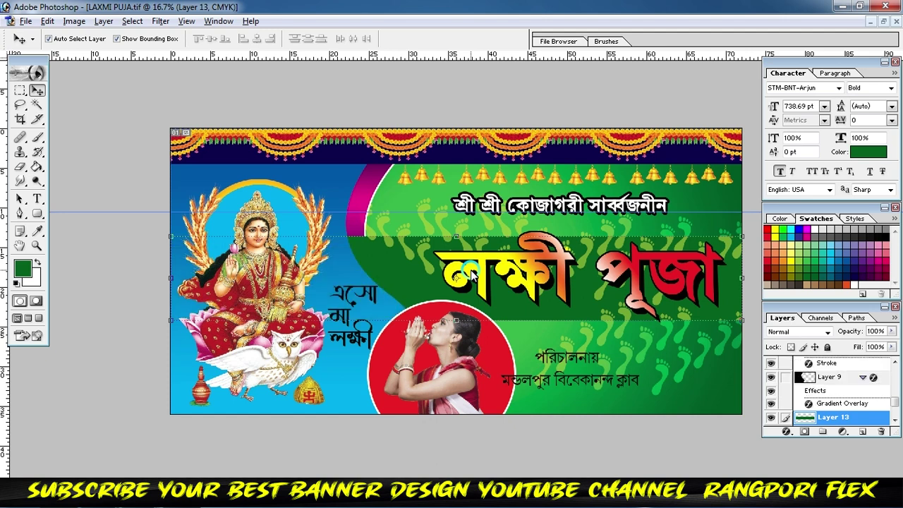
key("ctrl+bracketleft")
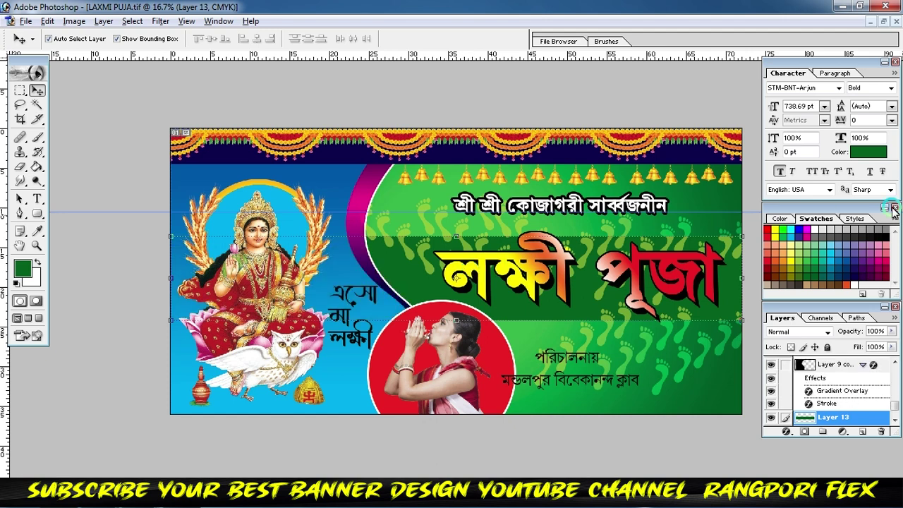
key("shift+Up")
key("shift+Up")
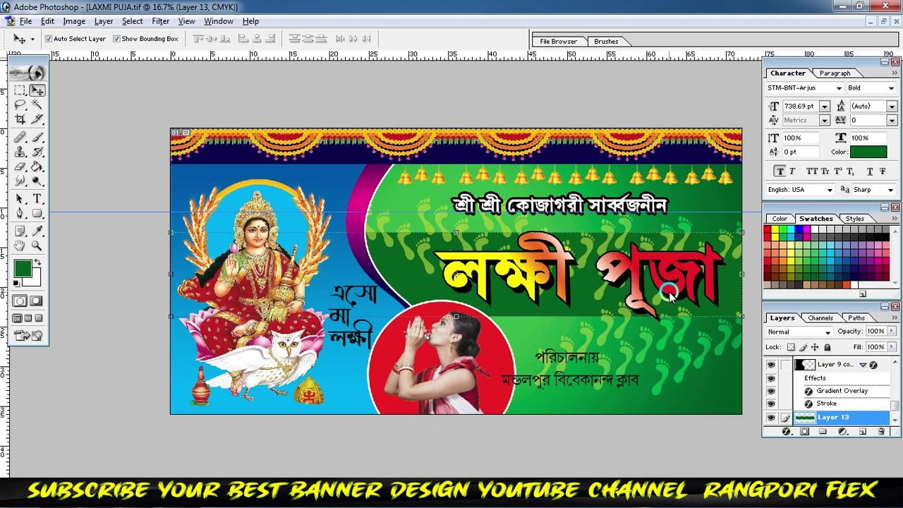
key("shift+Up")
key("shift+Up")
key("shift+Up")
left_click(655, 265)
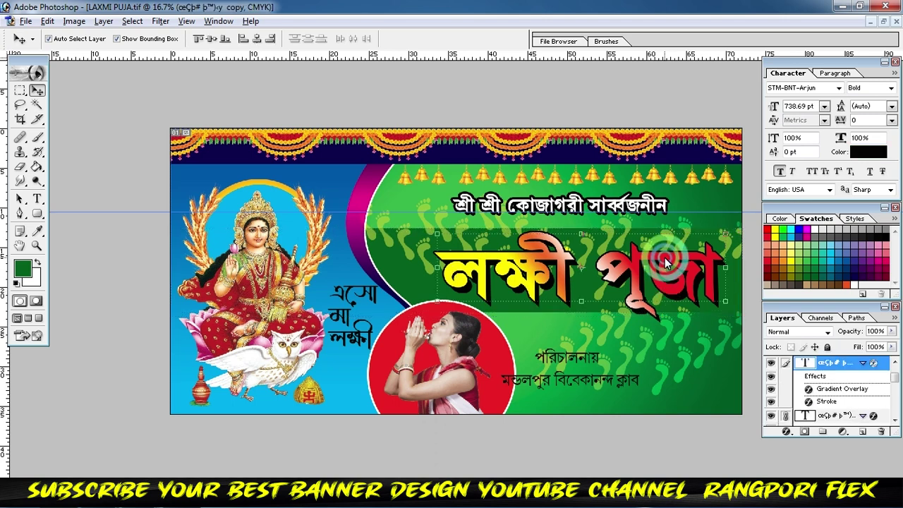
Step: Lift the title slightly and stretch the green band taller upward
key("shift+Up")
key("shift+Up")
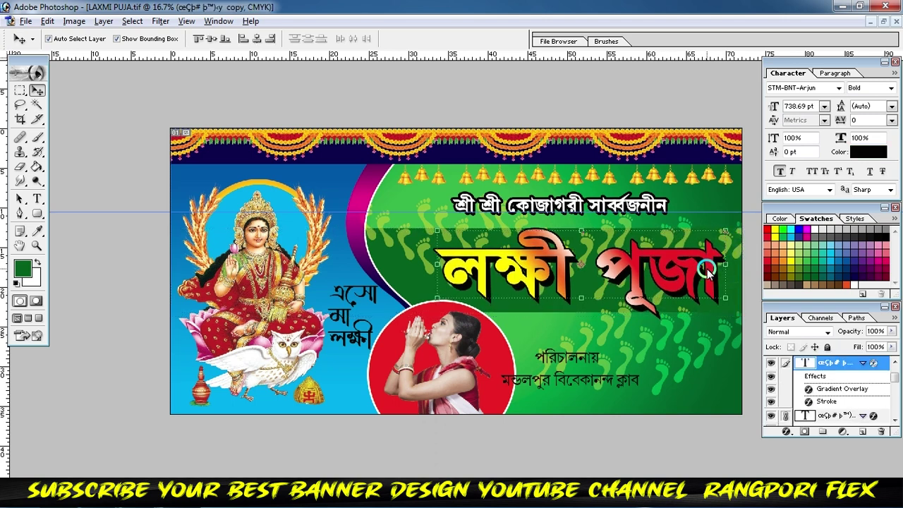
key("shift+Up")
left_click(736, 288)
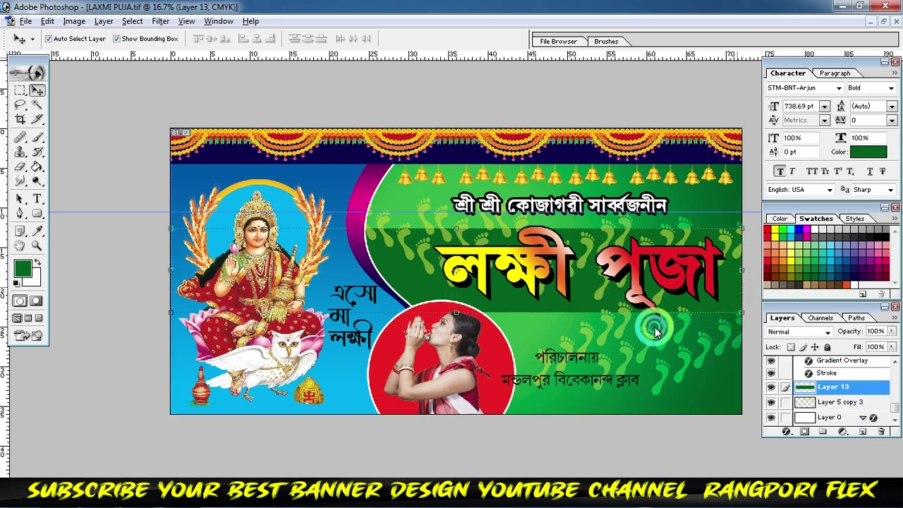
key("ctrl+t")
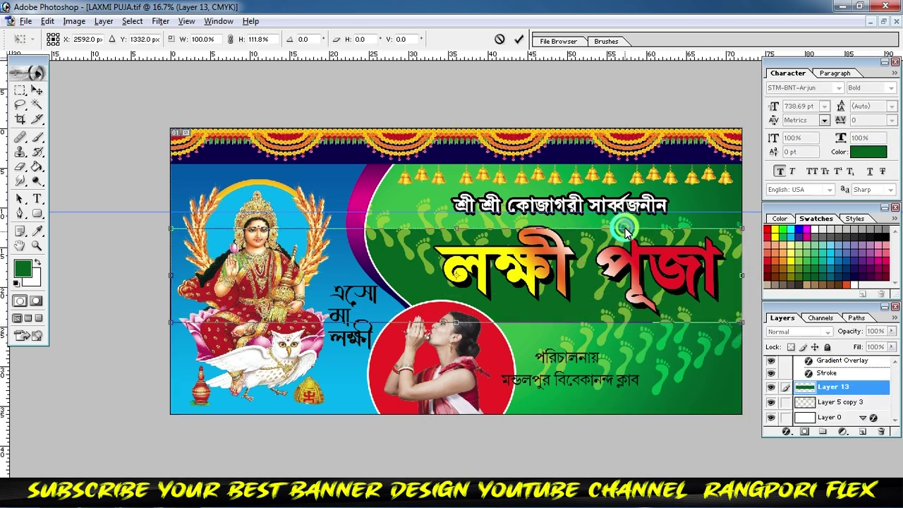
left_click_drag(628, 228, 627, 220)
left_click(520, 39)
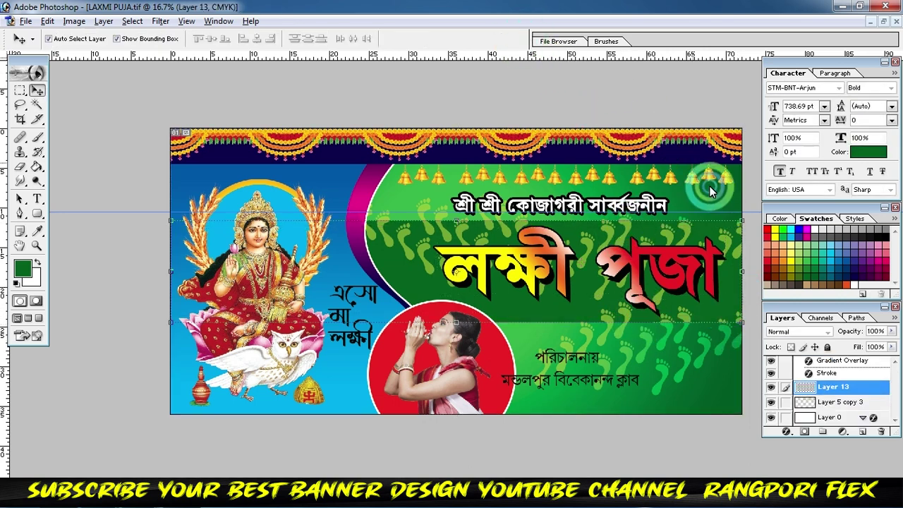
left_click(653, 272)
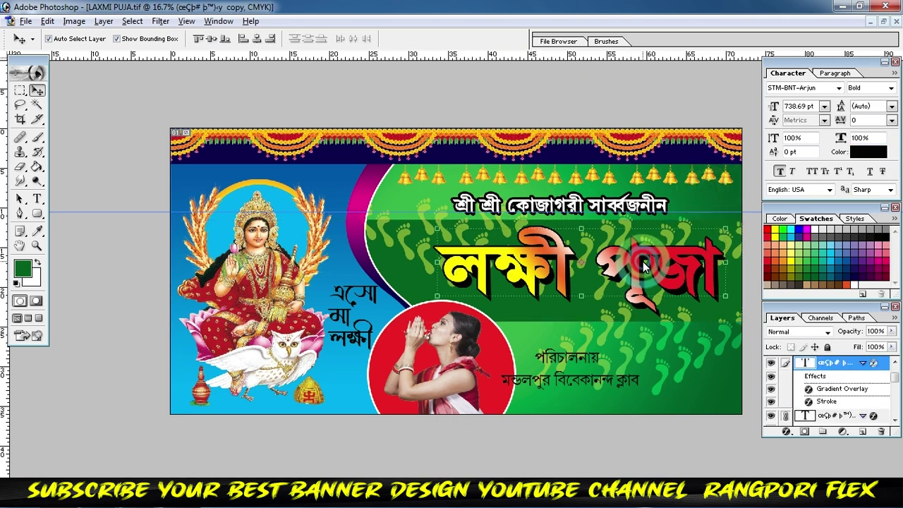
left_click(663, 344)
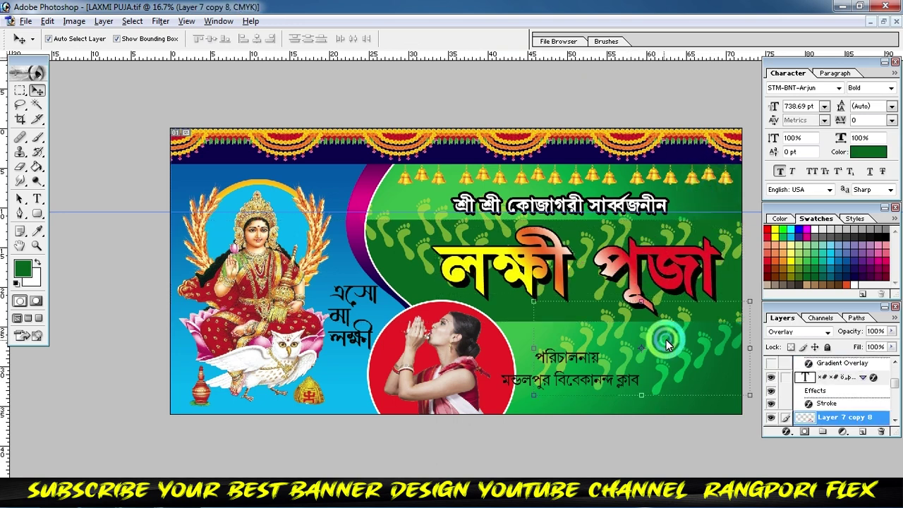
Step: Set the lower footprint pattern's blend mode to Overlay after previewing Multiply and others
left_click(810, 333)
left_click(789, 146)
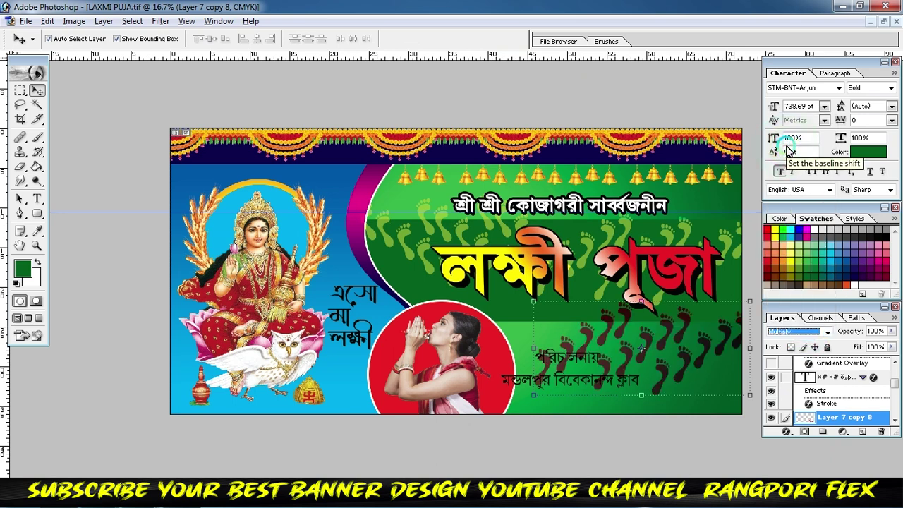
key("Down")
key("Down")
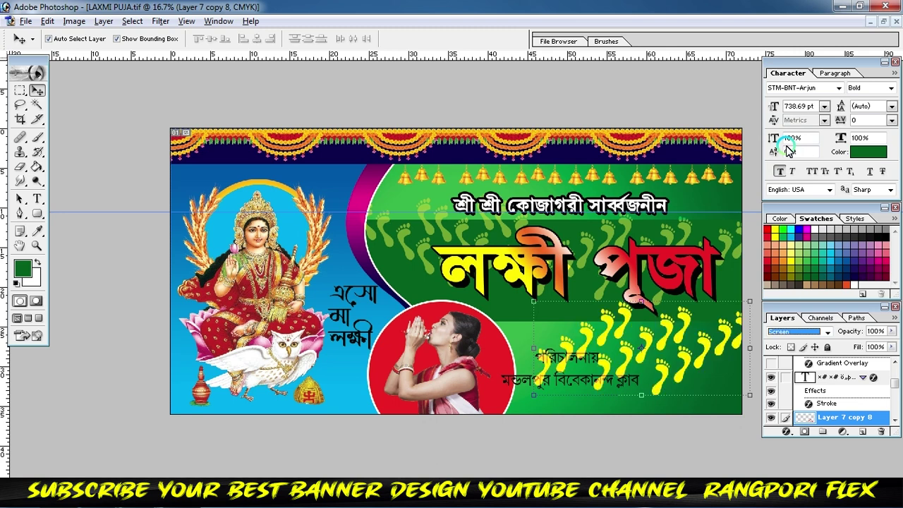
key("Down")
key("Down")
key("Down")
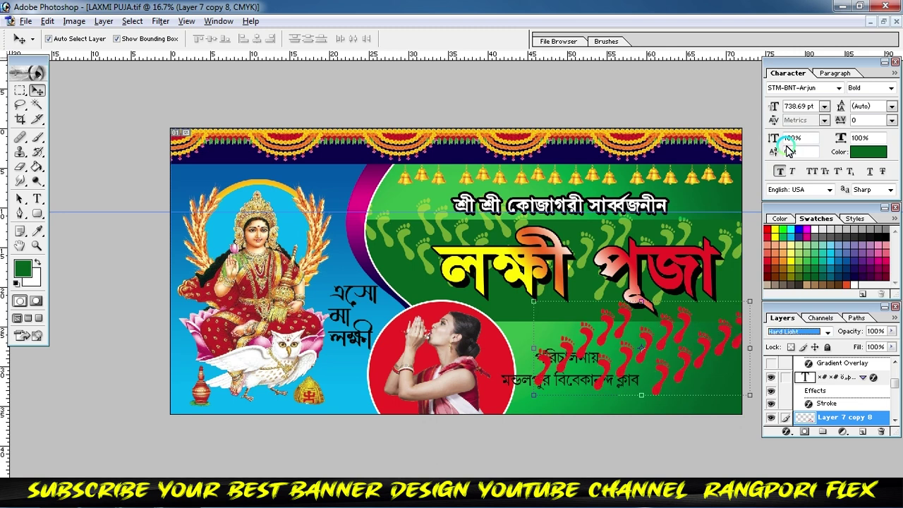
key("Down")
key("Down")
key("Down")
key("Down")
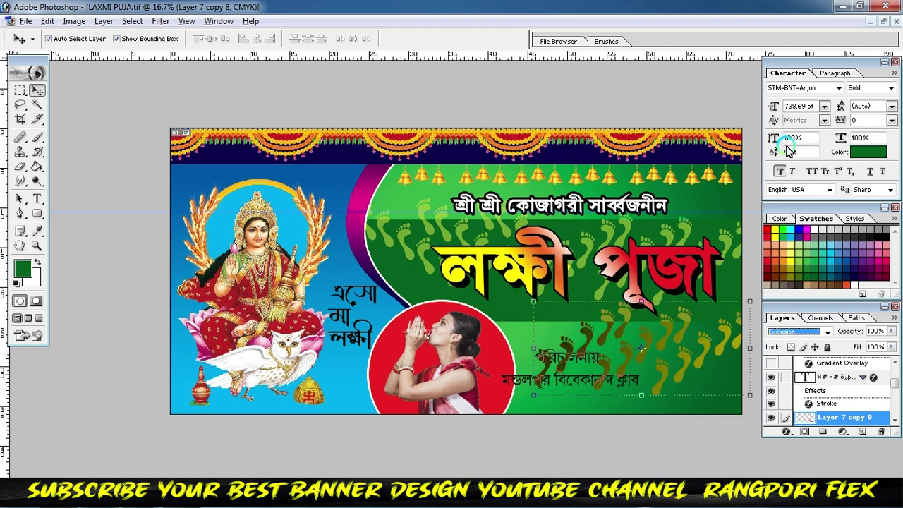
key("Down")
key("Down")
key("Down")
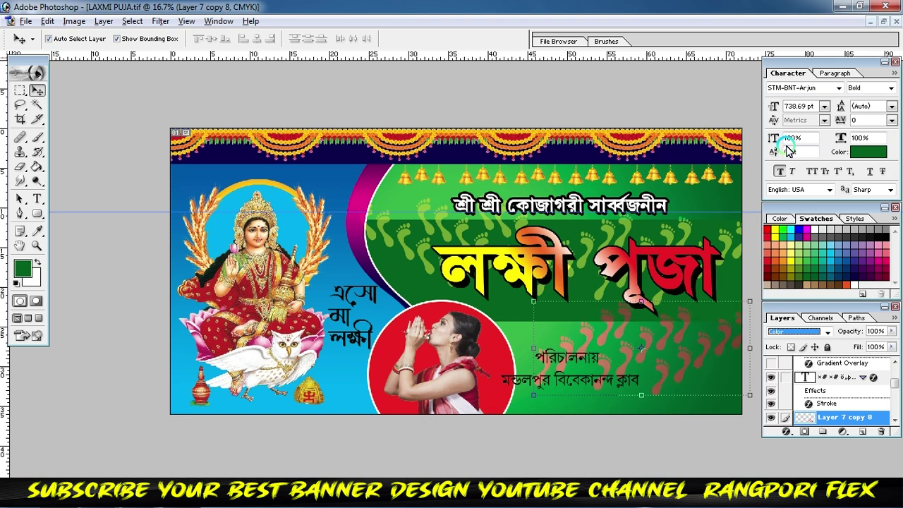
left_click(826, 336)
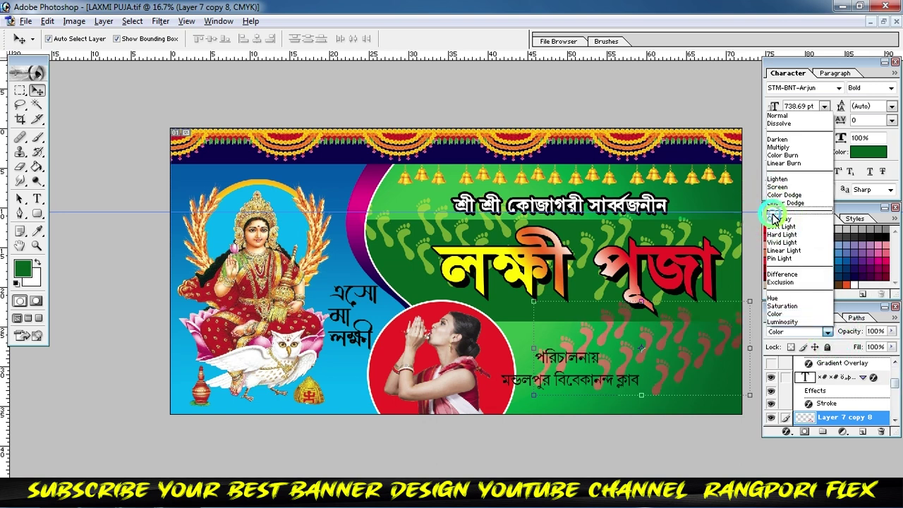
key("Escape")
left_click(827, 336)
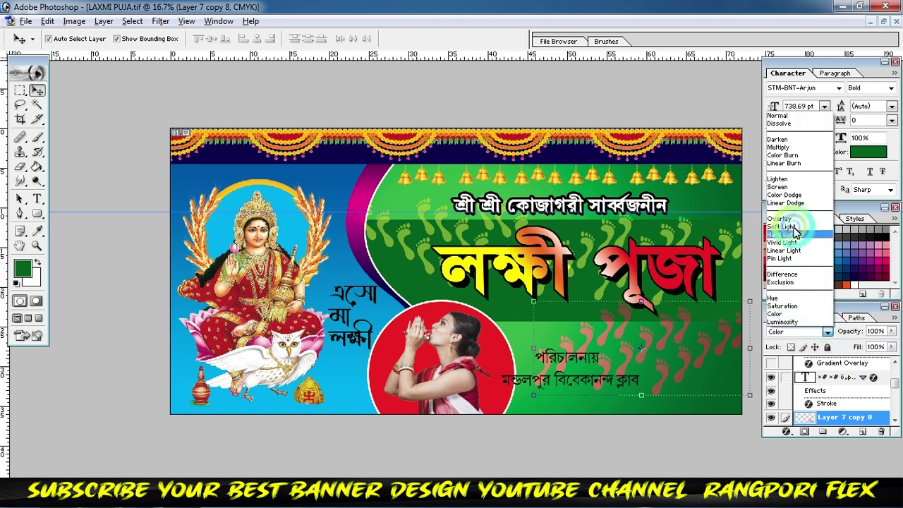
left_click(793, 218)
Step: Shift the footprint pattern down-right and remove the horizontal guide line
left_click_drag(706, 341, 656, 359)
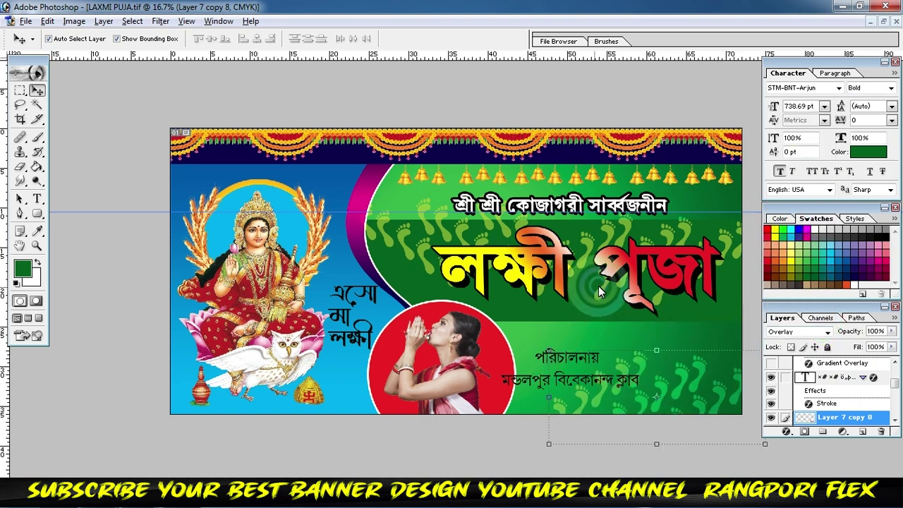
left_click(578, 263)
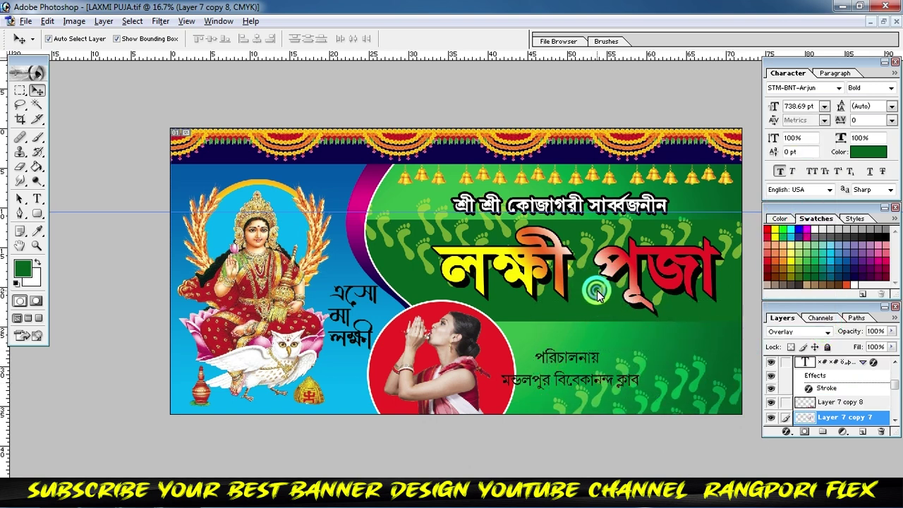
left_click(417, 253)
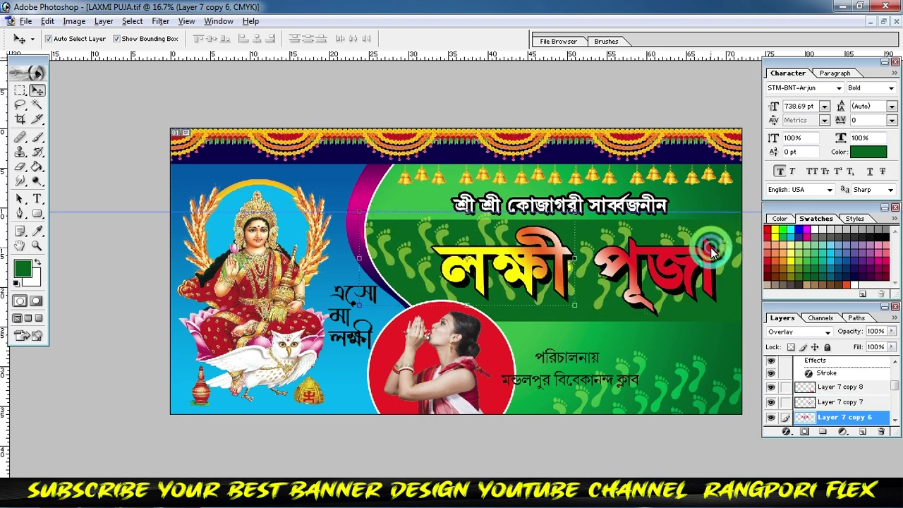
left_click(625, 200)
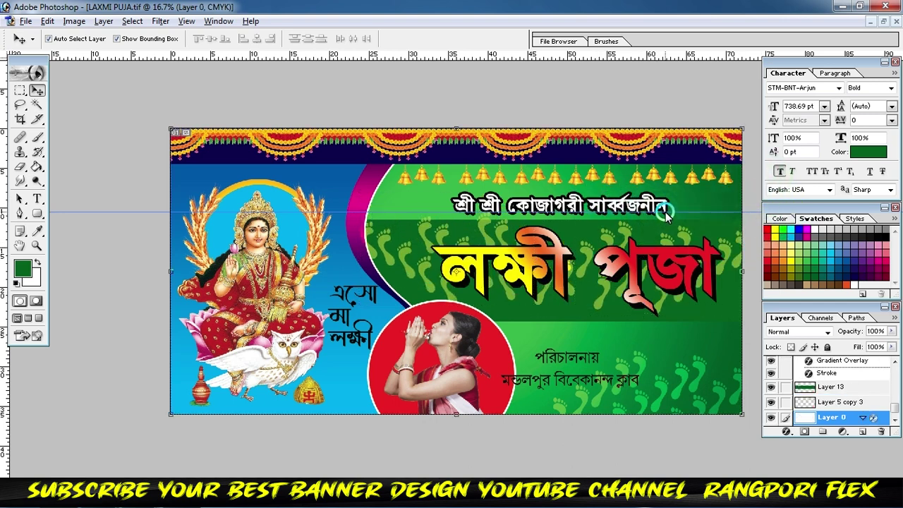
left_click_drag(638, 213, 666, 24)
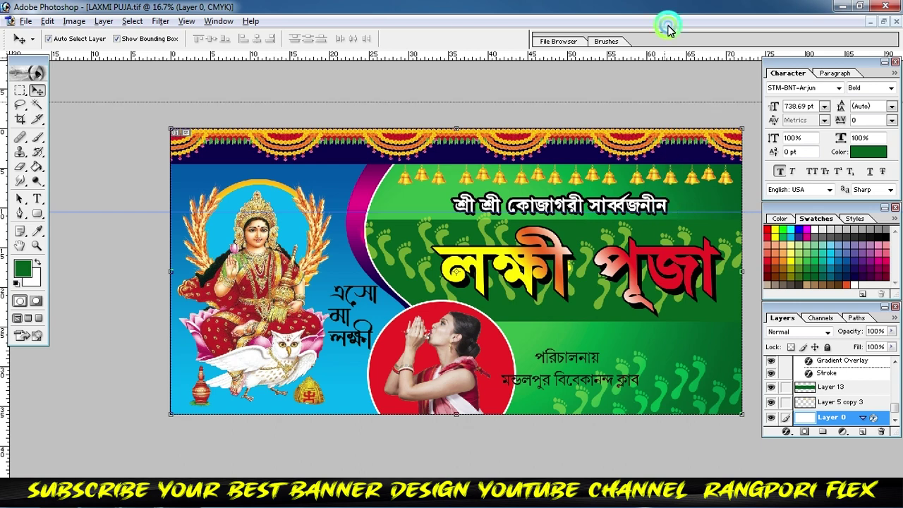
Step: Add a white 12 px outline stroke to the dark green band
left_click(719, 226)
left_click(785, 432)
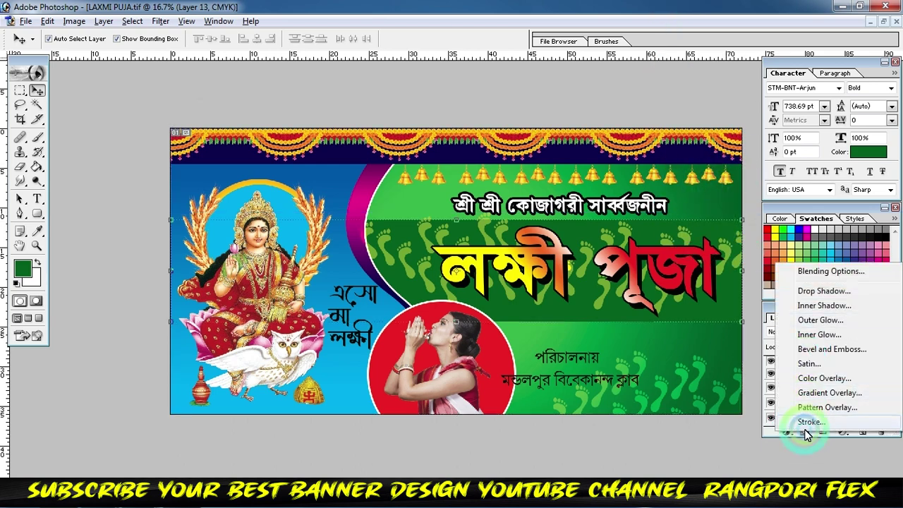
left_click(804, 422)
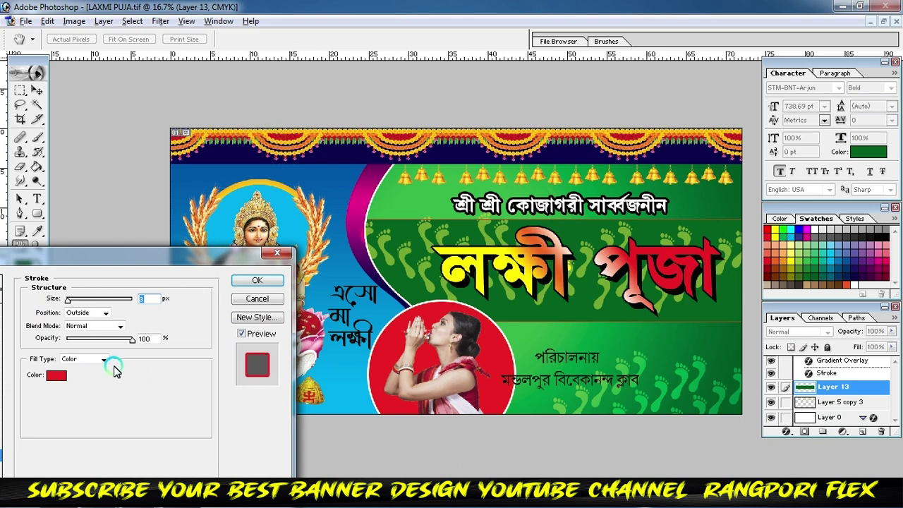
left_click(58, 376)
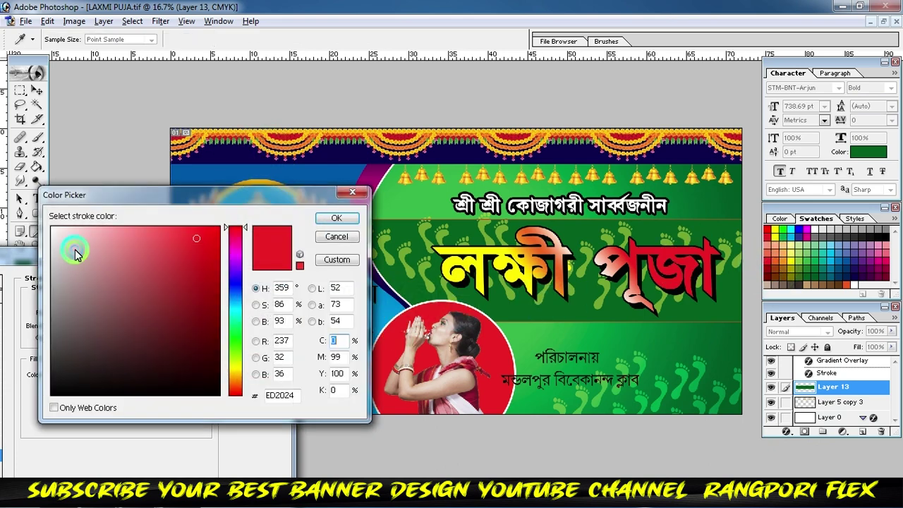
left_click_drag(76, 254, 51, 227)
left_click(333, 222)
left_click(152, 301)
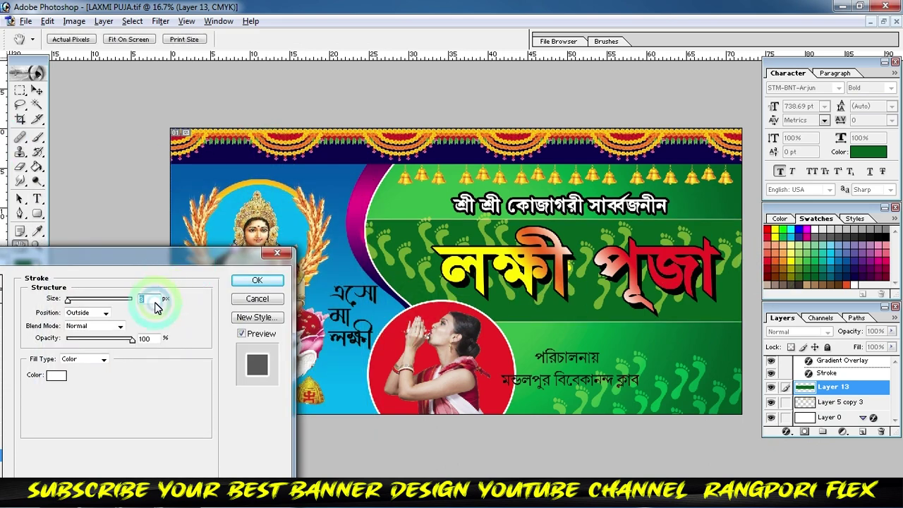
type("12")
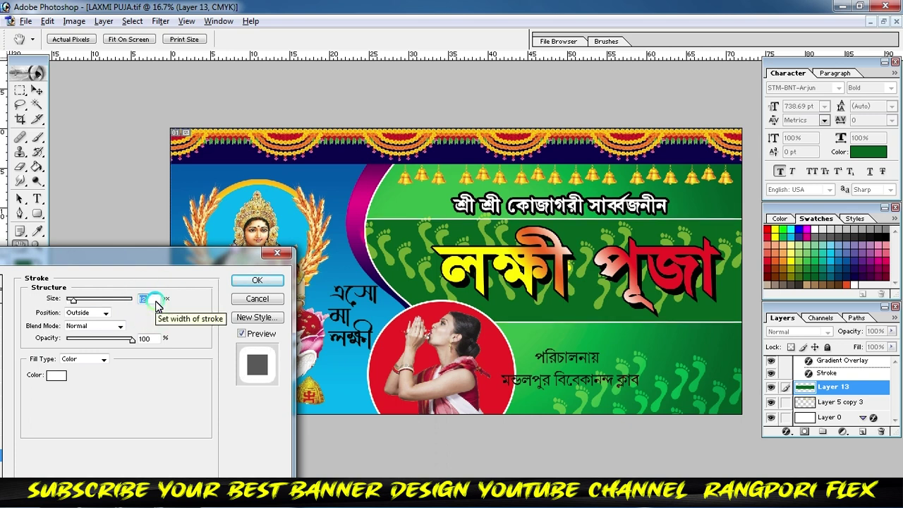
left_click(257, 280)
key("v")
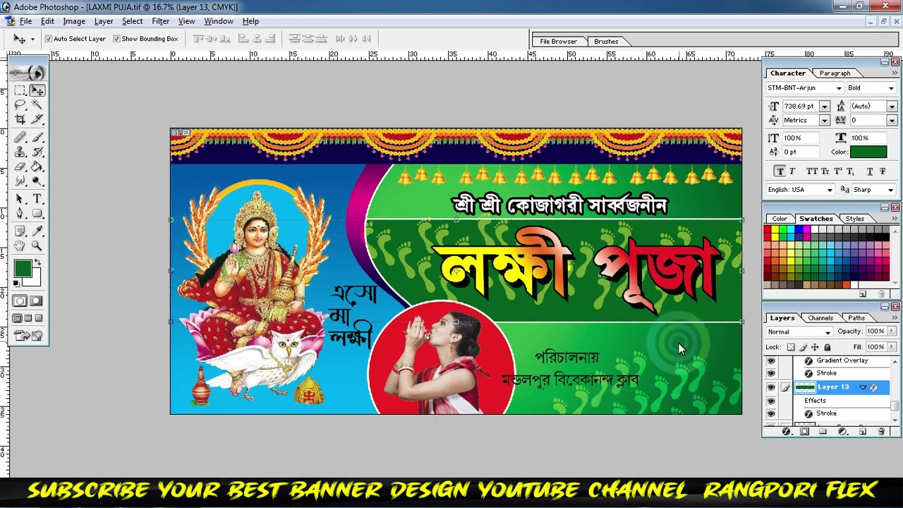
Step: Move the woman's photo lower inside the red circle
left_click(449, 339)
left_click_drag(449, 339, 448, 351)
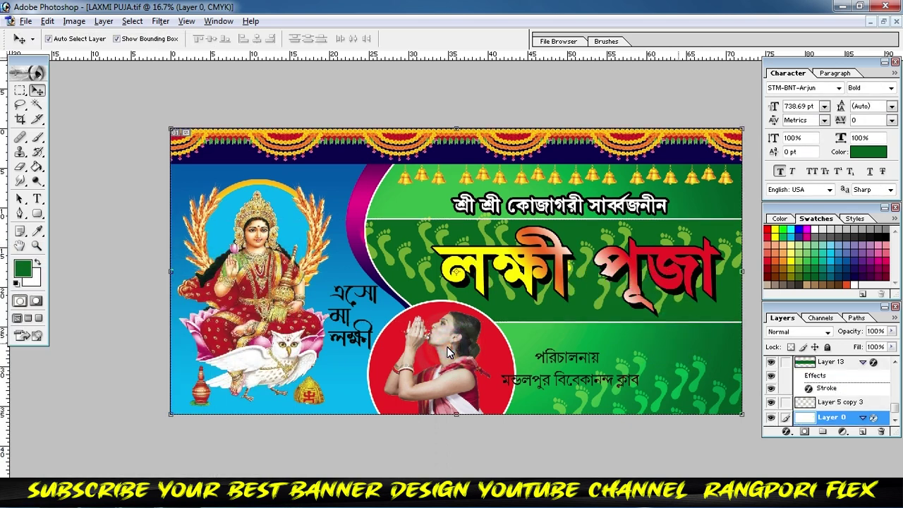
left_click(448, 352)
Step: Commit the free transform on the woman photo
key("ctrl+t")
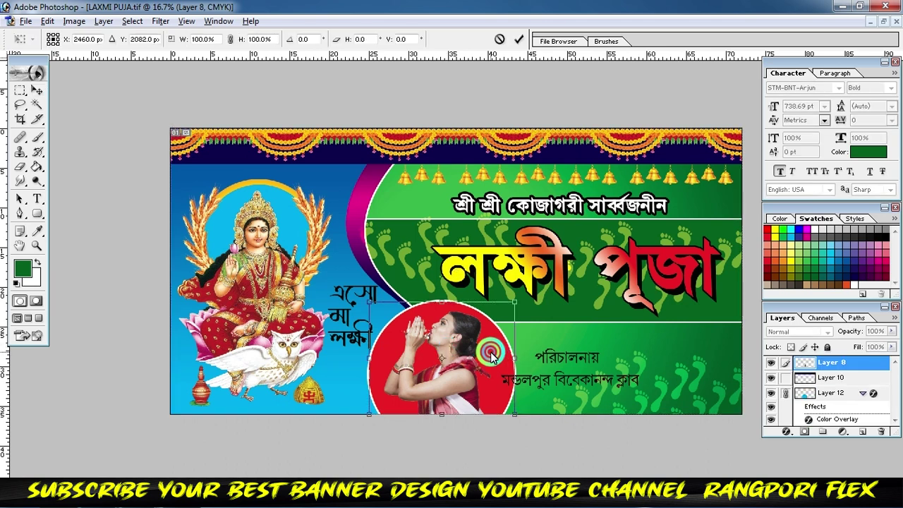
right_click(492, 357)
left_click(520, 44)
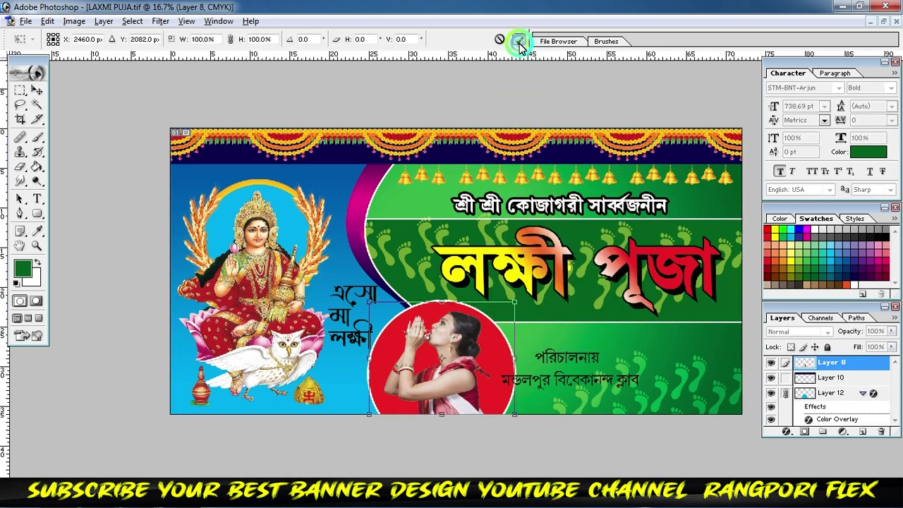
left_click(520, 44)
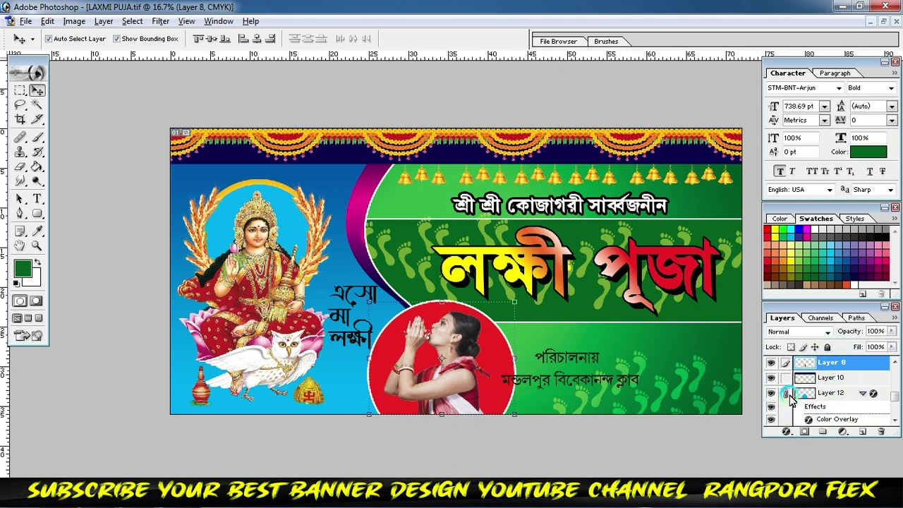
Step: Add a drop shadow to the red circle layer (Layer 12) in dark green
left_click(504, 358)
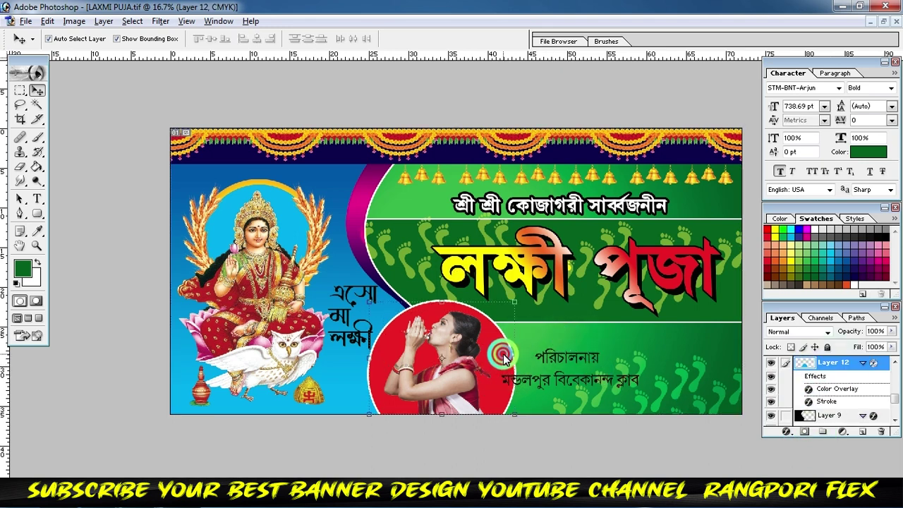
left_click(786, 431)
left_click(808, 297)
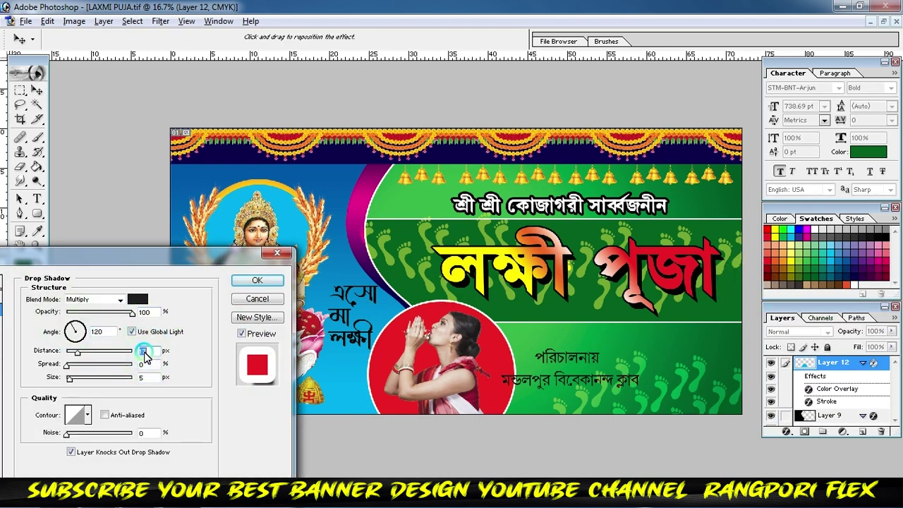
type("25")
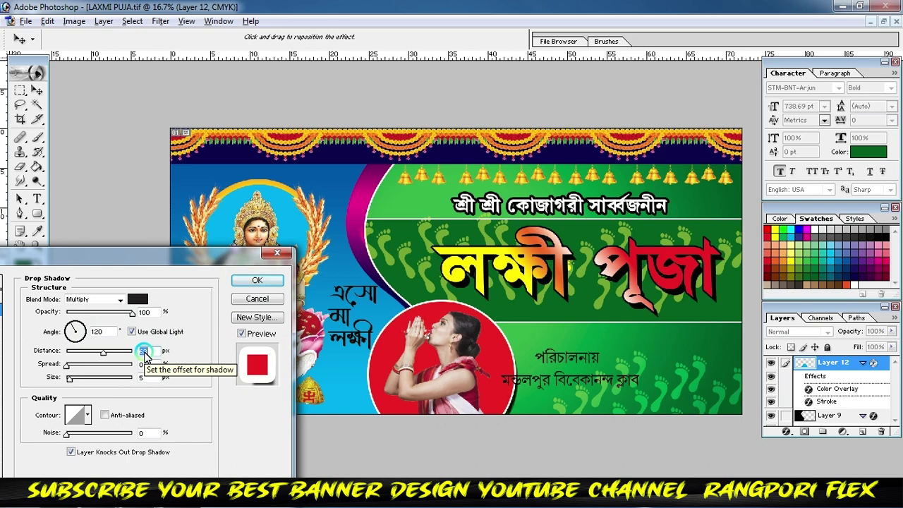
left_click(138, 299)
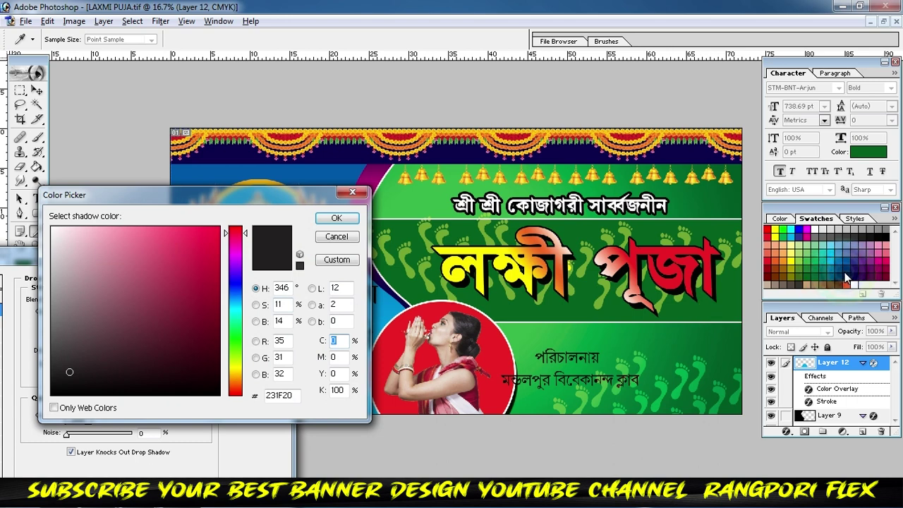
left_click(847, 270)
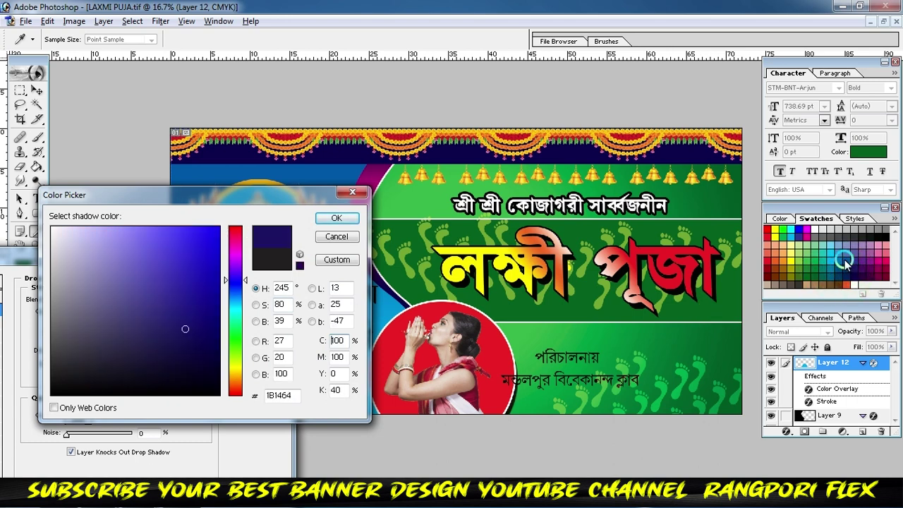
left_click(806, 276)
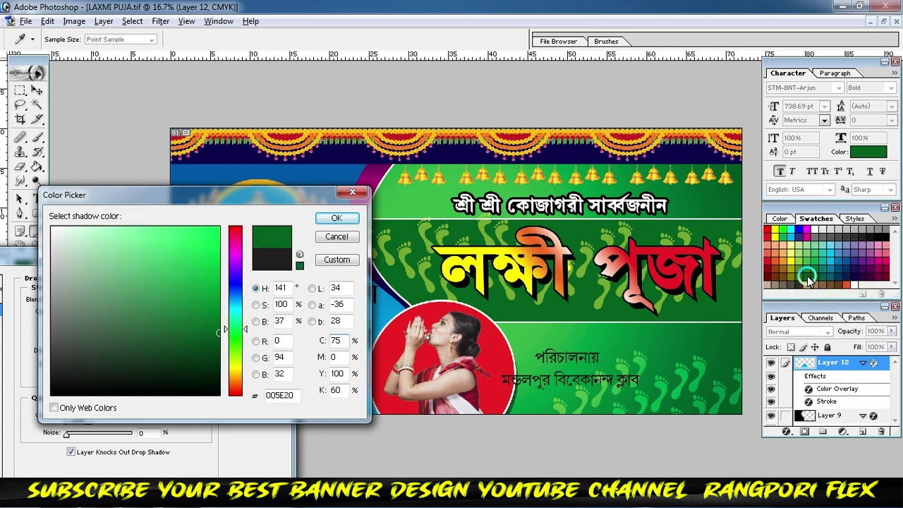
left_click(337, 218)
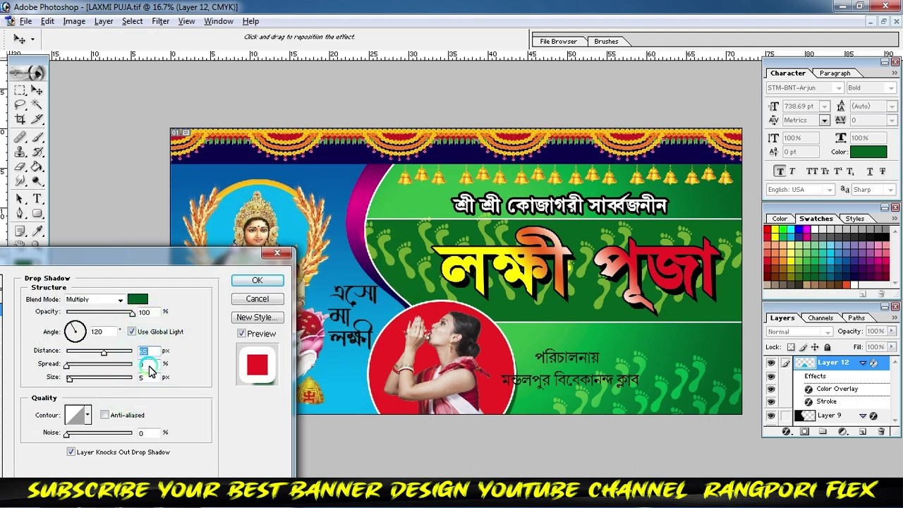
Step: Set the shadow to distance 65, spread 40 and size 30 px, and apply it
type("15")
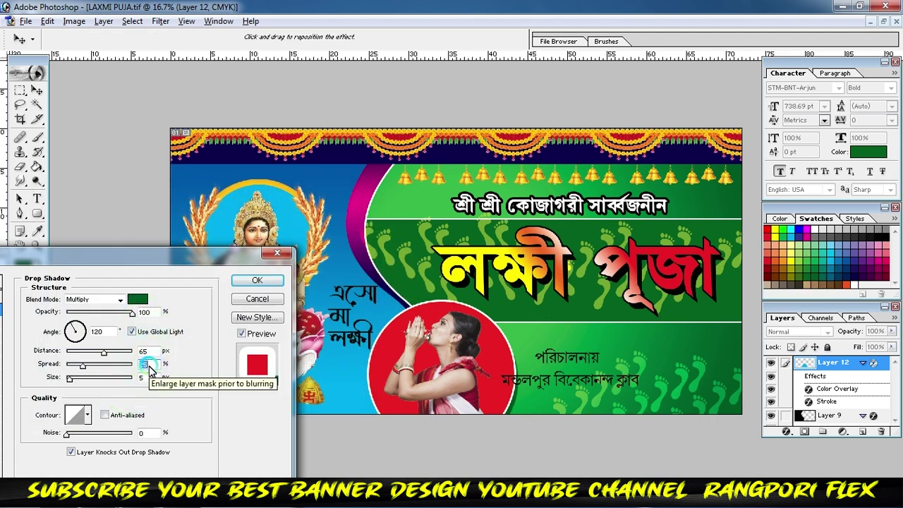
type("40")
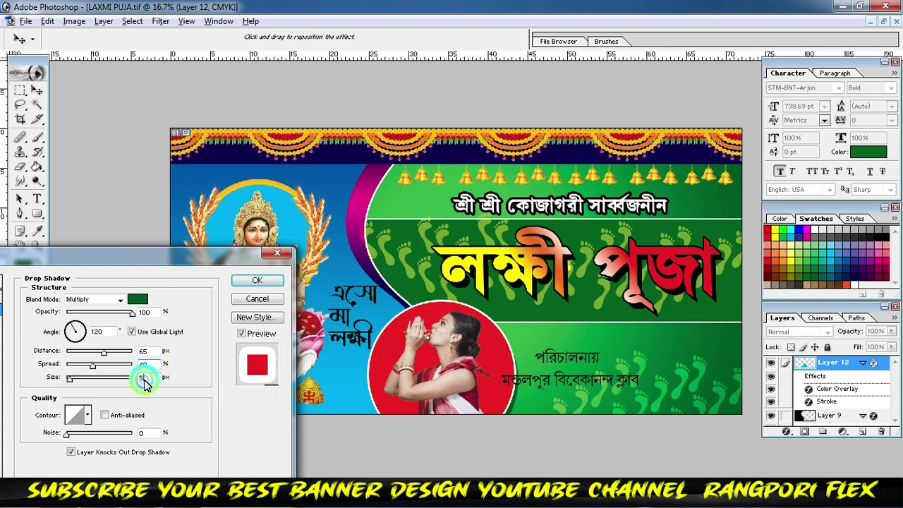
left_click(144, 378)
type("30")
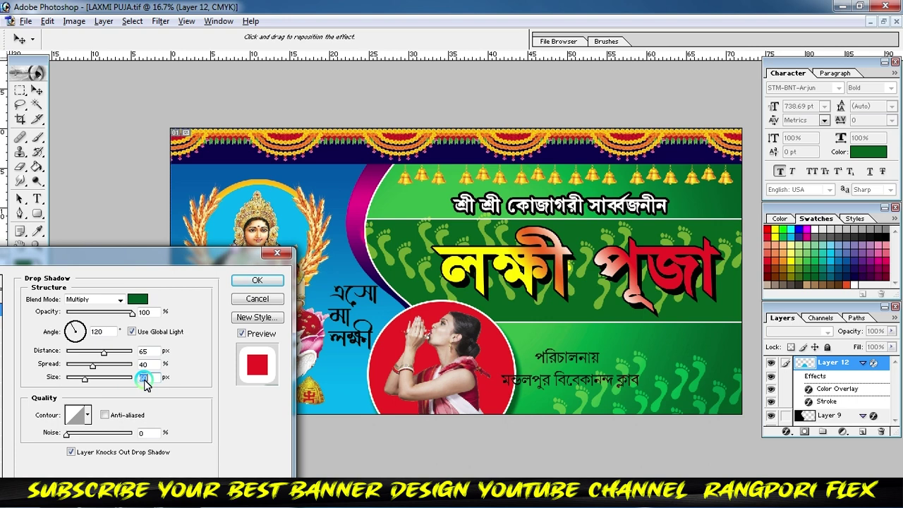
left_click(252, 280)
left_click(275, 279)
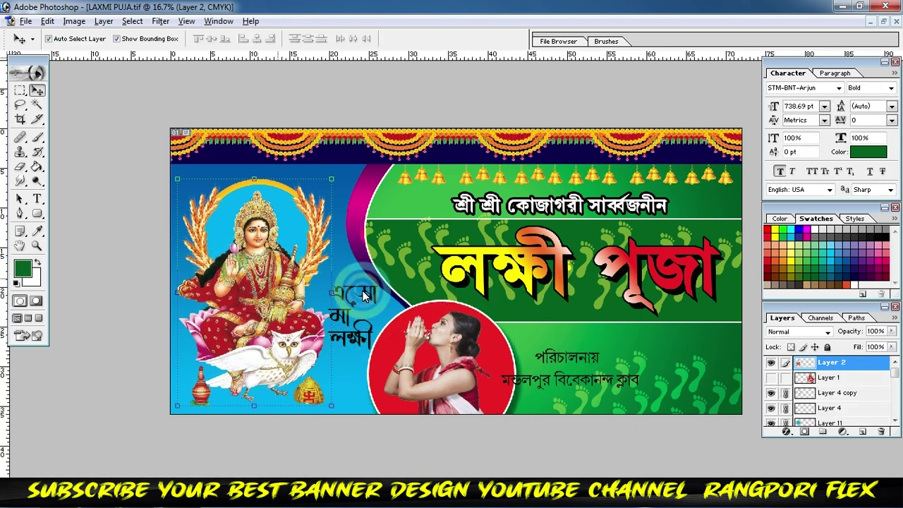
Step: Create new text layers Layer 14 and Layer 15 over the side text, then reselect the side text layer
left_click(363, 290)
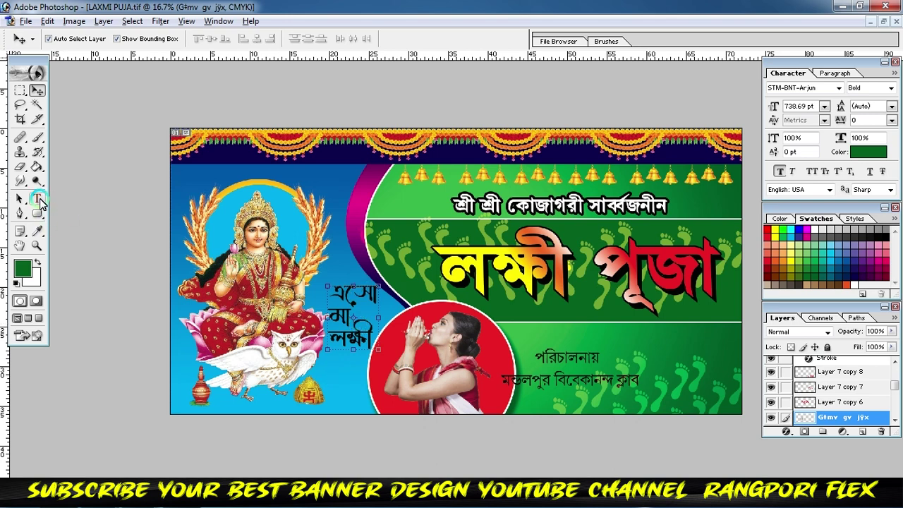
left_click(37, 200)
left_click(359, 297)
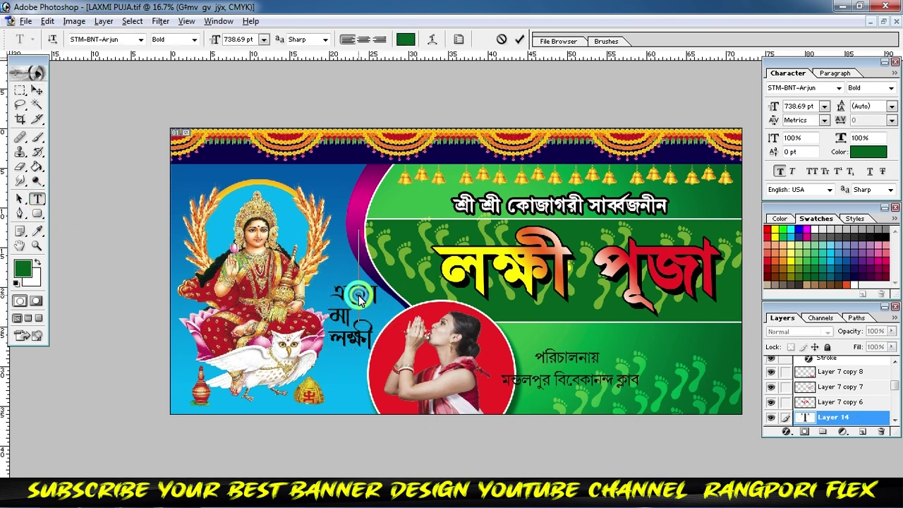
left_click(38, 90)
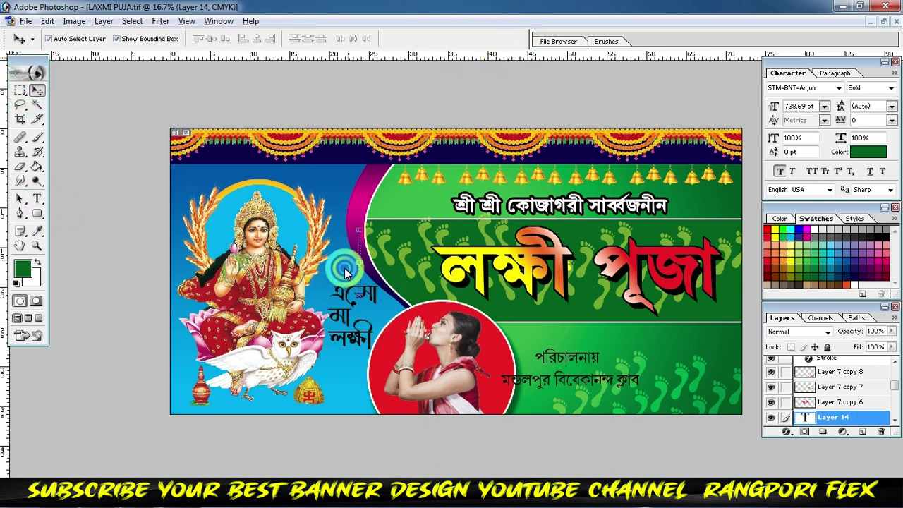
left_click(344, 300)
left_click(38, 199)
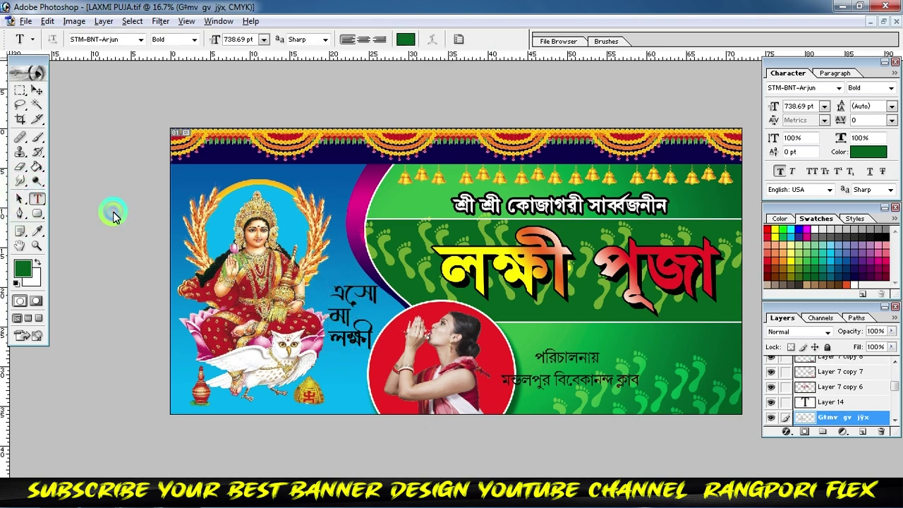
left_click(339, 344)
left_click(340, 344)
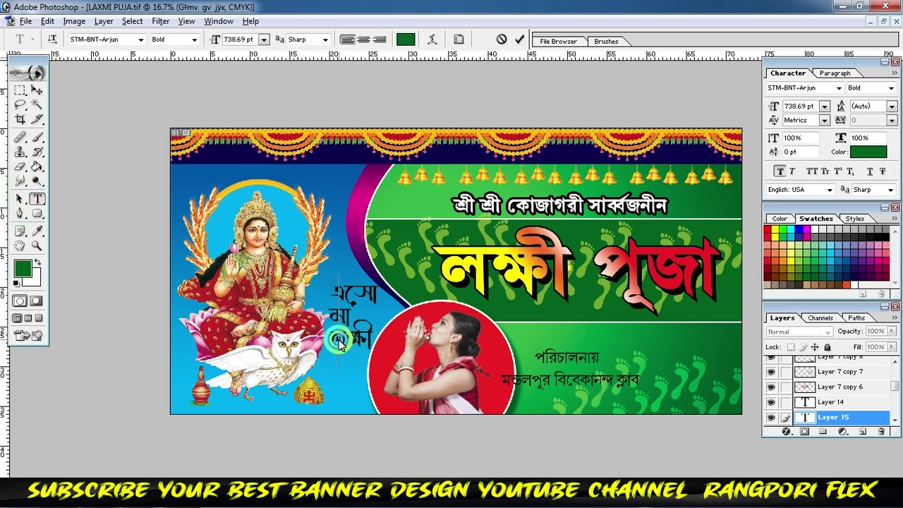
left_click(520, 38)
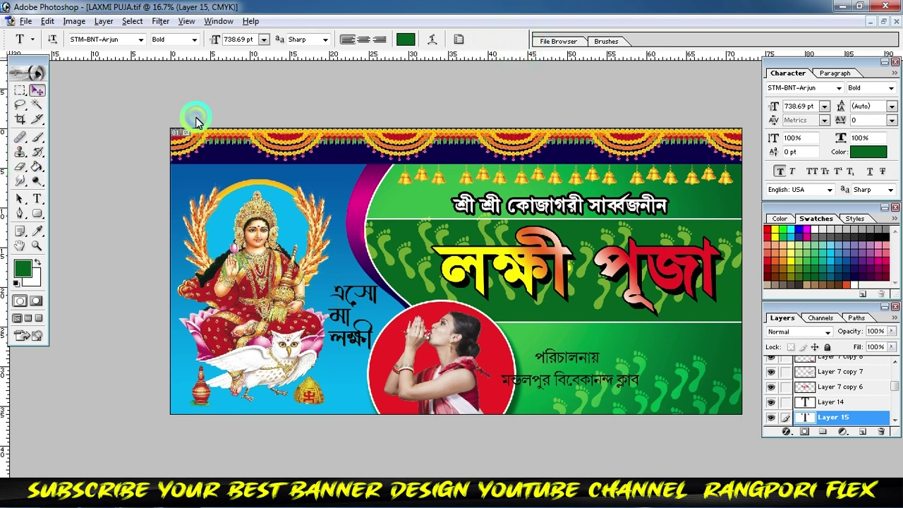
left_click(362, 289)
left_click(362, 289)
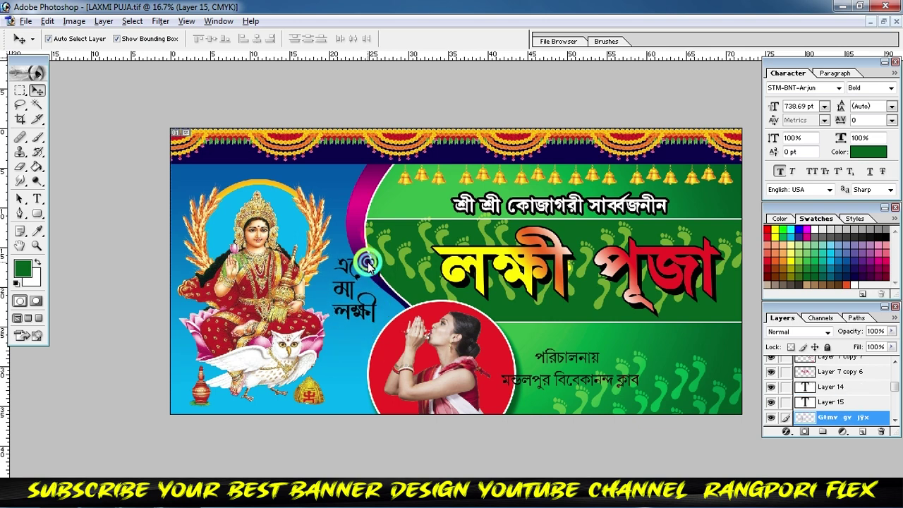
Step: Give the side text a white colour overlay and nudge it slightly right and down
left_click(790, 431)
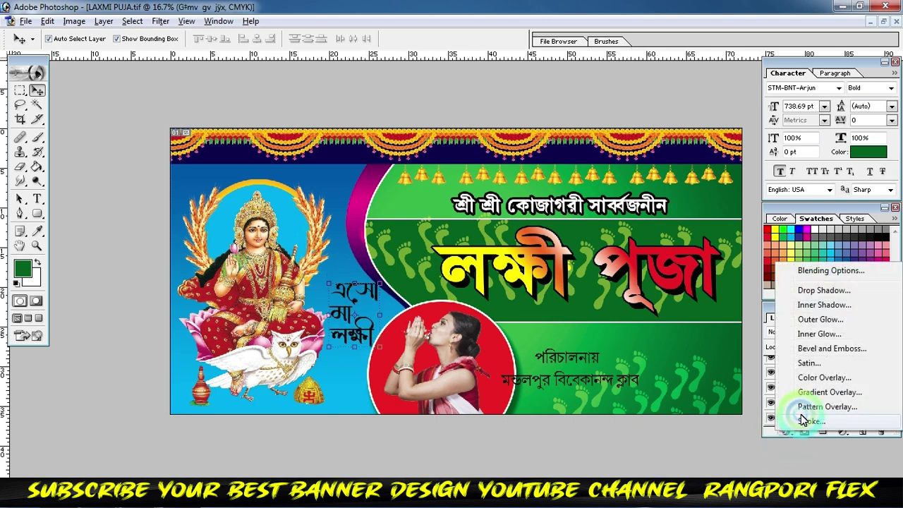
left_click(811, 379)
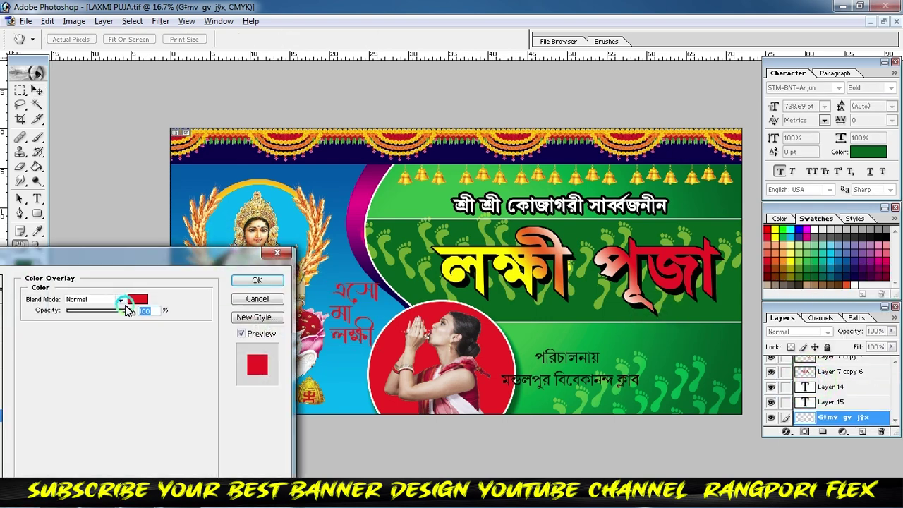
left_click(139, 300)
left_click(93, 237)
left_click(337, 215)
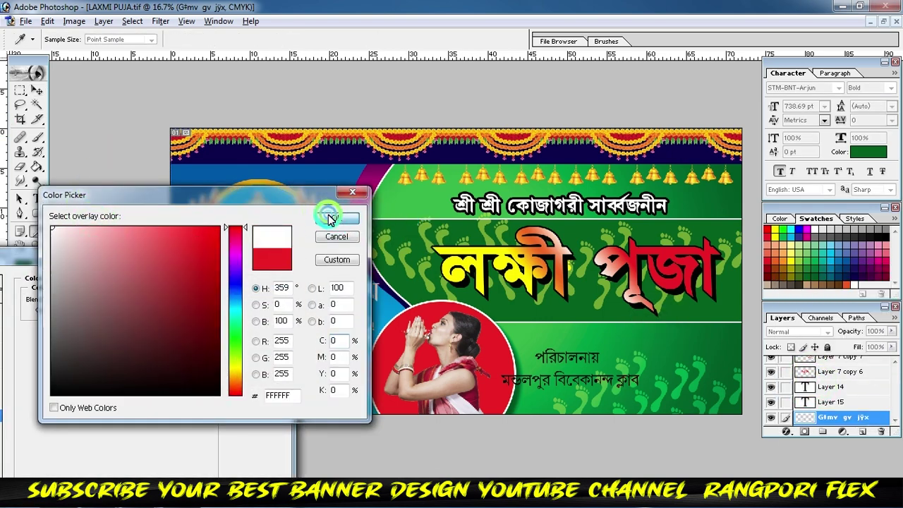
left_click(224, 282)
key("v")
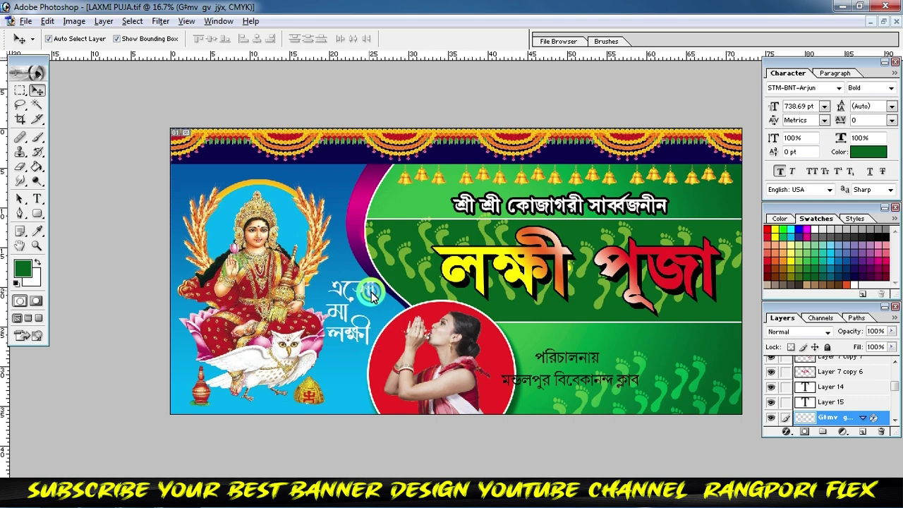
left_click_drag(370, 305, 397, 308)
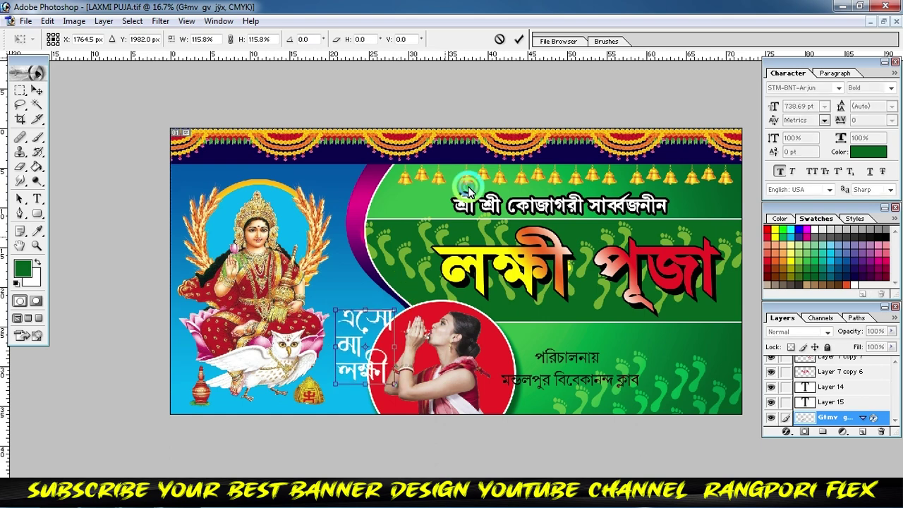
left_click(519, 38)
Step: Add a 10 px black stroke outline to the side text
left_click(785, 432)
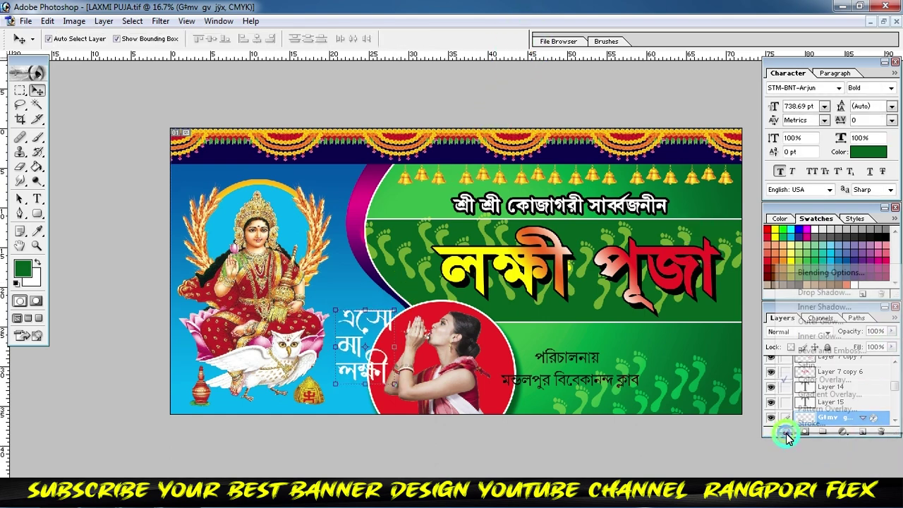
left_click(787, 423)
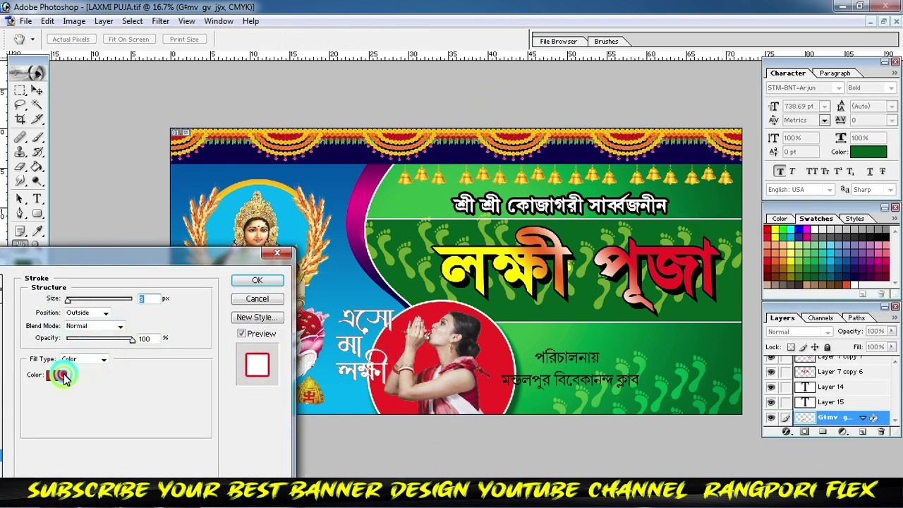
left_click(63, 377)
left_click(343, 216)
left_click(154, 303)
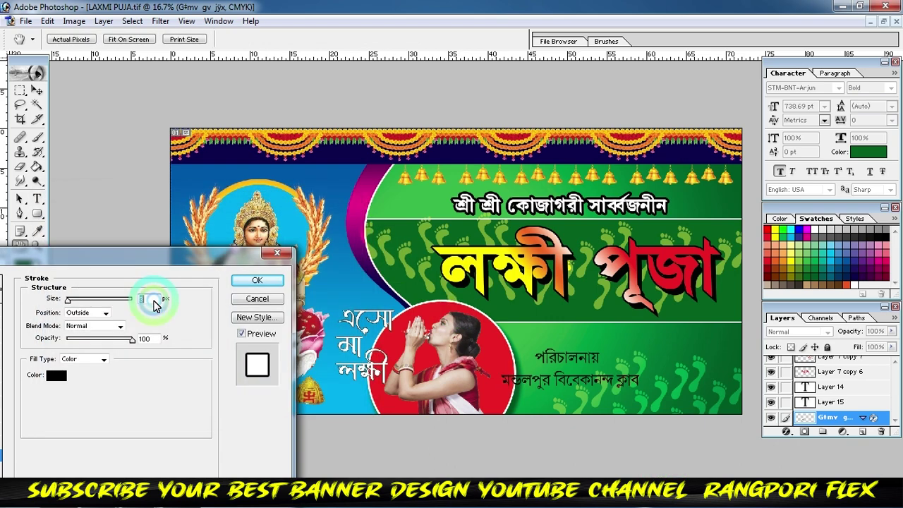
type("10")
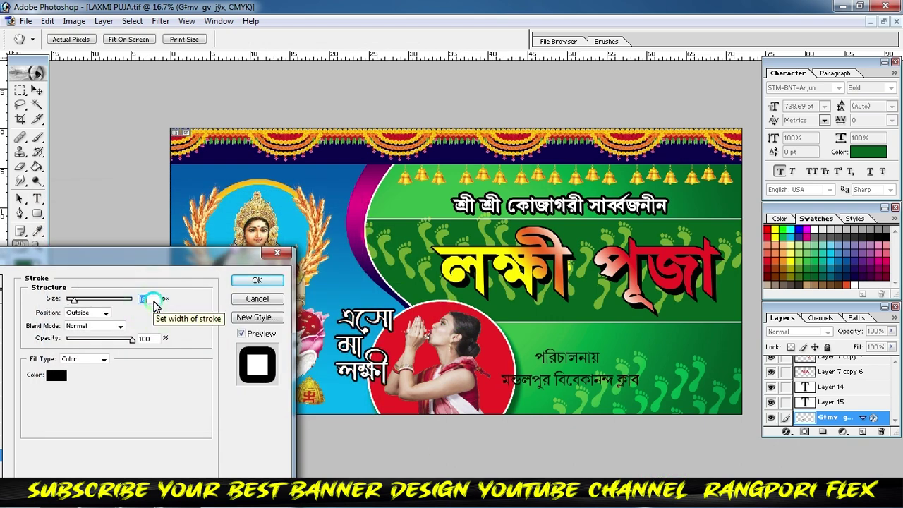
left_click(266, 282)
Step: Stretch the side text slightly taller and select Layer 0
key("ctrl+t")
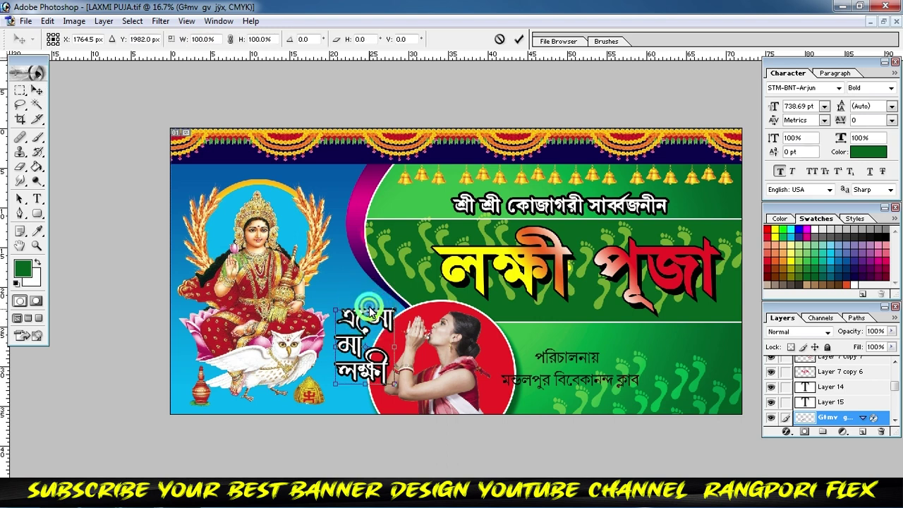
mouse_move(365, 308)
left_mouse_down()
mouse_move(365, 300)
mouse_move(381, 323)
left_mouse_up()
left_click(526, 48)
left_click(683, 349)
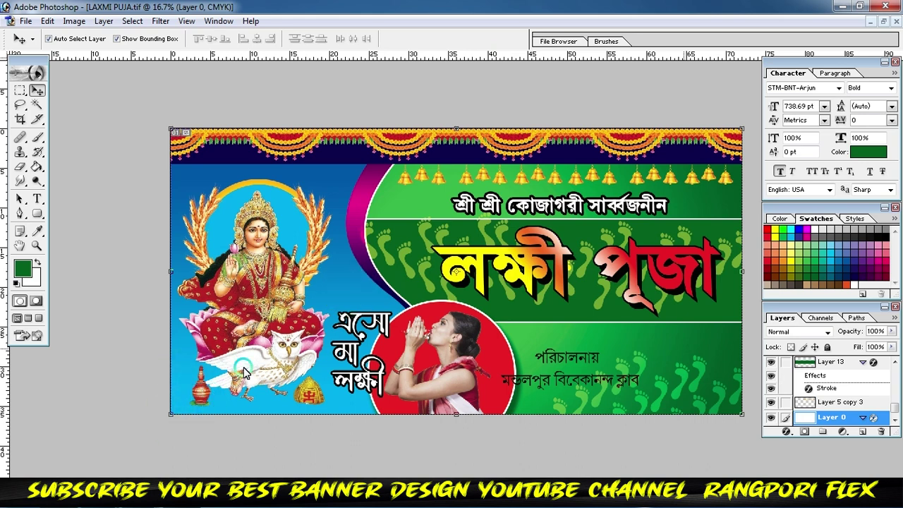
Step: Draw a curved closed pen path across the lower-left corner and fill it green on a new layer
left_click(243, 373)
left_click(20, 213)
left_click(178, 418)
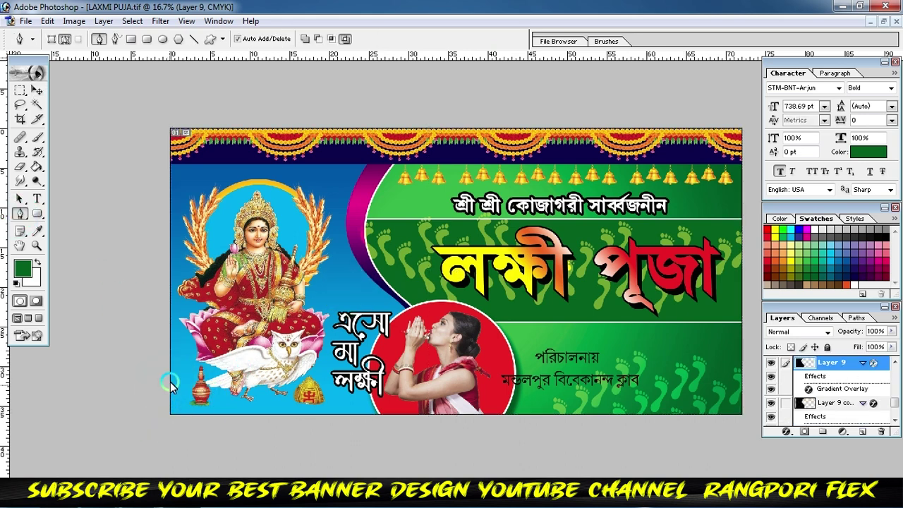
mouse_move(328, 351)
left_mouse_down()
mouse_move(397, 365)
mouse_move(399, 375)
left_mouse_up()
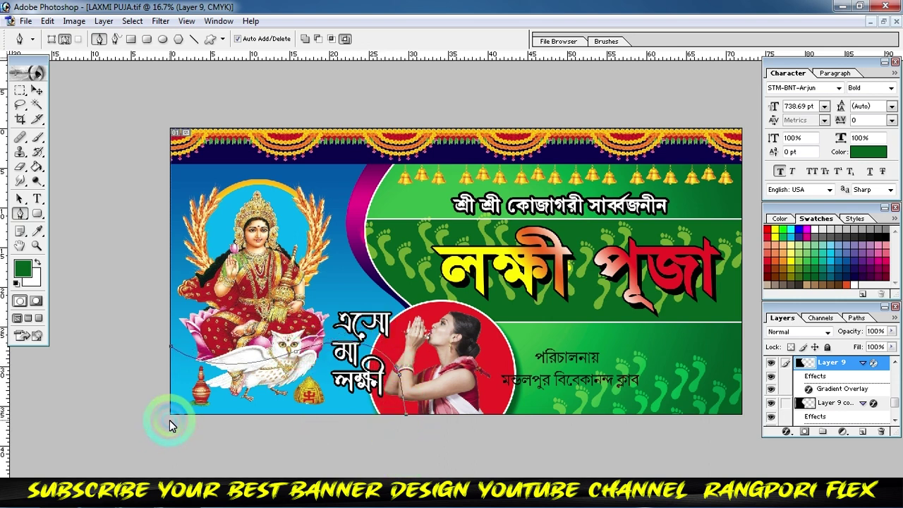
left_click(170, 346)
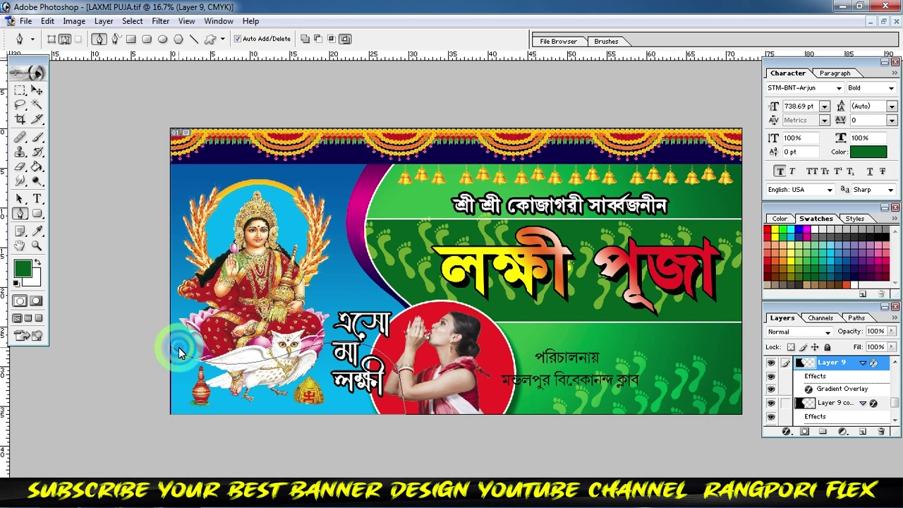
left_click(863, 432)
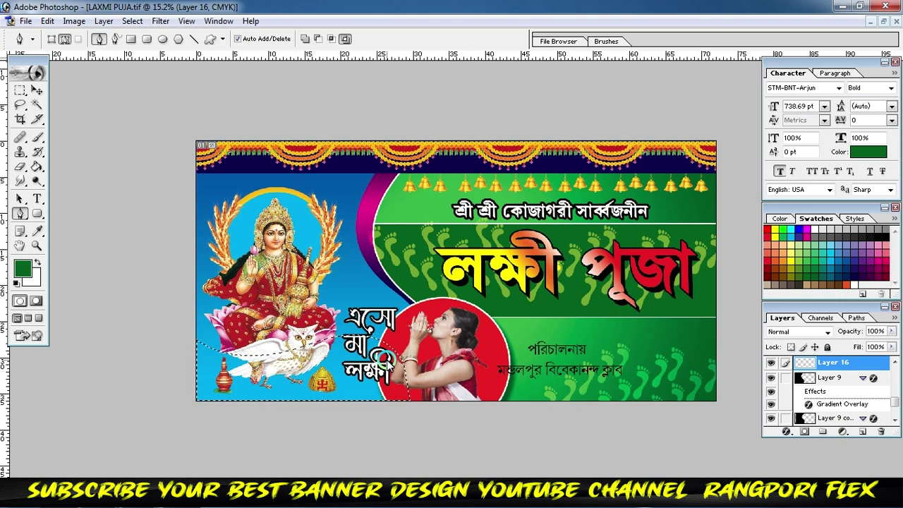
key("alt+BackSpace")
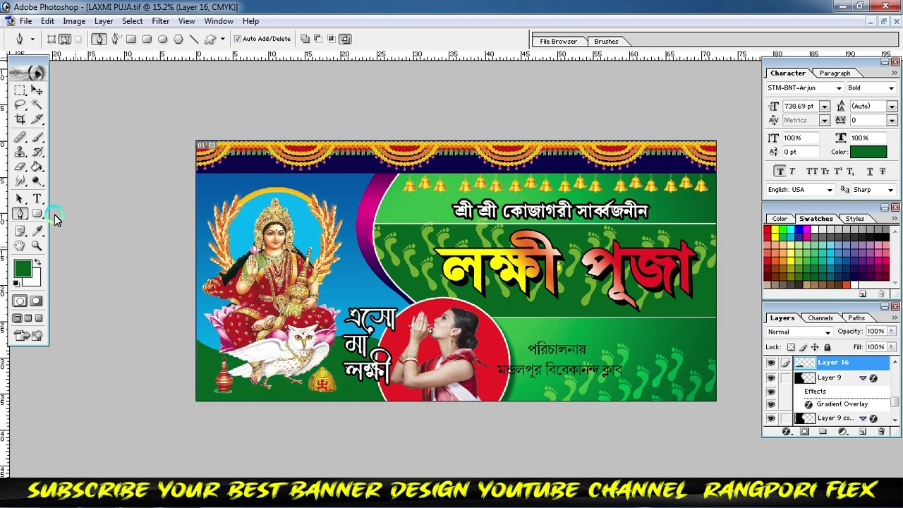
left_click(37, 90)
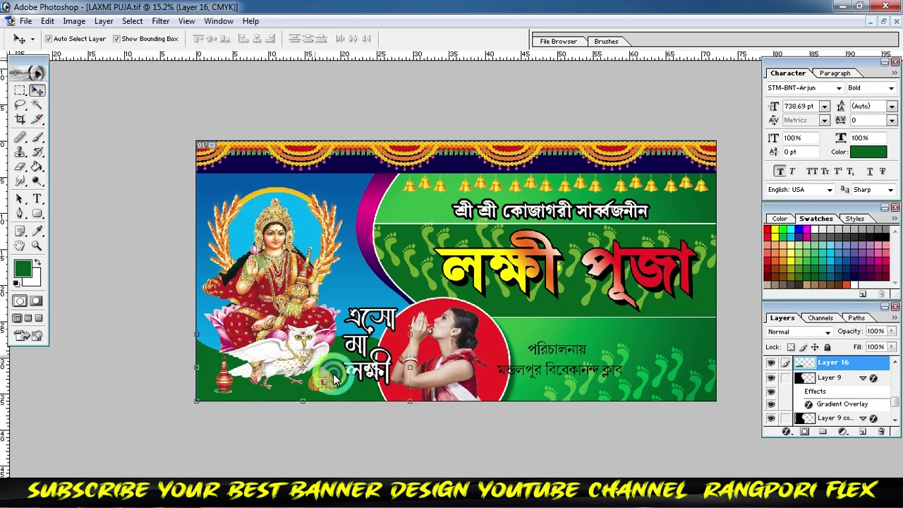
Step: Copy the gradient overlay layer style from Layer 9
left_click(788, 432)
left_click(808, 393)
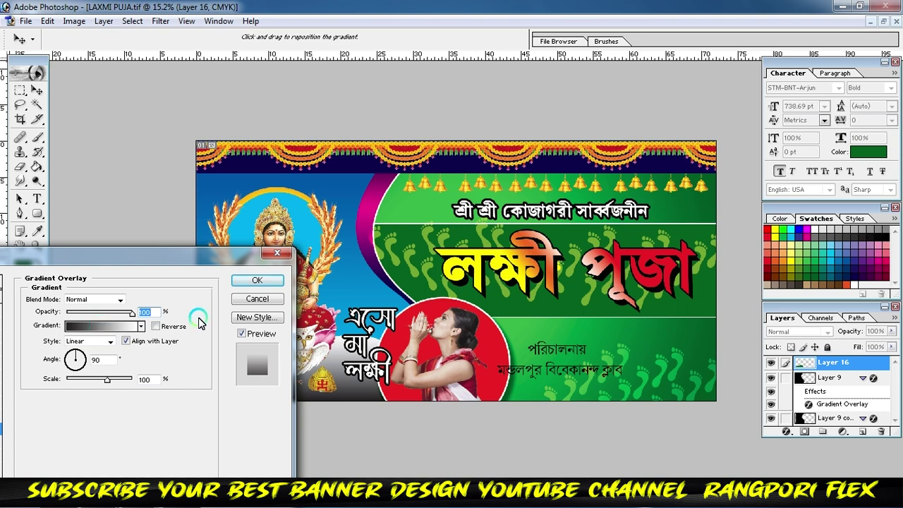
left_click(257, 298)
left_click(345, 288)
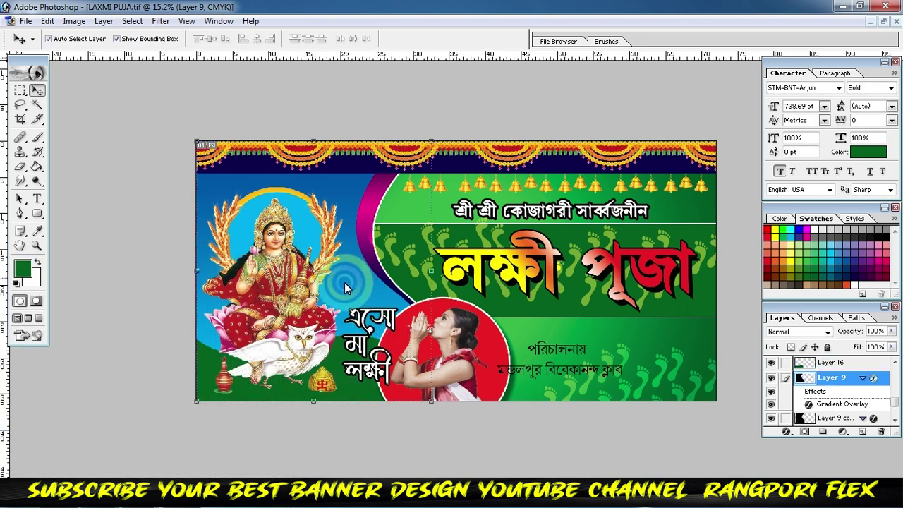
left_click(832, 381)
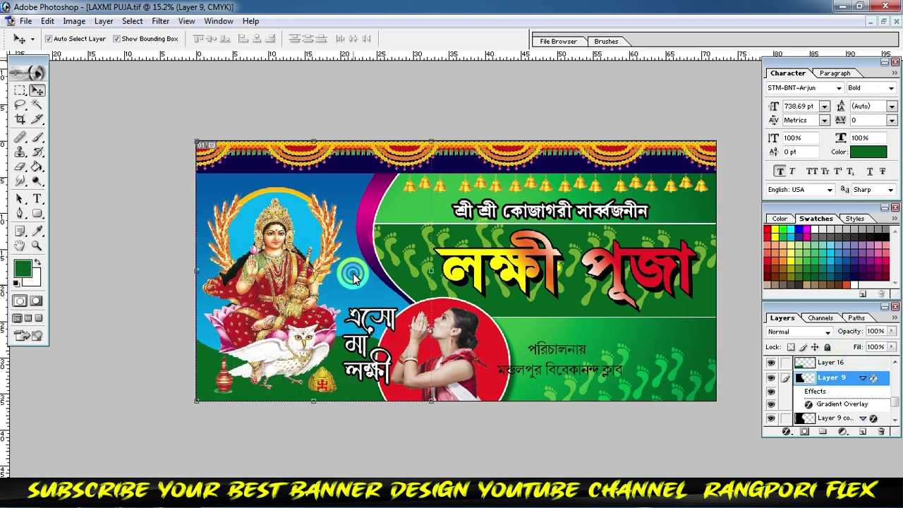
left_click(875, 347)
right_click(834, 381)
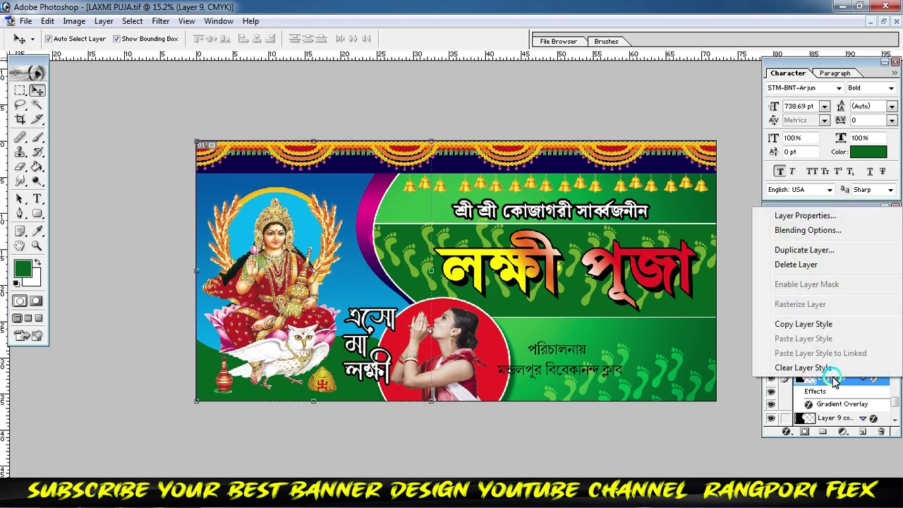
left_click(350, 394)
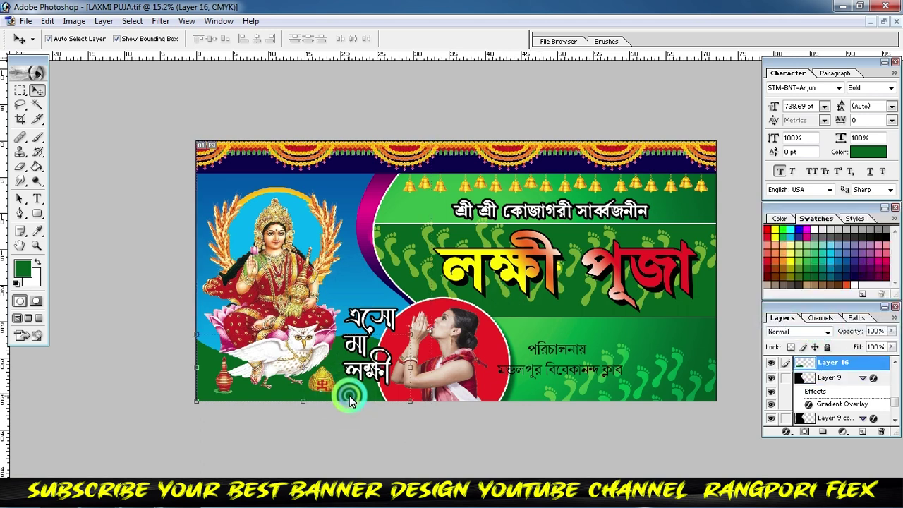
Step: Paste the style onto Layer 16 and enlarge the corner shape upward behind the owl
right_click(843, 367)
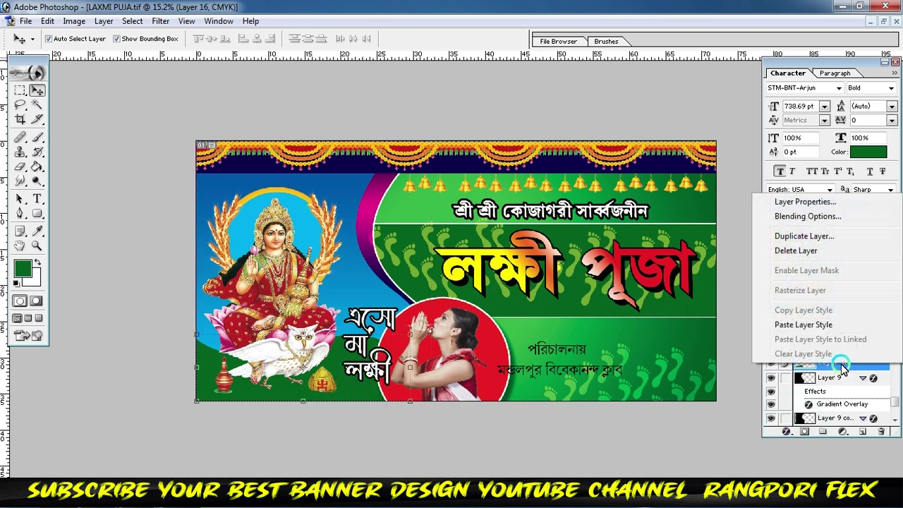
left_click(823, 325)
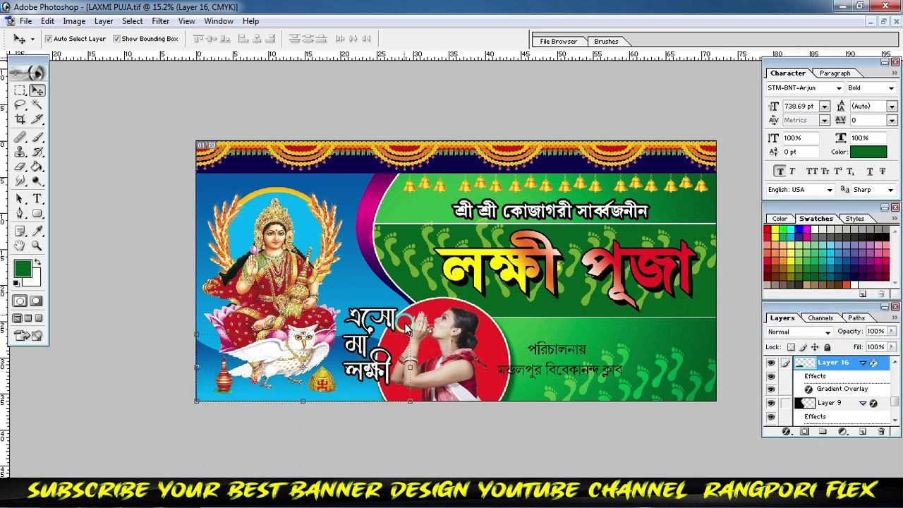
left_click_drag(411, 335, 425, 313)
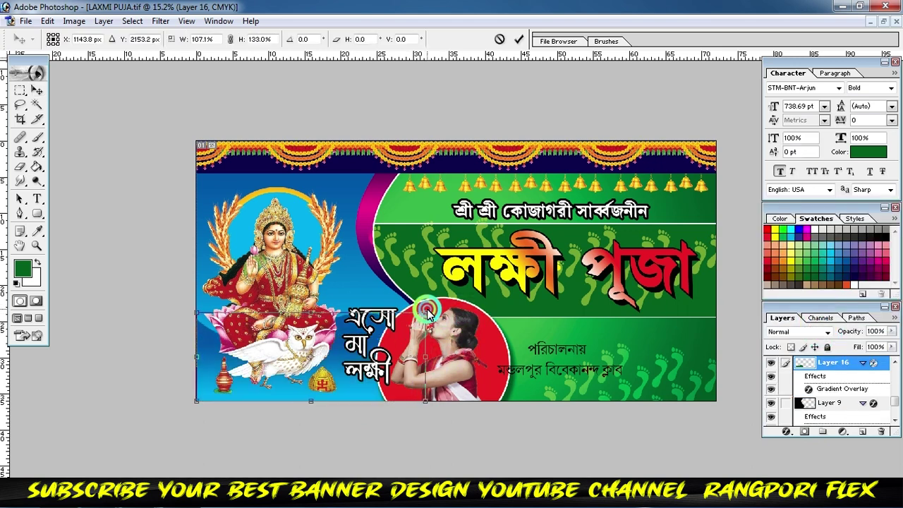
left_click(519, 39)
left_click(343, 195)
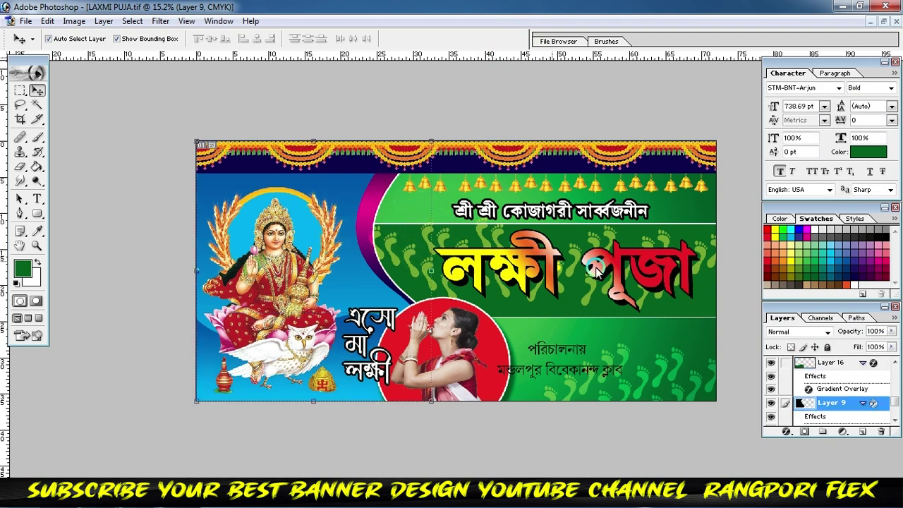
left_click(622, 344)
Step: Move the পরিচালনায় credit up-right, then shift the club name right and enlarge it
left_click(528, 329)
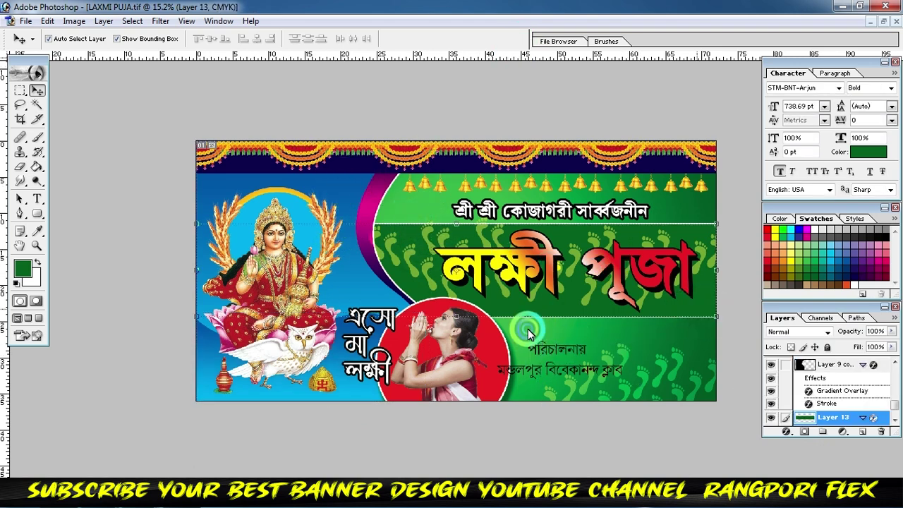
left_click_drag(542, 350, 573, 339)
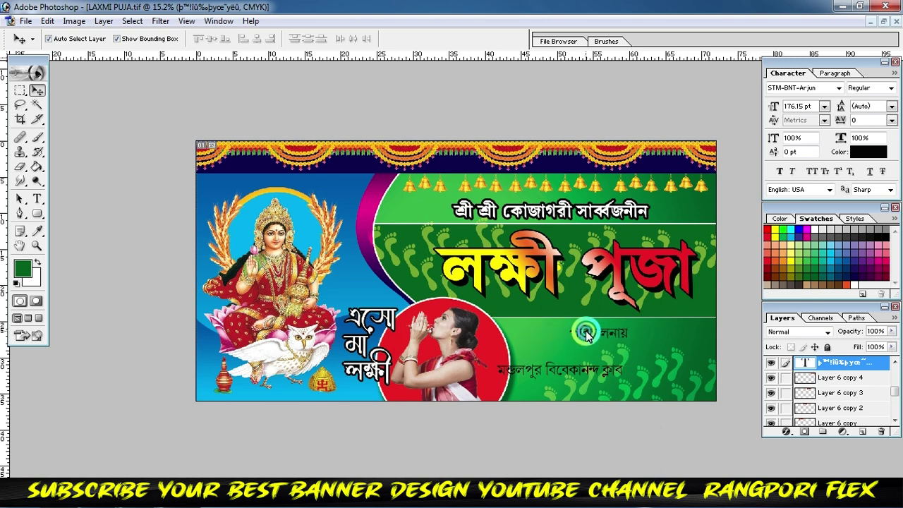
left_click(592, 368)
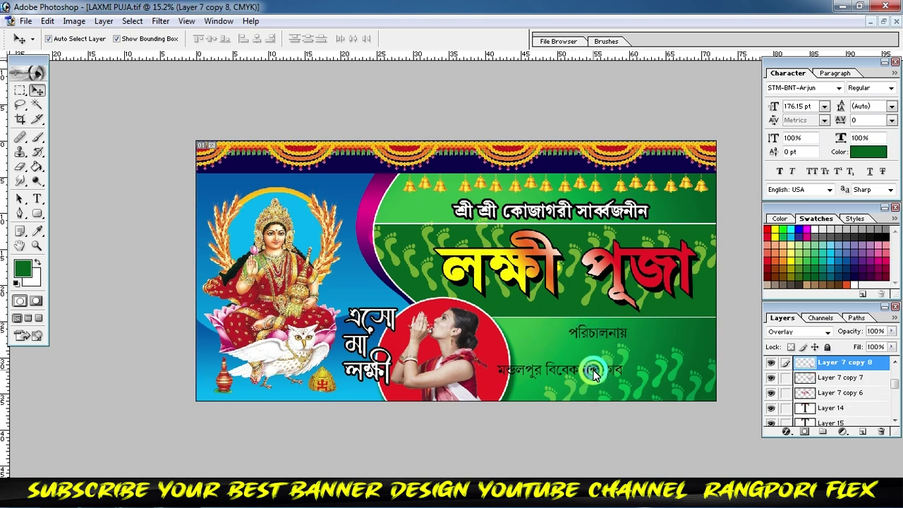
left_click(524, 372)
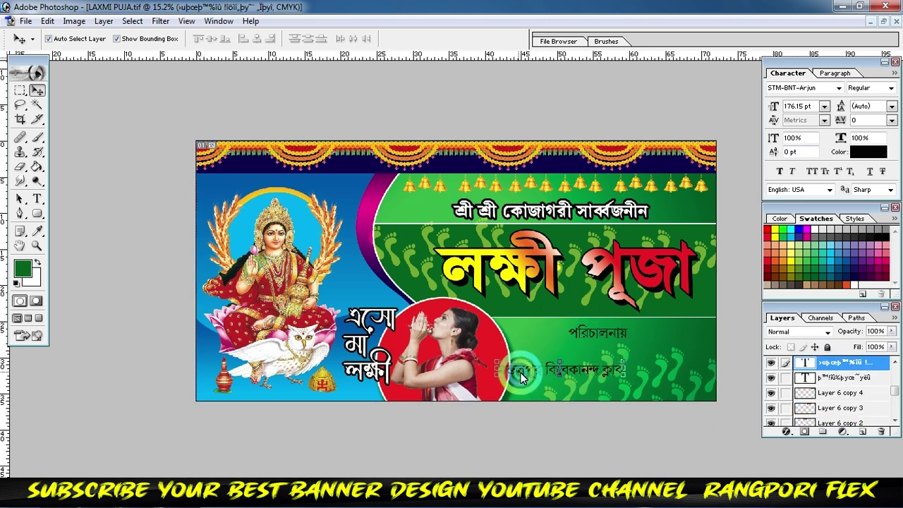
left_click_drag(521, 376, 558, 376)
left_click_drag(668, 377, 667, 381)
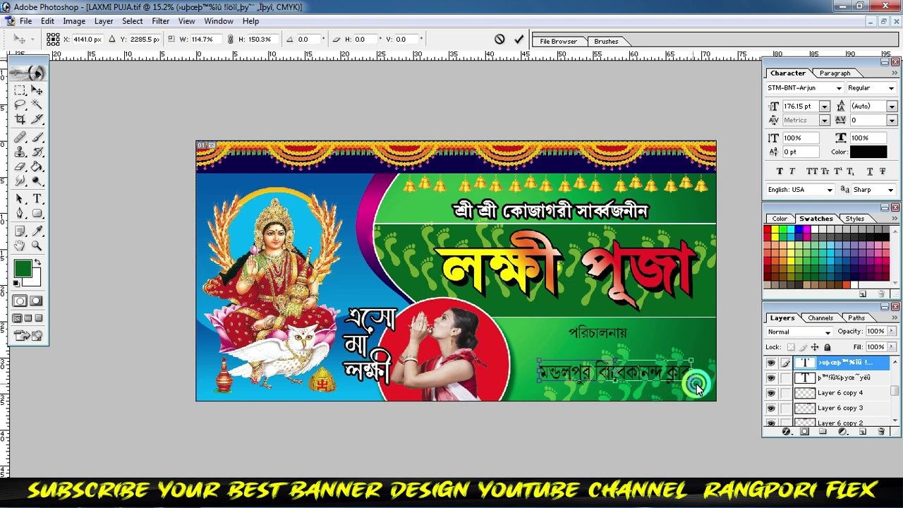
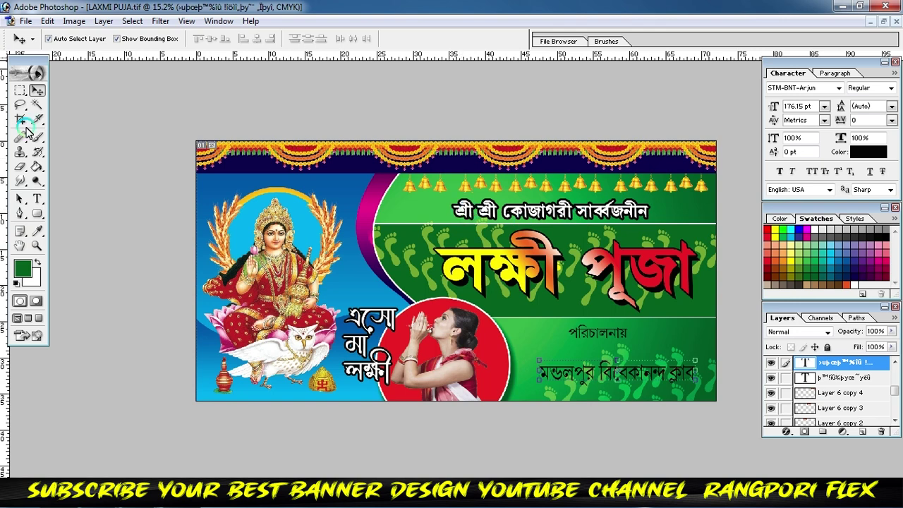
Step: Move the green band to the banner's bottom and duplicate it, narrowing the copy to the right half
left_click(696, 304)
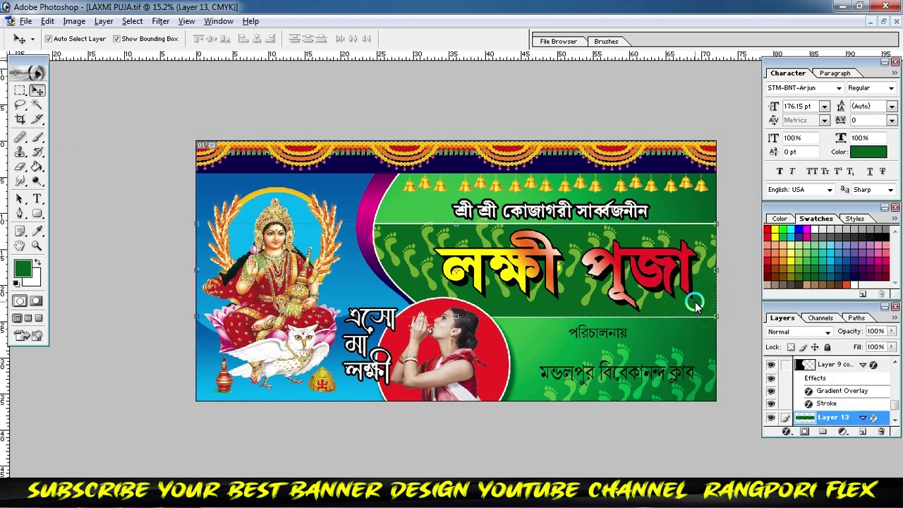
left_click_drag(695, 304, 695, 409)
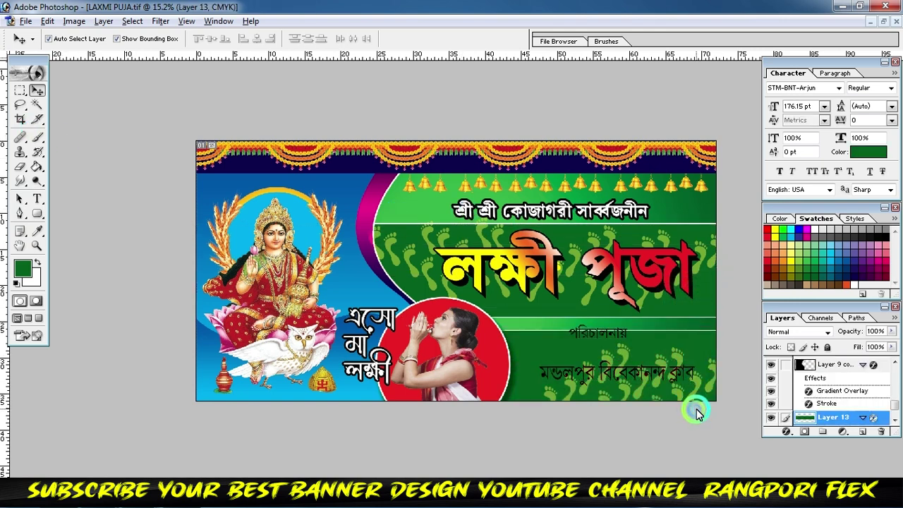
left_click(187, 364)
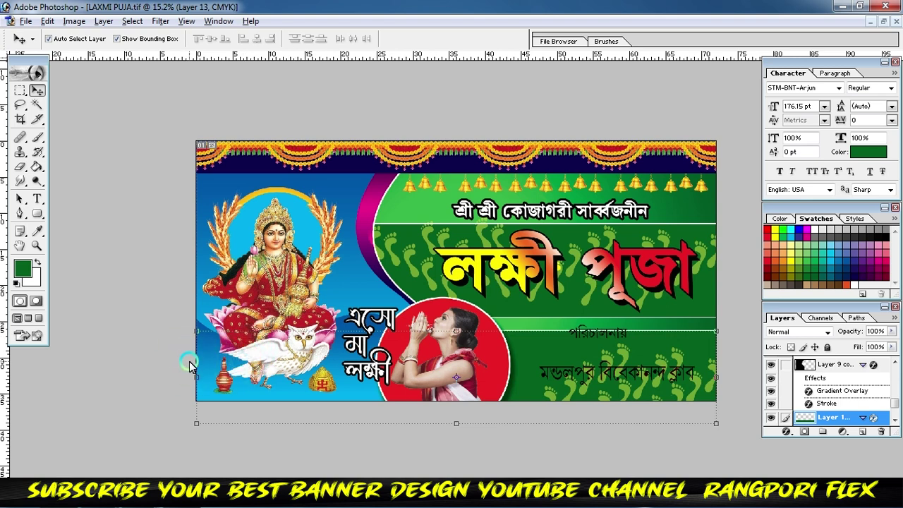
key("ctrl+alt+t")
left_click_drag(196, 377, 480, 353)
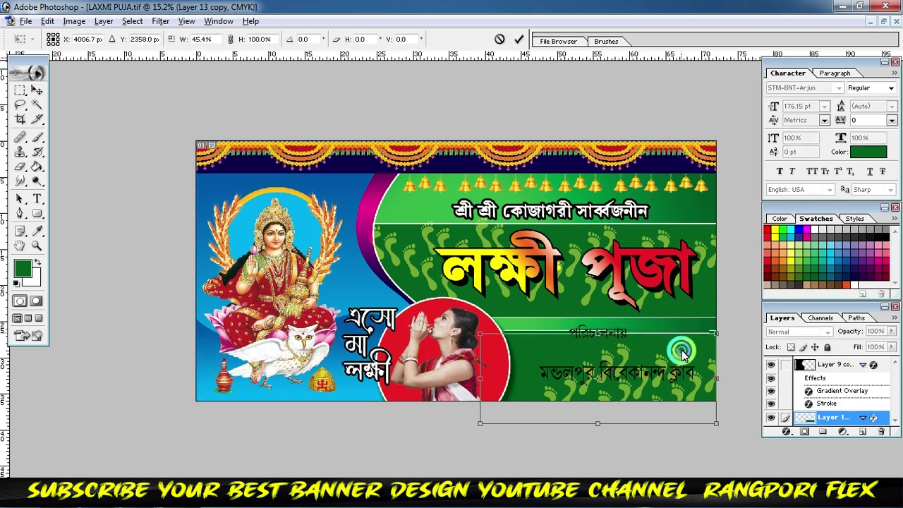
left_click(520, 39)
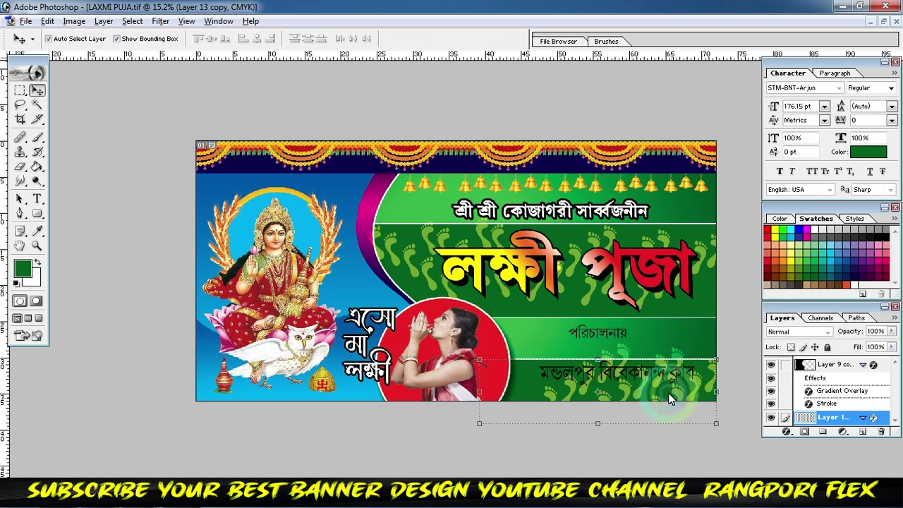
left_click_drag(521, 390, 517, 379)
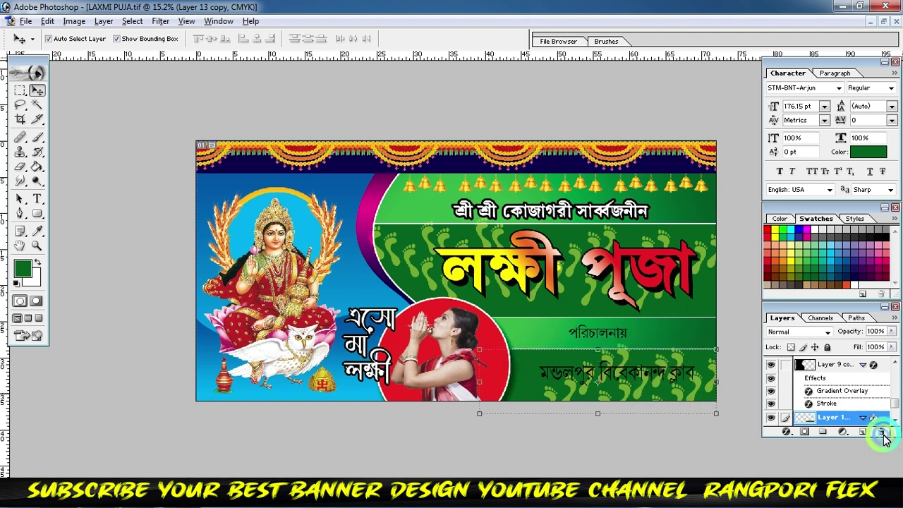
Step: Turn the band copy red with a Color Overlay layer style
left_click(787, 432)
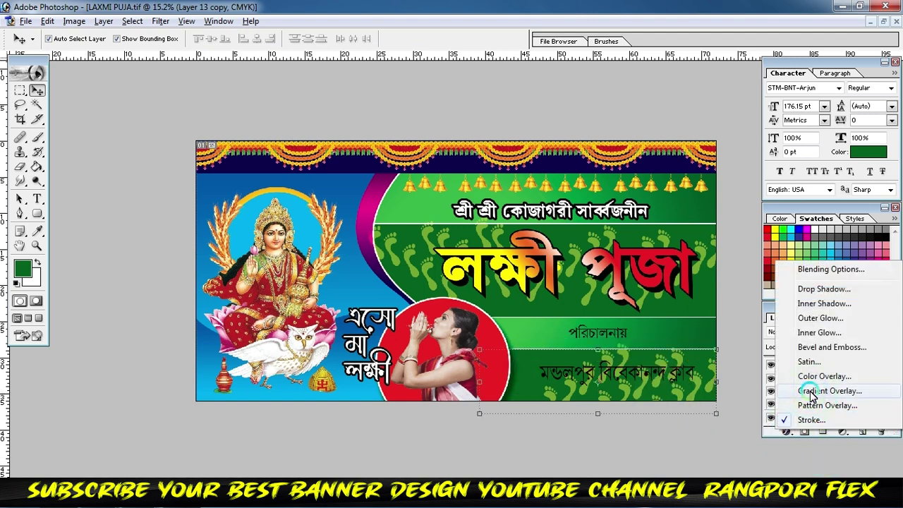
left_click(814, 377)
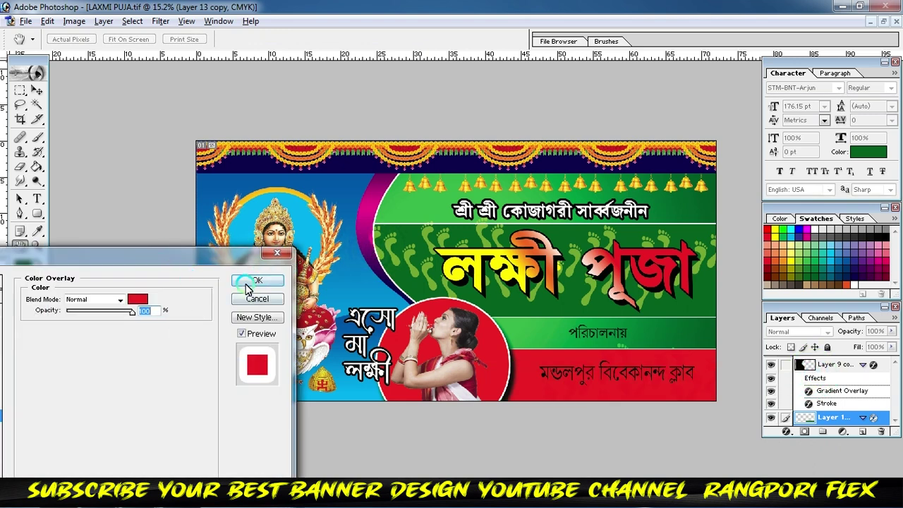
left_click(247, 283)
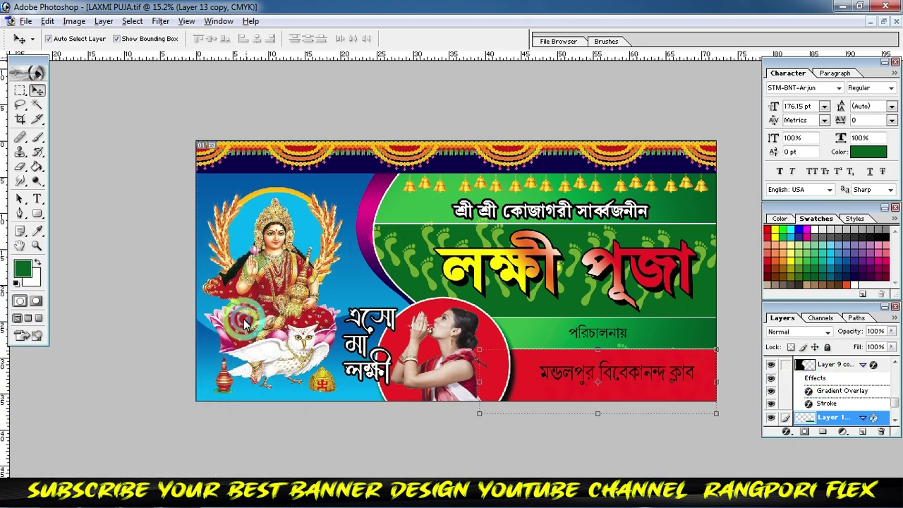
left_click(634, 375)
Step: Make the club-name text Bold with Faux Bold and colour it white
left_click(695, 370)
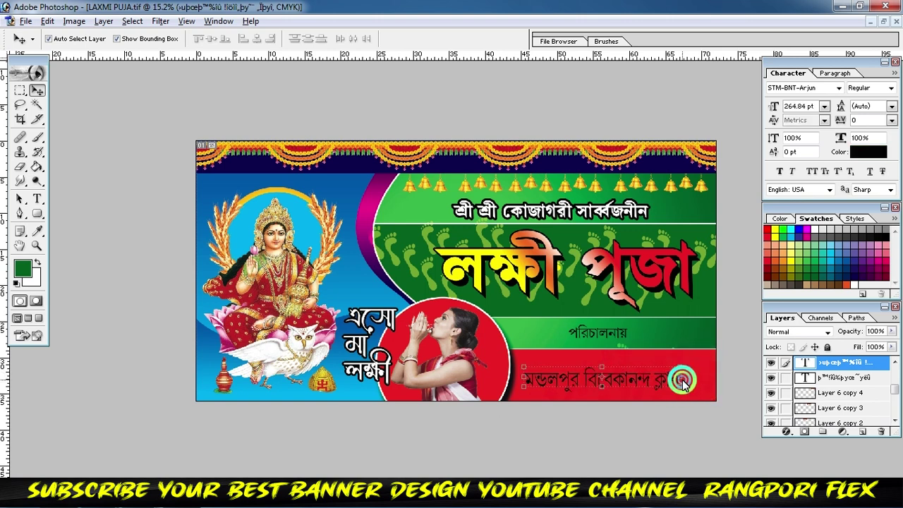
type("্লাব")
left_click(516, 38)
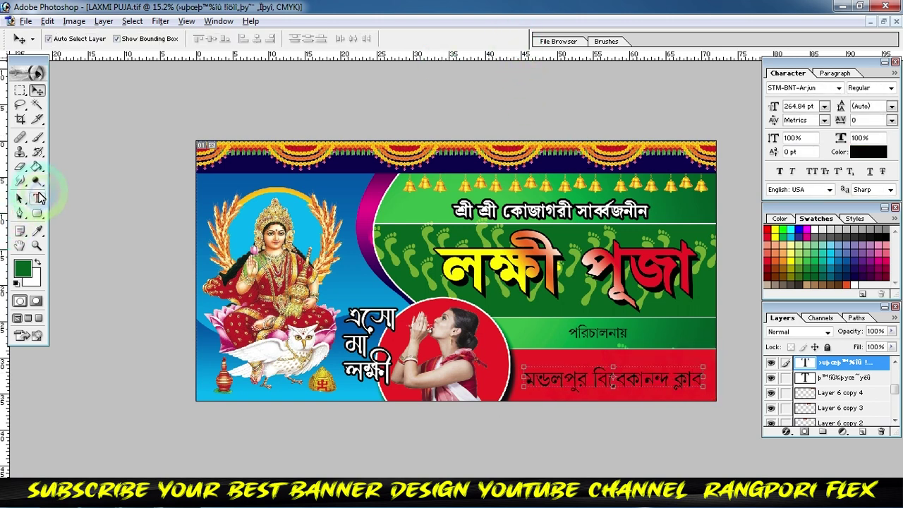
left_click(37, 199)
left_click(586, 377)
key("ctrl+a")
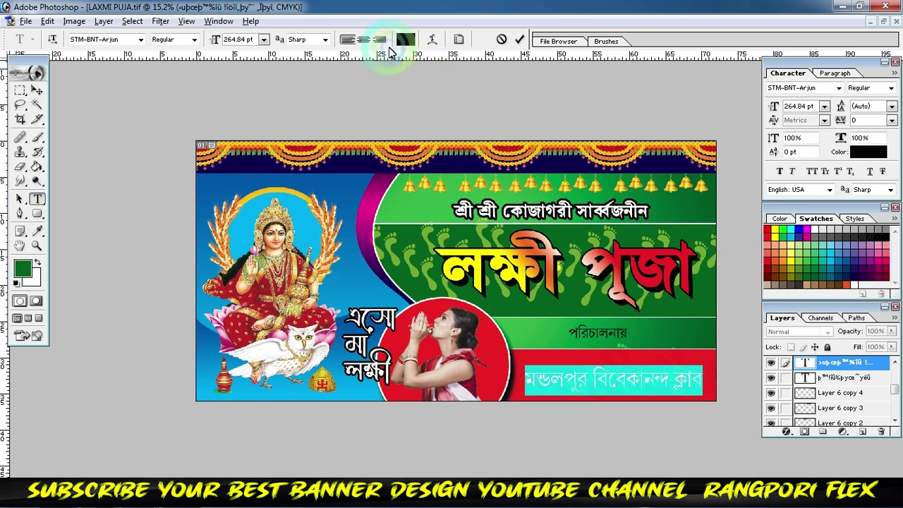
left_click(158, 55)
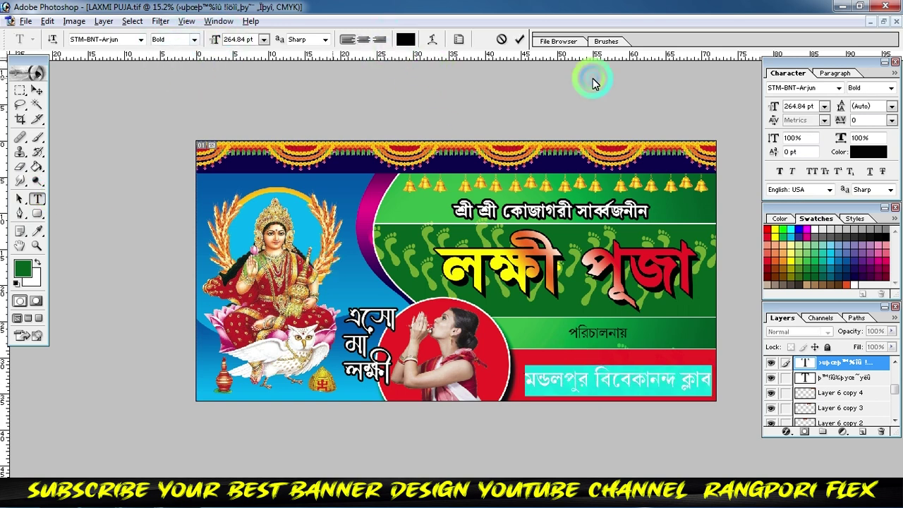
left_click(780, 171)
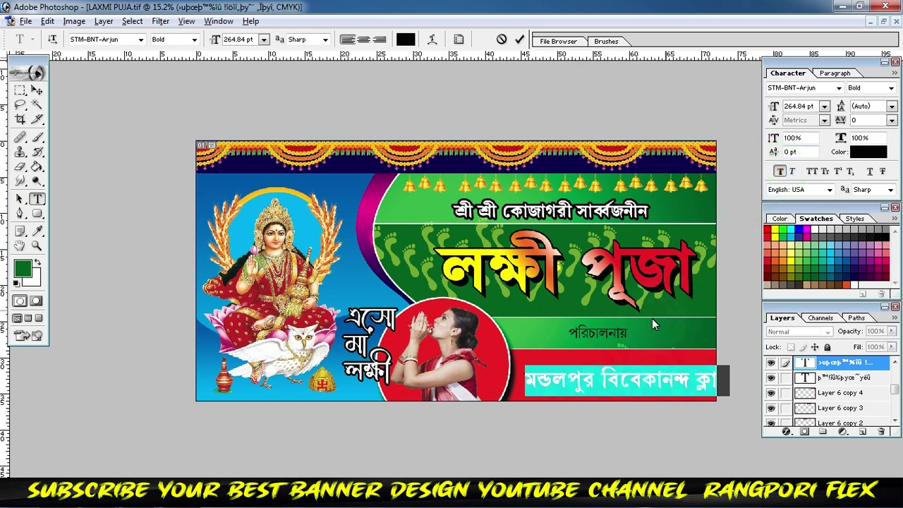
left_click(401, 41)
left_click(57, 229)
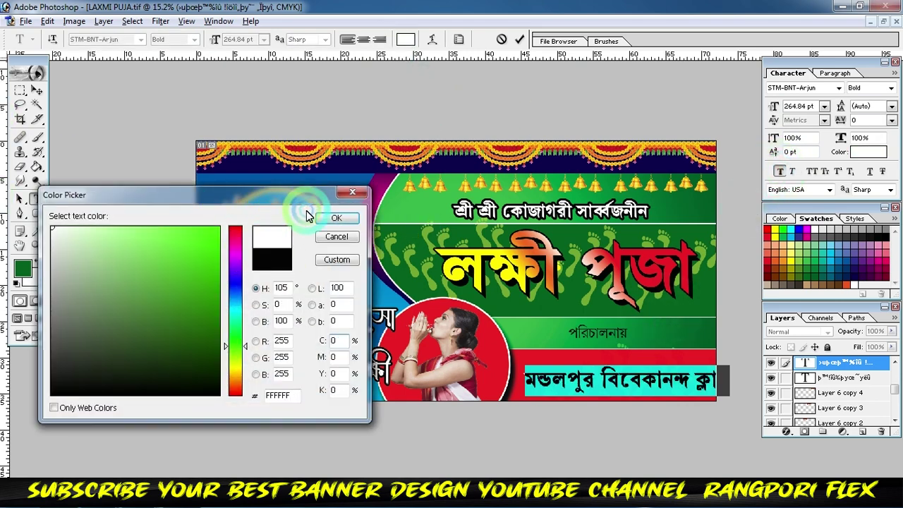
left_click(342, 216)
left_click(196, 104)
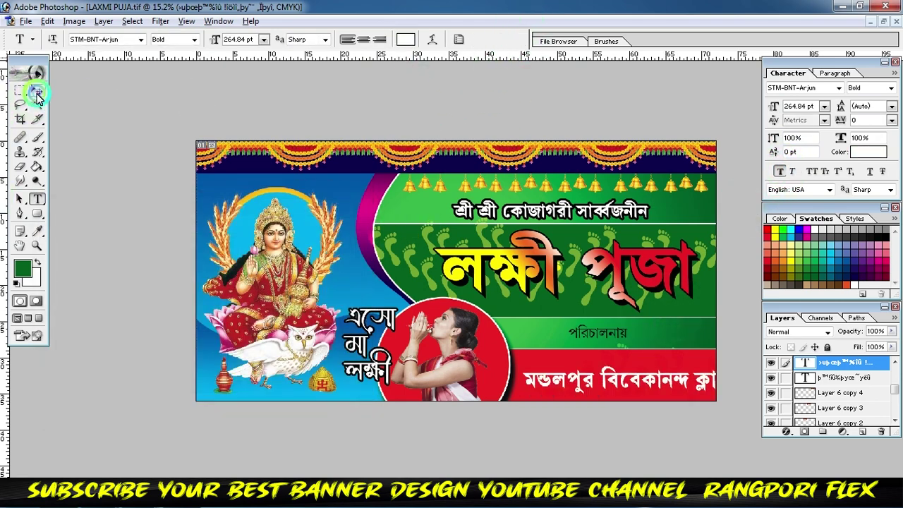
Step: Nudge the club name slightly to the left on the red strip
left_click(37, 90)
left_click_drag(625, 373, 613, 374)
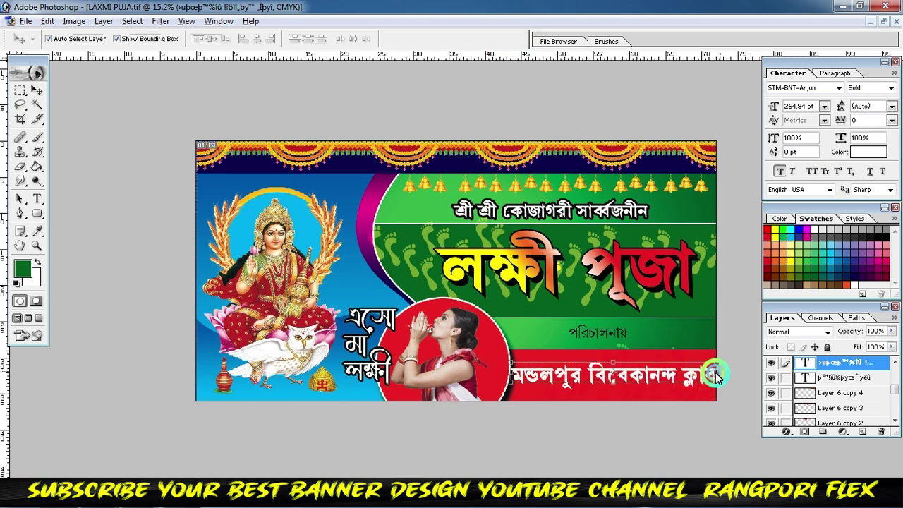
left_click_drag(713, 376, 708, 376)
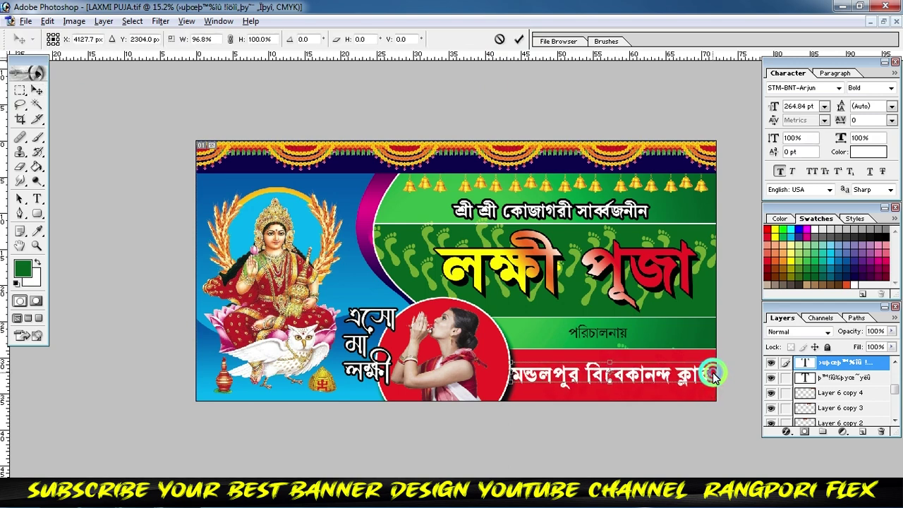
left_click(655, 381)
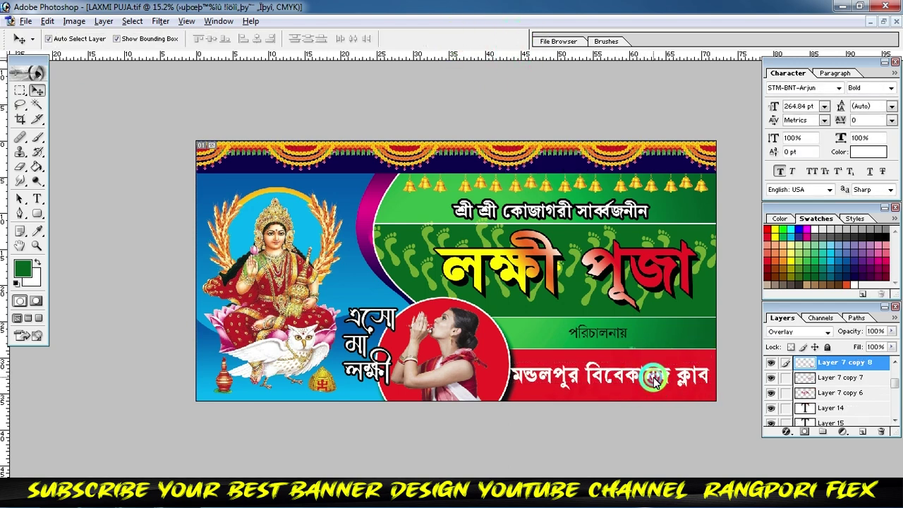
Step: Lower the red strip's top edge slightly to shorten it
left_click(517, 376)
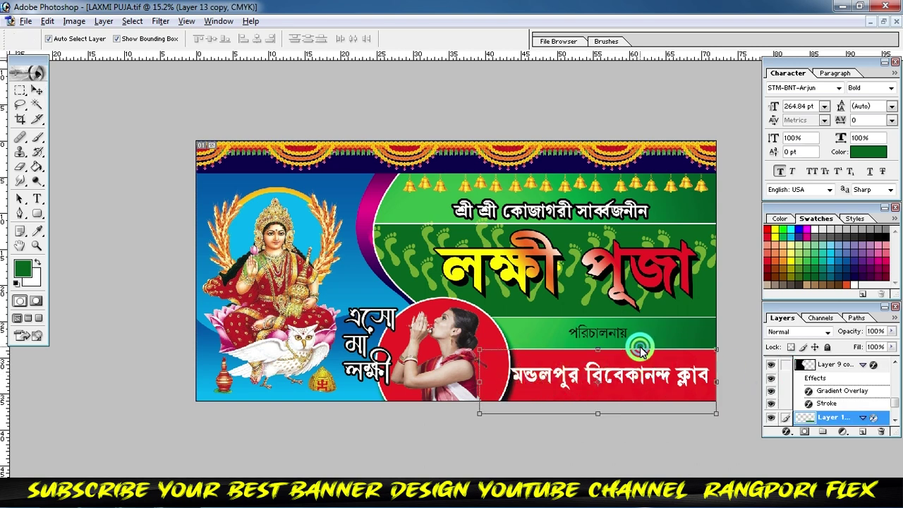
left_click_drag(641, 351, 601, 335)
left_click(519, 40)
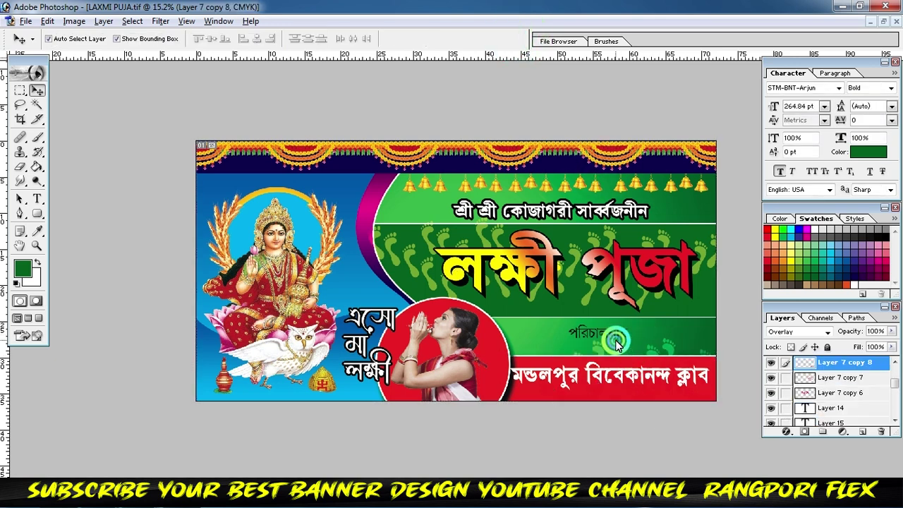
Step: Pick the club-name text layer and resize it to 95.7% width to fit the strip
left_click(672, 395)
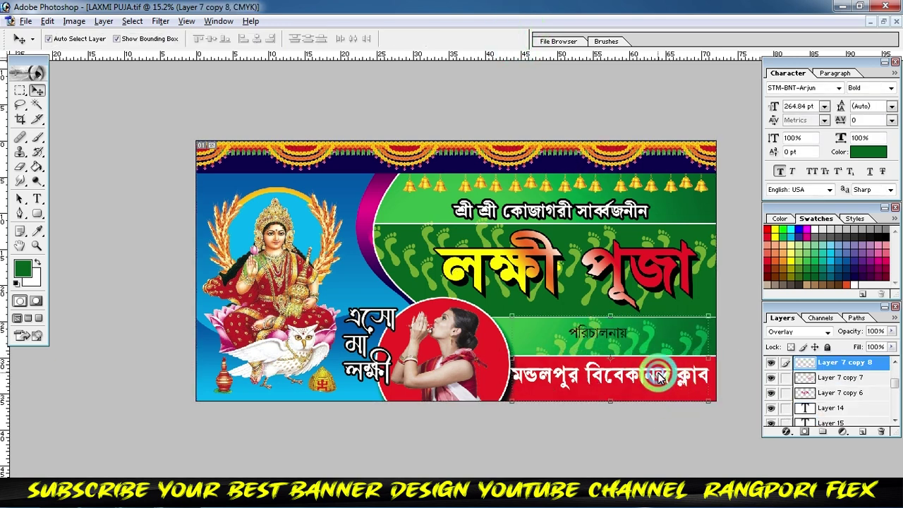
left_click(533, 378)
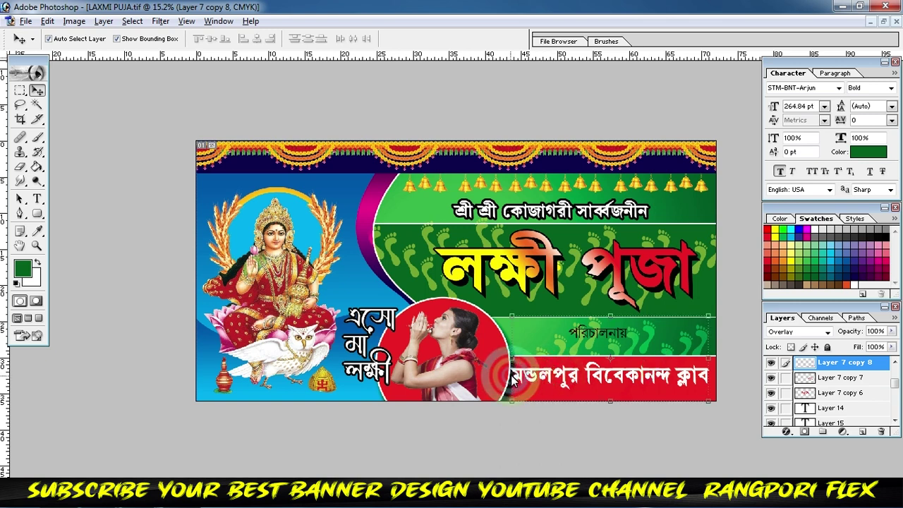
right_click(541, 377)
left_click(557, 383)
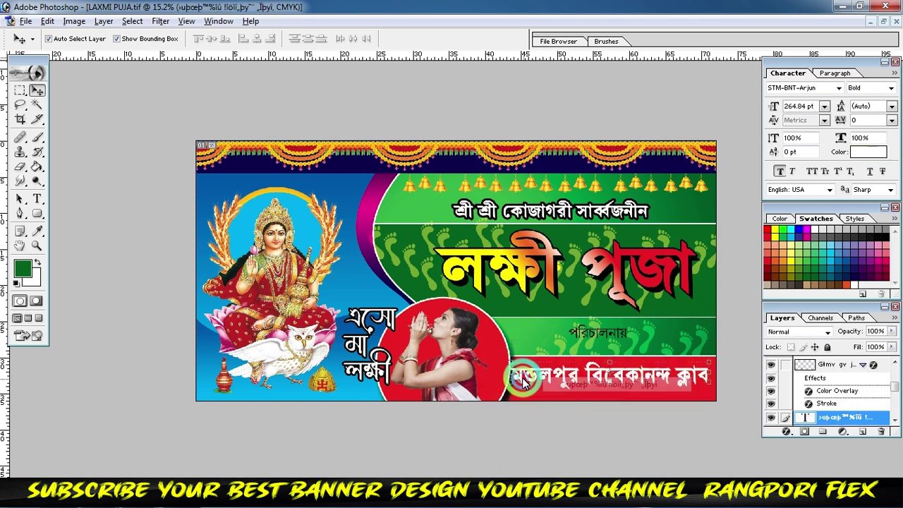
key("ctrl+t")
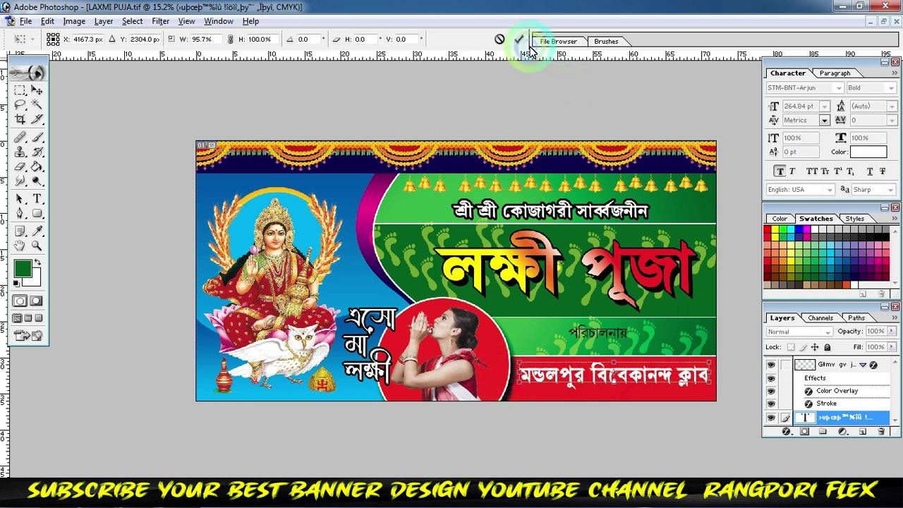
left_click(520, 39)
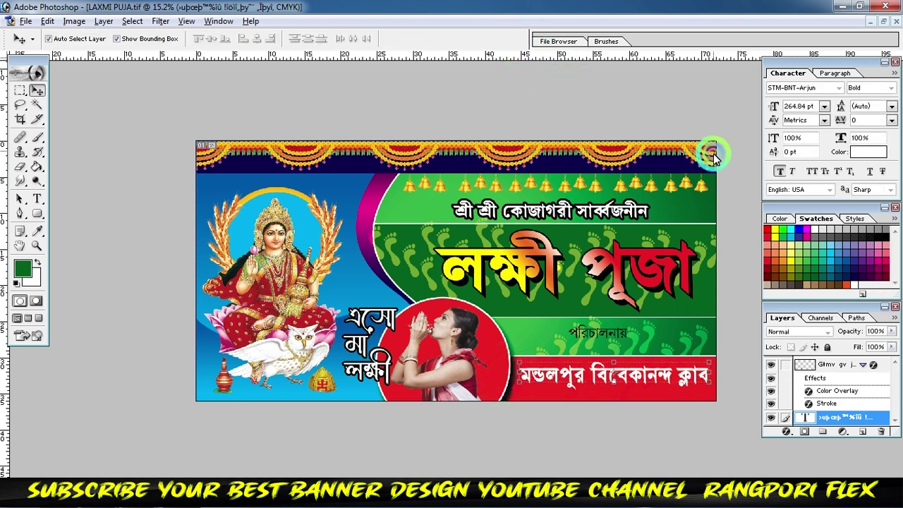
Step: Select the পরিচালনায় caption text layer from the canvas
left_click(595, 339)
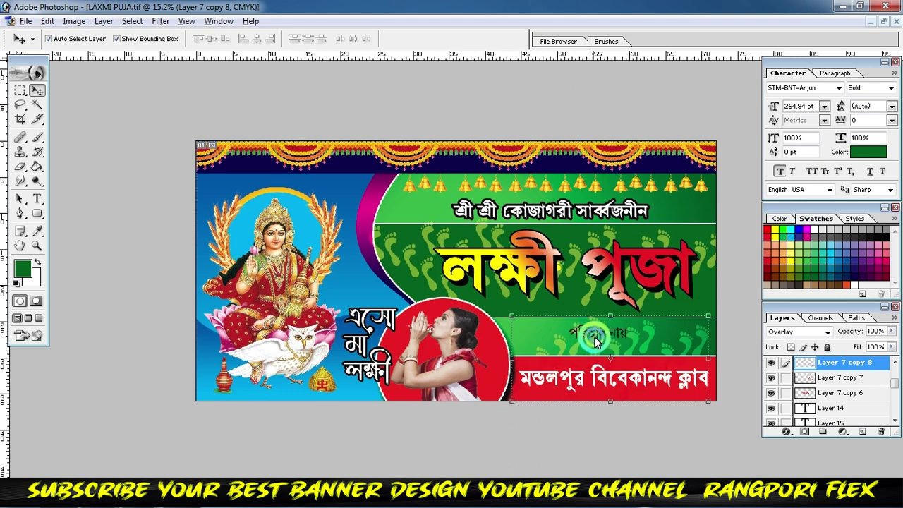
right_click(595, 339)
left_click(601, 343)
right_click(599, 334)
left_click(602, 337)
right_click(593, 335)
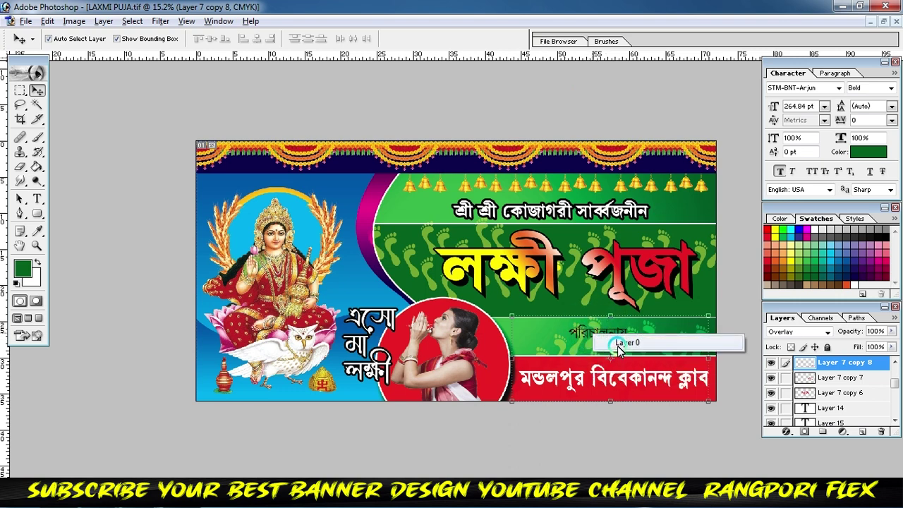
right_click(593, 335)
Step: Scale the পরিচালনায় caption up to about 150%
left_click(607, 337)
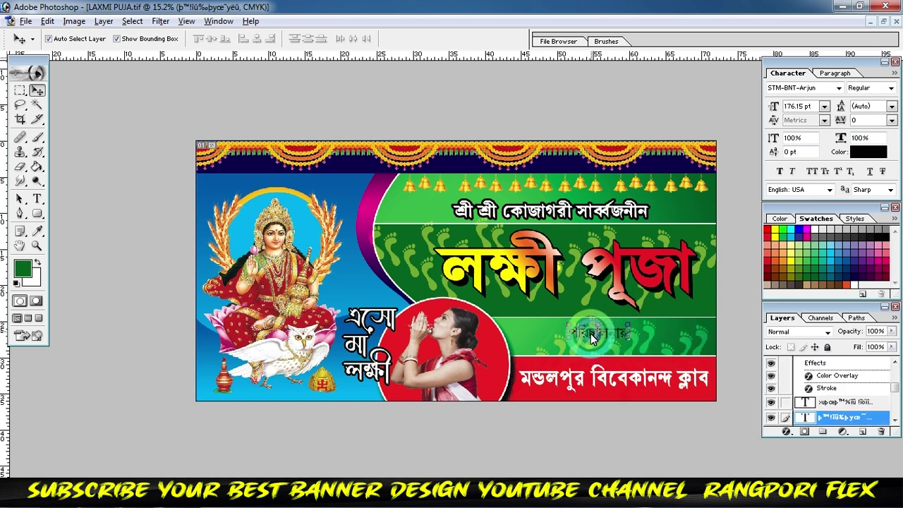
key("ctrl+t")
left_click_drag(630, 341, 659, 345)
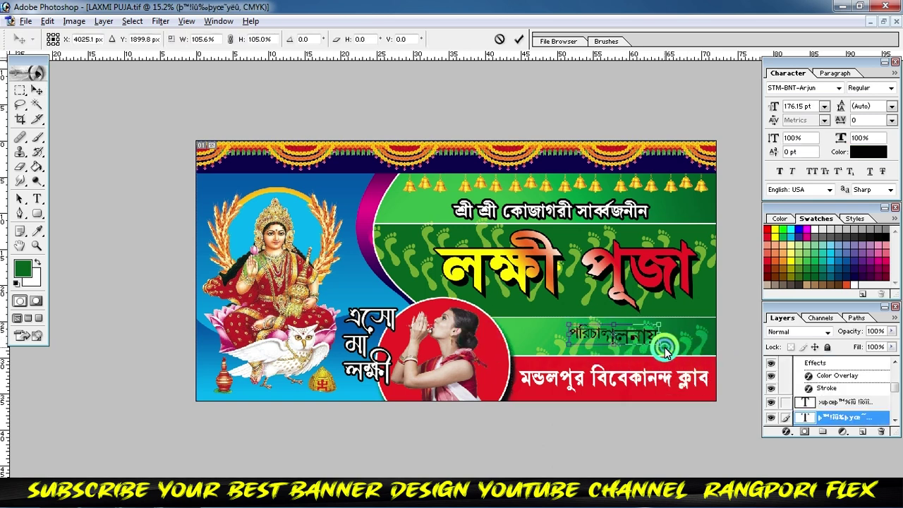
left_click(521, 41)
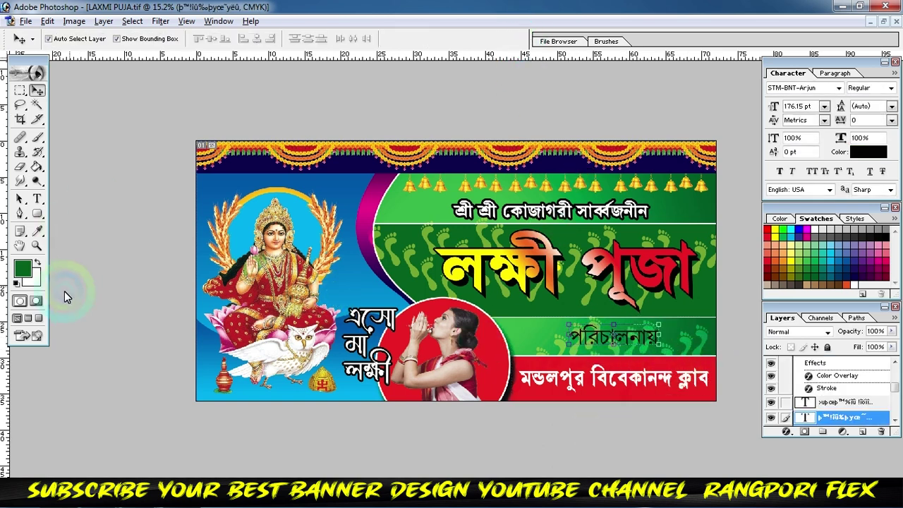
Step: Set the caption text in the STM-BNT-Dola font with Bold style
left_click(37, 199)
left_click(611, 344)
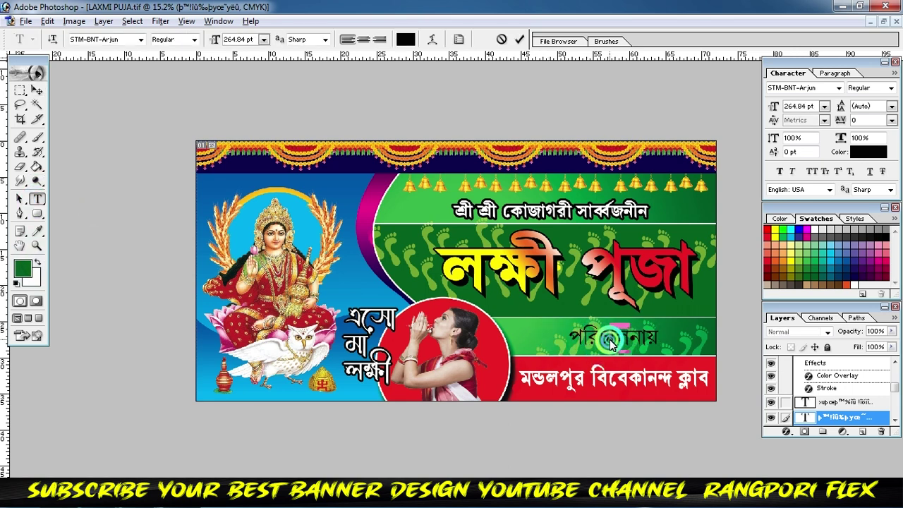
key("ctrl+a")
left_click(128, 41)
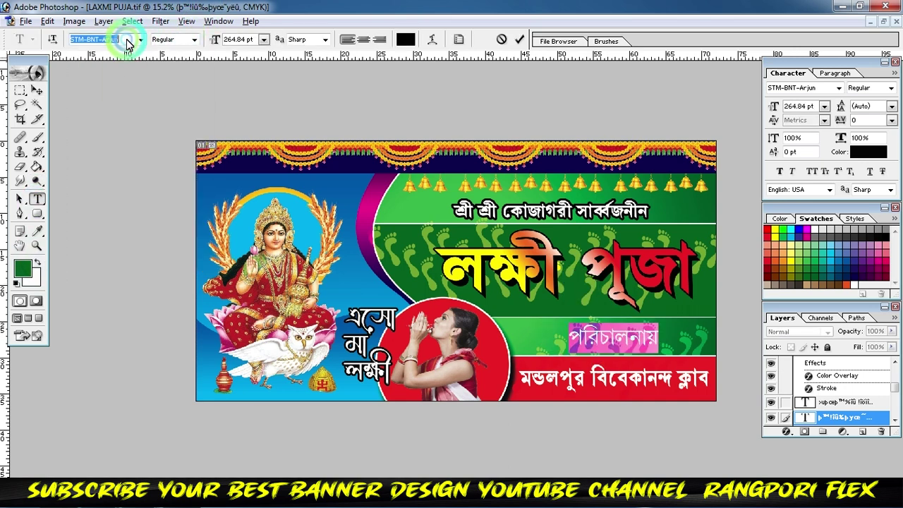
key("Down")
key("Down")
key("Down")
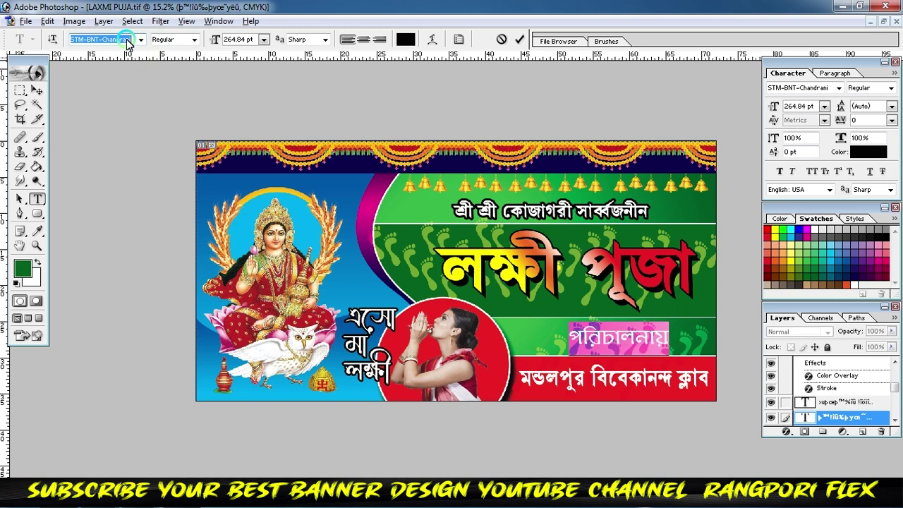
key("Down")
key("Down")
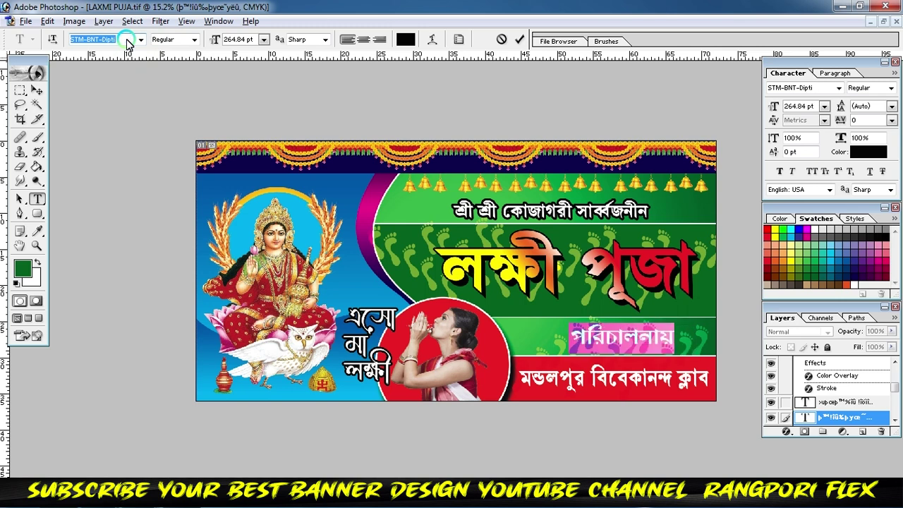
key("Down")
key("Down")
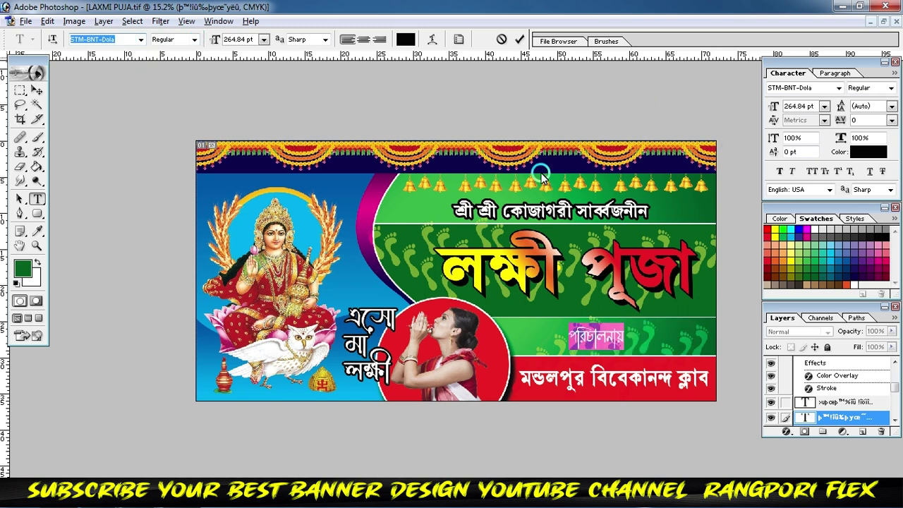
left_click(170, 59)
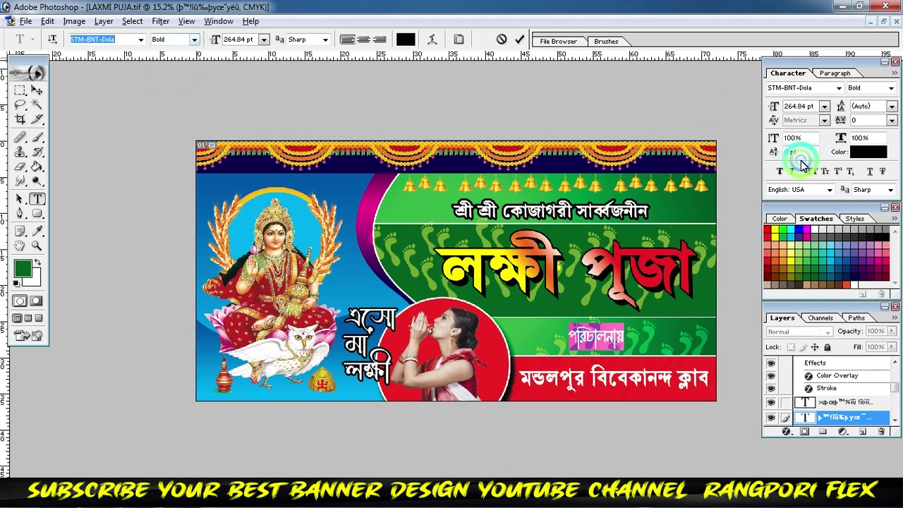
left_click(779, 171)
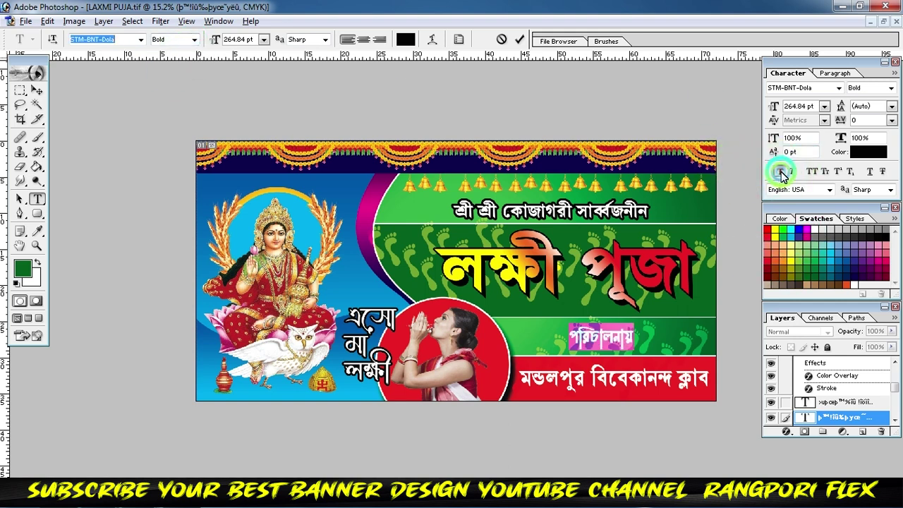
left_click(517, 40)
Step: Shift the caption slightly left above the club name
left_click(37, 90)
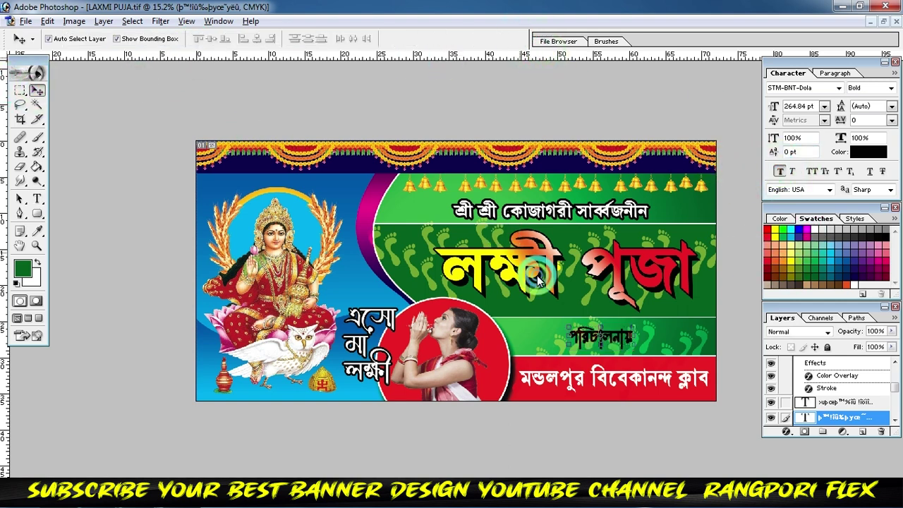
left_click(644, 339)
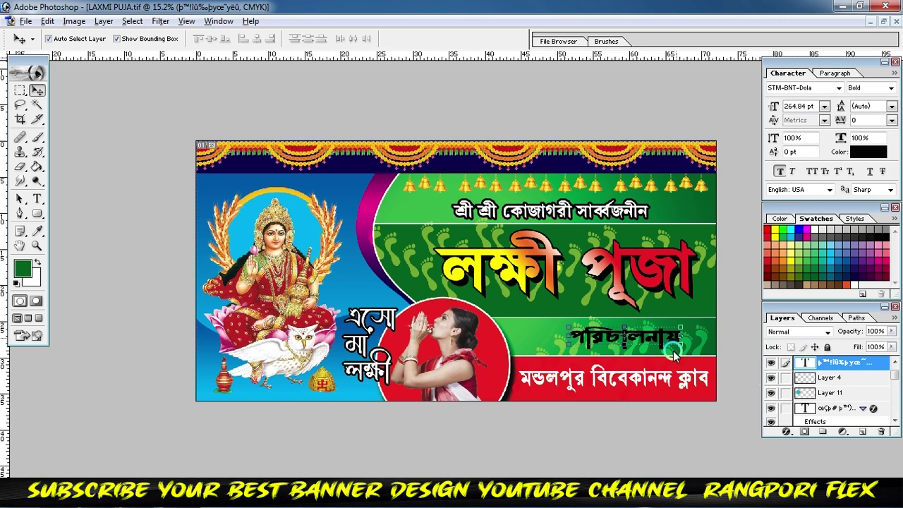
left_click_drag(665, 340, 651, 344)
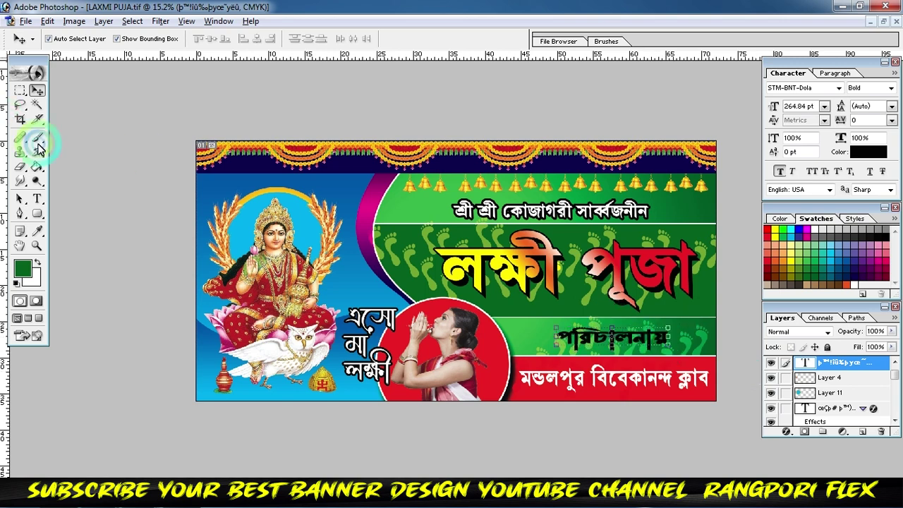
left_click(39, 199)
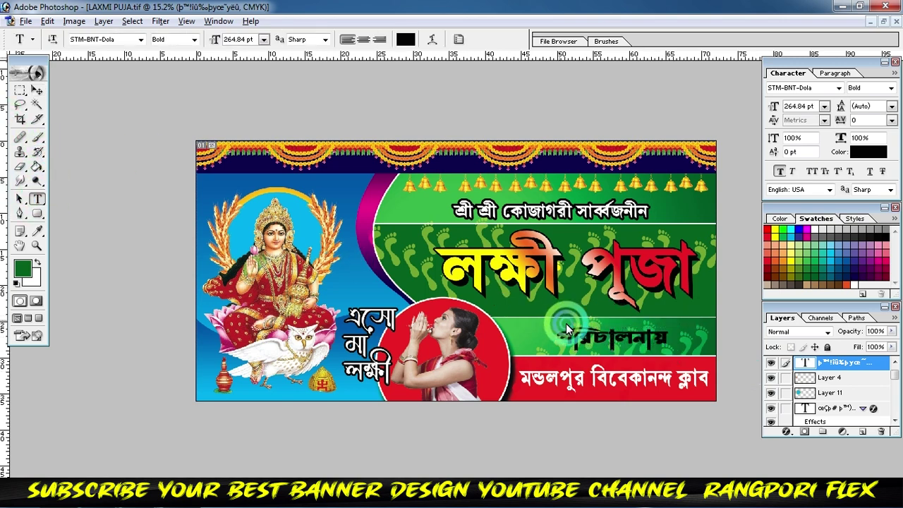
left_click(41, 91)
Step: Raise the bottom edge of the green strip behind the title slightly
left_click(677, 309)
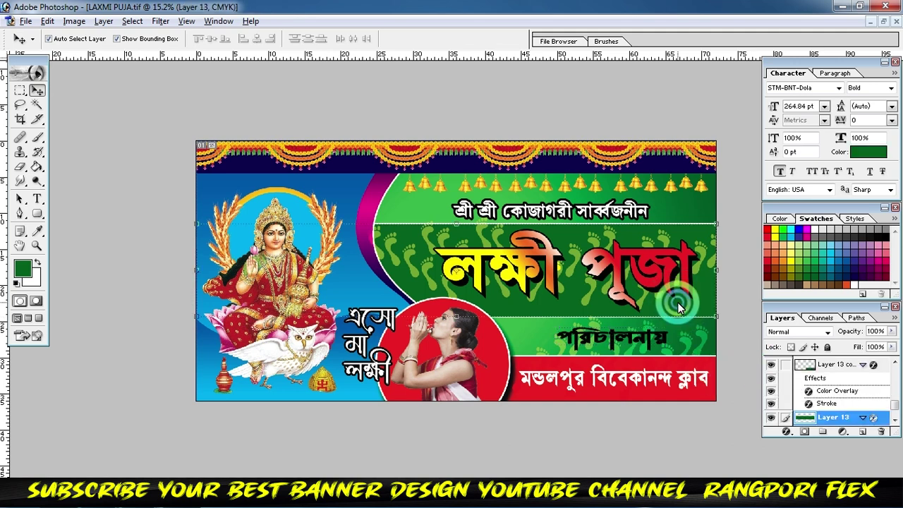
left_click_drag(683, 326, 677, 311)
left_click(520, 40)
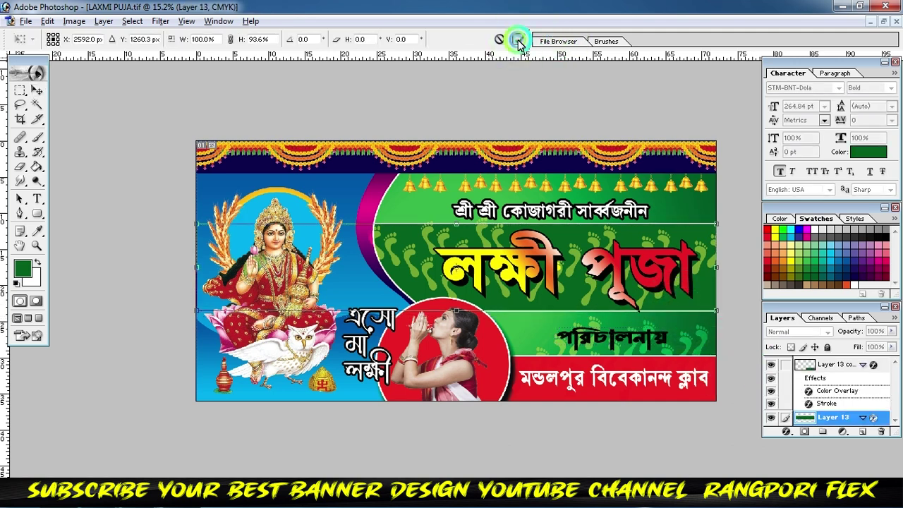
left_click(696, 235)
Step: Inspect the green strip's Stroke layer style and commit another transform on it
left_click(787, 431)
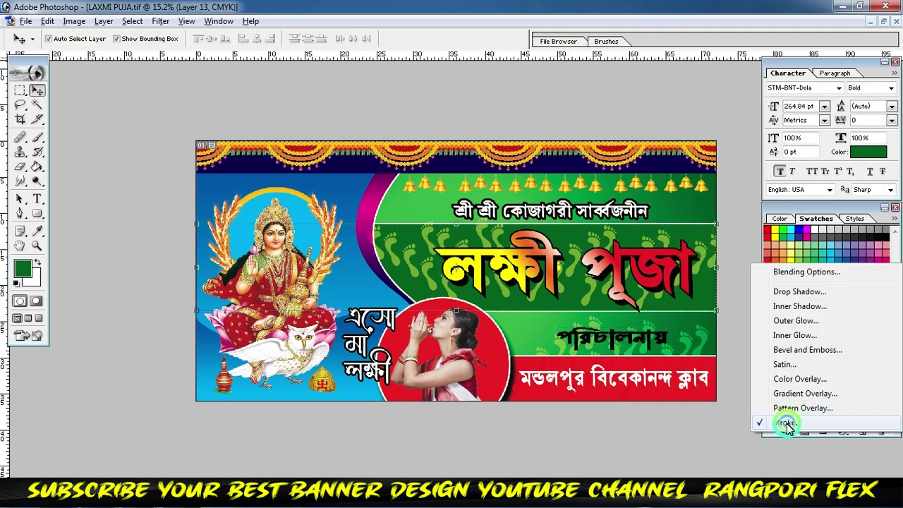
left_click(416, 310)
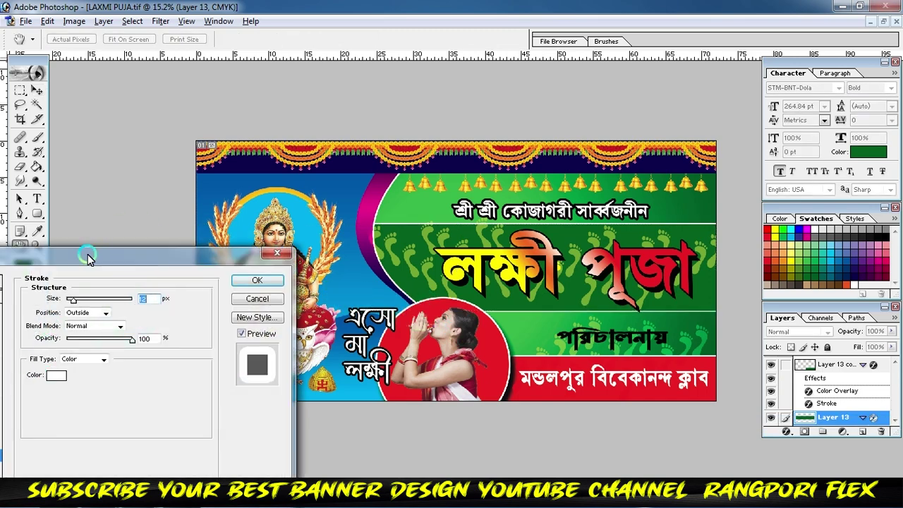
left_click_drag(88, 258, 180, 258)
left_click_drag(117, 262, 209, 262)
left_click(99, 451)
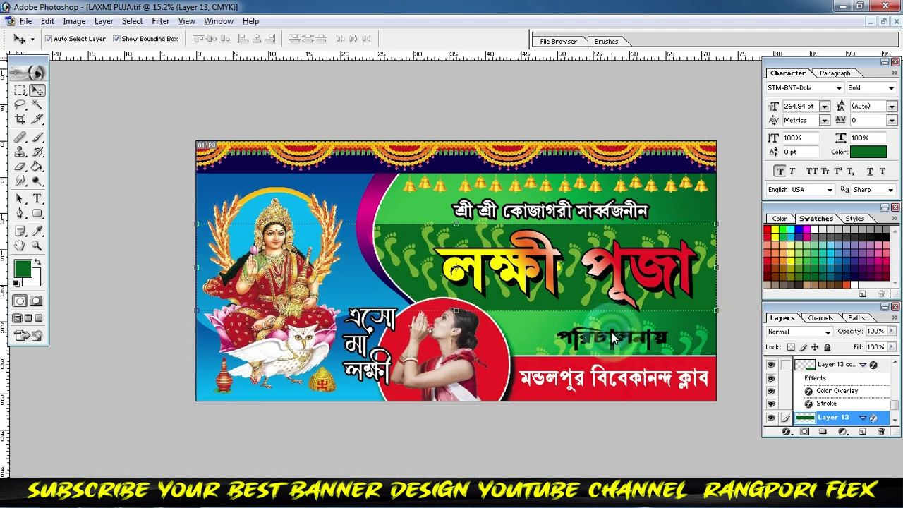
key("ctrl+t")
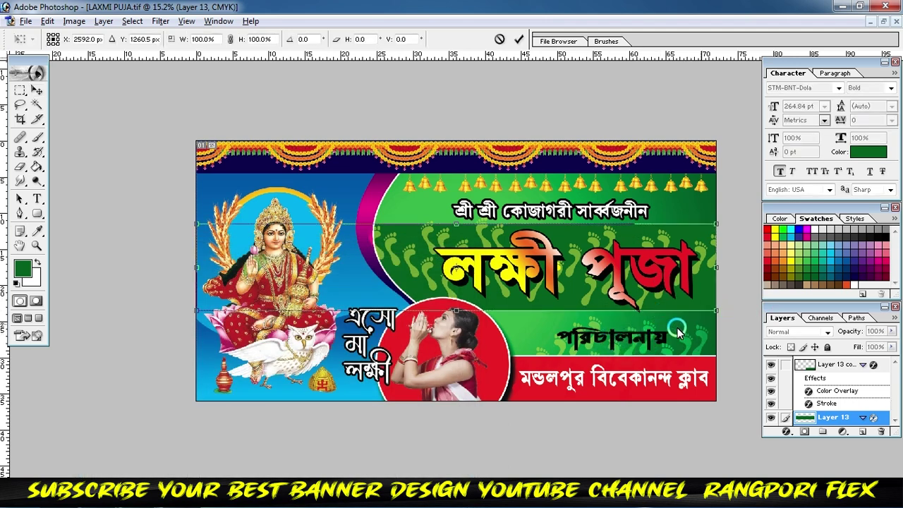
left_click(519, 39)
left_click(600, 329)
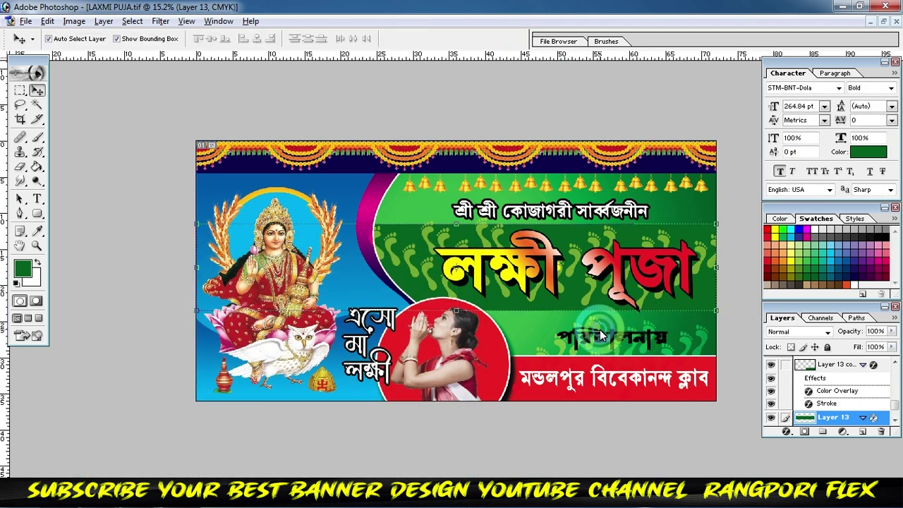
left_click(609, 333)
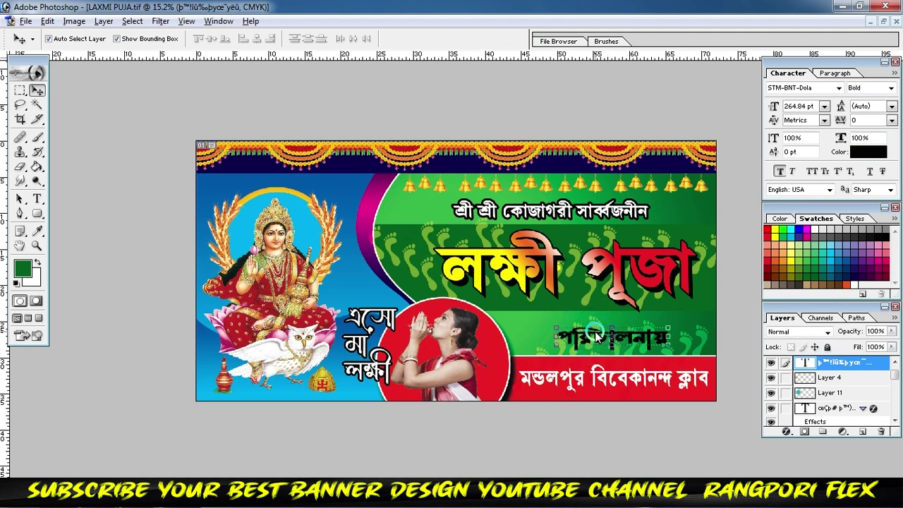
Step: Nudge the পরিচালনায় caption slightly up-left and recolour its text yellow
left_click_drag(597, 337, 591, 333)
left_click(117, 248)
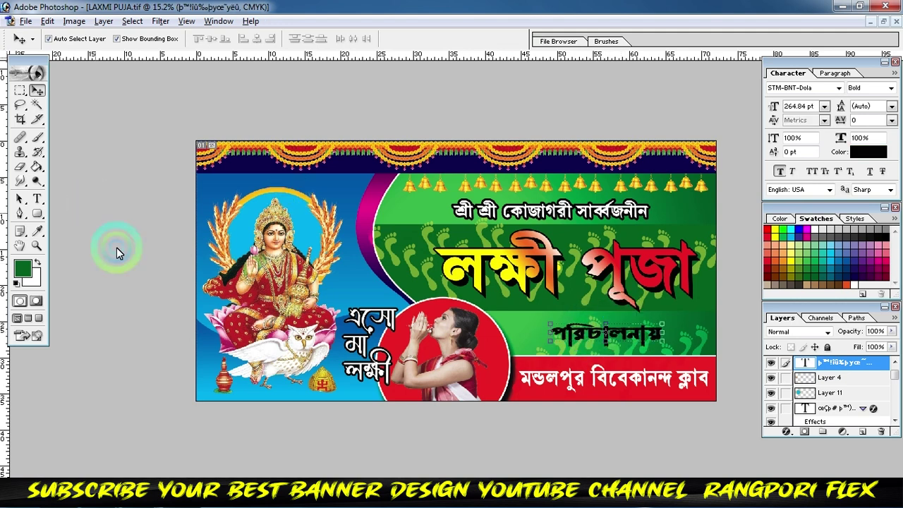
left_click(651, 337)
left_click(37, 199)
double_click(627, 333)
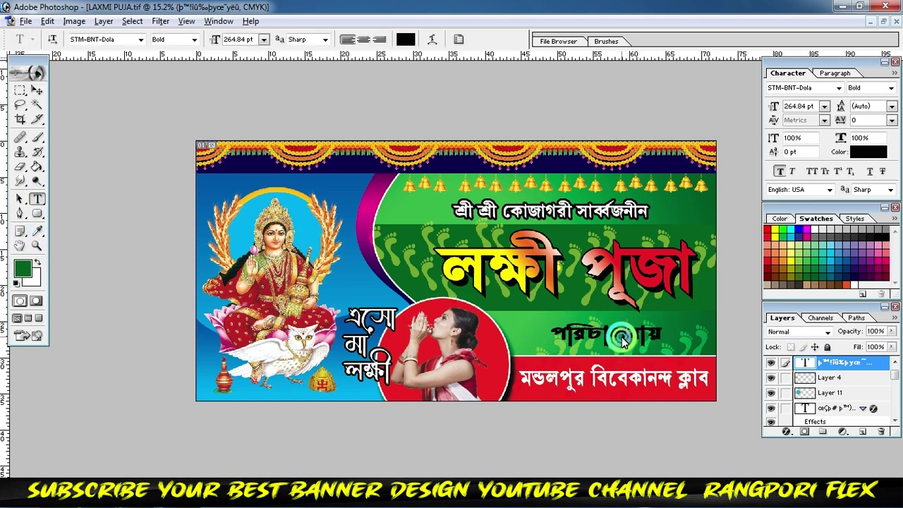
left_click(404, 39)
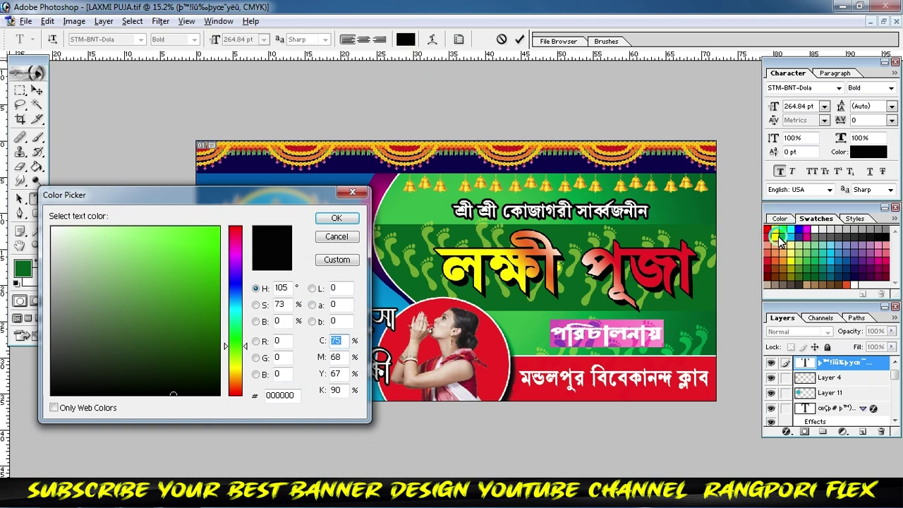
left_click(775, 230)
left_click(357, 226)
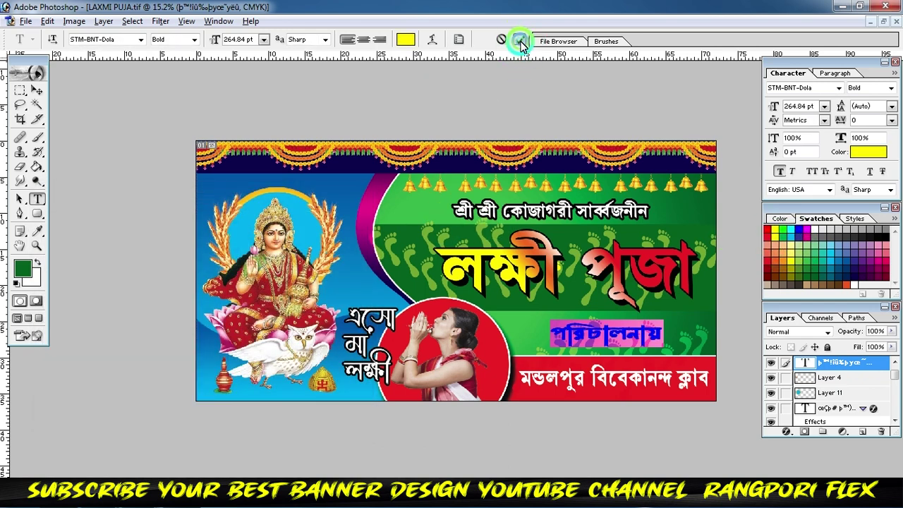
left_click(520, 39)
left_click(40, 90)
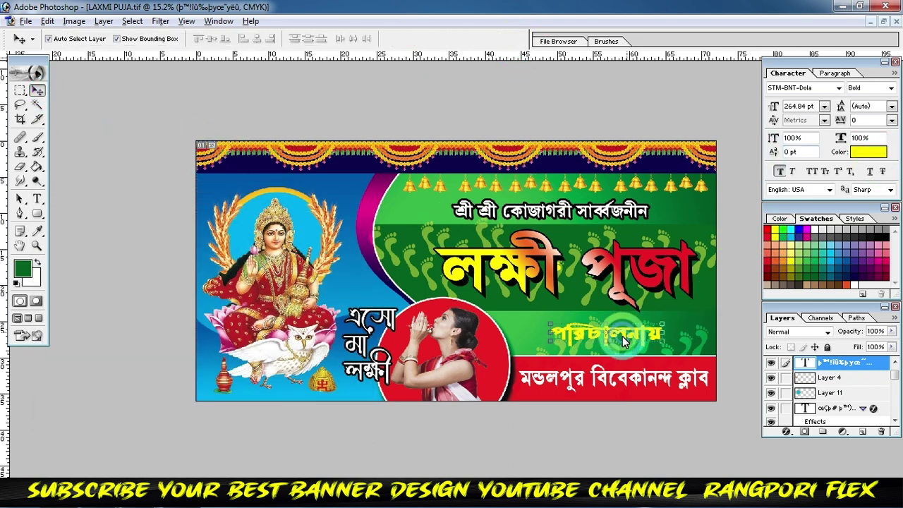
Step: Add a black Stroke of size 9 around the caption's letters
left_click(787, 431)
left_click(783, 423)
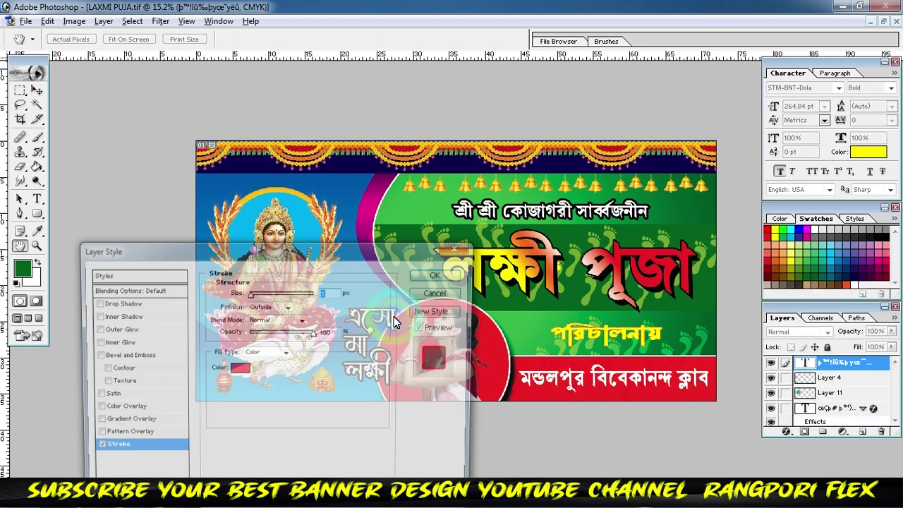
left_click(240, 373)
left_click(210, 379)
left_click(337, 218)
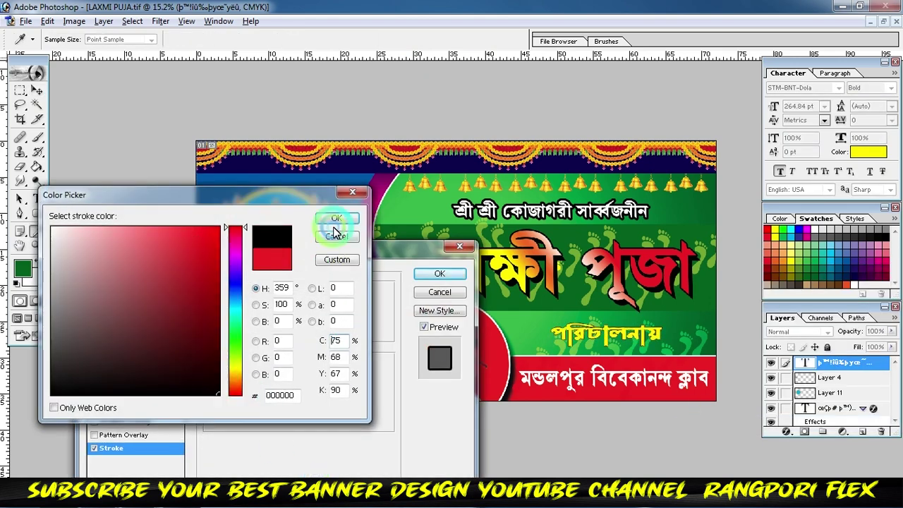
left_click(327, 294)
type("9")
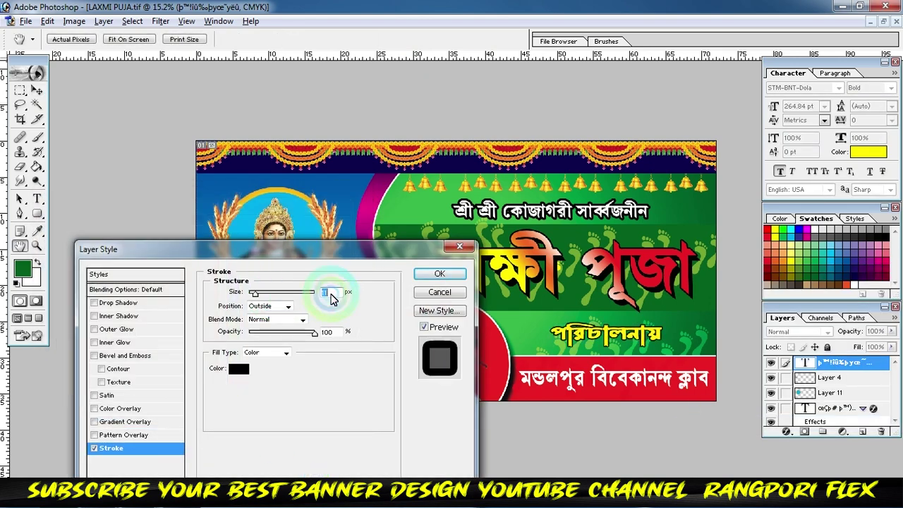
left_click(438, 274)
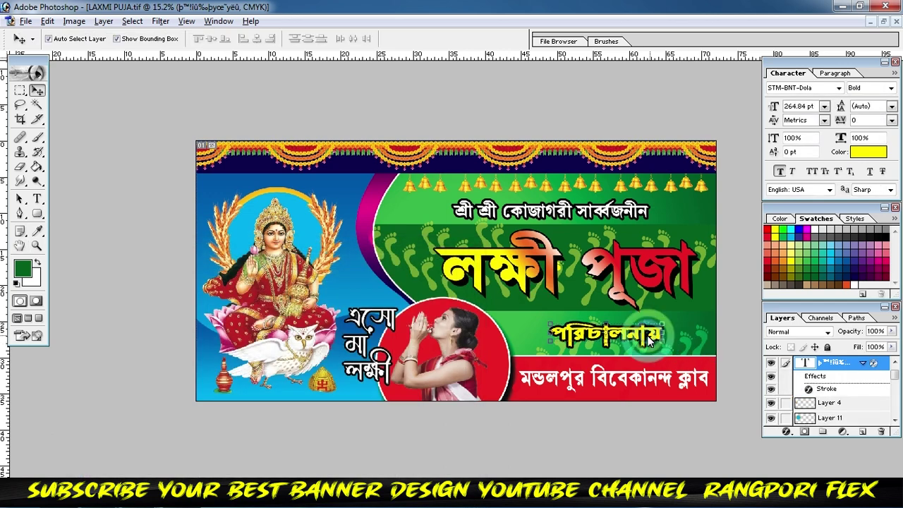
left_click(701, 309)
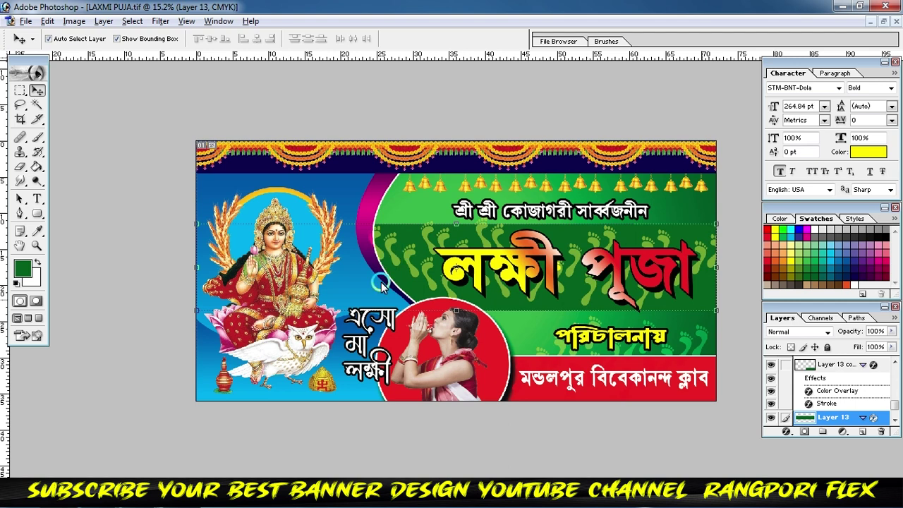
Step: Choose the Eraser with a 21 px soft brush tip, enlarged to 445 px
left_click_drag(20, 166, 66, 161)
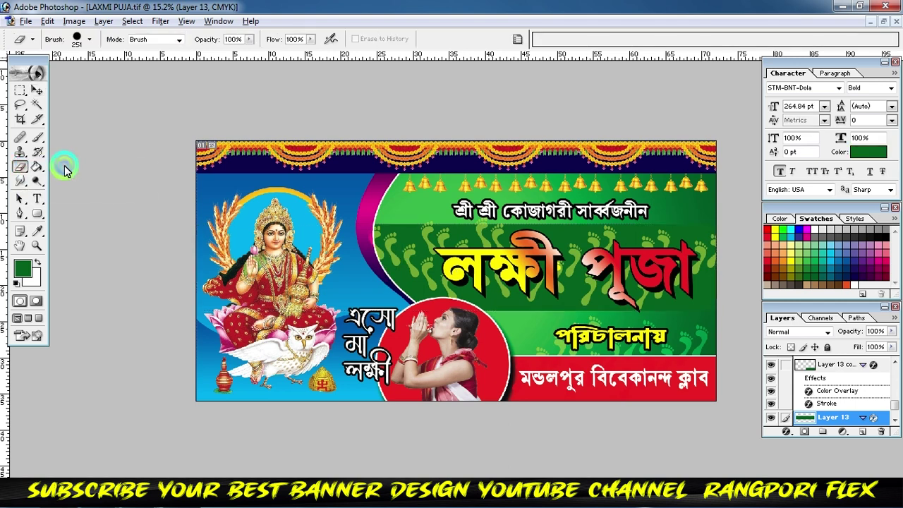
left_click(90, 40)
left_click(144, 133)
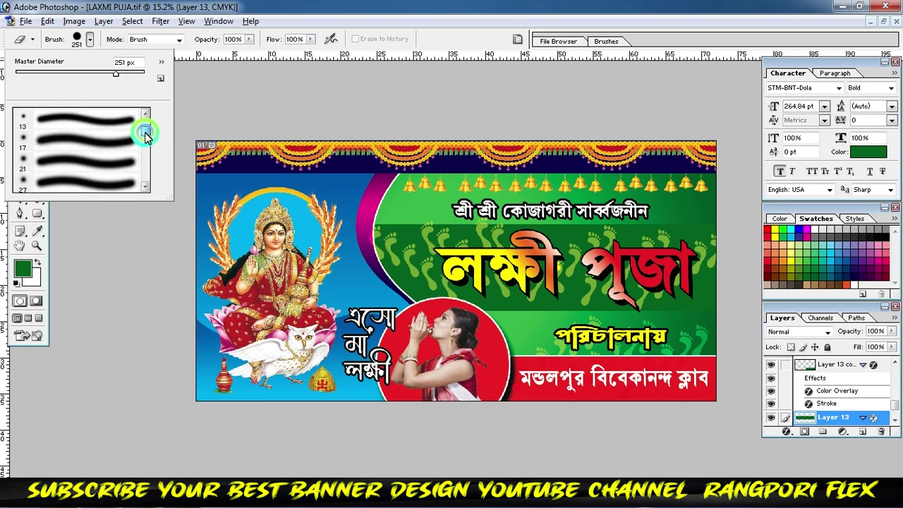
left_click(71, 143)
left_click(78, 146)
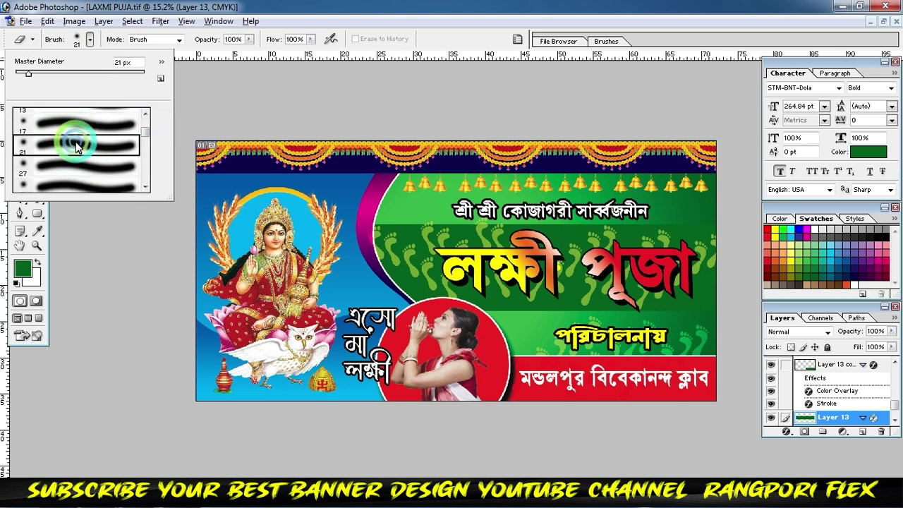
right_click(79, 145)
left_click(56, 141)
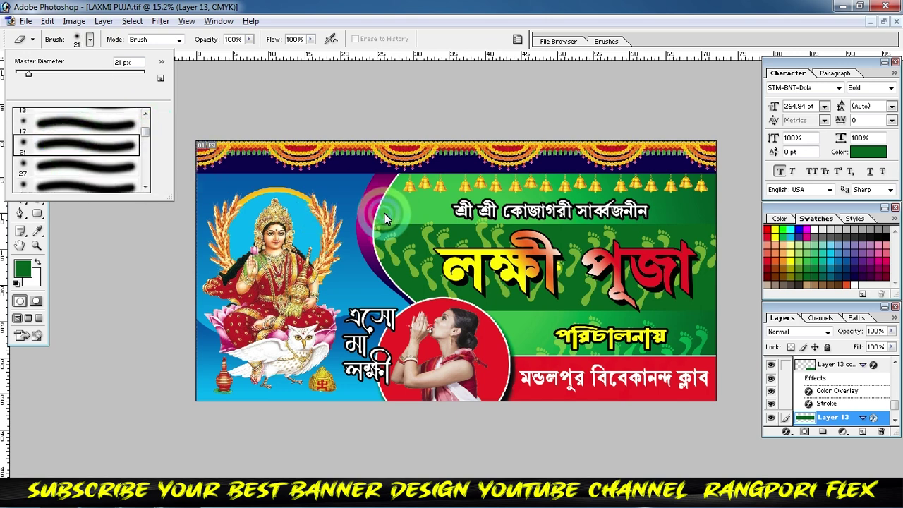
right_click(439, 237)
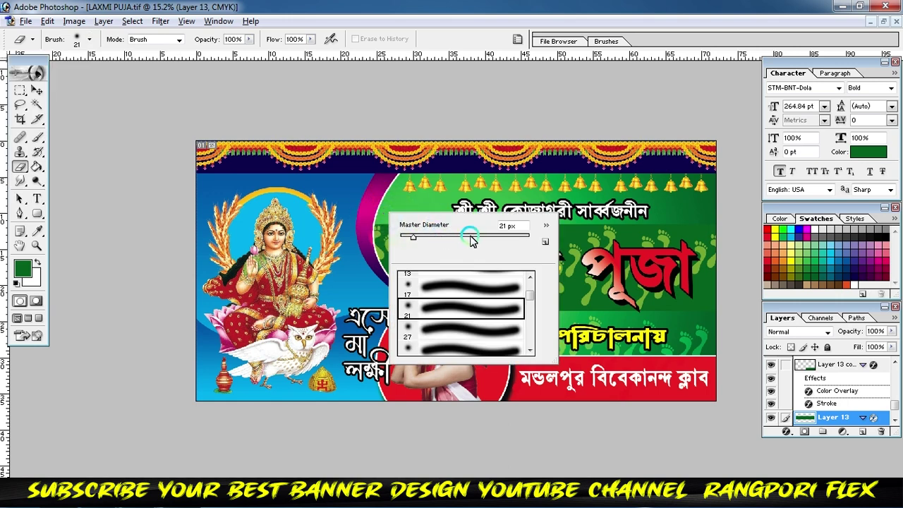
right_click(428, 225)
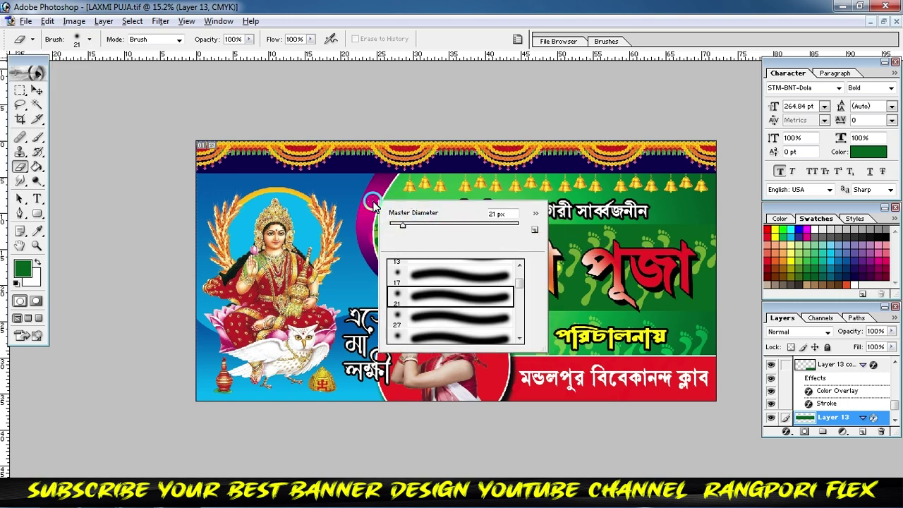
left_click(474, 226)
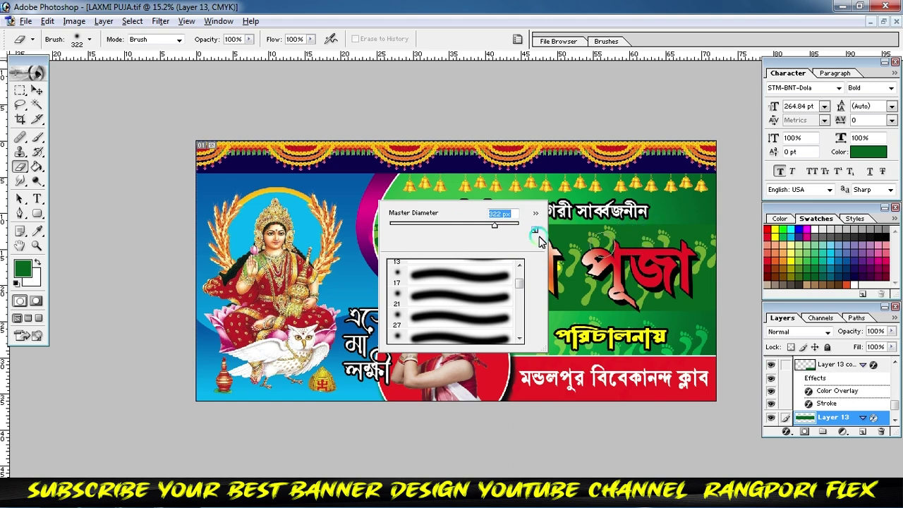
left_click(504, 225)
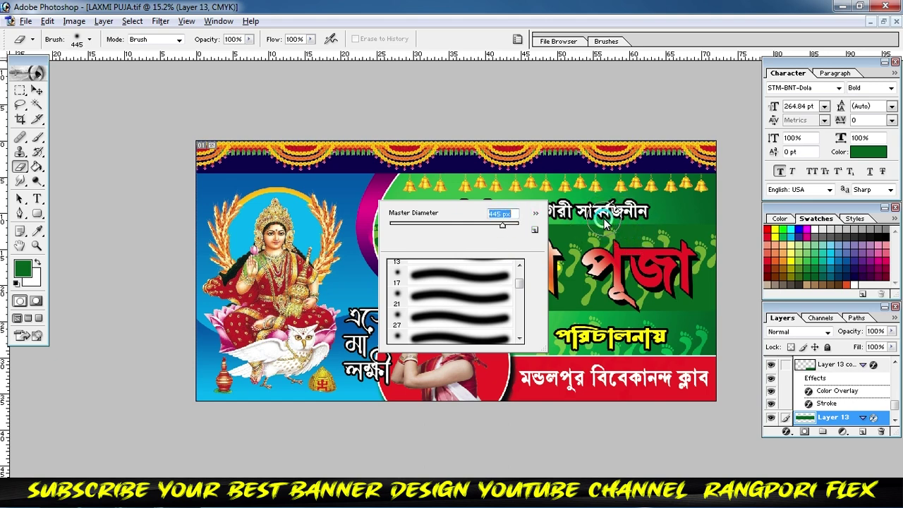
left_click(599, 242)
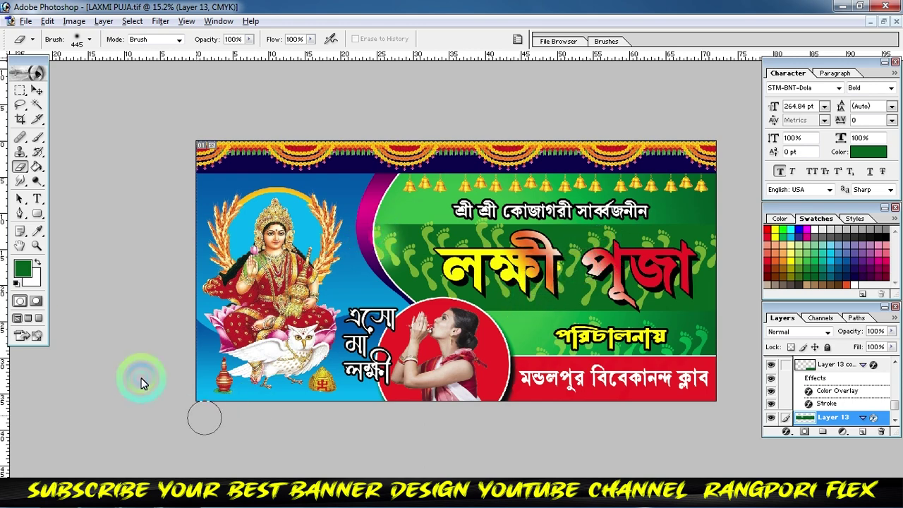
Step: Swap the foreground and background colours and set the background to black
left_click(22, 267)
left_click(328, 219)
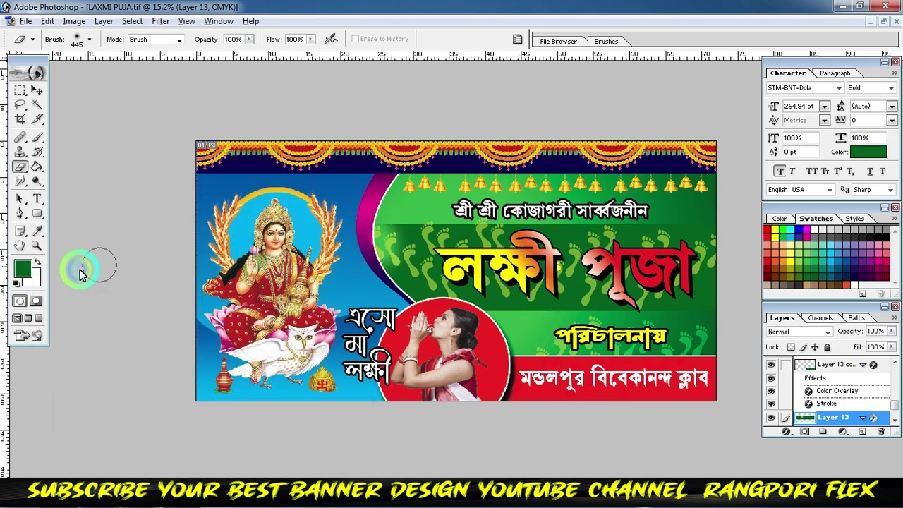
left_click(39, 261)
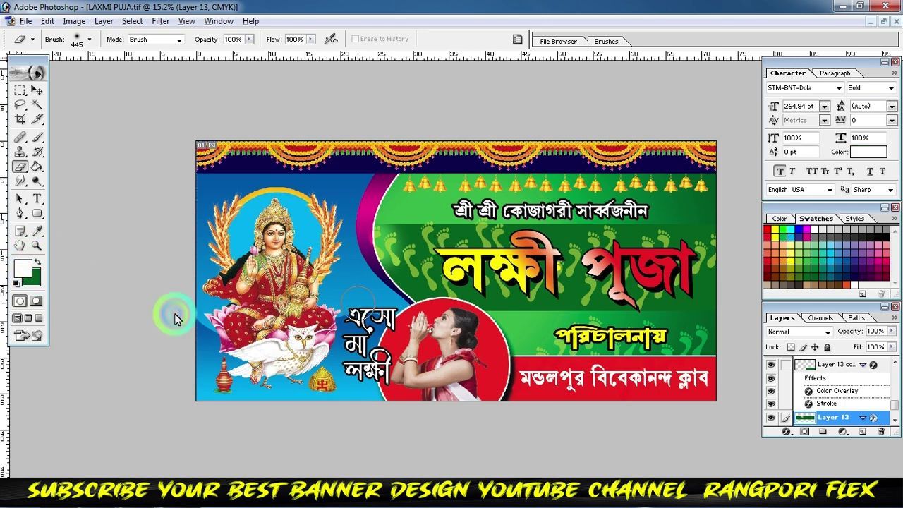
left_click(32, 281)
left_click(343, 220)
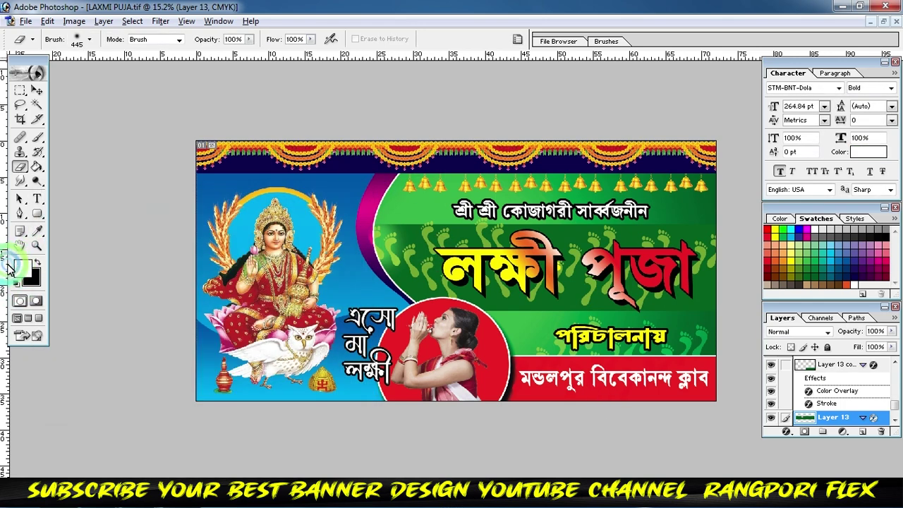
Step: Enlarge the eraser to 771 px and erase the green band along the bell row
right_click(381, 221)
left_click_drag(519, 247, 534, 245)
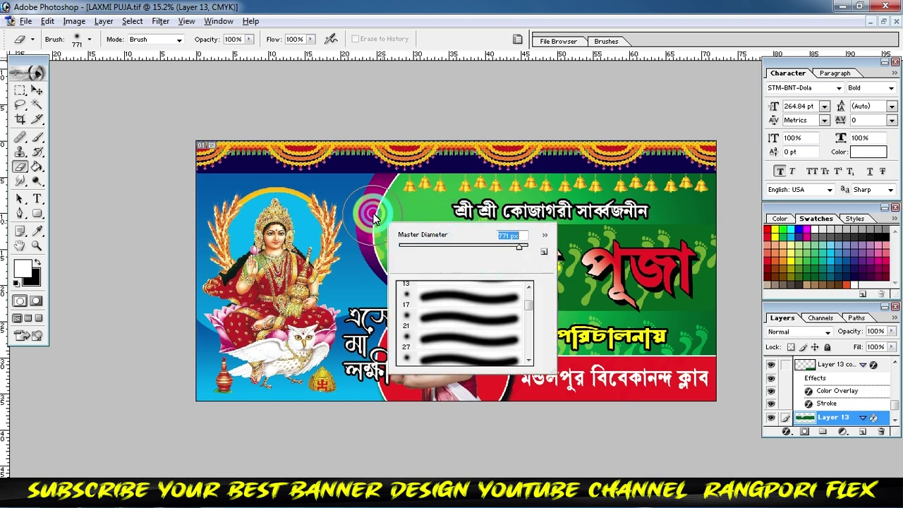
key("Return")
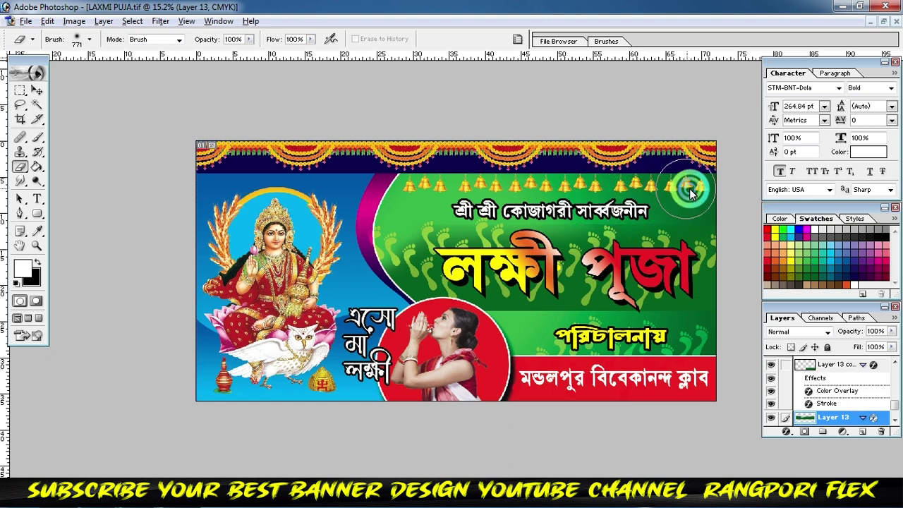
mouse_move(718, 196)
left_mouse_down()
mouse_move(404, 229)
mouse_move(490, 379)
left_mouse_up()
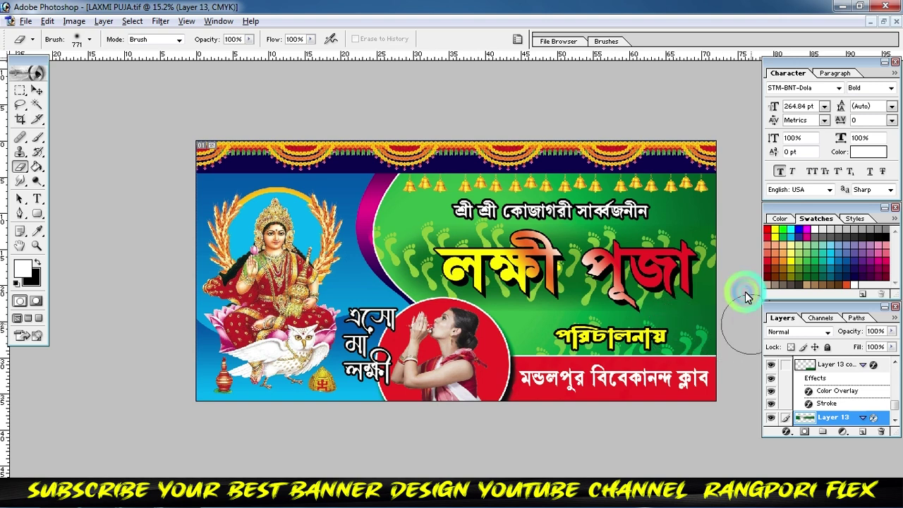
left_click(39, 91)
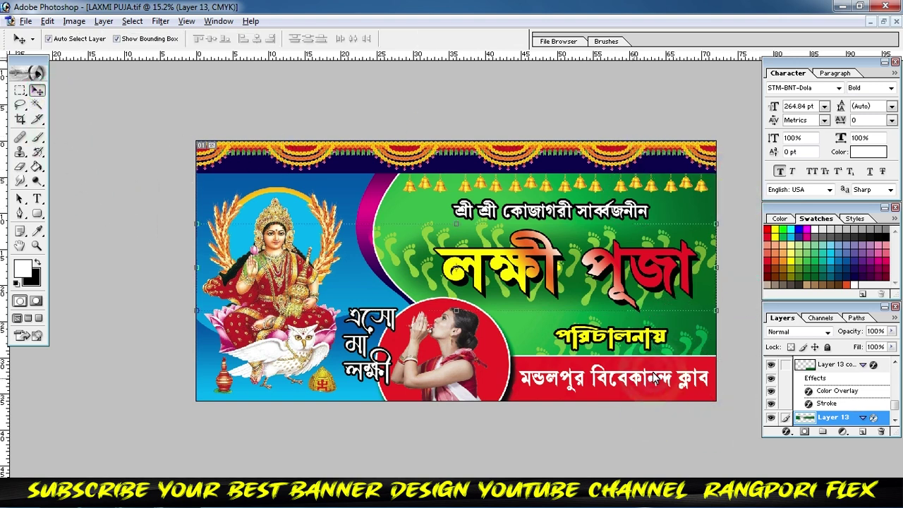
Step: Shift the পরিচালনায় caption slightly and select the club-name text layer under the red strip
mouse_move(615, 339)
left_mouse_down()
mouse_move(591, 335)
mouse_move(623, 326)
left_mouse_up()
left_click(625, 379)
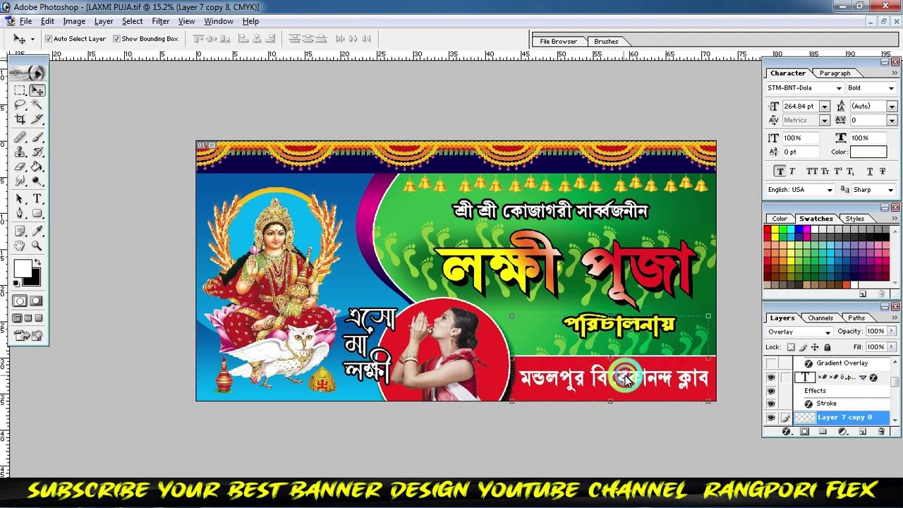
right_click(625, 379)
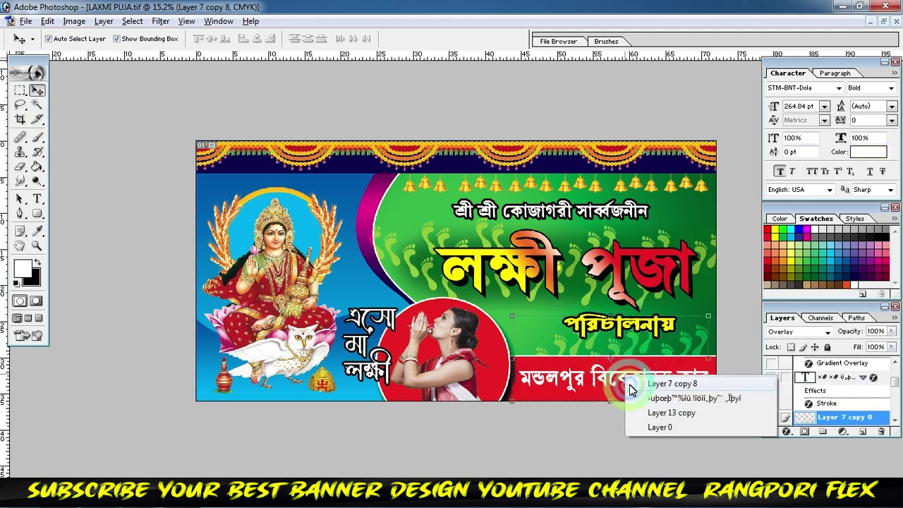
left_click(626, 384)
right_click(622, 379)
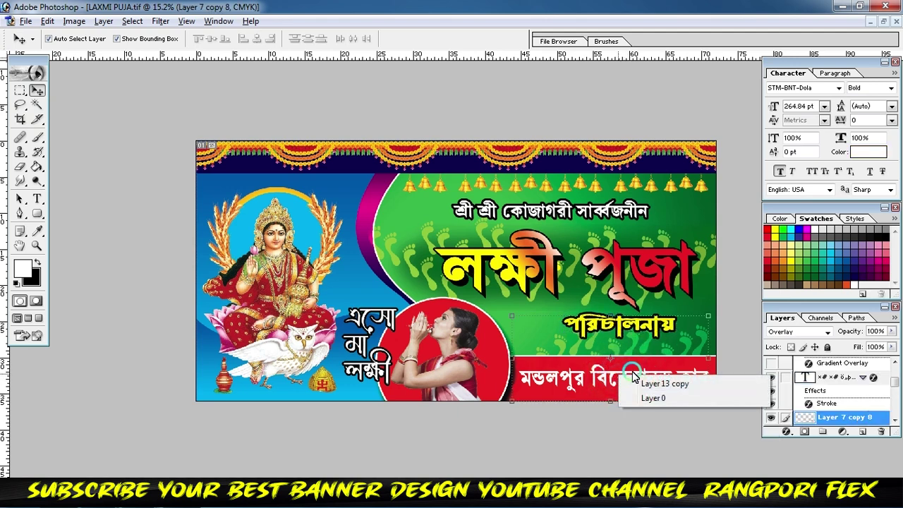
right_click(635, 378)
left_click(662, 382)
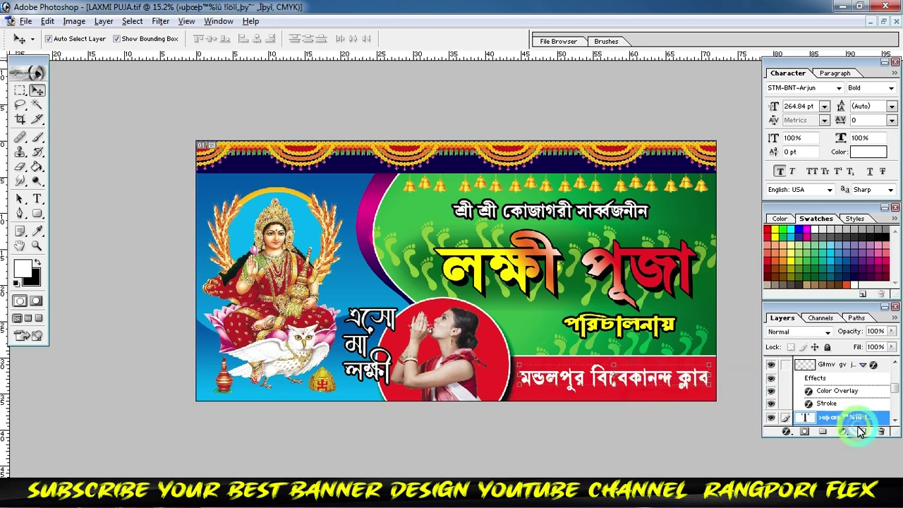
Step: Give the club name a black Drop Shadow with 19 px distance and 15% spread
left_click(786, 432)
left_click(788, 290)
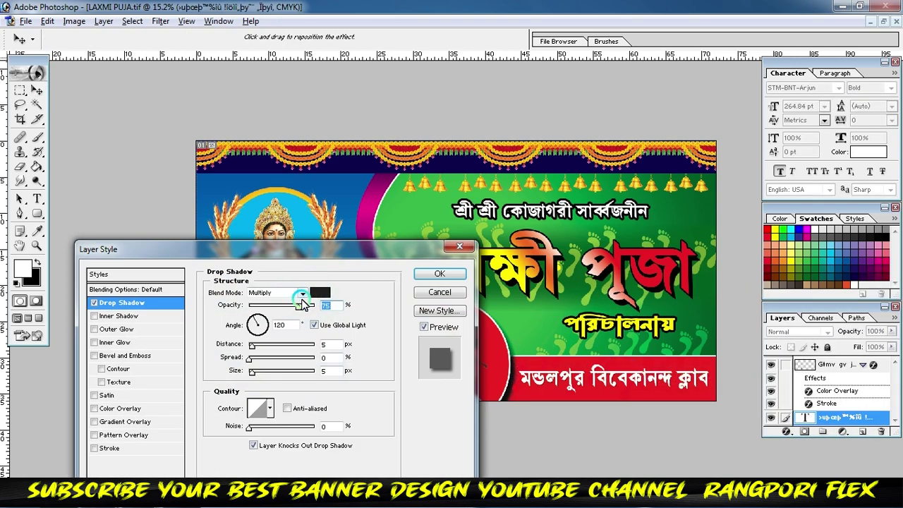
left_click(333, 347)
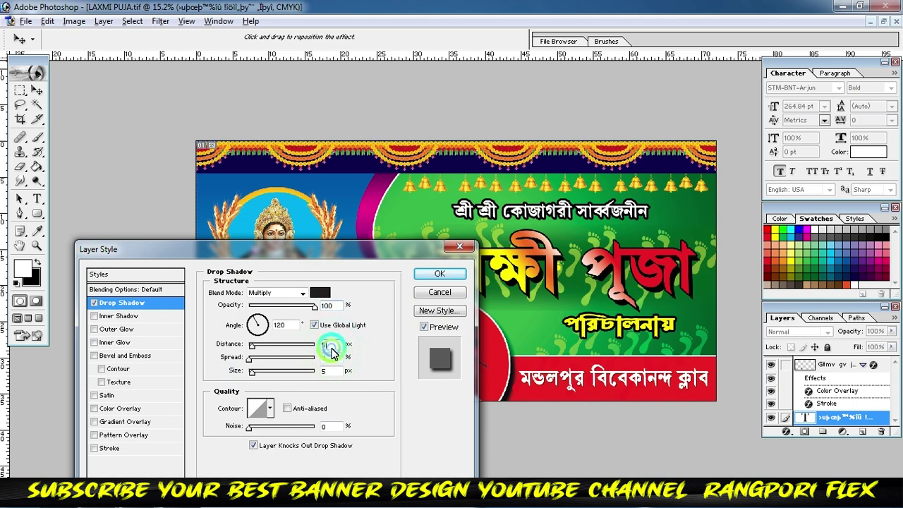
key("Up")
key("Up")
key("Up")
key("Up")
key("Up")
key("Up")
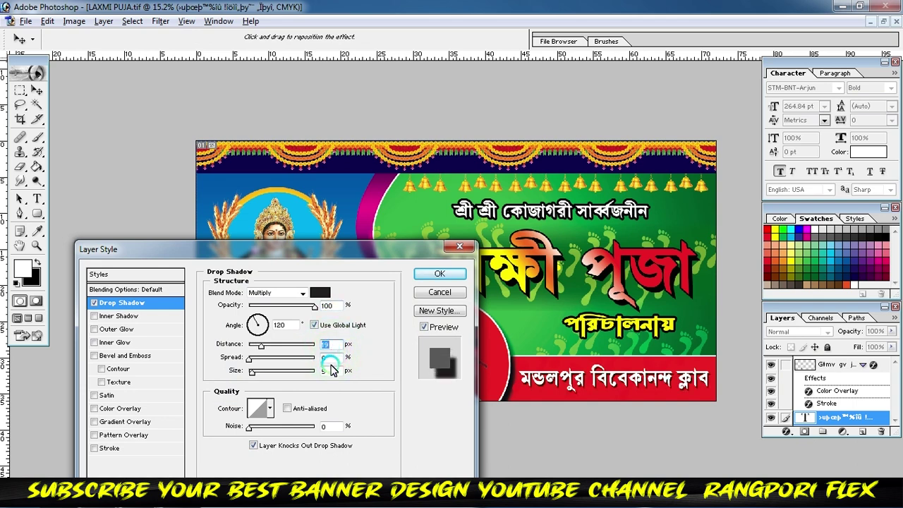
key("Up")
key("Up")
key("Up")
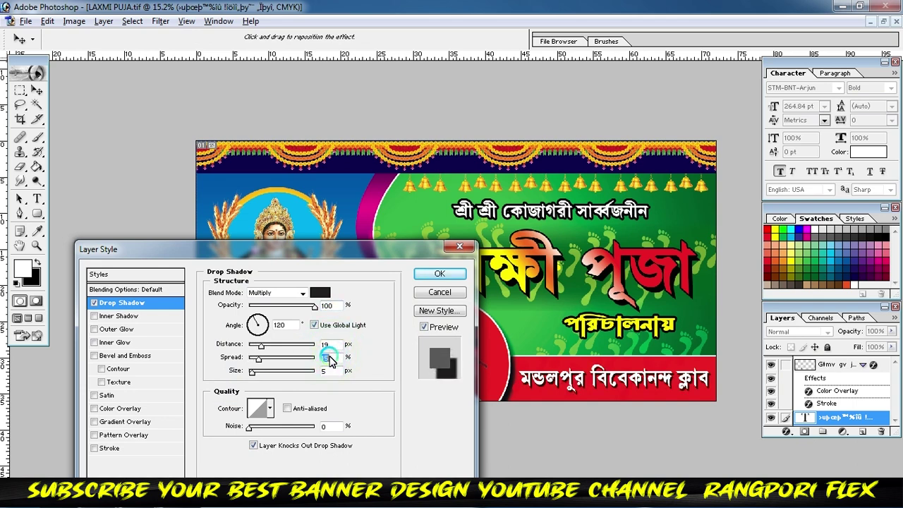
left_click(331, 373)
left_click(331, 374)
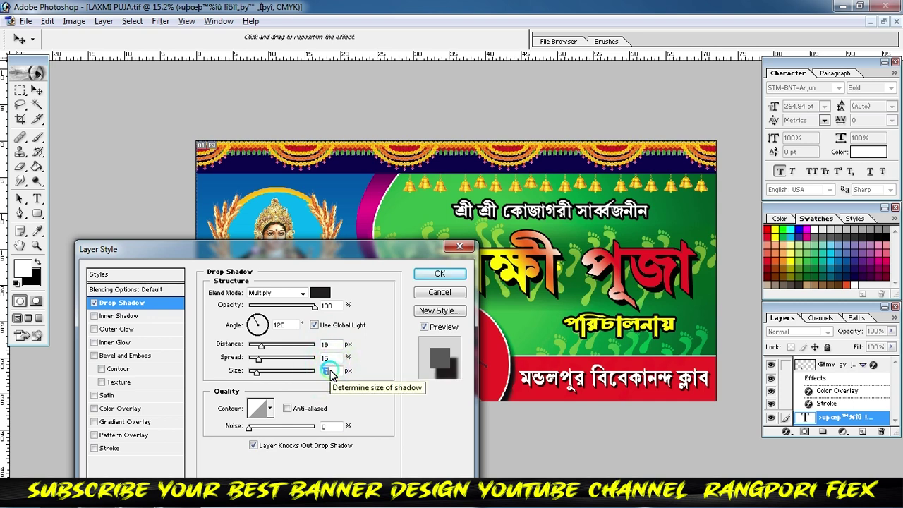
left_click(437, 273)
left_click(544, 298)
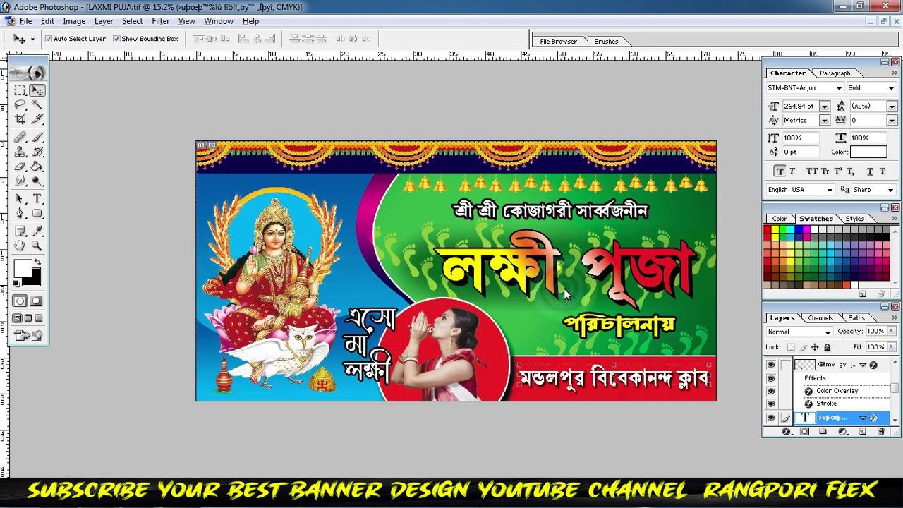
Step: Nudge the এসো মা লক্ষী text slightly up and left
left_click(376, 315)
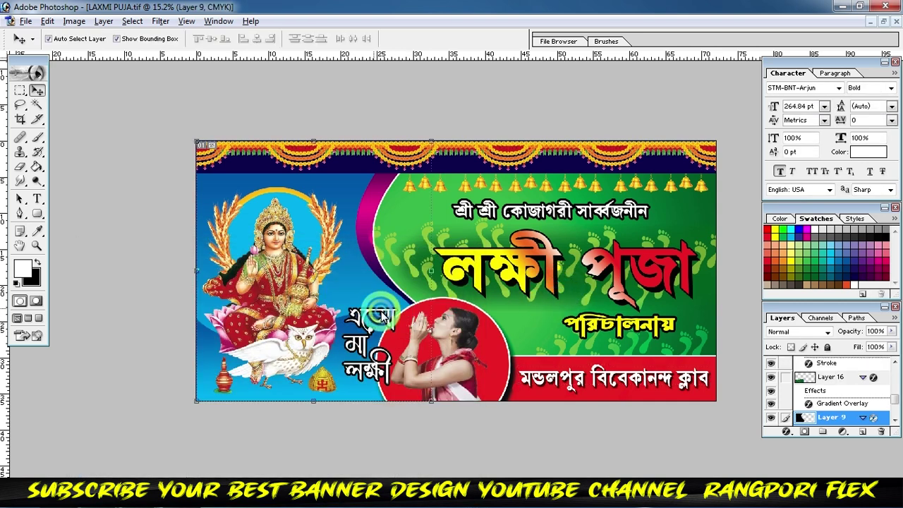
left_click(381, 310)
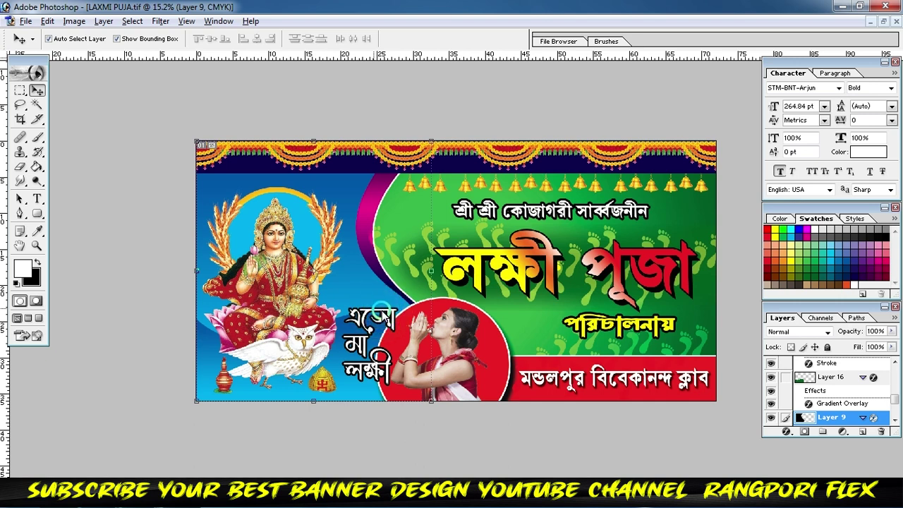
left_click(381, 314)
left_click_drag(381, 315, 375, 303)
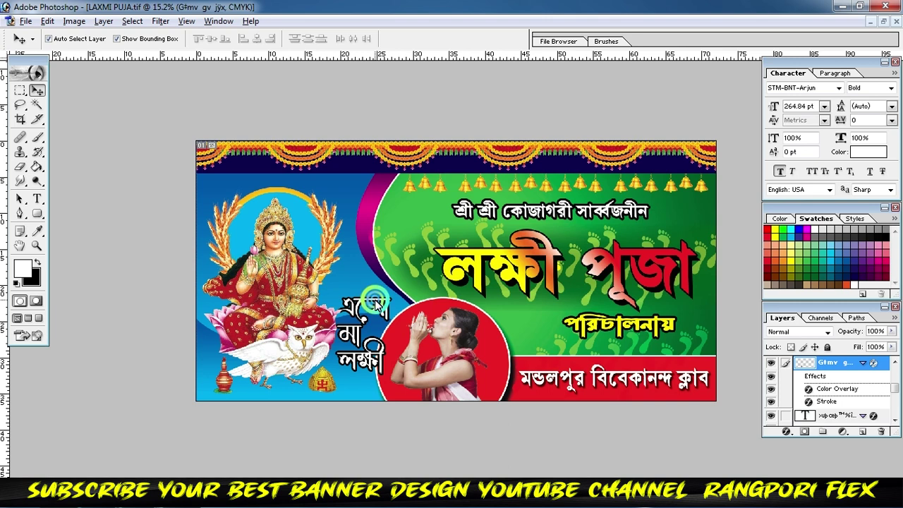
Step: Move the শ্রী শ্রী কোজাগরী সার্ব্বজনীন caption about 75 px left and the লক্ষী পূজা title slightly right
left_click(608, 262)
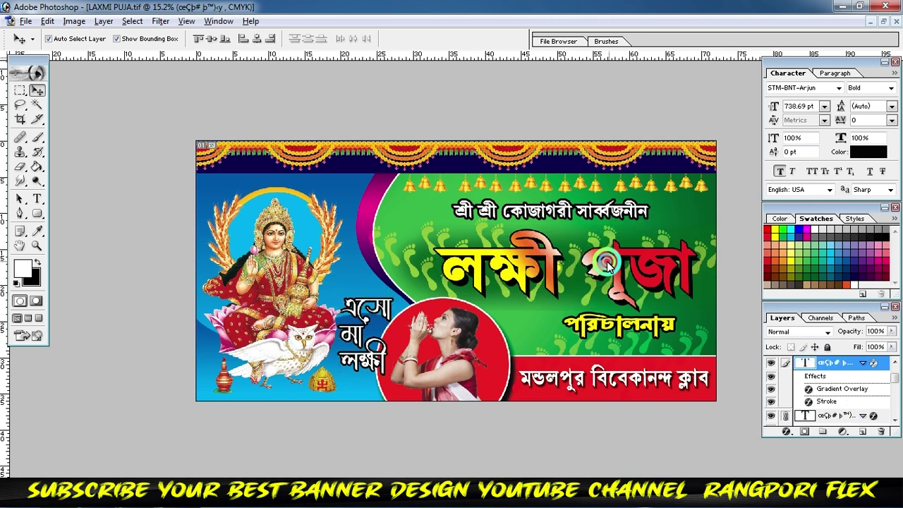
left_click_drag(609, 264, 602, 261)
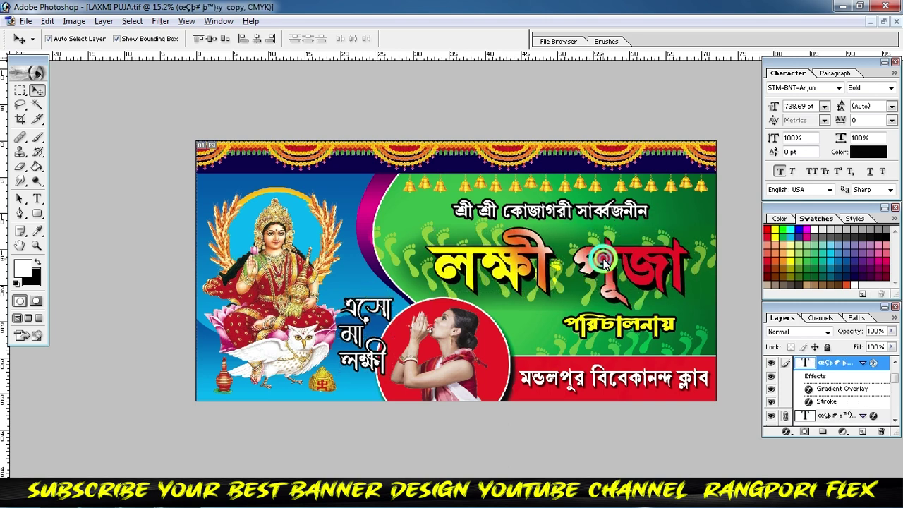
left_click(629, 206)
left_click_drag(621, 210, 569, 212)
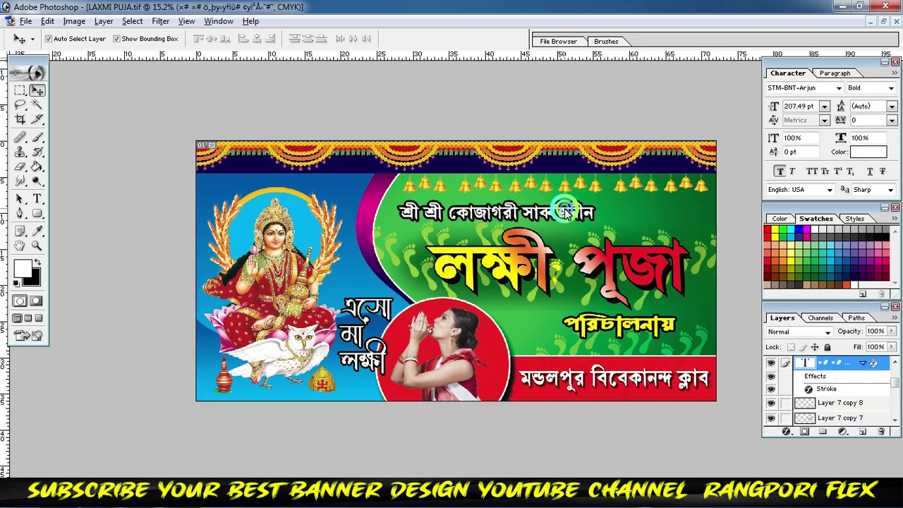
left_click(613, 258)
left_click_drag(613, 257, 628, 257)
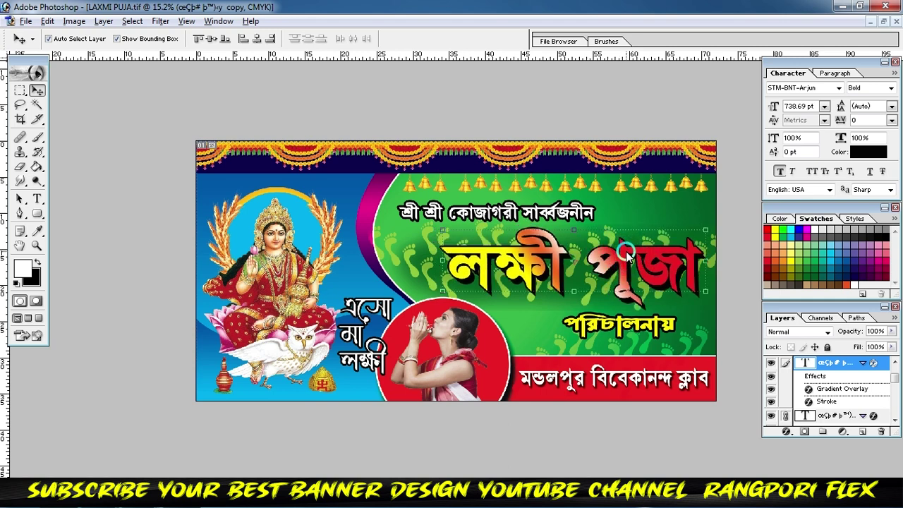
Step: Drag the lotus-and-water PNG into the LAXMI PUJA banner and place it at the lower right
left_click(840, 6)
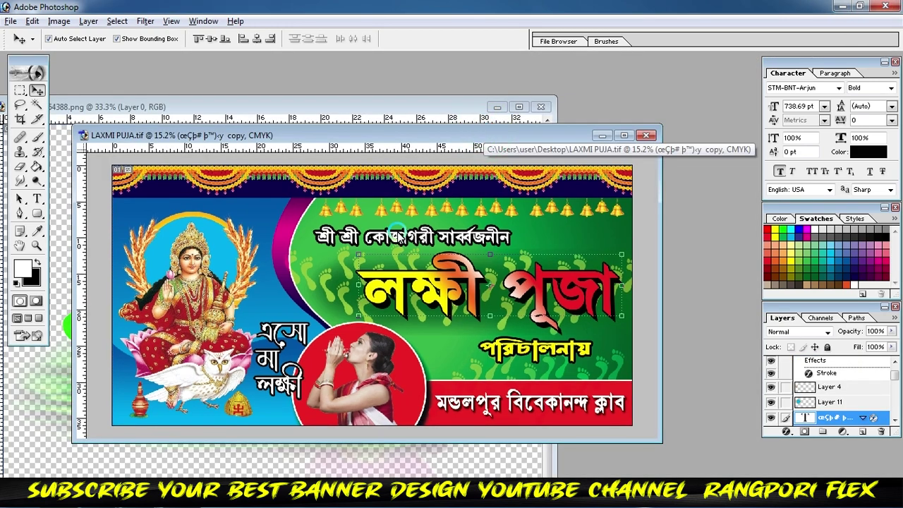
left_click(54, 371)
mouse_move(238, 327)
left_mouse_down()
mouse_move(487, 363)
mouse_move(639, 300)
left_mouse_up()
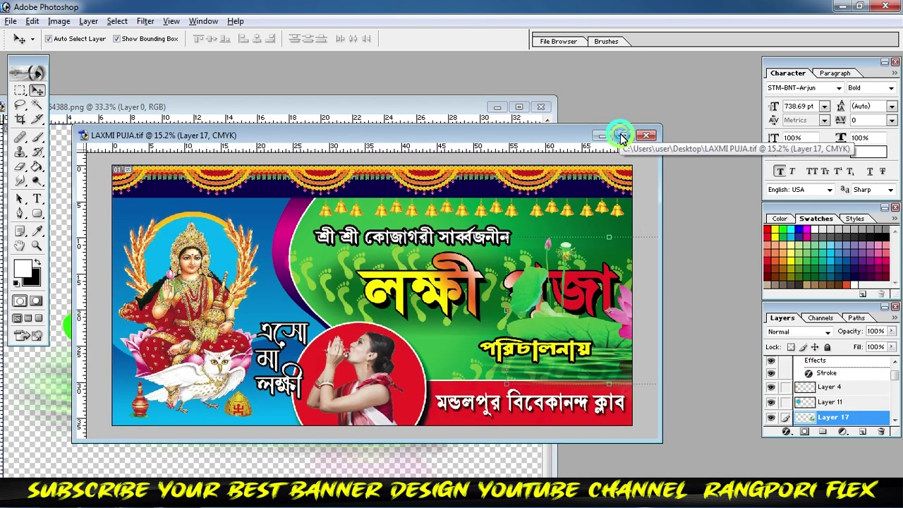
left_click(621, 135)
left_click_drag(688, 339, 624, 337)
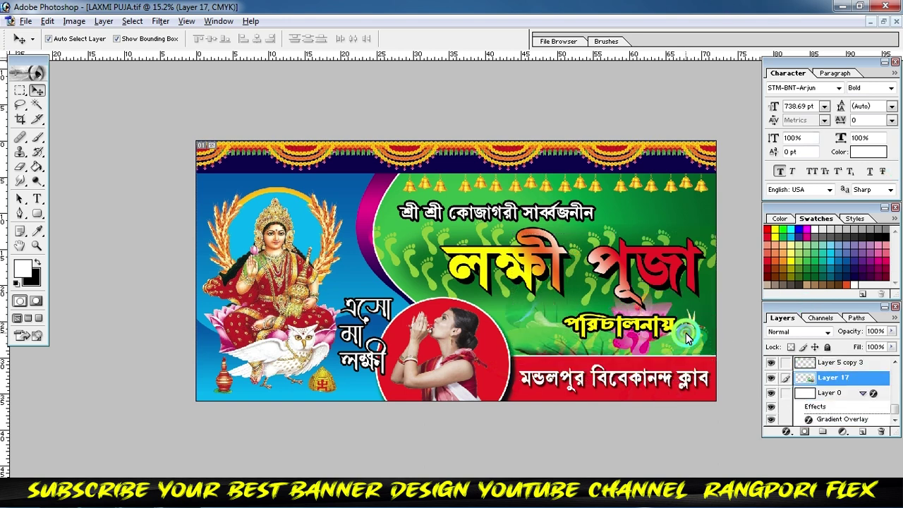
Step: Shrink the lotus artwork and raise its layer above Layer 5 copy 3 and Layer 13
left_click_drag(697, 324, 702, 289)
left_click(692, 252)
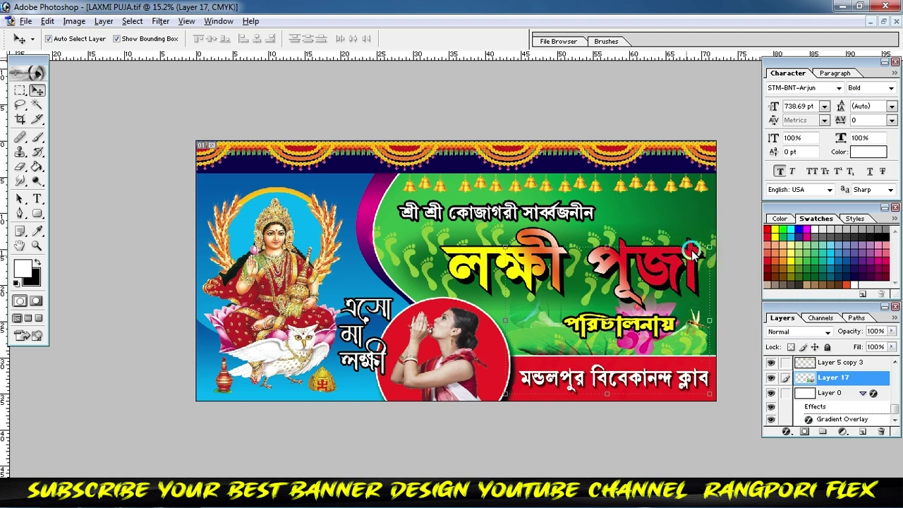
left_click_drag(711, 248, 691, 261)
left_click(515, 39)
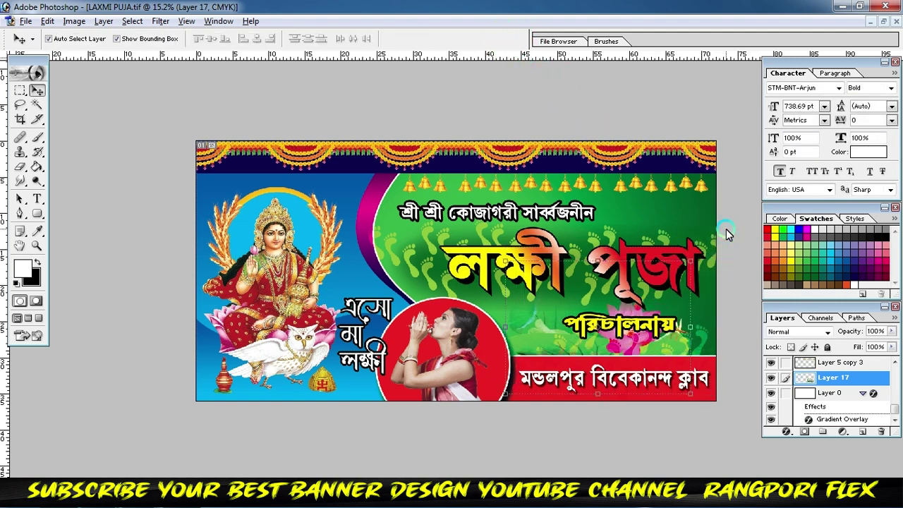
key("ctrl+bracketright")
key("ctrl+bracketright")
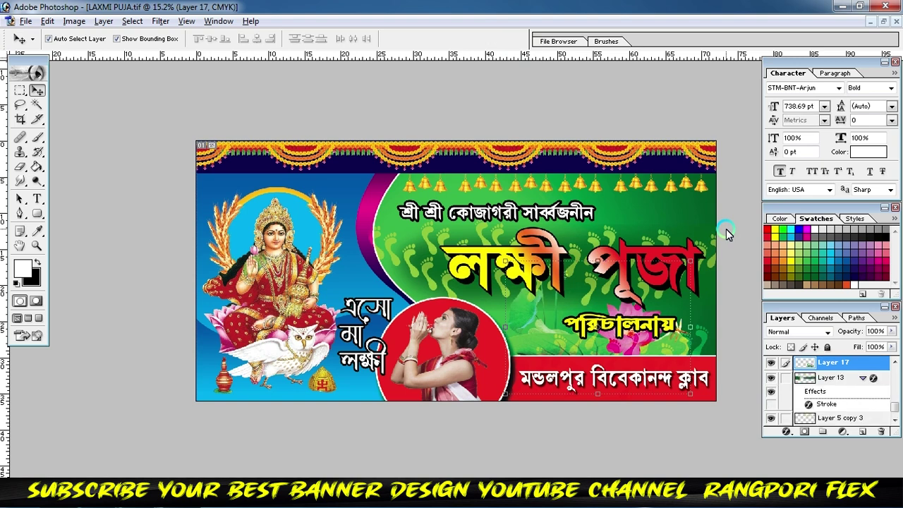
key("ctrl+bracketright")
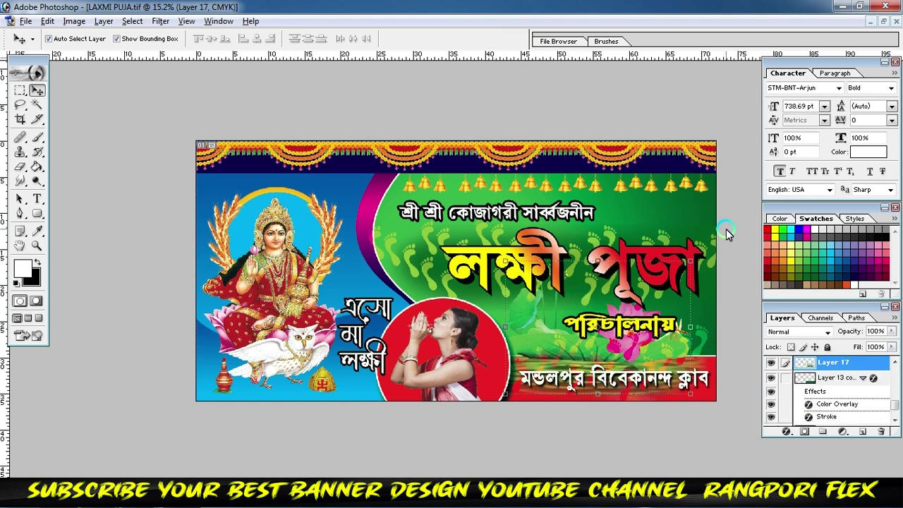
Step: Move the overlay glow to the upper right and the lotus artwork down and left
left_click(670, 345)
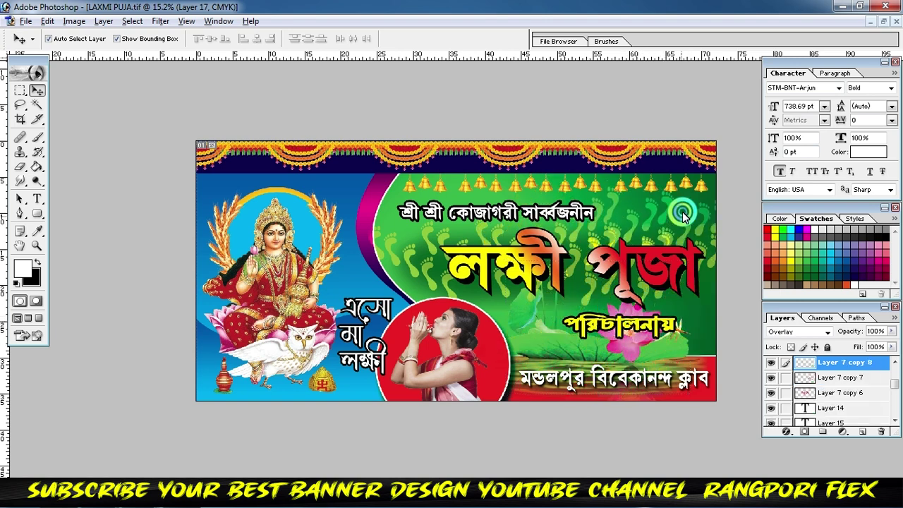
left_click_drag(624, 207, 688, 192)
left_click_drag(644, 351, 604, 402)
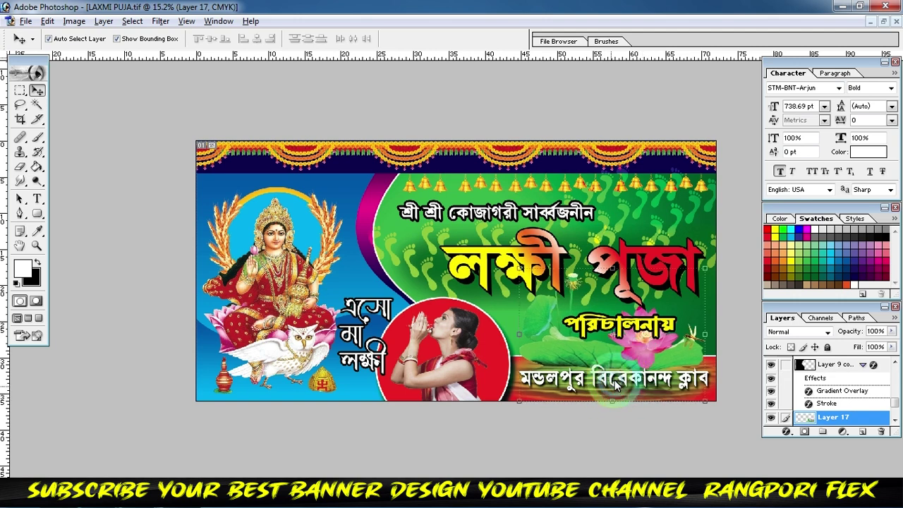
left_click(13, 92)
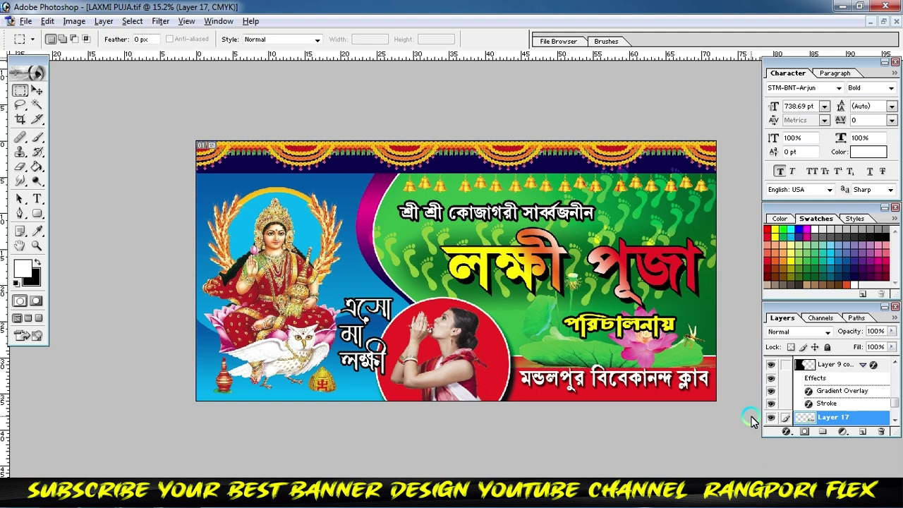
Step: Reposition the lotus artwork near the club name, lowering it about 33 px
left_click(36, 91)
left_click_drag(574, 353, 674, 407)
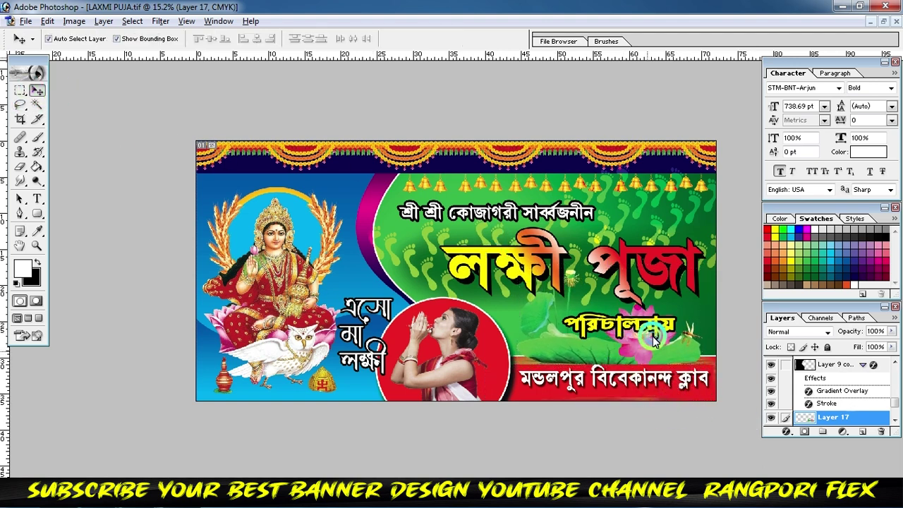
left_click_drag(655, 342, 641, 336)
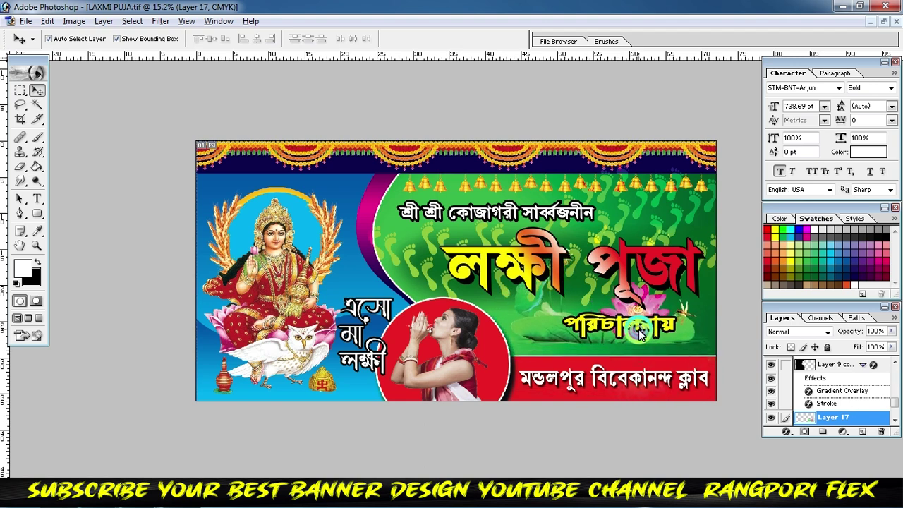
left_click(19, 90)
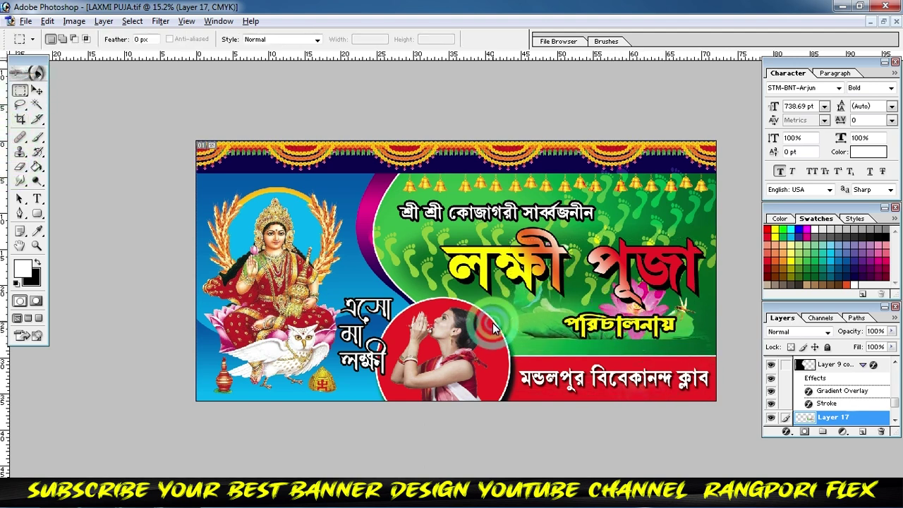
left_click_drag(494, 326, 664, 389)
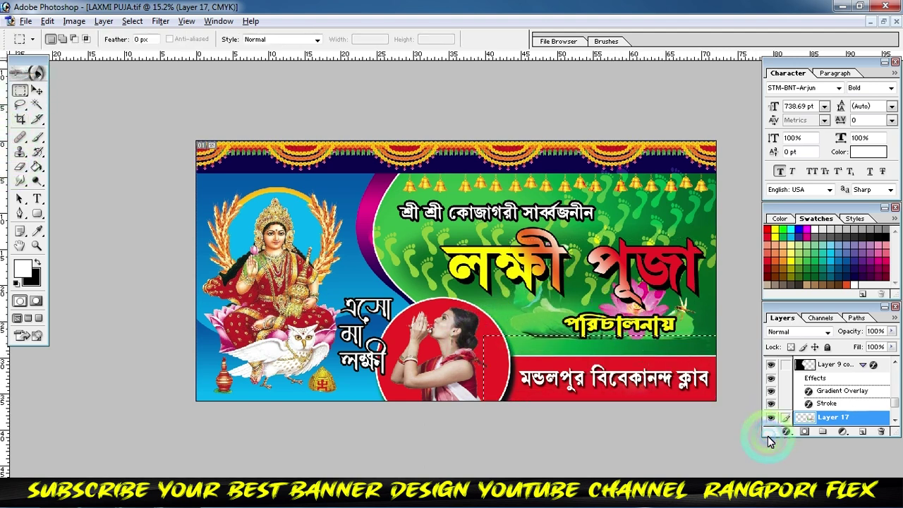
left_click(416, 185)
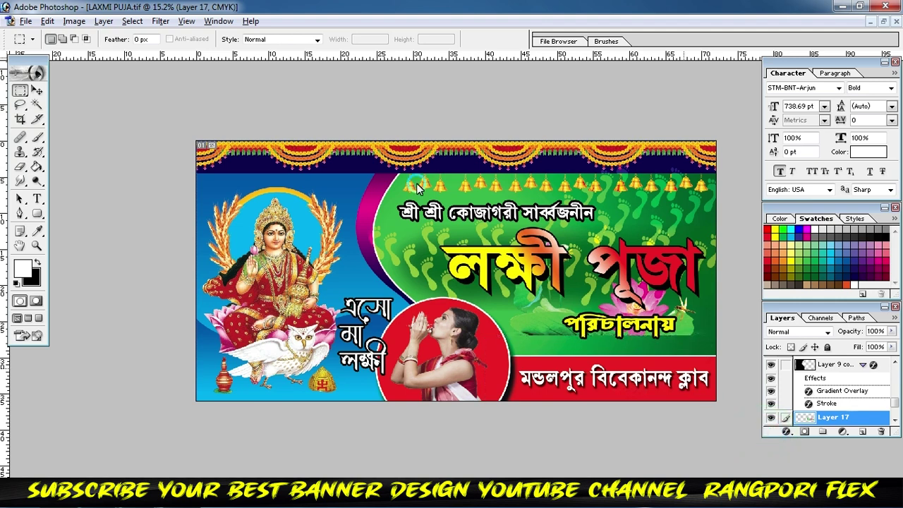
left_click(33, 92)
left_click(608, 326)
left_click_drag(681, 330, 681, 353)
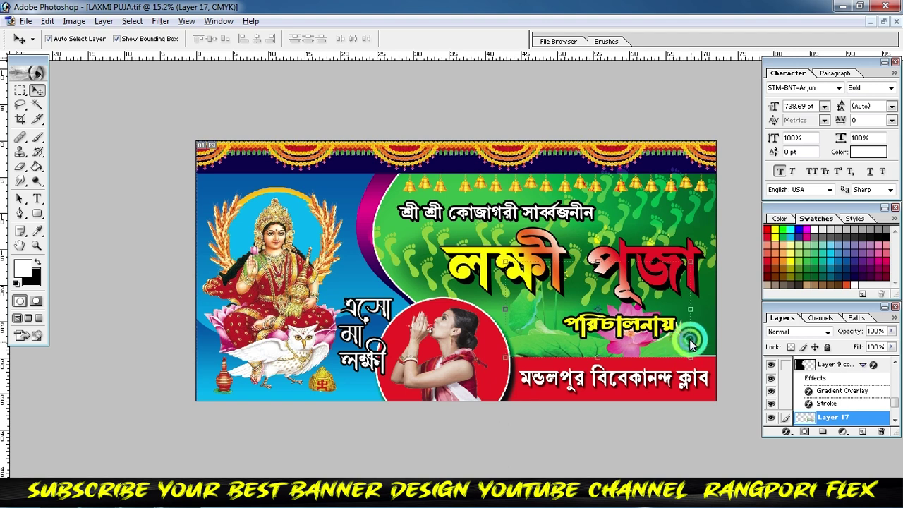
Step: Scale the lotus artwork to about 83% width and 72% height, then move it left and up
key("ctrl+t")
left_click_drag(691, 332, 672, 332)
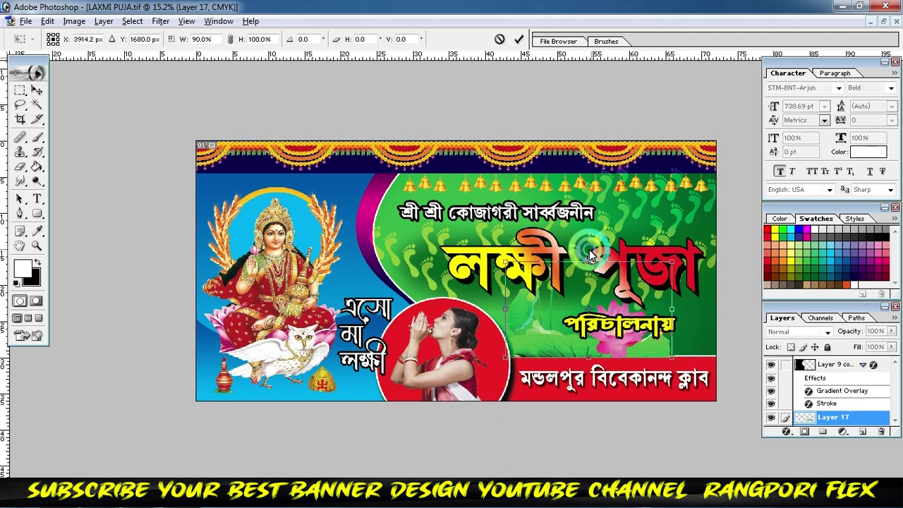
left_click_drag(591, 256, 591, 295)
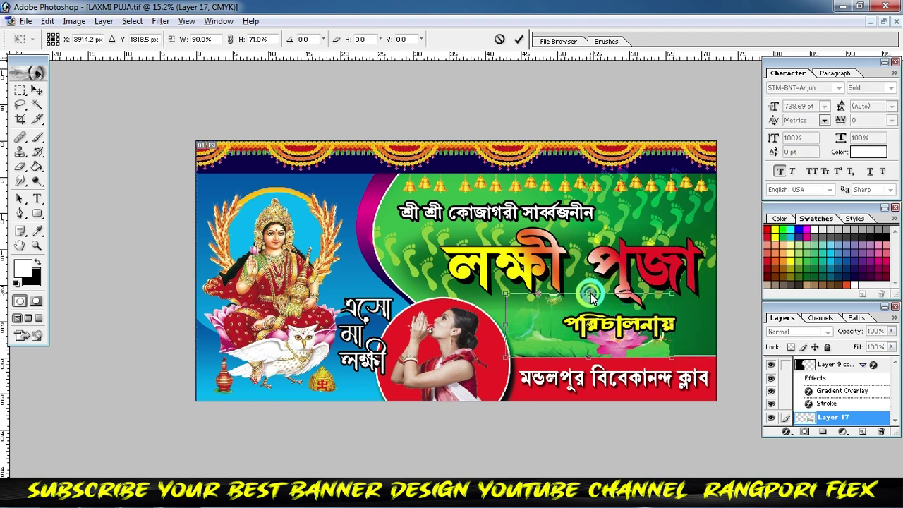
left_click(520, 39)
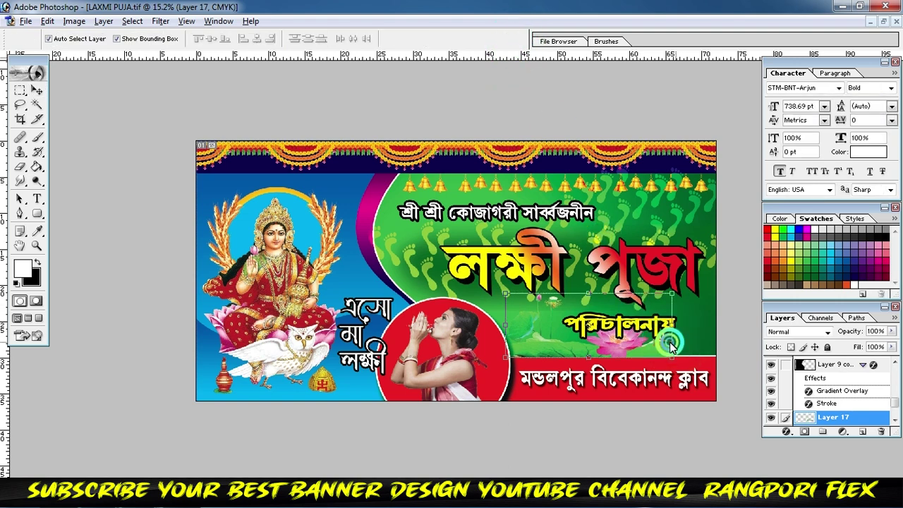
key("ctrl+t")
left_click_drag(671, 325, 643, 324)
left_click(521, 39)
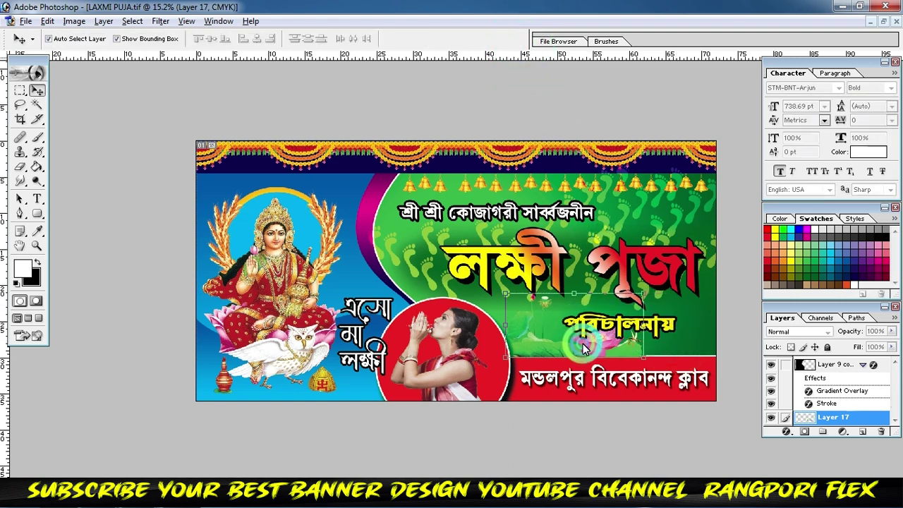
mouse_move(600, 356)
left_mouse_down()
mouse_move(565, 355)
mouse_move(694, 339)
left_mouse_up()
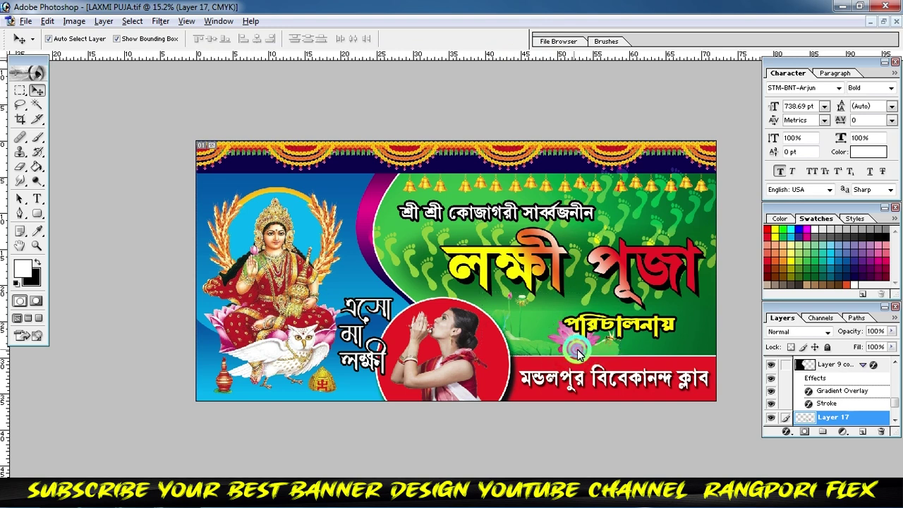
Step: Flip the lotus copy horizontally and place it at the right end of পরিচালনায়
key("ctrl+t")
right_click(693, 338)
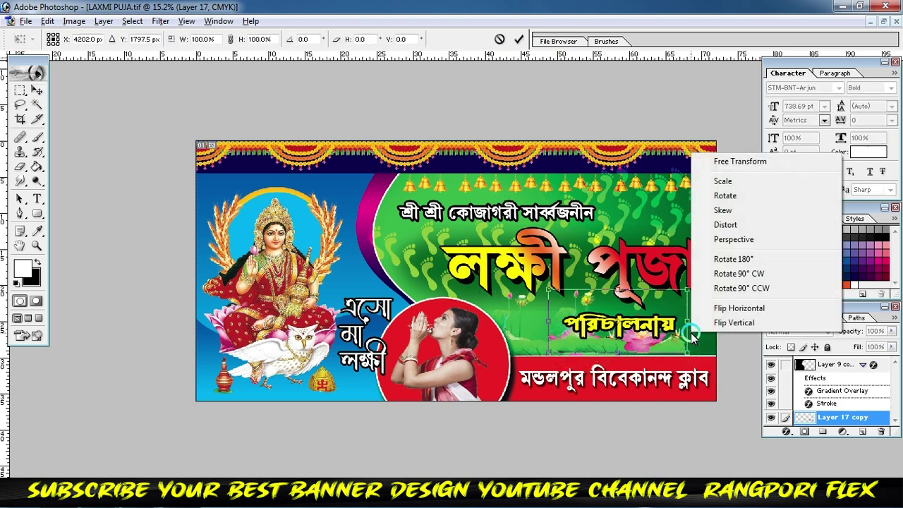
left_click(740, 309)
left_click(519, 39)
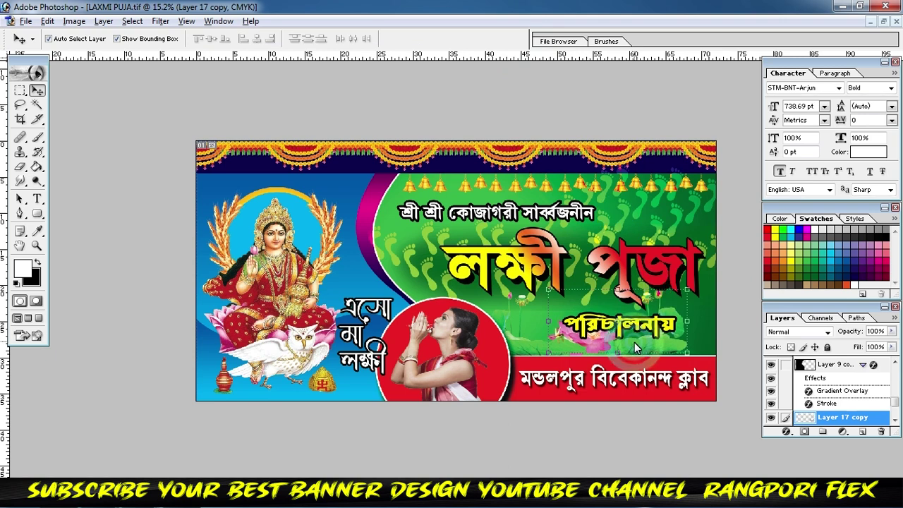
mouse_move(635, 342)
left_mouse_down()
mouse_move(707, 349)
mouse_move(579, 344)
left_mouse_up()
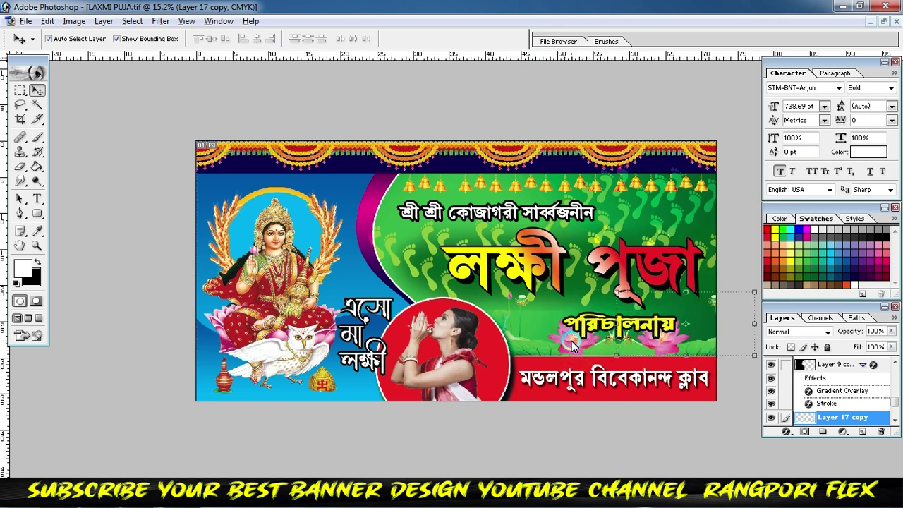
left_click(573, 345)
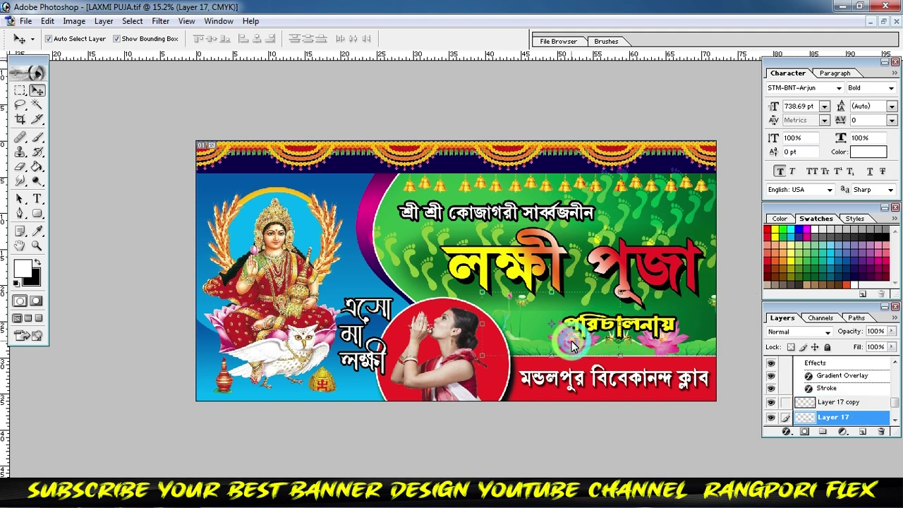
Step: Merge the two lotus copies into one layer and shrink the pair narrower
left_click(685, 341)
left_click_drag(757, 330, 716, 325)
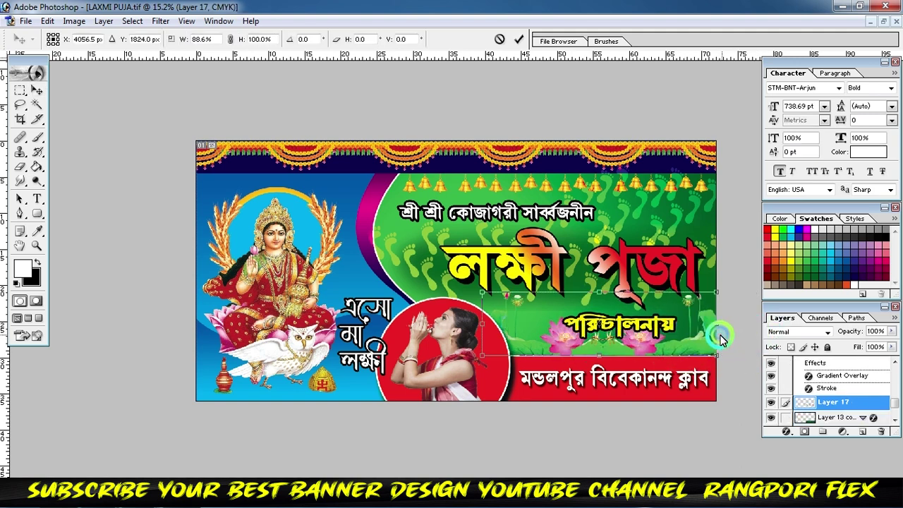
left_click_drag(616, 297, 615, 302)
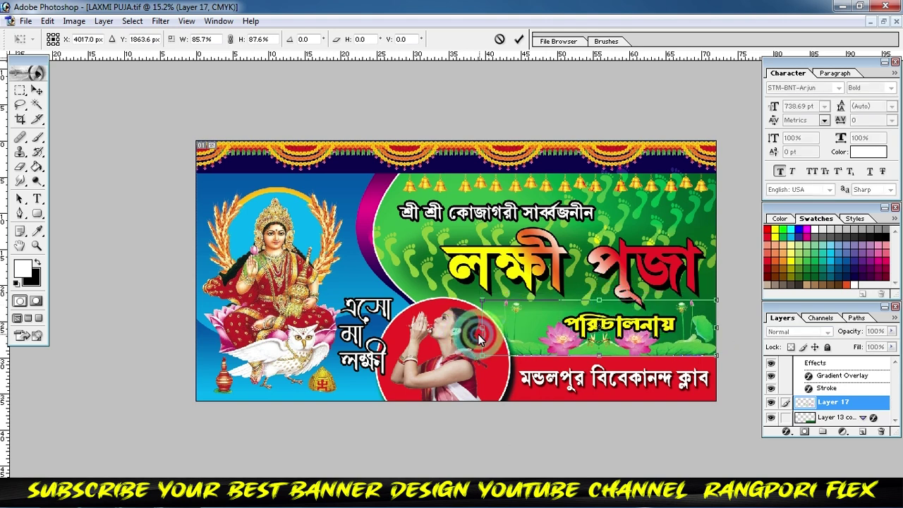
left_click_drag(480, 324, 486, 327)
left_click(519, 39)
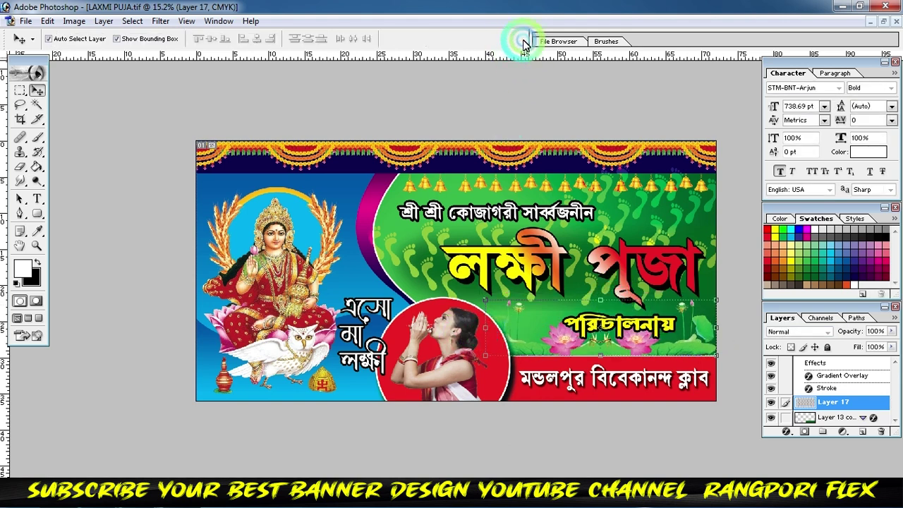
Step: Move পরিচালনায় down just above the red strip and shrink it to about 74.5%
left_click(620, 326)
left_click_drag(620, 326, 621, 357)
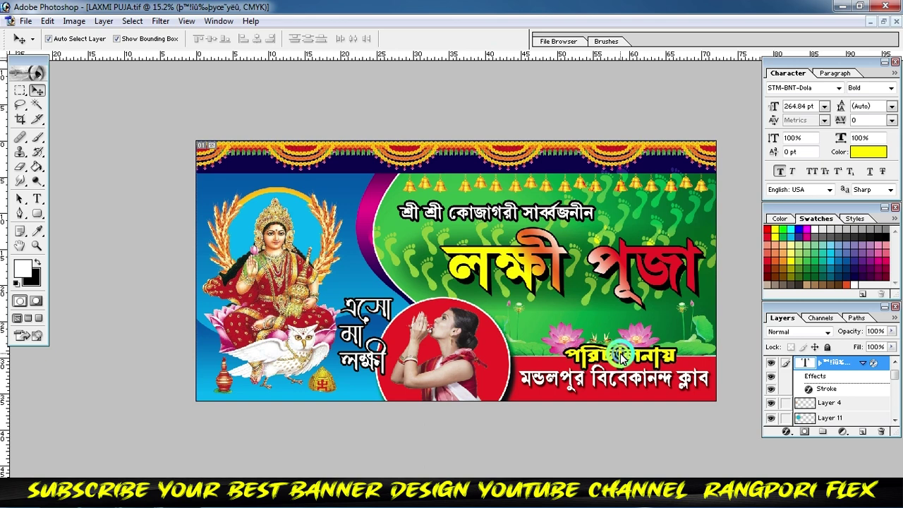
left_click_drag(681, 351, 667, 355)
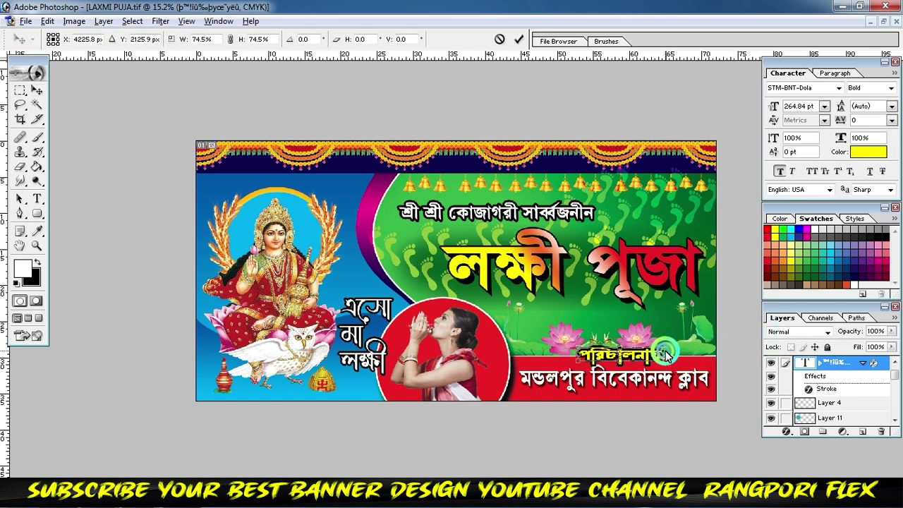
left_click(519, 40)
Step: Enlarge the lotuses taller and wider, then nudge them slightly up and right
left_click(650, 332)
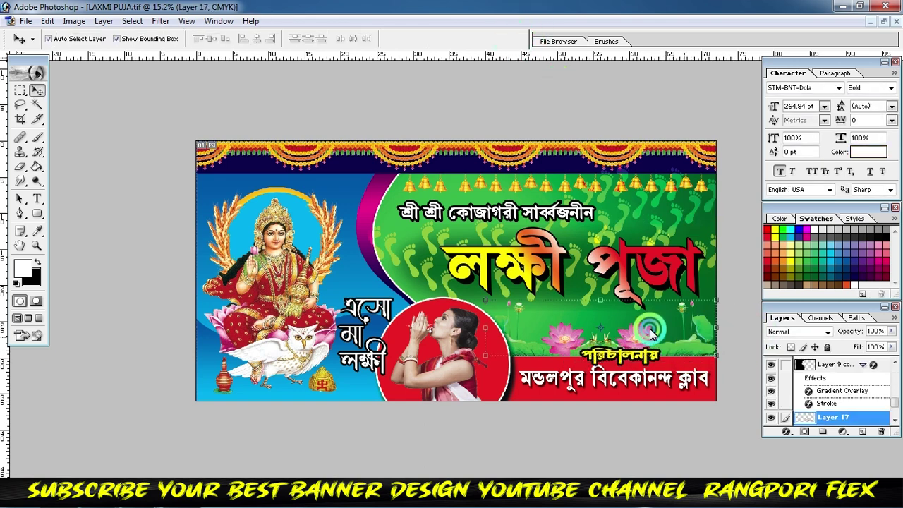
key("ctrl+t")
left_click_drag(628, 301, 628, 285)
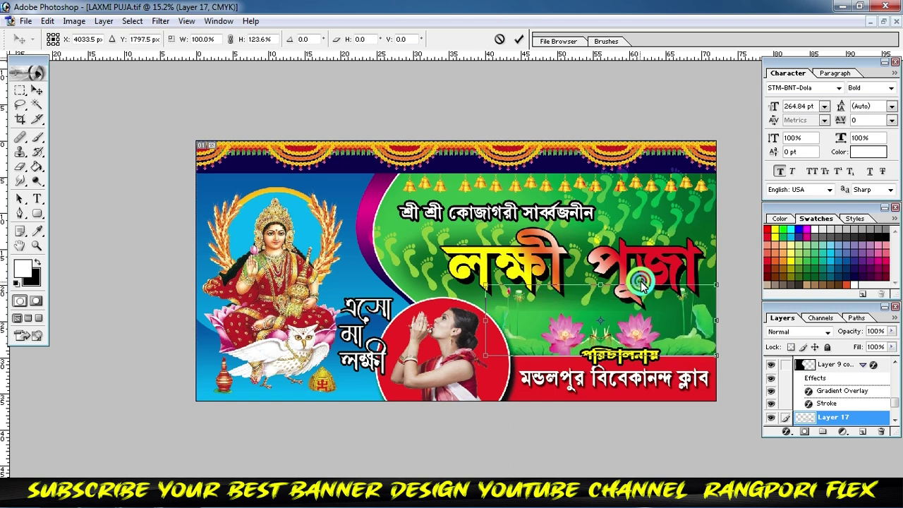
left_click_drag(492, 317, 431, 309)
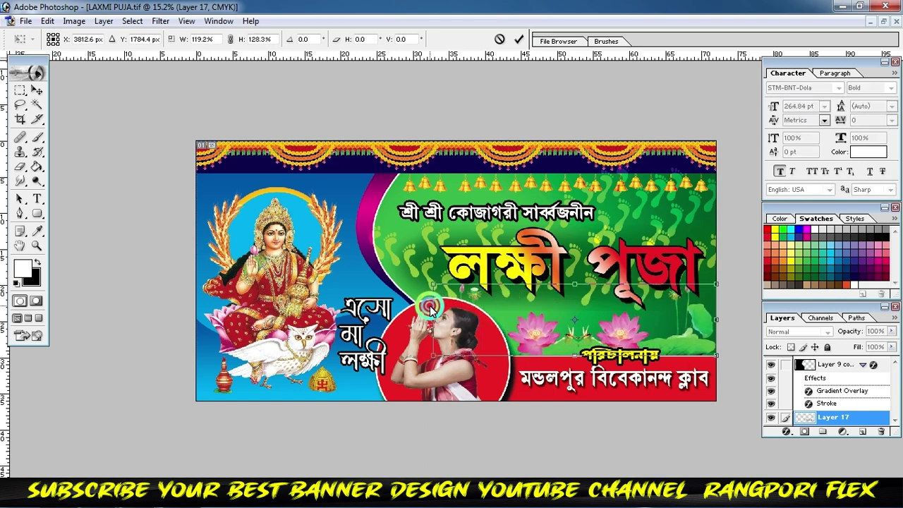
left_click_drag(716, 321, 729, 319)
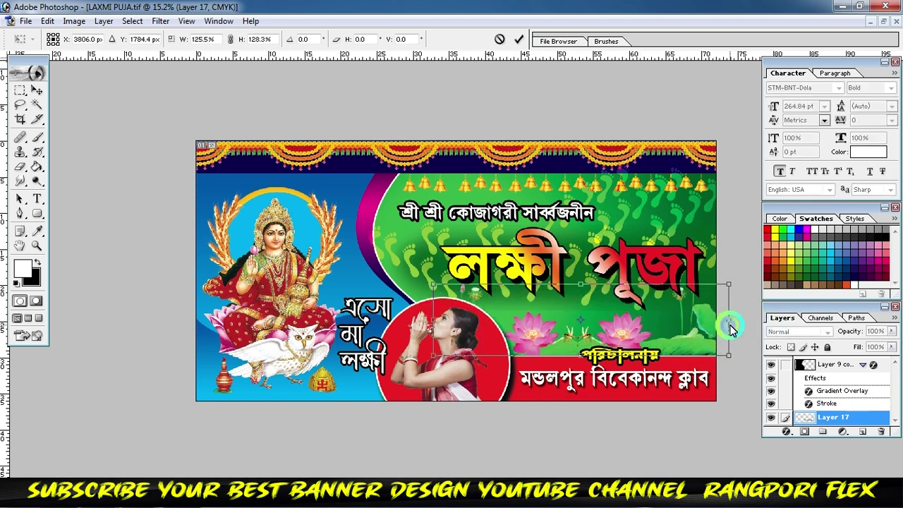
left_click(520, 38)
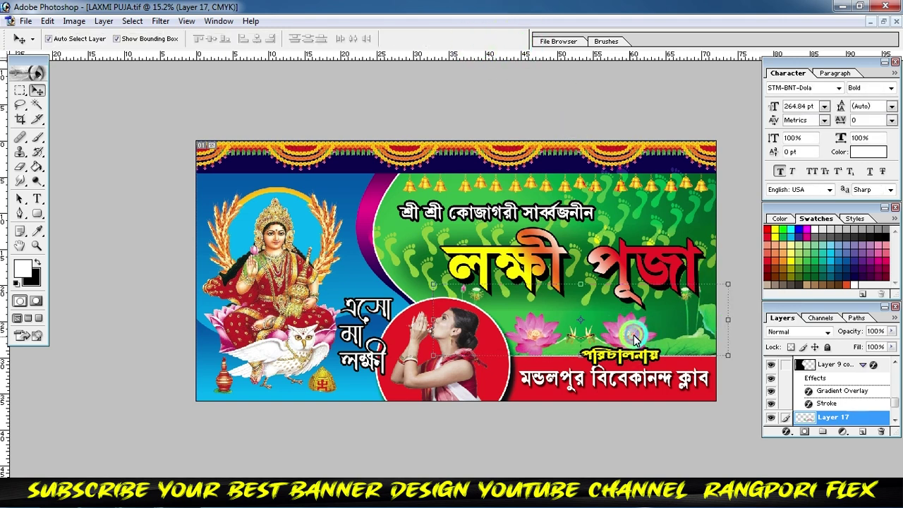
left_click_drag(632, 343, 634, 330)
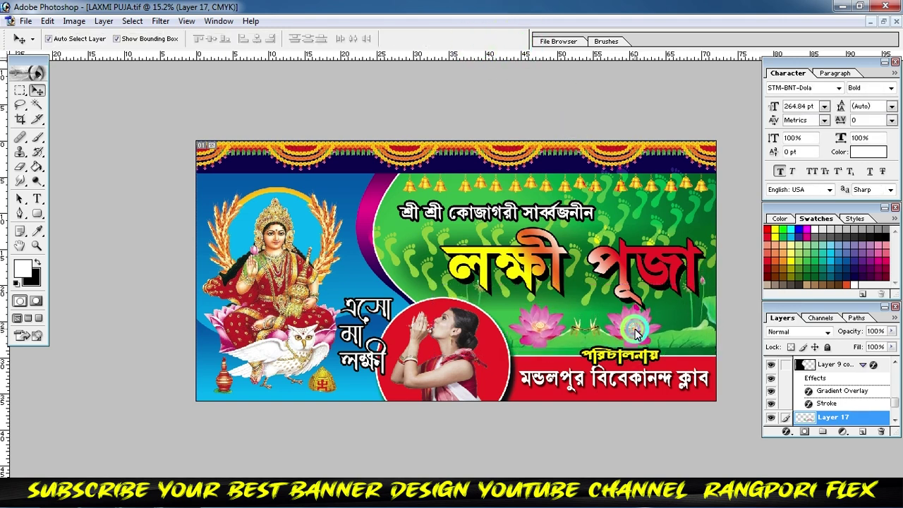
Step: Fine-tune placement: lotuses about 20 px right, পরিচালনায় shifted left then 18 px right
left_click(682, 370)
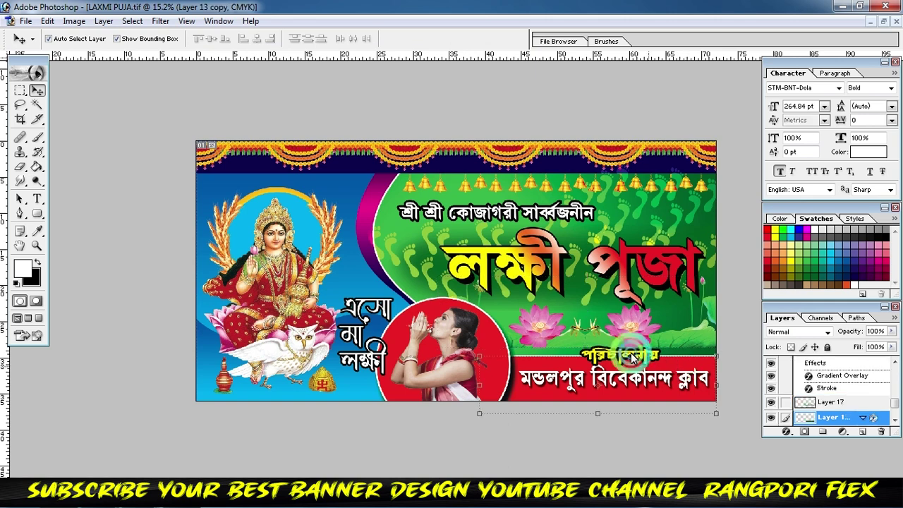
key("ctrl+t")
left_click(519, 39)
left_click(627, 197)
left_click(663, 333)
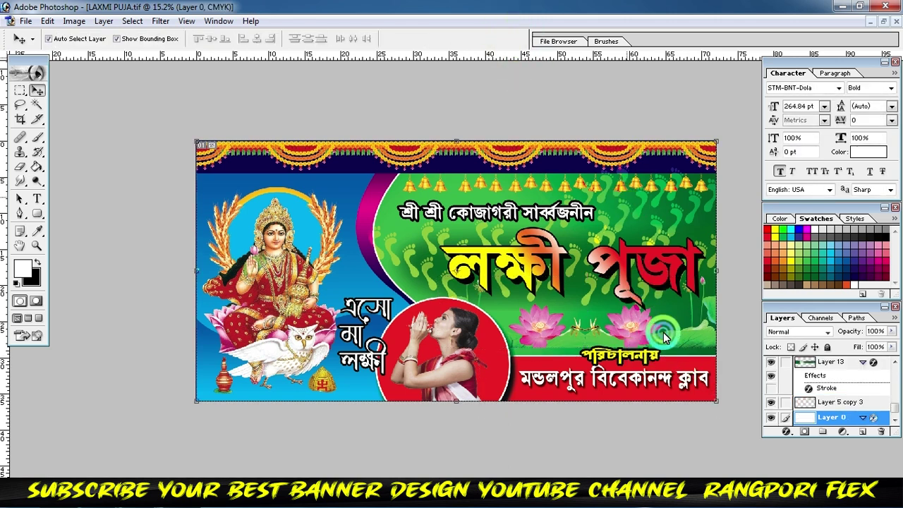
left_click_drag(637, 360, 618, 356)
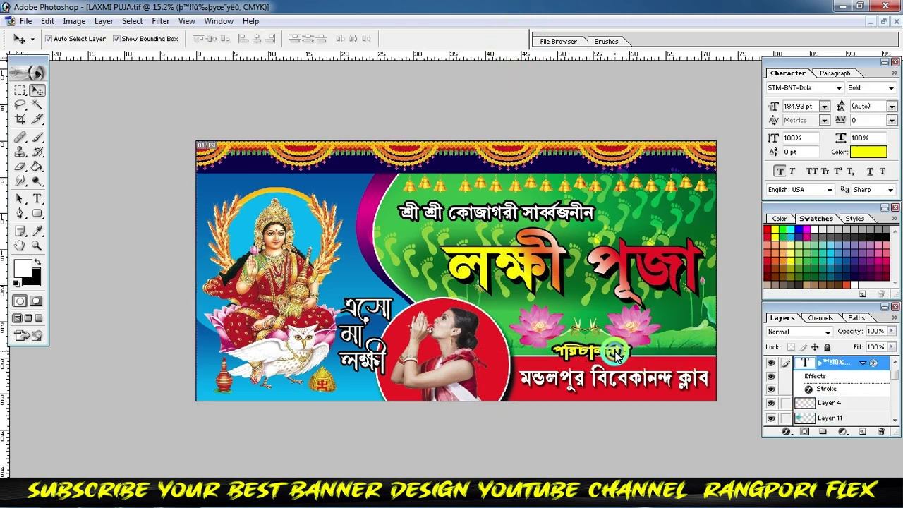
left_click_drag(641, 325, 655, 326)
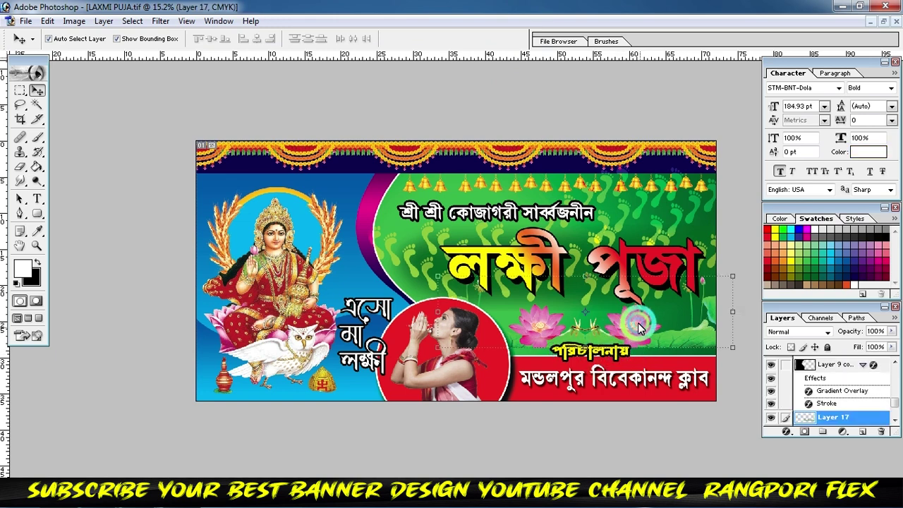
left_click(639, 206)
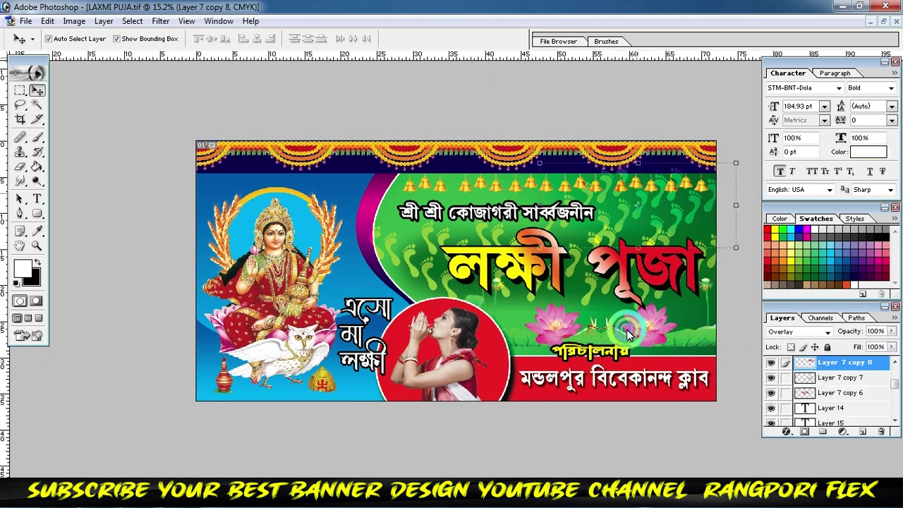
left_click(615, 353)
left_click_drag(615, 353, 628, 355)
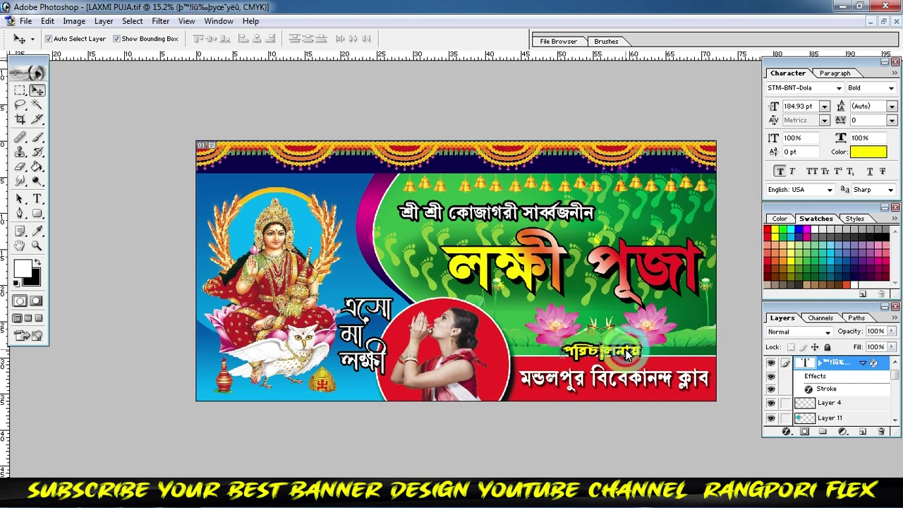
left_click(490, 337)
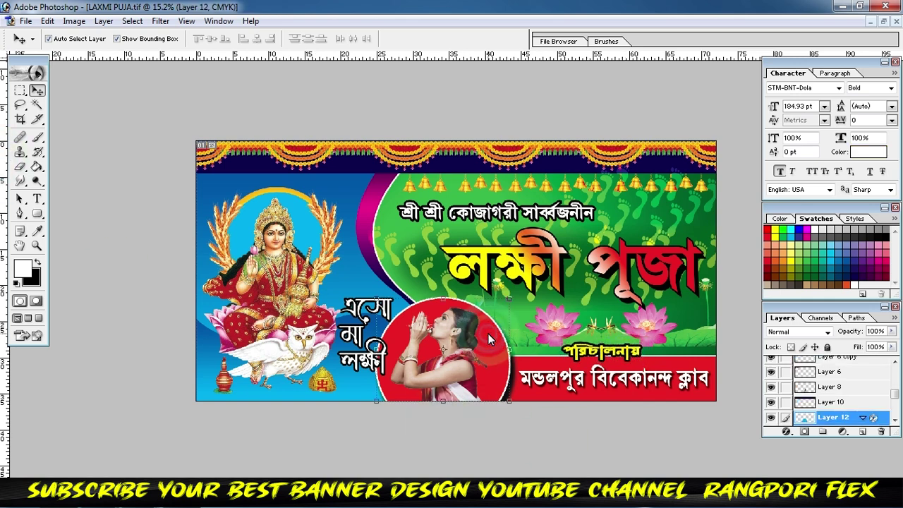
Step: Place a duplicate red circle behind the club name under পরিচালনায় and enlarge it slightly
mouse_move(515, 337)
left_mouse_down()
mouse_move(676, 274)
mouse_move(643, 316)
left_mouse_up()
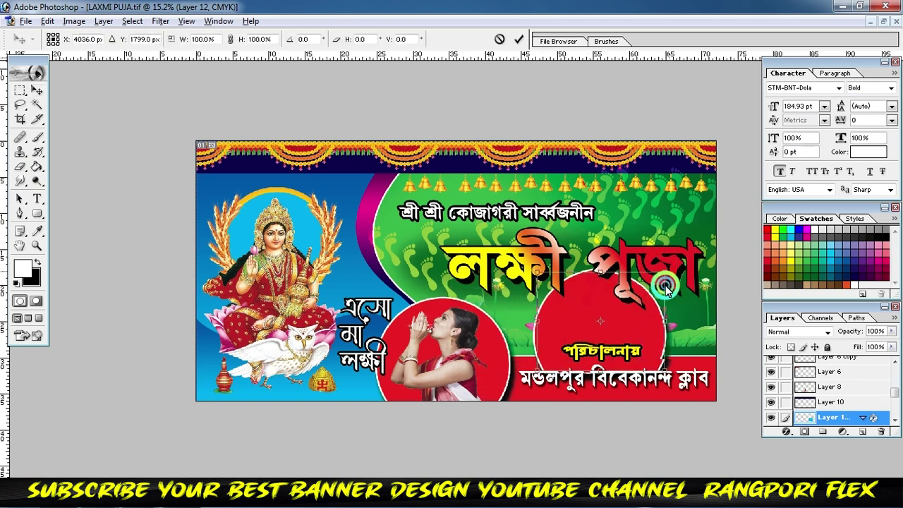
left_click(531, 35)
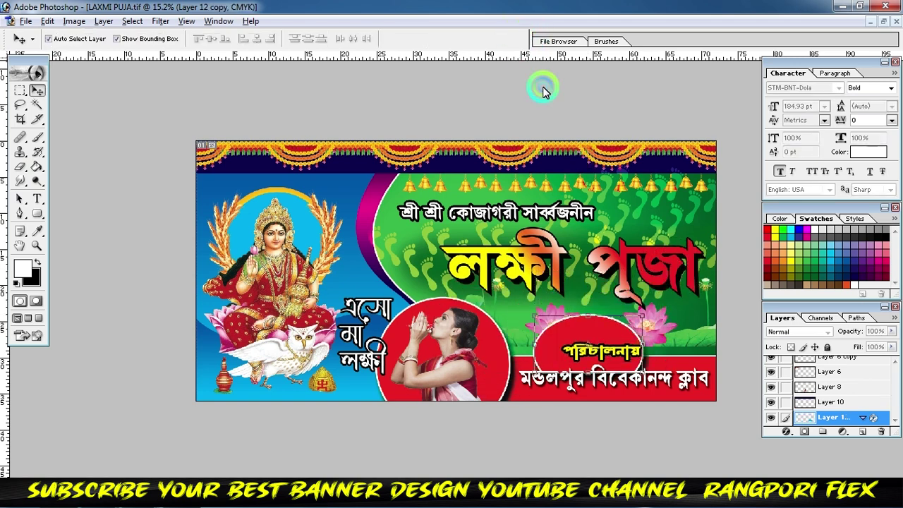
left_click_drag(600, 325, 618, 371)
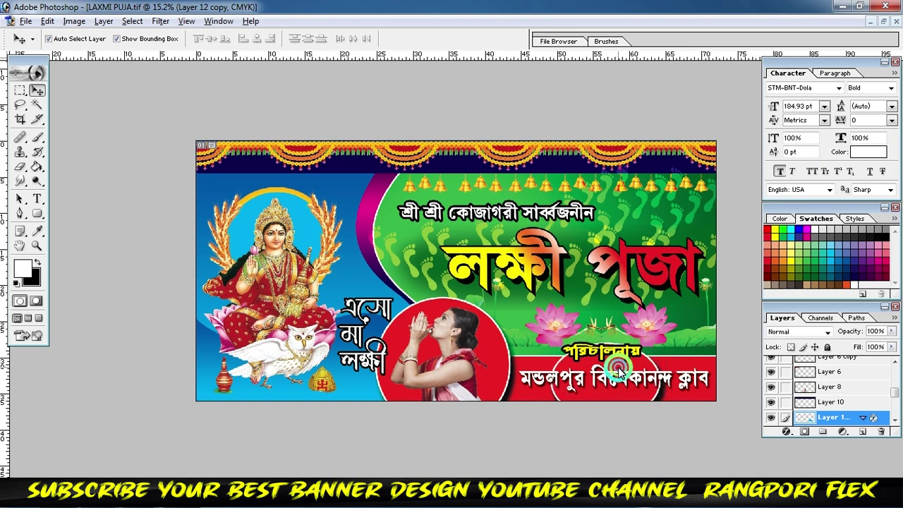
key("ctrl+t")
left_click_drag(662, 348, 675, 342)
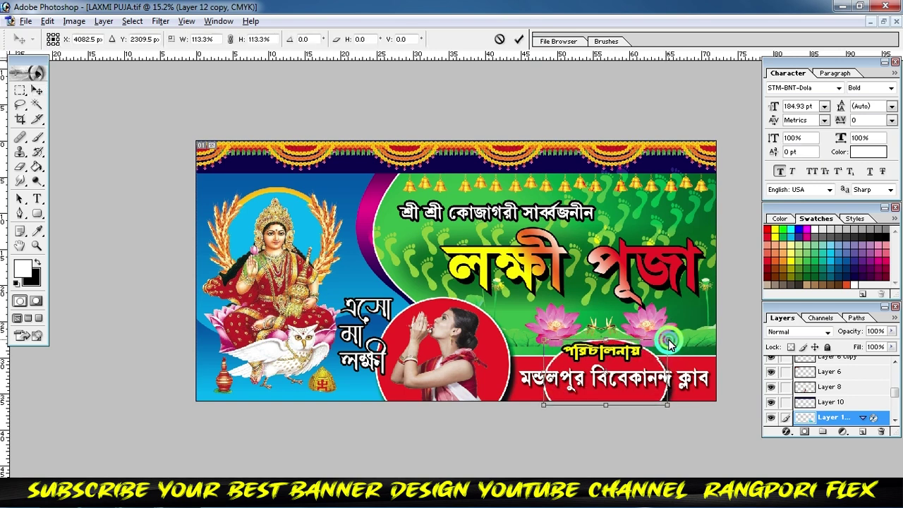
left_click(519, 39)
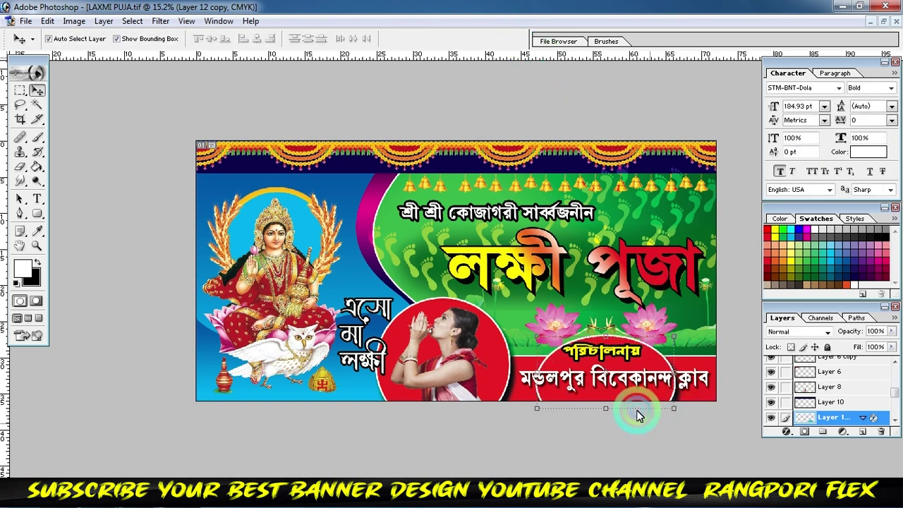
left_click(619, 337)
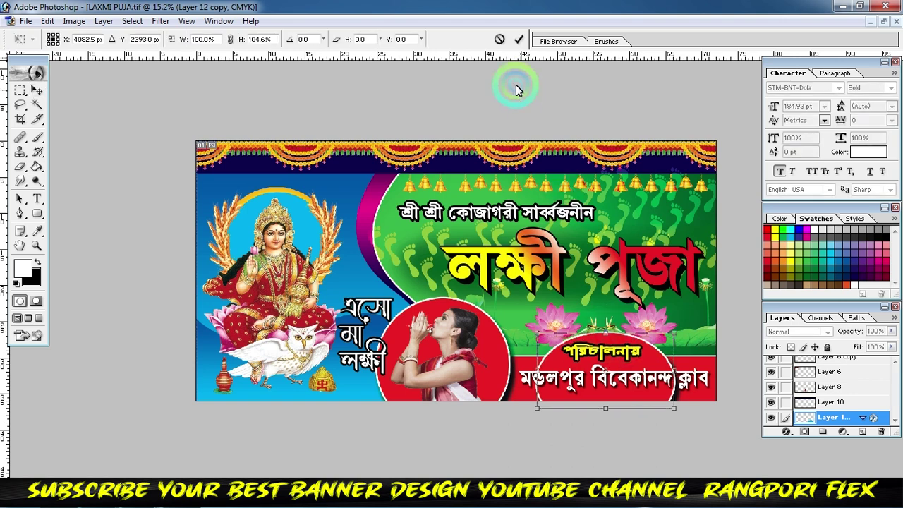
left_click(520, 39)
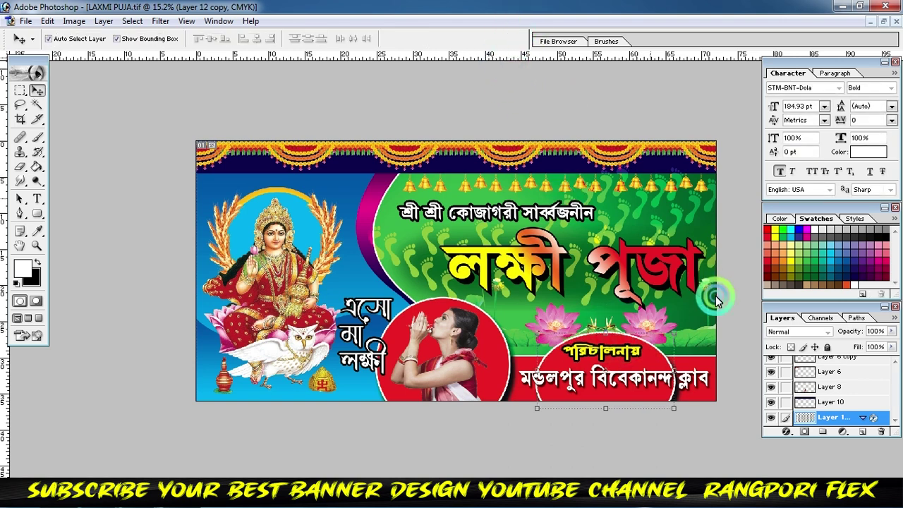
Step: Nudge পরিচালনায় slightly and select the red badge layer behind it
left_click(616, 358)
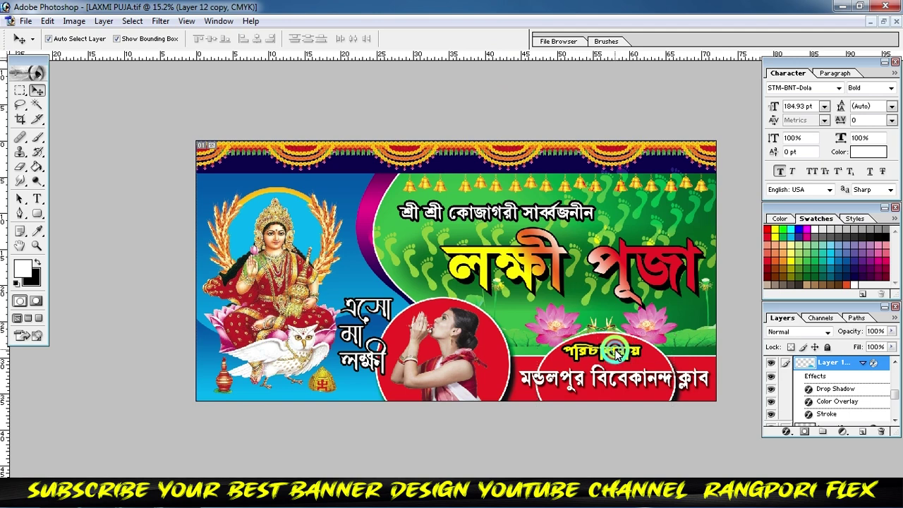
left_click_drag(617, 355, 611, 355)
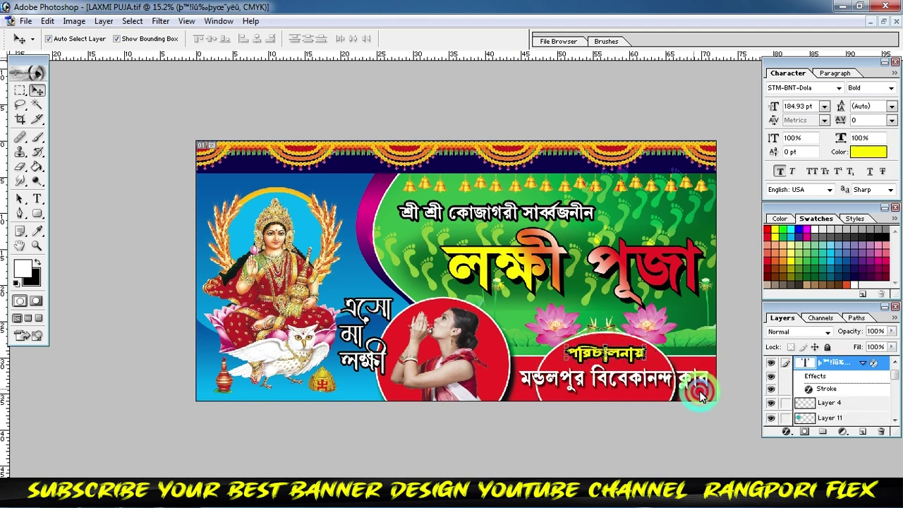
left_click(644, 401)
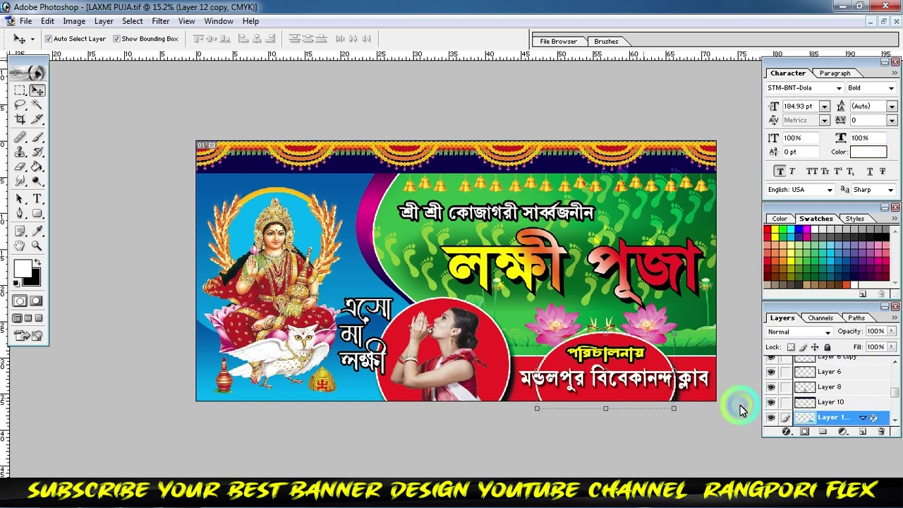
Step: Turn off the red badge's white Stroke layer style
left_click(787, 431)
left_click(320, 317)
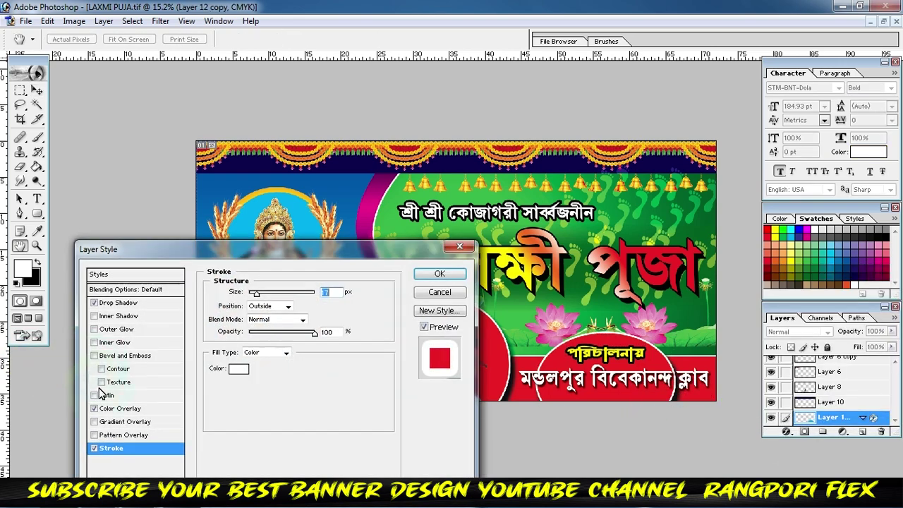
left_click(95, 449)
left_click(345, 291)
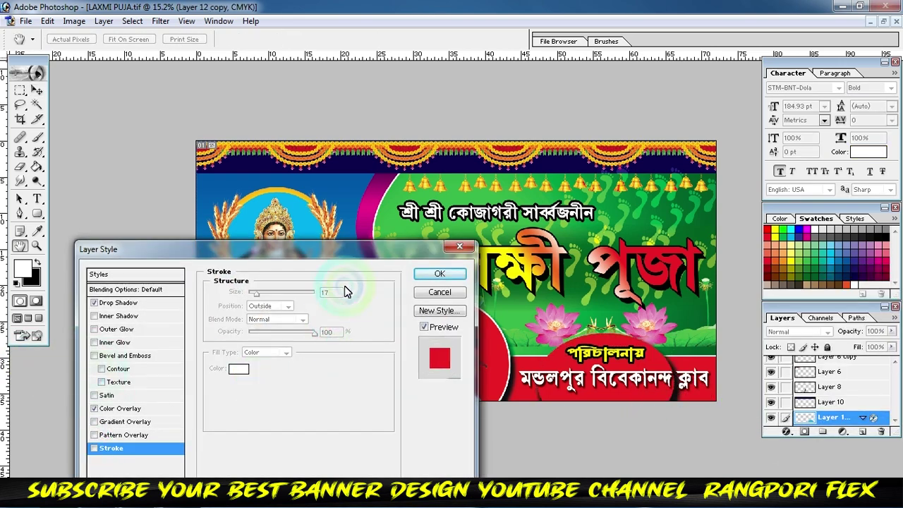
left_click(436, 275)
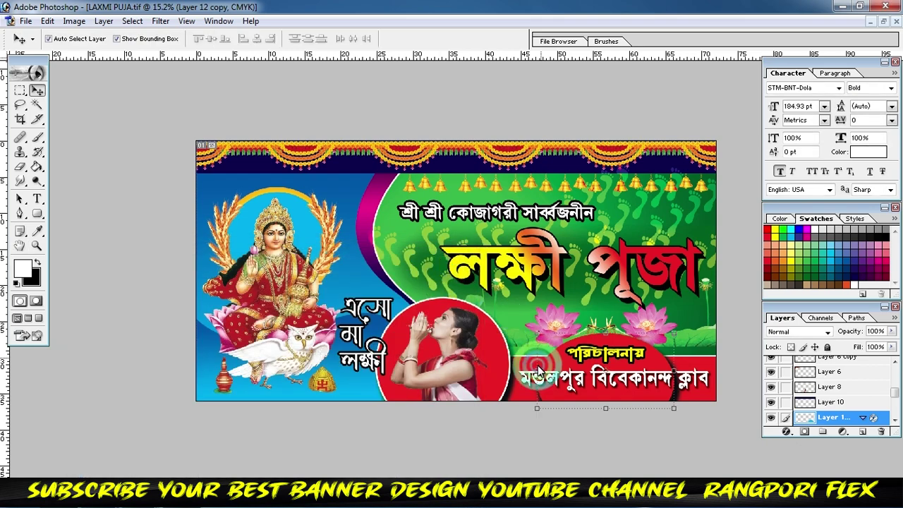
Step: Review the badge's Drop Shadow settings, leaving them unchanged, and close the Layer Style dialog
left_click(789, 431)
left_click(787, 294)
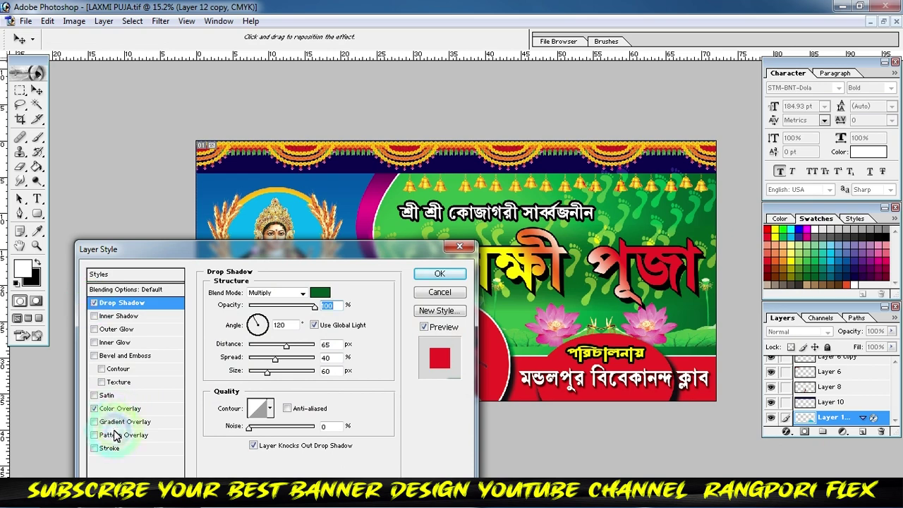
left_click(439, 277)
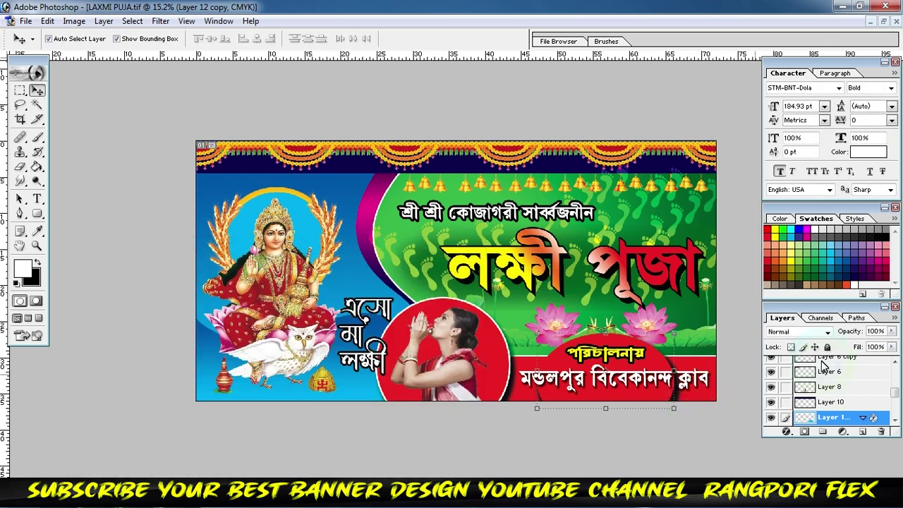
left_click(782, 432)
left_click(811, 293)
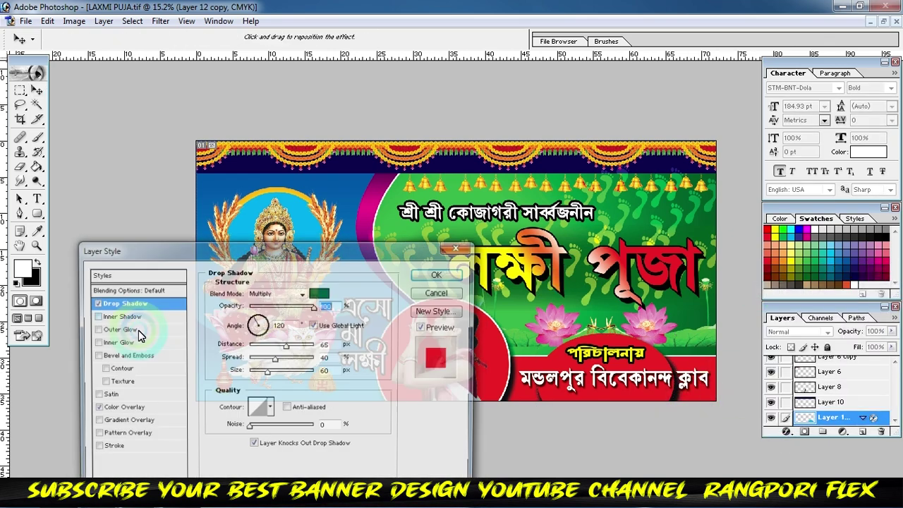
left_click(440, 274)
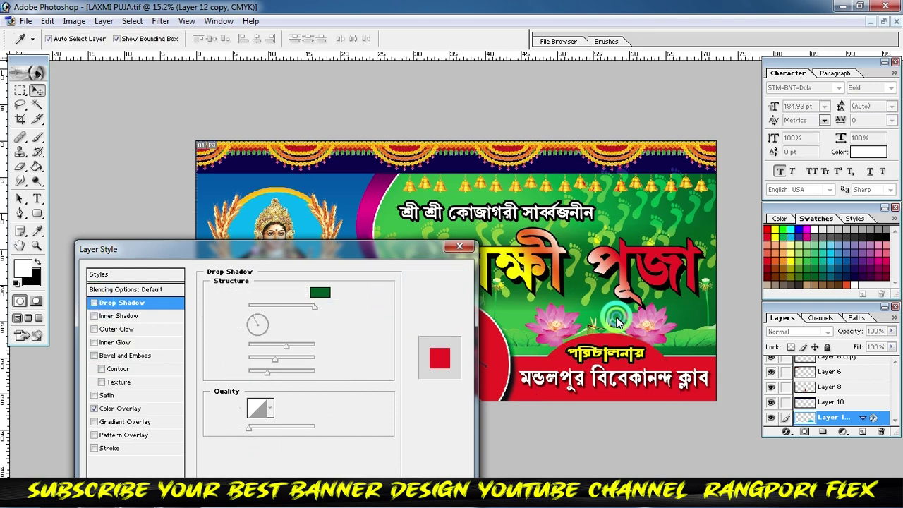
left_click(709, 349)
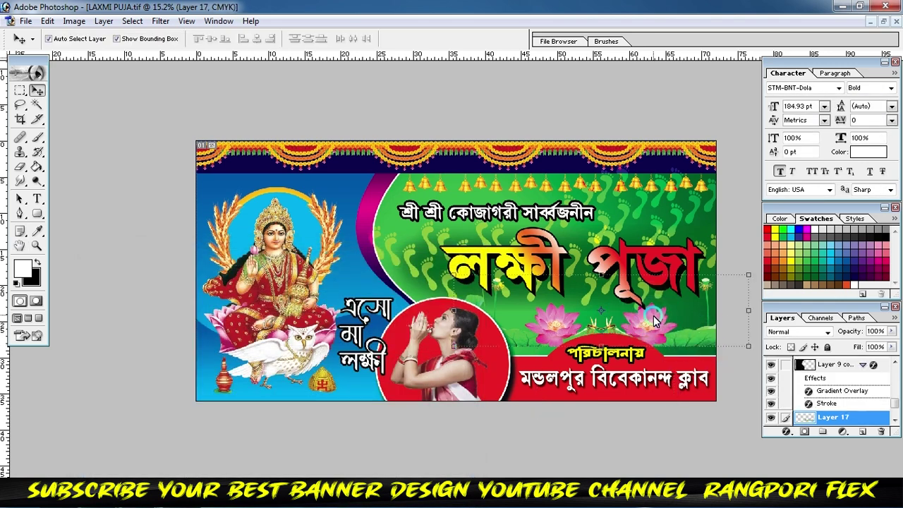
Step: Widen the lotus artwork to about 106% and shift it slightly right
mouse_move(654, 316)
left_mouse_down()
mouse_move(615, 347)
mouse_move(615, 358)
left_mouse_up()
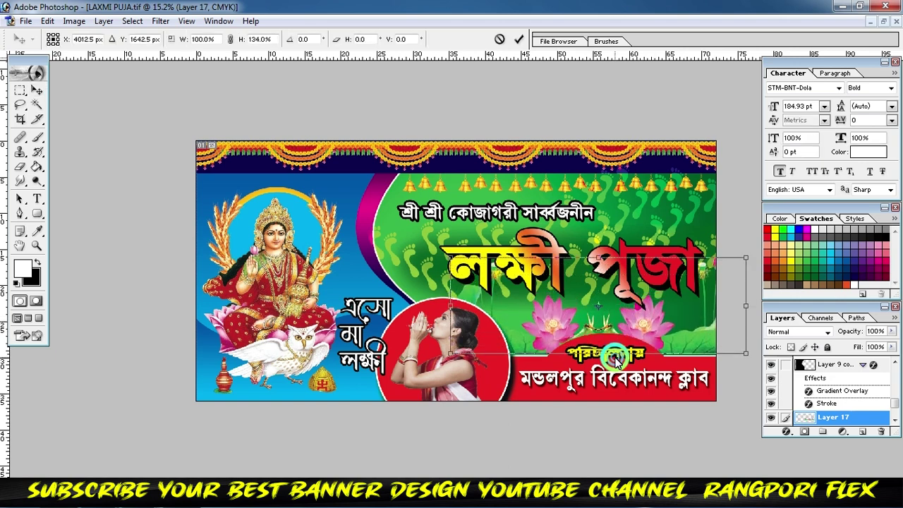
left_click(519, 38)
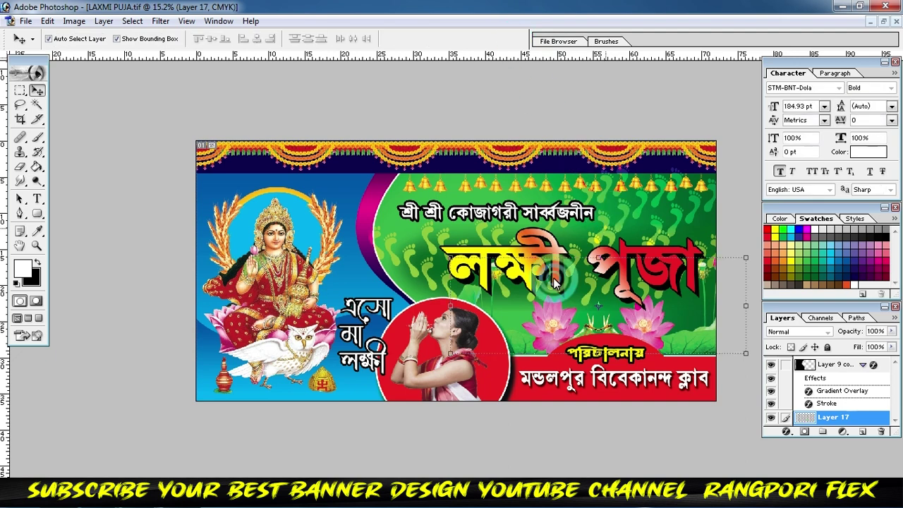
left_click(423, 302)
left_click_drag(422, 302, 409, 305)
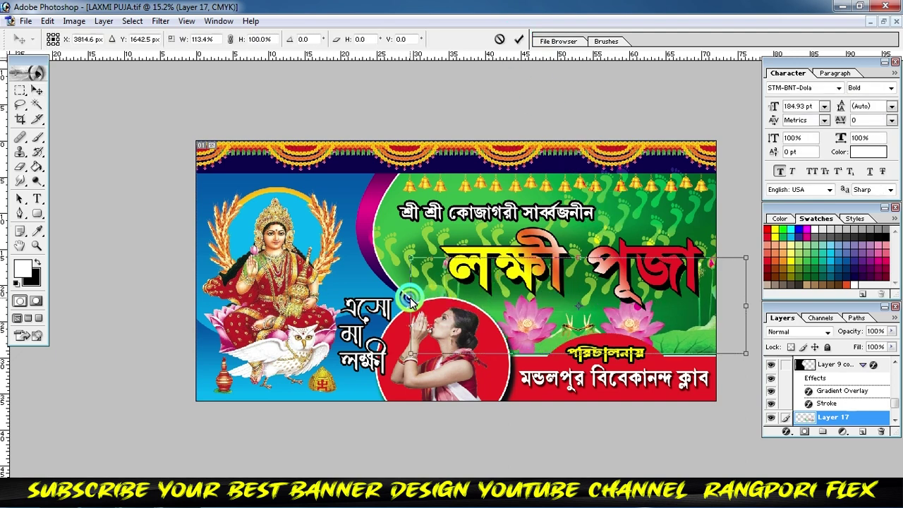
left_click_drag(737, 311, 689, 341)
left_click(519, 39)
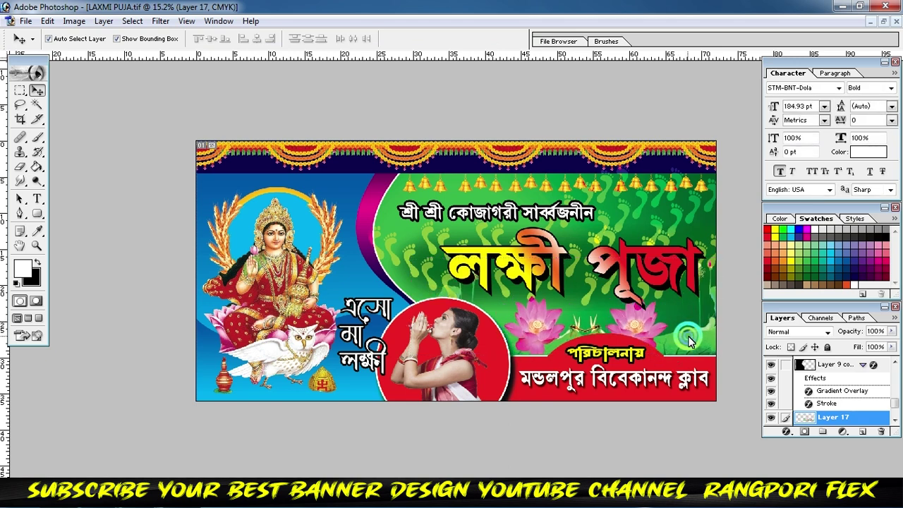
mouse_move(690, 341)
left_mouse_down()
mouse_move(703, 342)
mouse_move(669, 320)
left_mouse_up()
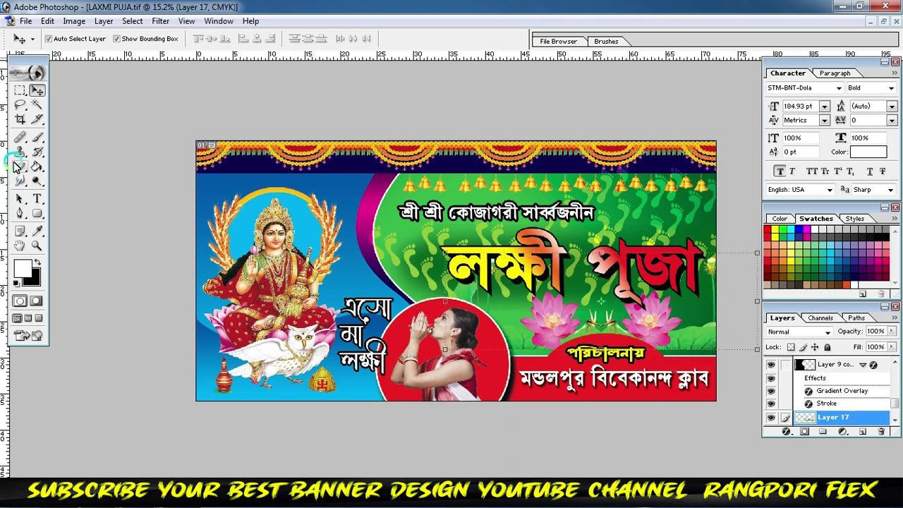
Step: Erase the lotus artwork overlapping the red club-name strip
left_click(17, 166)
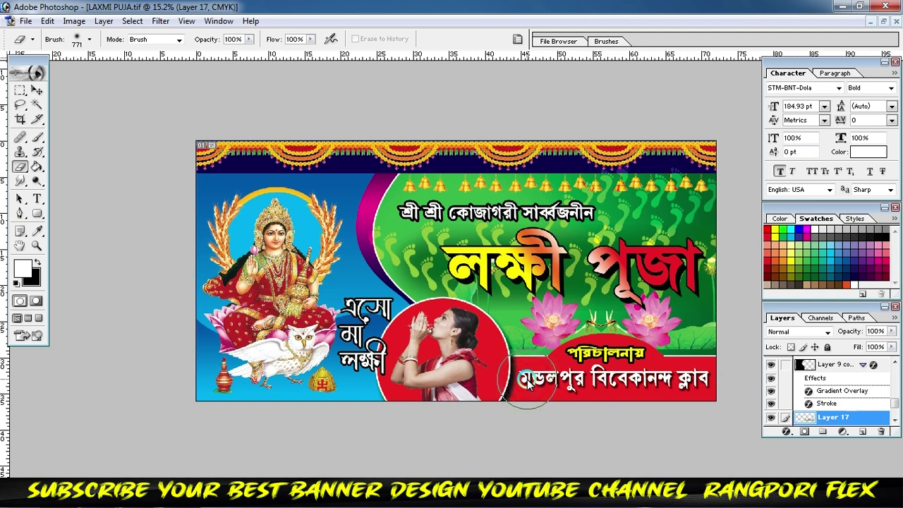
mouse_move(528, 382)
left_mouse_down()
mouse_move(703, 384)
mouse_move(687, 387)
left_mouse_up()
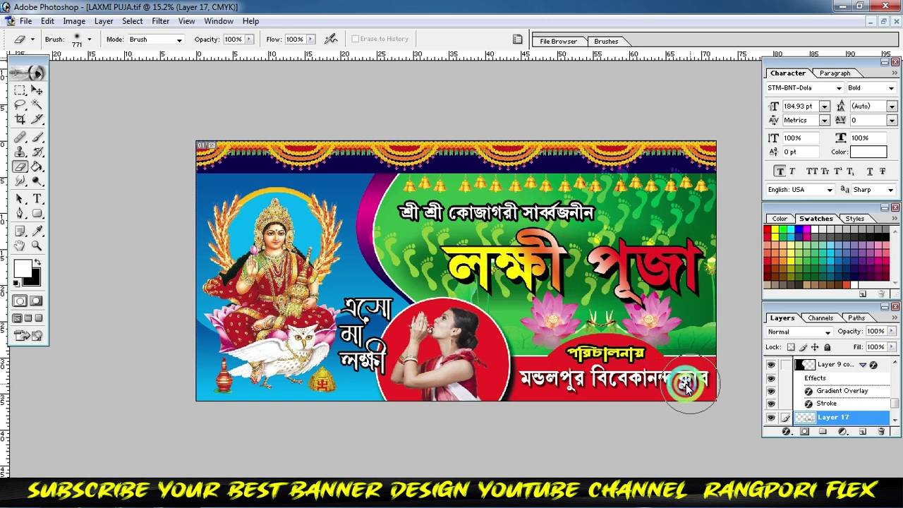
mouse_move(687, 387)
left_mouse_down()
mouse_move(528, 394)
mouse_move(711, 472)
left_mouse_up()
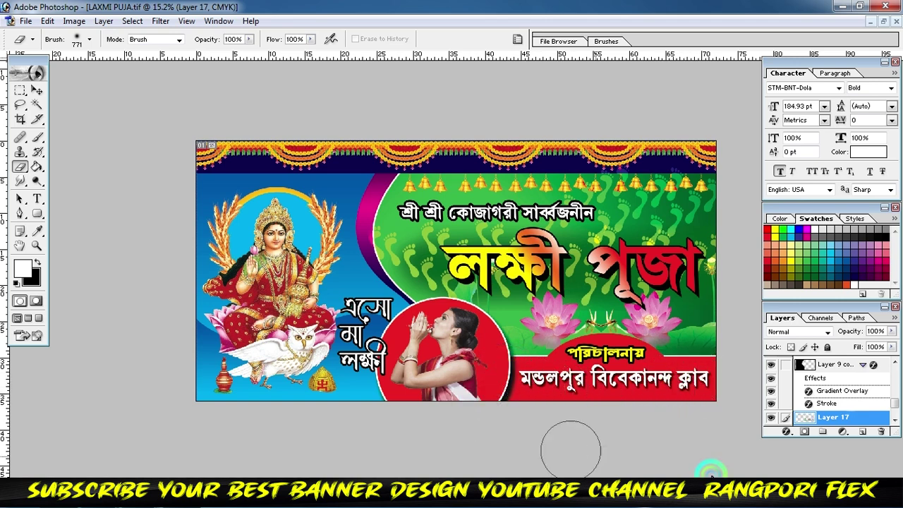
left_click(32, 92)
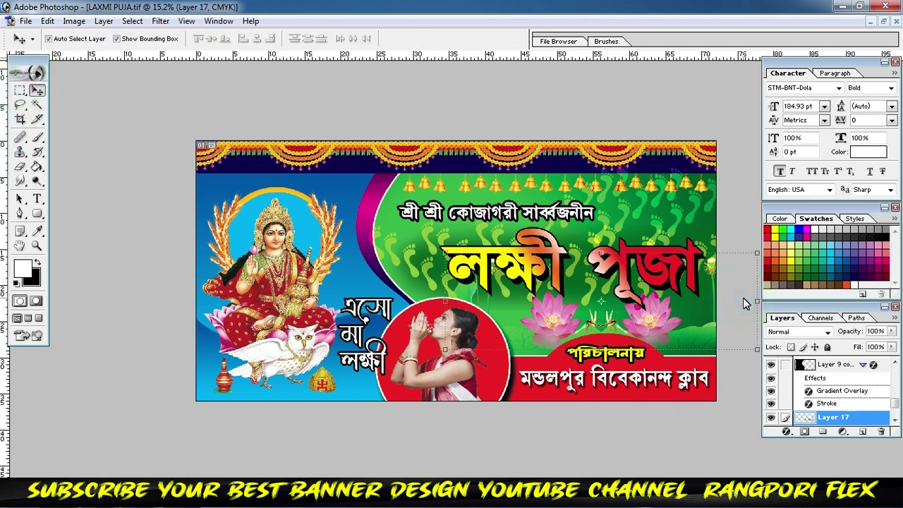
Step: Duplicate the লক্ষ্মী পূজা title, nudge the copy up, and scale it to about 110%
left_click(628, 245)
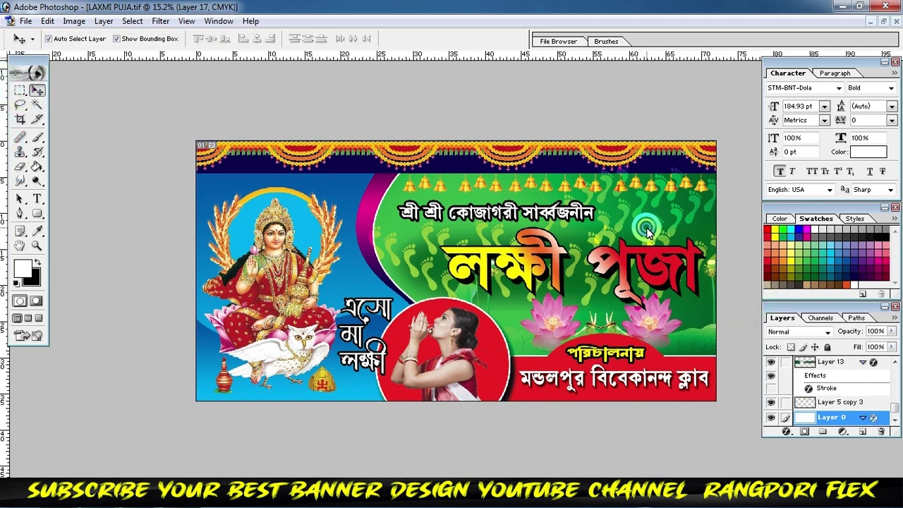
key("ctrl+j")
key("Up")
key("Up")
key("Up")
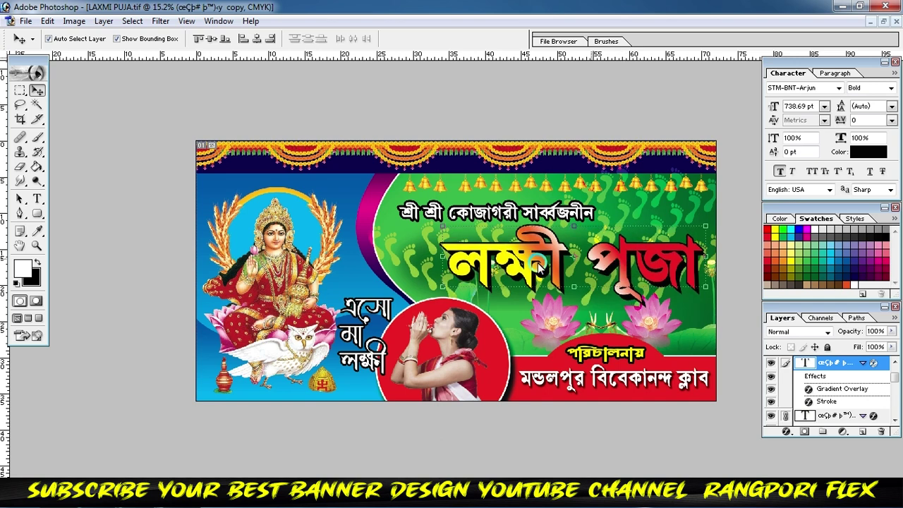
left_click(429, 272)
left_click_drag(442, 295, 419, 301)
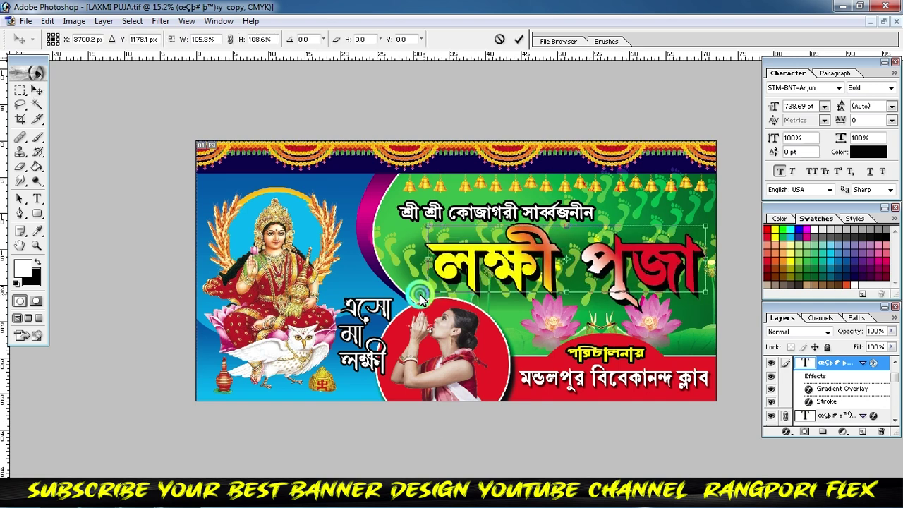
left_click(519, 38)
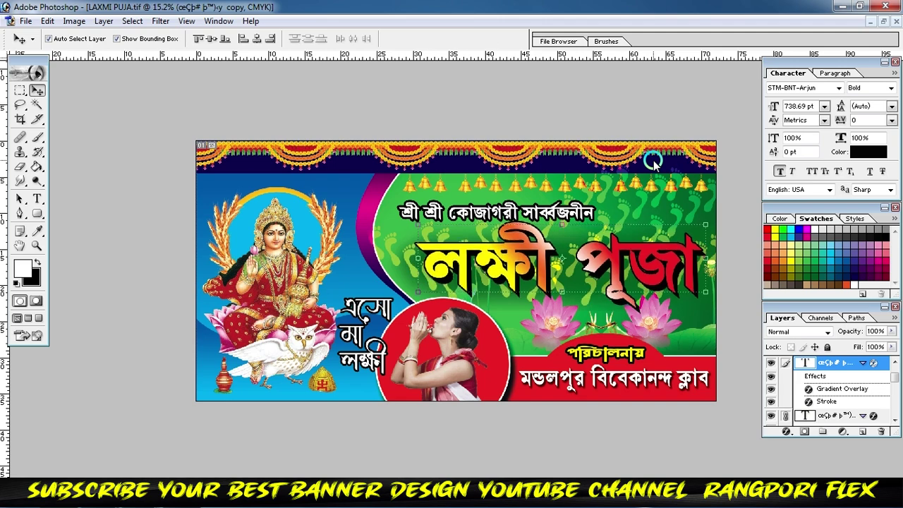
Step: Select the red badge layer, hide all panels, and fit the banner to the window
left_click(338, 392)
key("Tab")
key("ctrl+0")
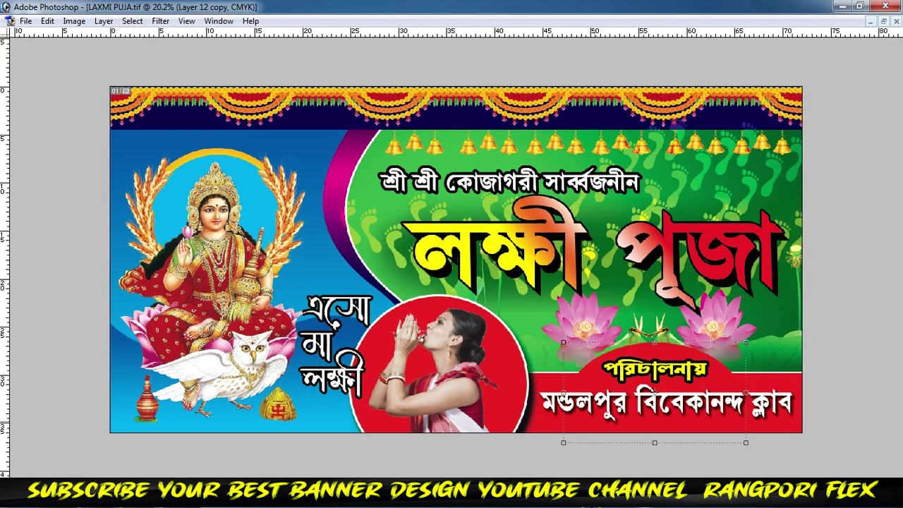